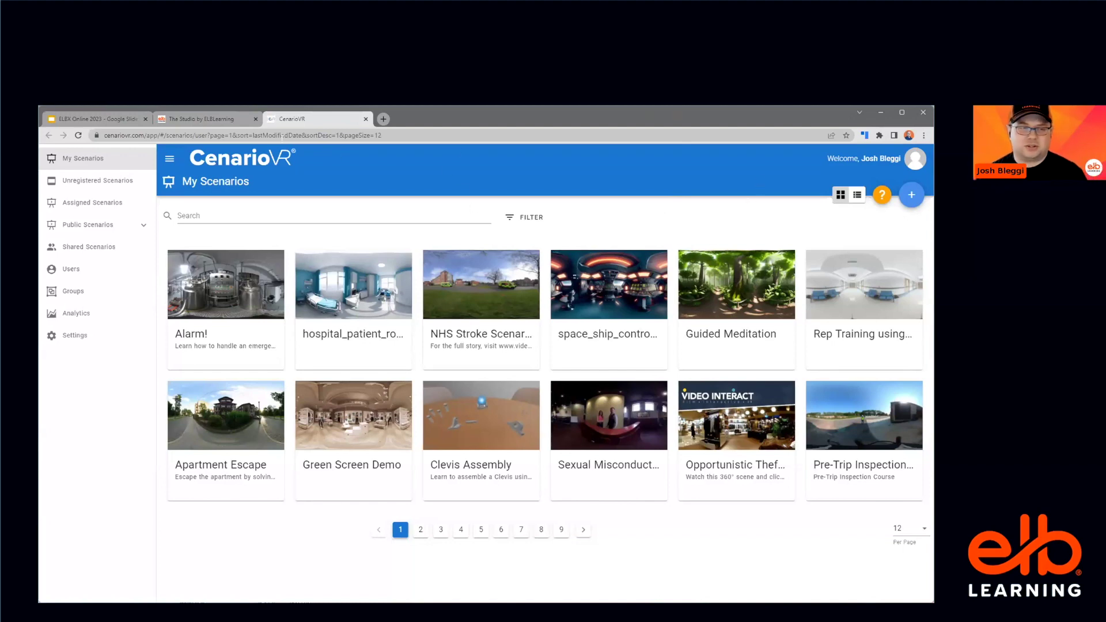
{"action": "left_click", "coordinate": [224, 123]}
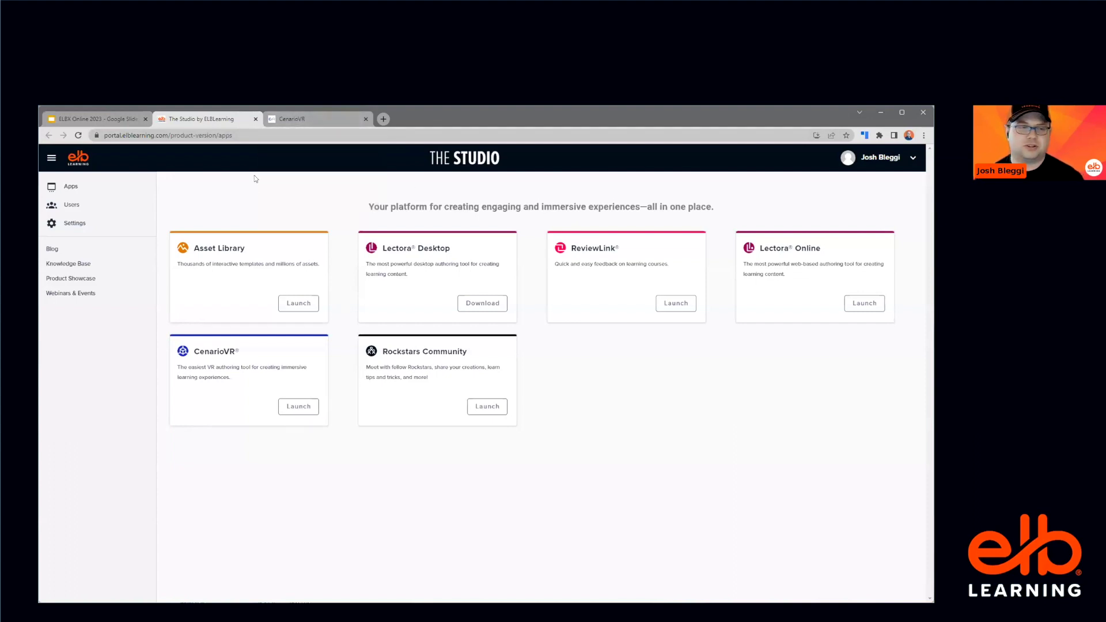
{"action": "key", "text": "ctrl+Tab"}
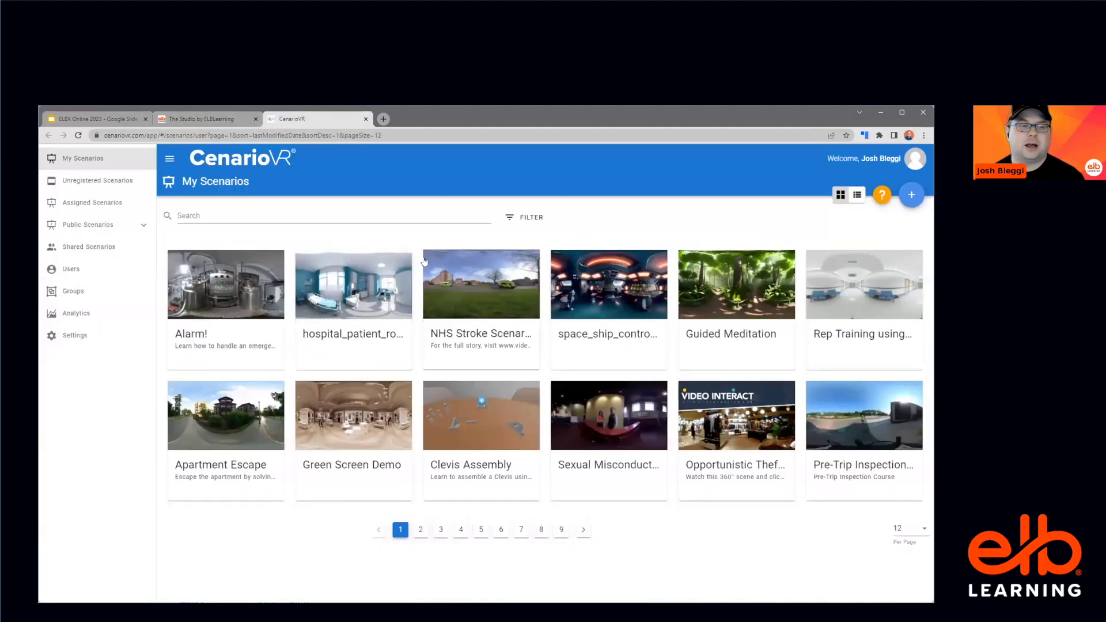
{"action": "mouse_move", "coordinate": [735, 270]}
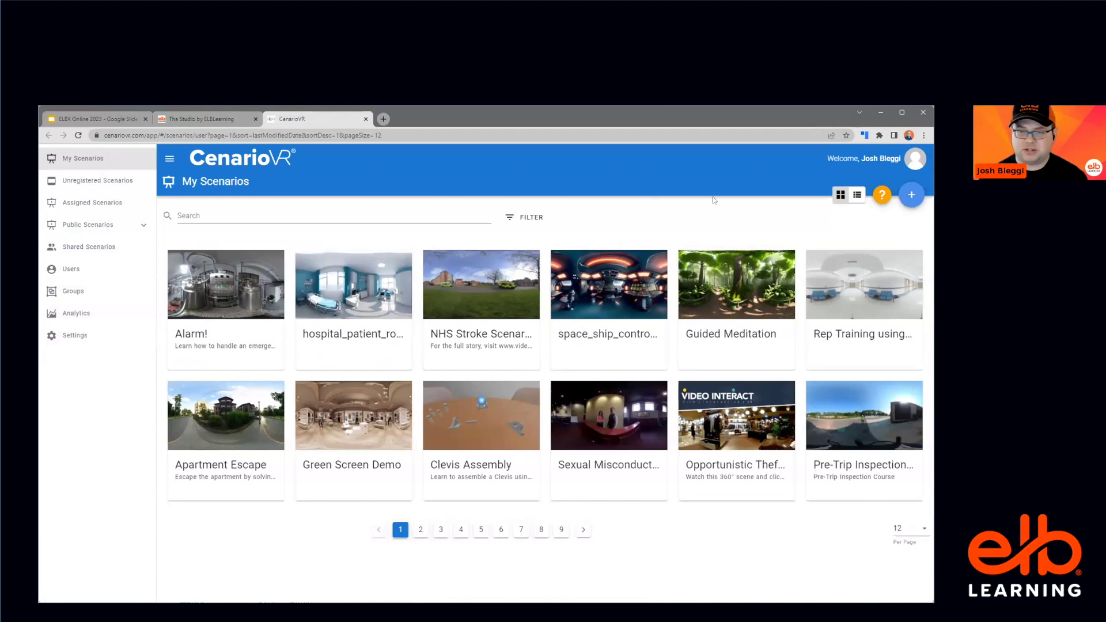
Step: Start a new VR scenario using the dark_space_shuttle_doorway image from the saved scenes
{"action": "left_click", "coordinate": [915, 194]}
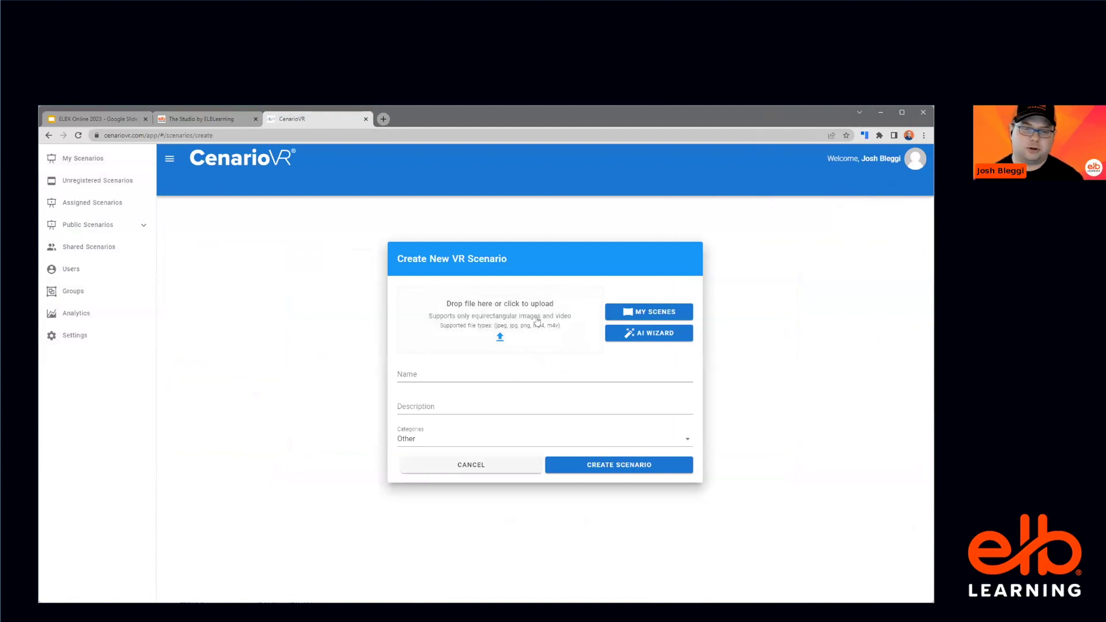
{"action": "left_click", "coordinate": [667, 338]}
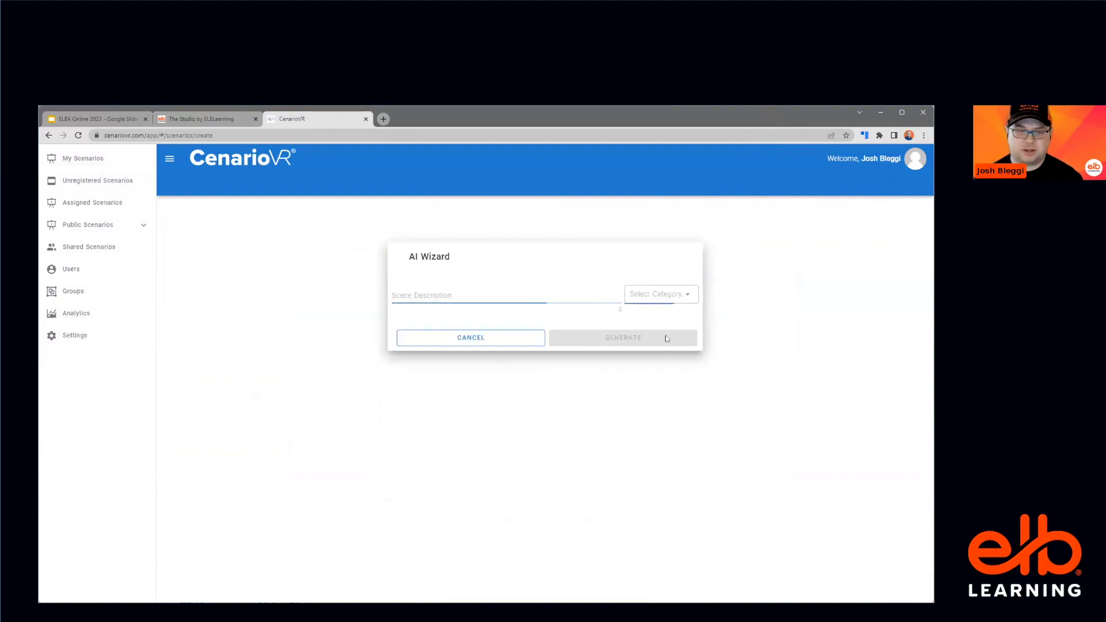
{"action": "left_click", "coordinate": [539, 343]}
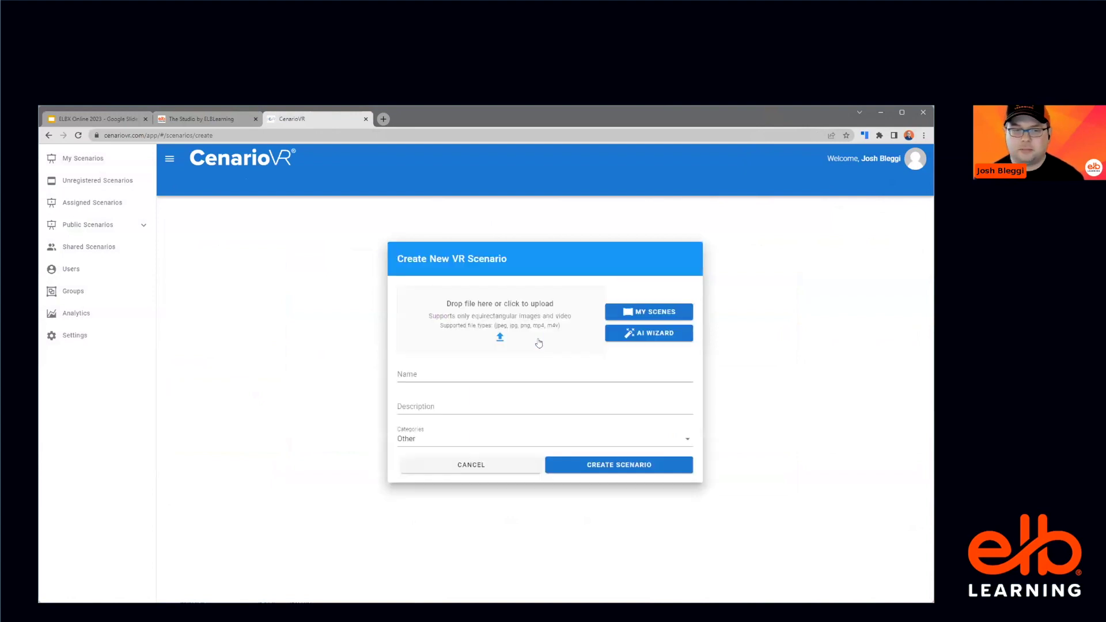
{"action": "left_click", "coordinate": [649, 312]}
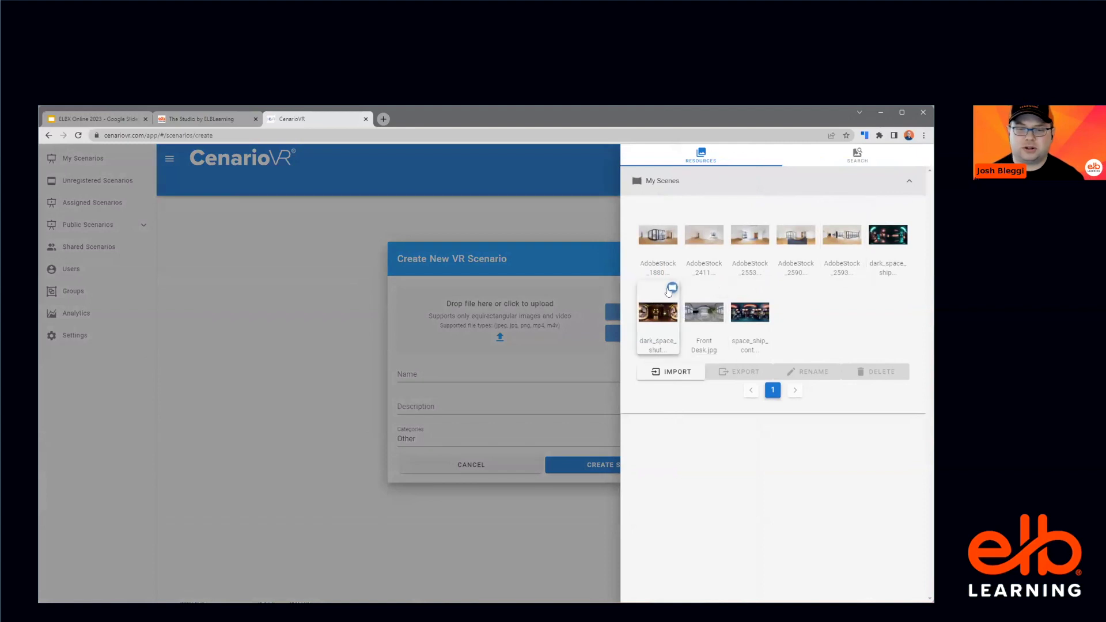
{"action": "left_click", "coordinate": [670, 289]}
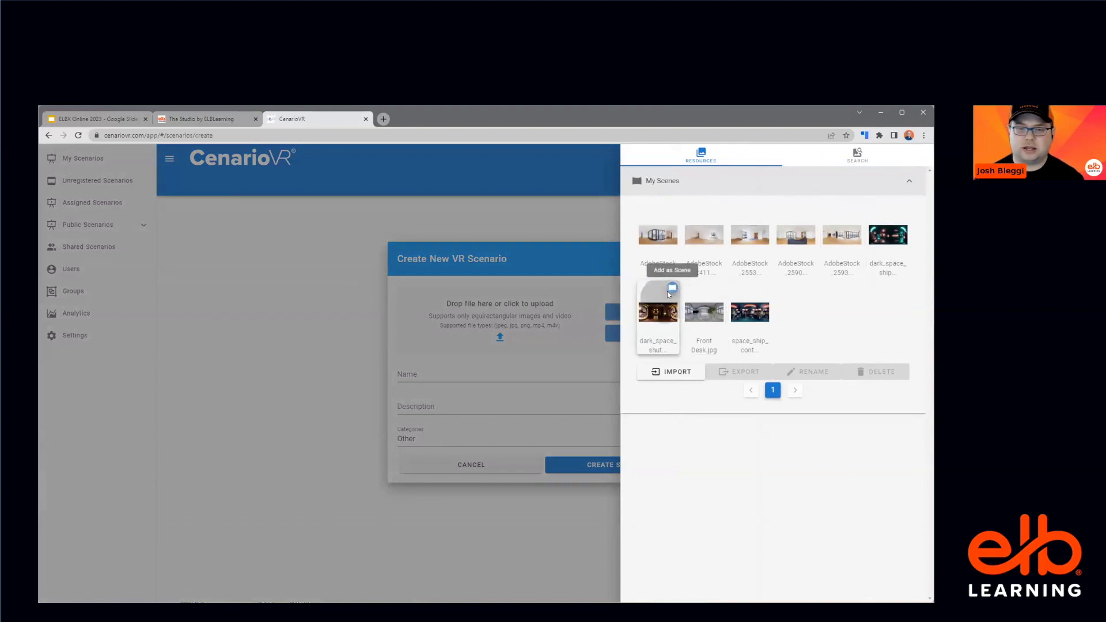
Step: Name the new scenario "Red Alert" and create it
{"action": "double_click", "coordinate": [465, 331]}
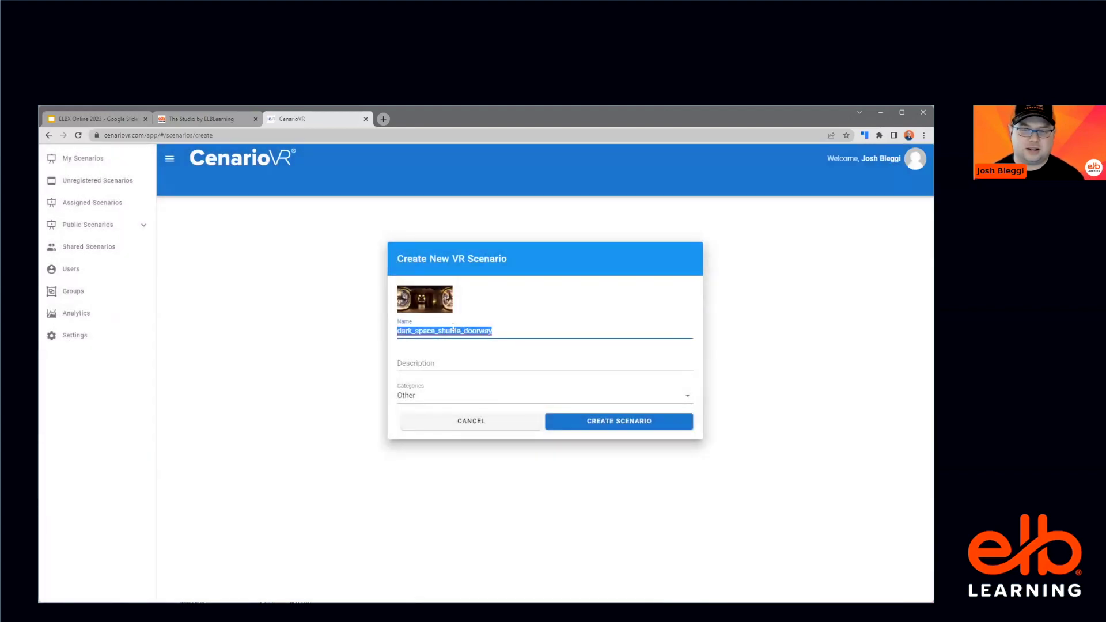
{"action": "type", "text": "R"}
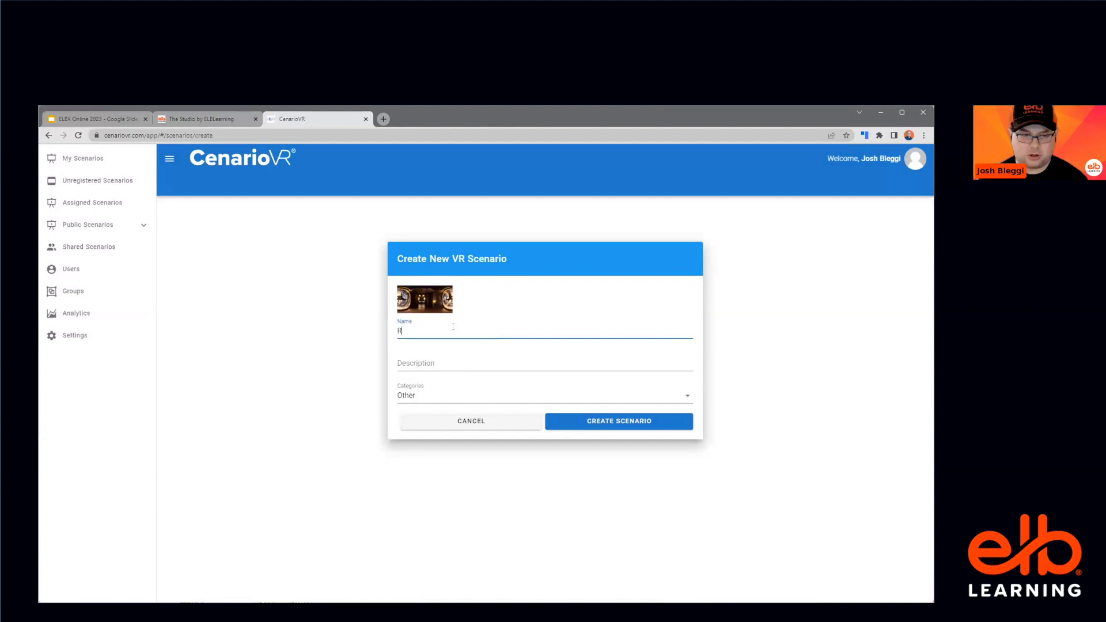
{"action": "type", "text": "ed A"}
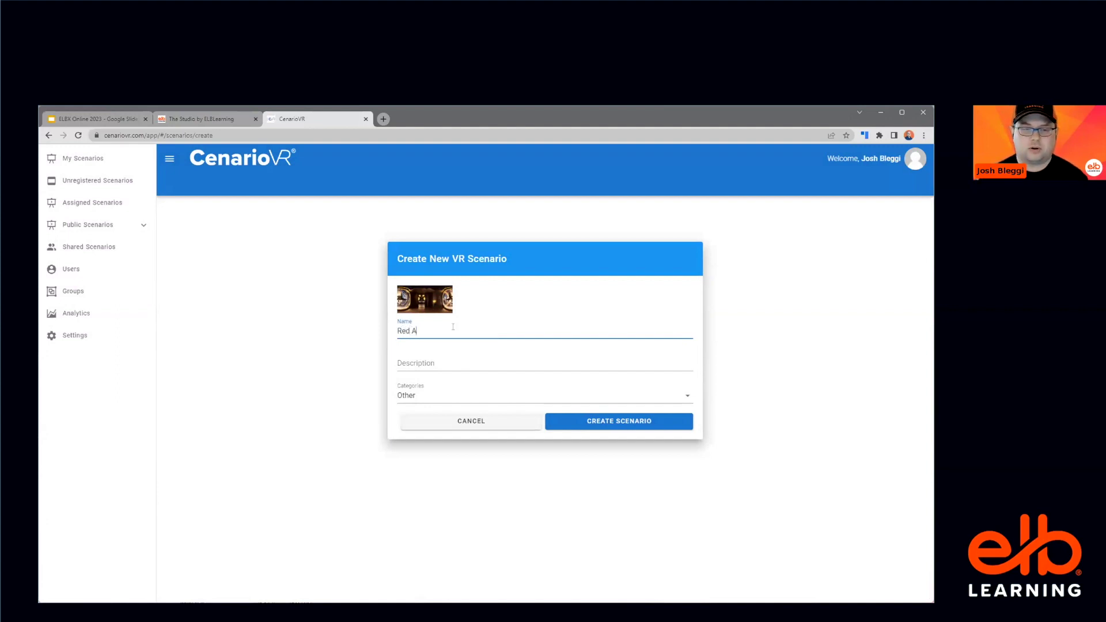
{"action": "type", "text": "lert"}
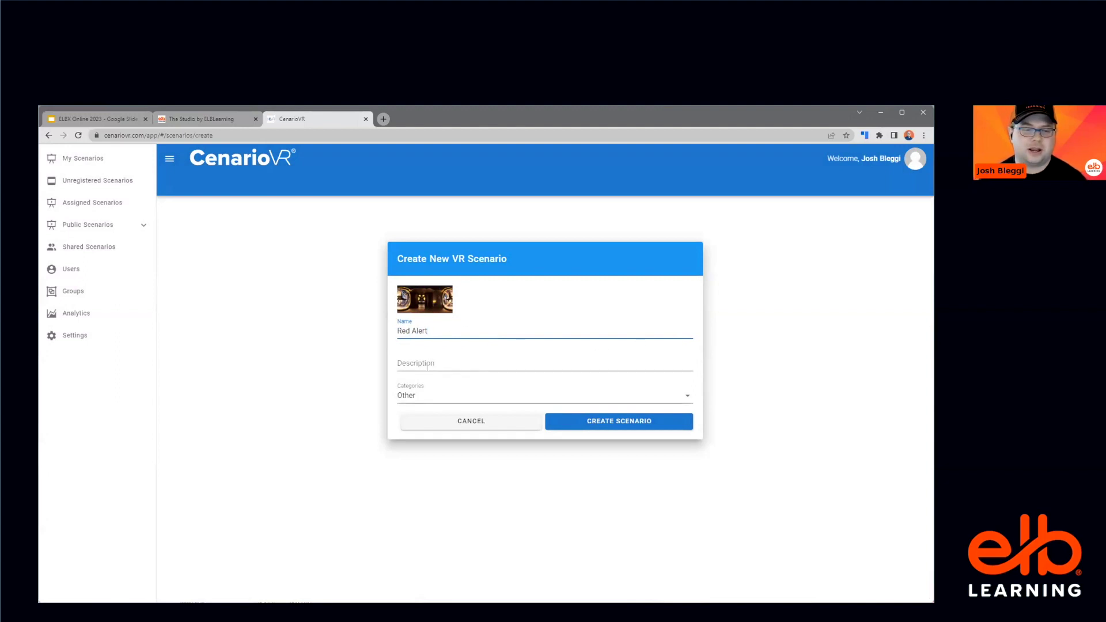
{"action": "left_click", "coordinate": [632, 424]}
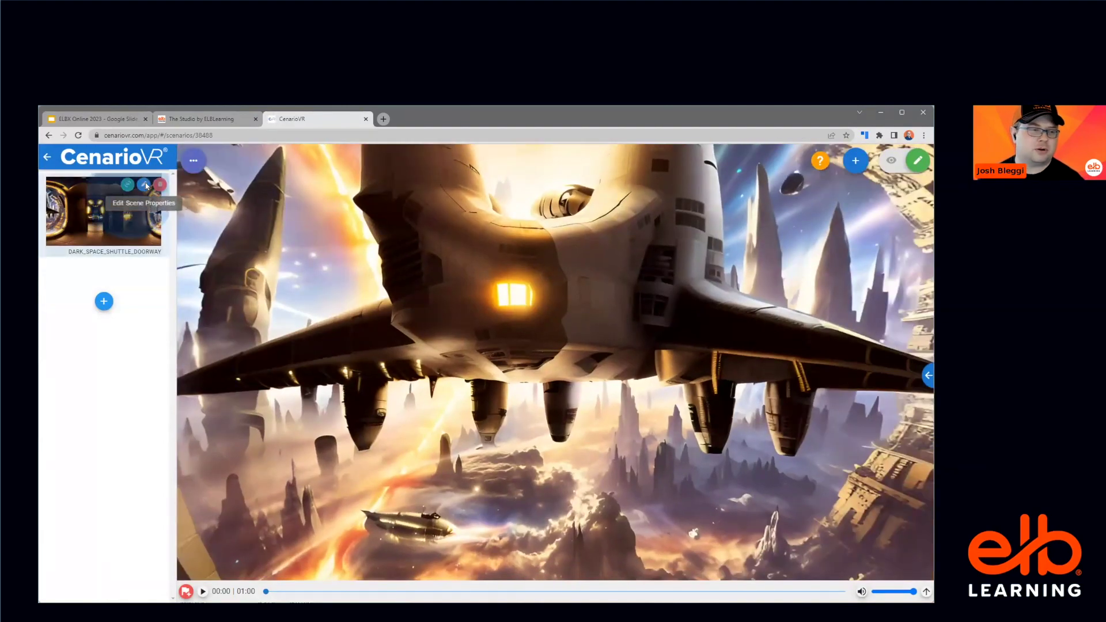
Step: Rename the dark_space_shuttle_doorway scene as "Red Alert Title" in its scene properties
{"action": "left_click", "coordinate": [143, 182]}
{"action": "double_click", "coordinate": [410, 321]}
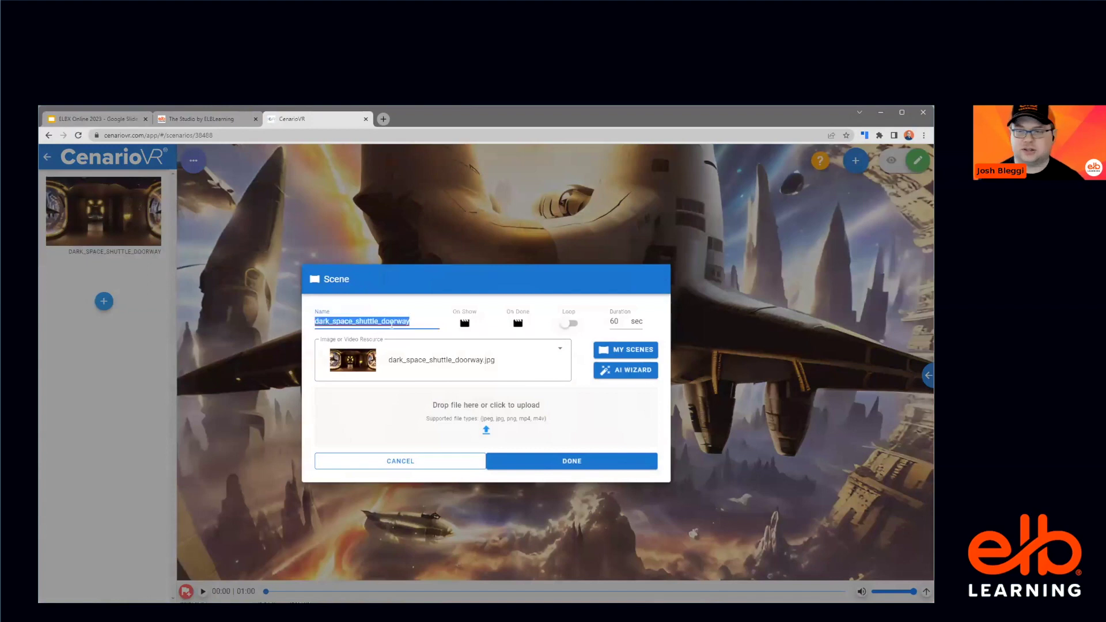
{"action": "type", "text": "Red"}
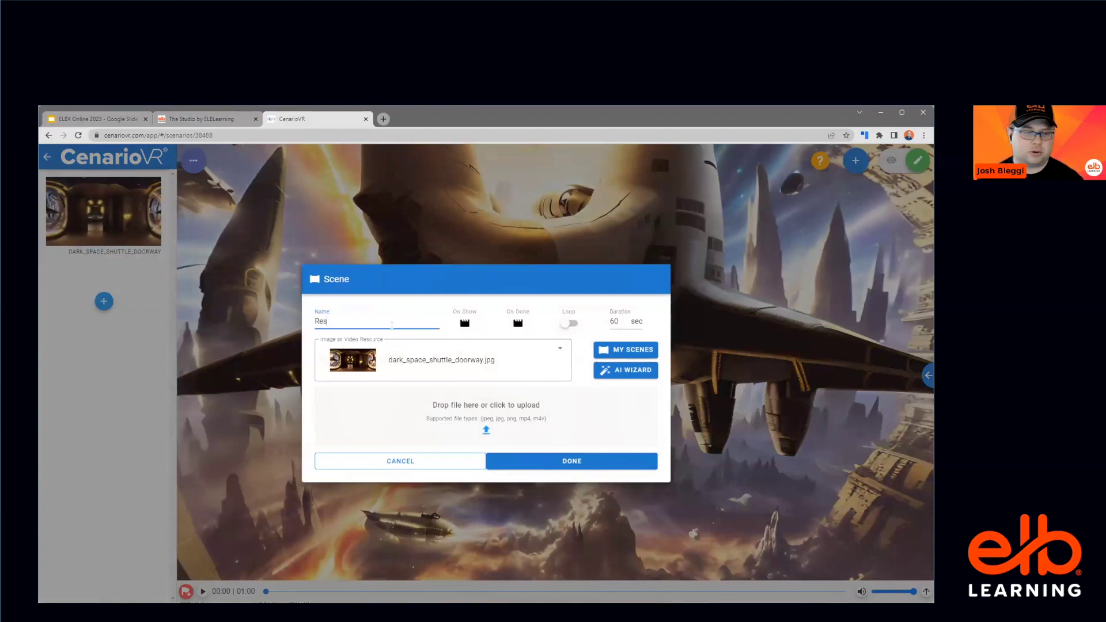
{"action": "type", "text": " Aler"}
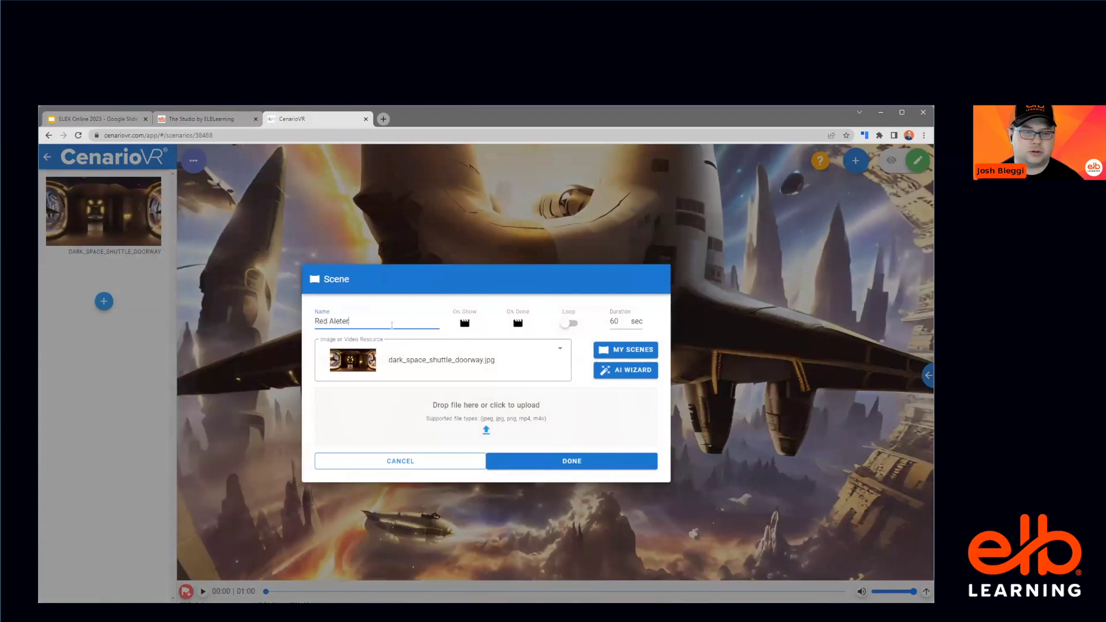
{"action": "type", "text": "t Ti"}
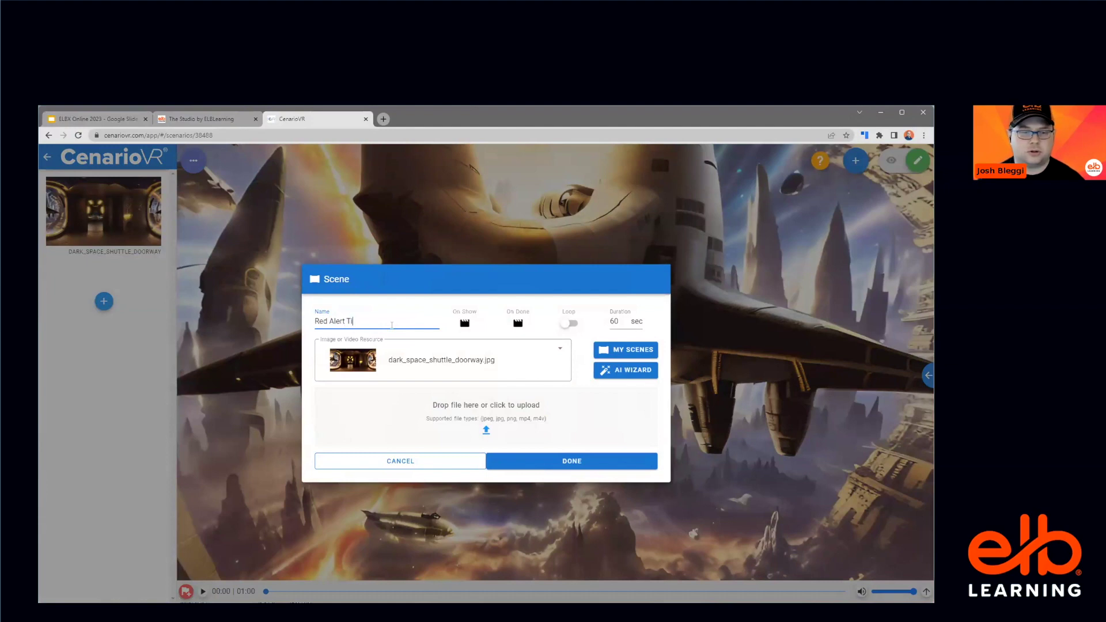
{"action": "type", "text": "tle"}
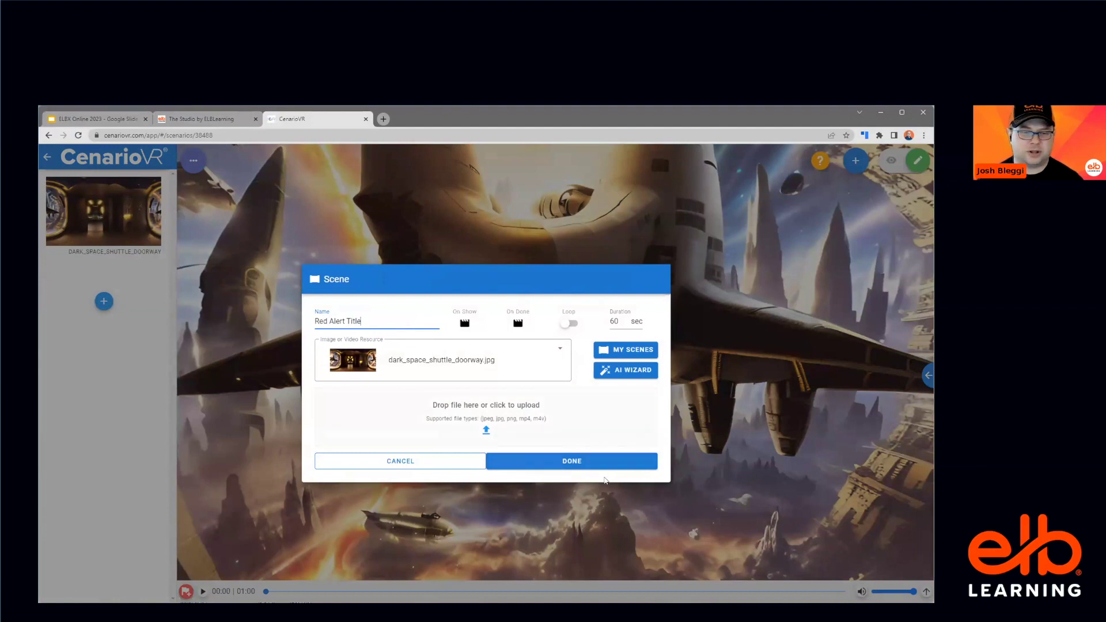
{"action": "left_click", "coordinate": [583, 464]}
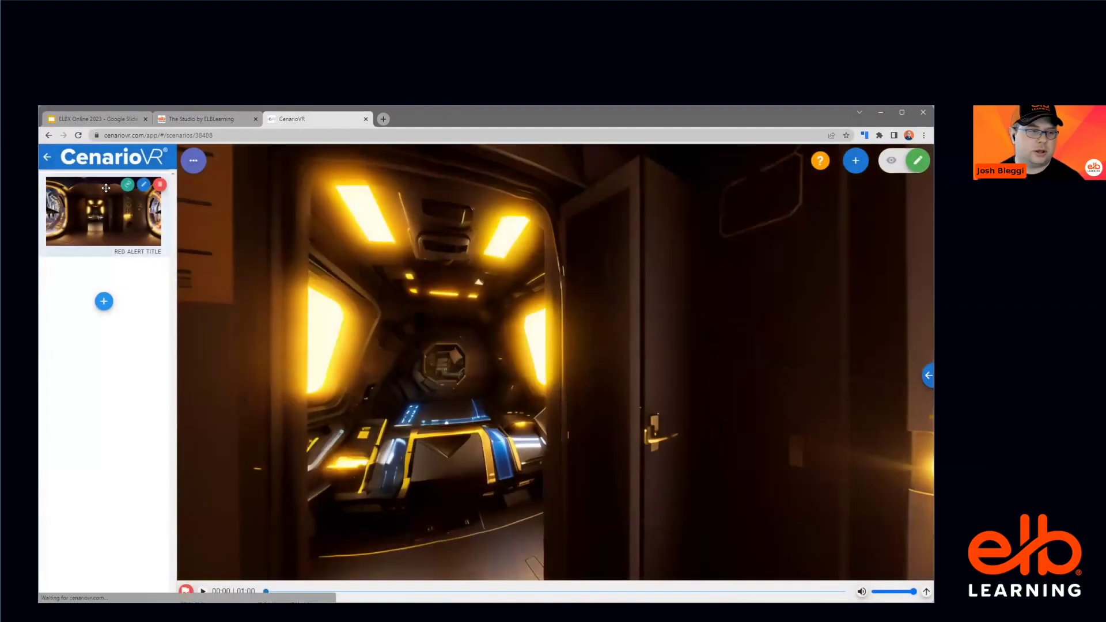
Step: Set the initial view of the Red Alert Title scene to face the large spaceship above the clouds
{"action": "left_click", "coordinate": [123, 190]}
{"action": "left_click_drag", "start_coordinate": [615, 357], "coordinate": [383, 384]}
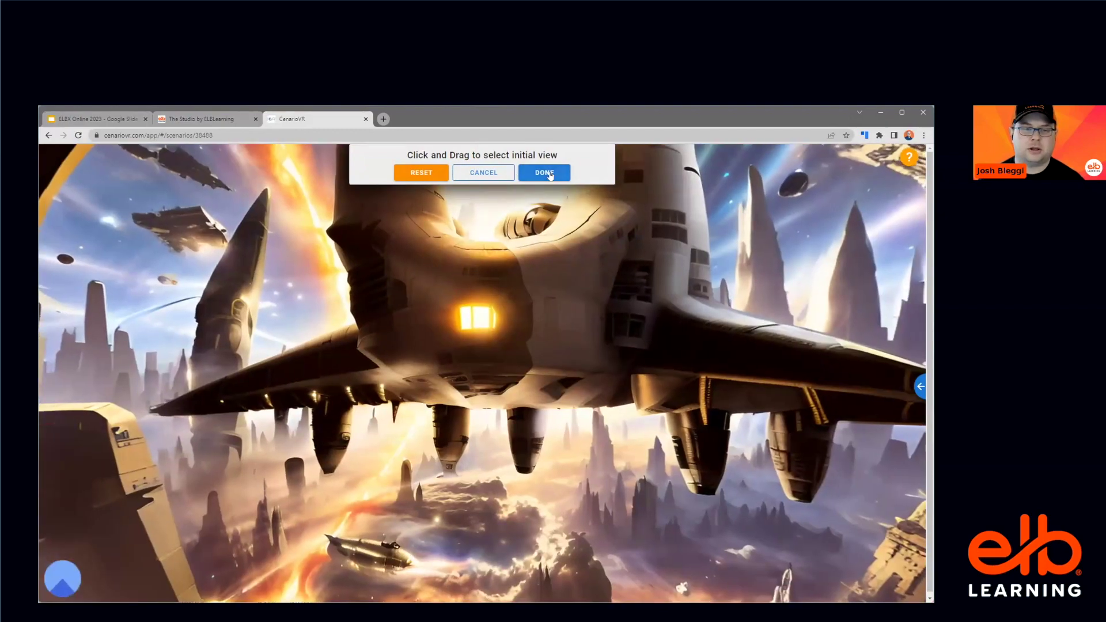
{"action": "left_click", "coordinate": [545, 172]}
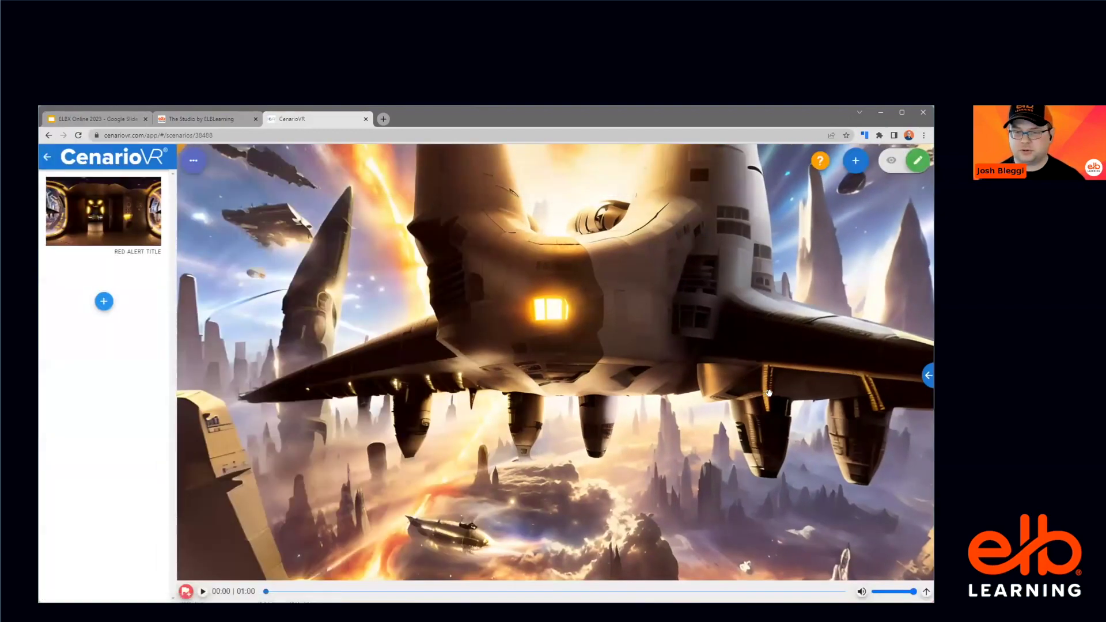
{"action": "left_click_drag", "start_coordinate": [767, 392], "coordinate": [760, 399]}
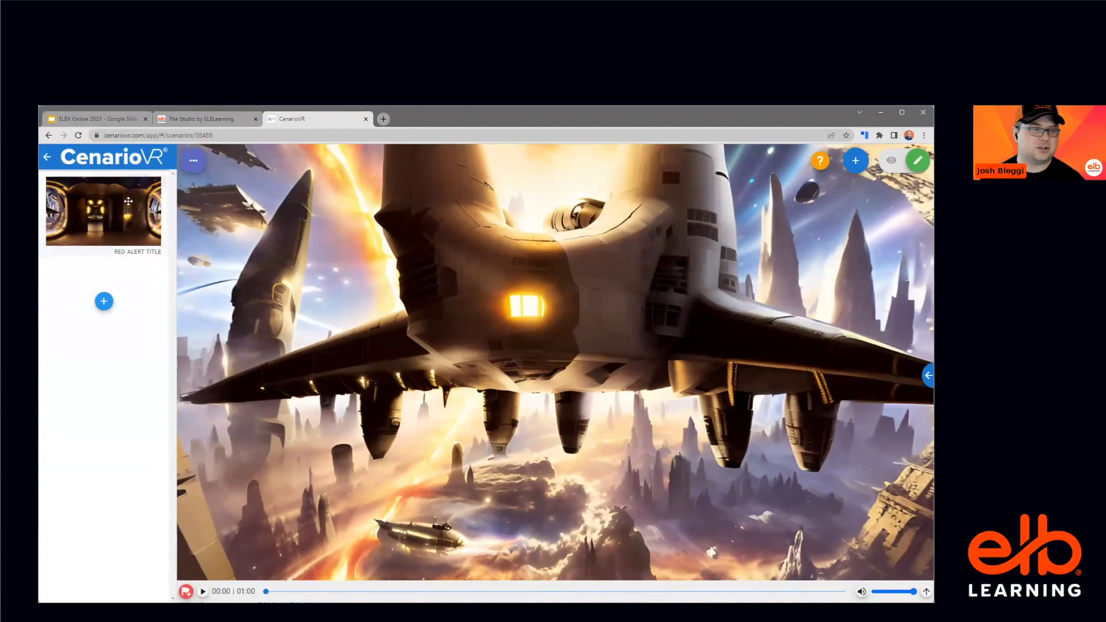
{"action": "left_click", "coordinate": [127, 203]}
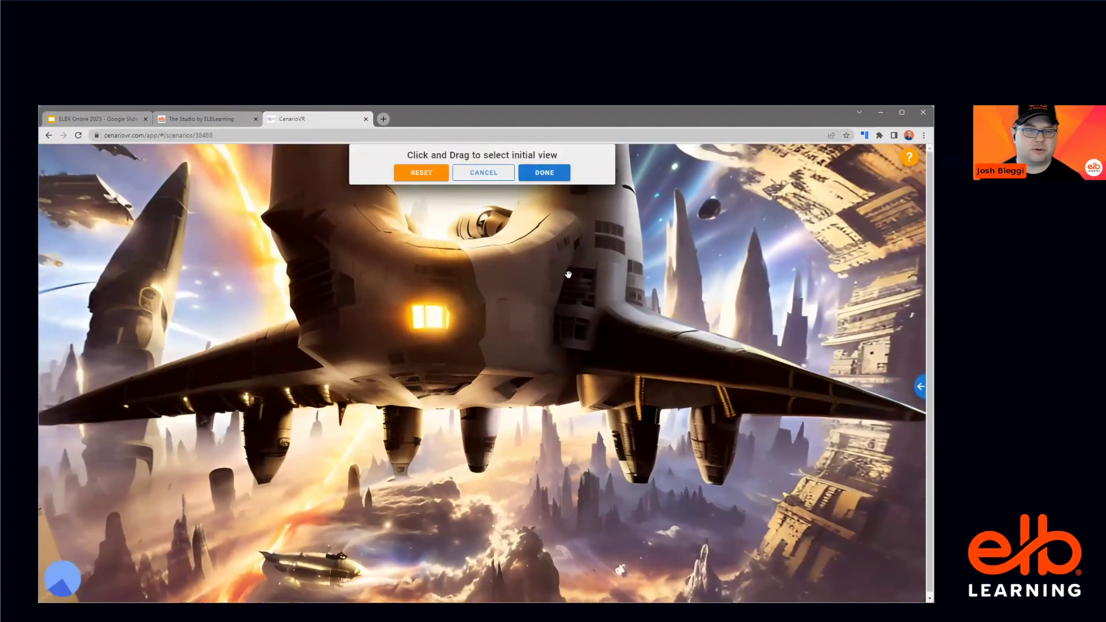
{"action": "left_click", "coordinate": [534, 174]}
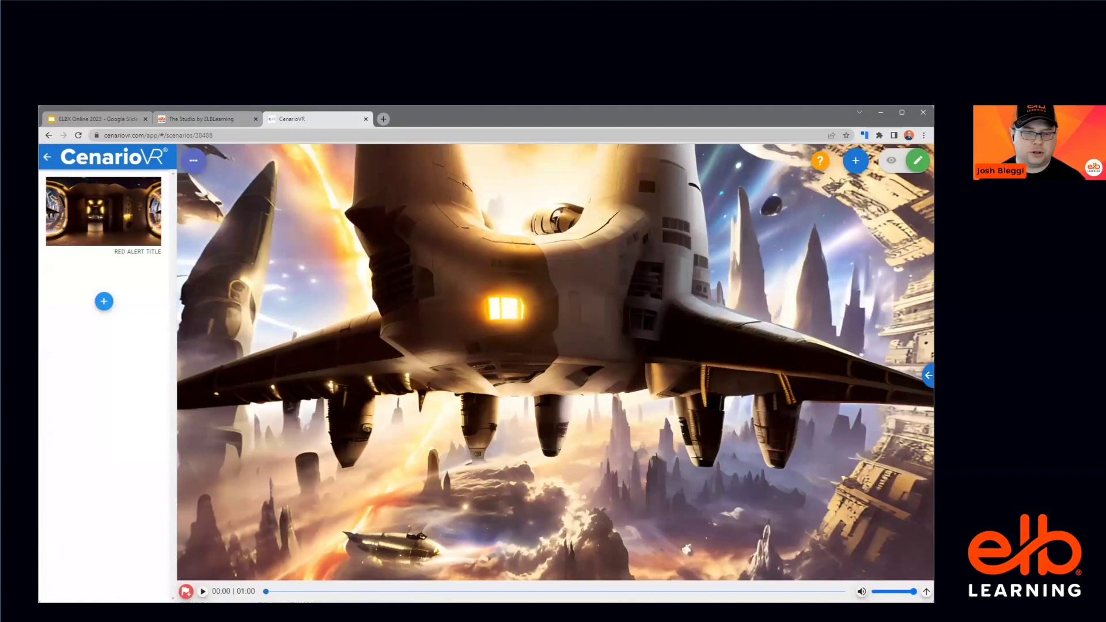
Step: Add the Red Alert Title image and the Red Alert Title-02 Start hotspot to the scene, shrinking the hotspot and placing it below the title circle
{"action": "left_click_drag", "start_coordinate": [491, 293], "coordinate": [274, 584]}
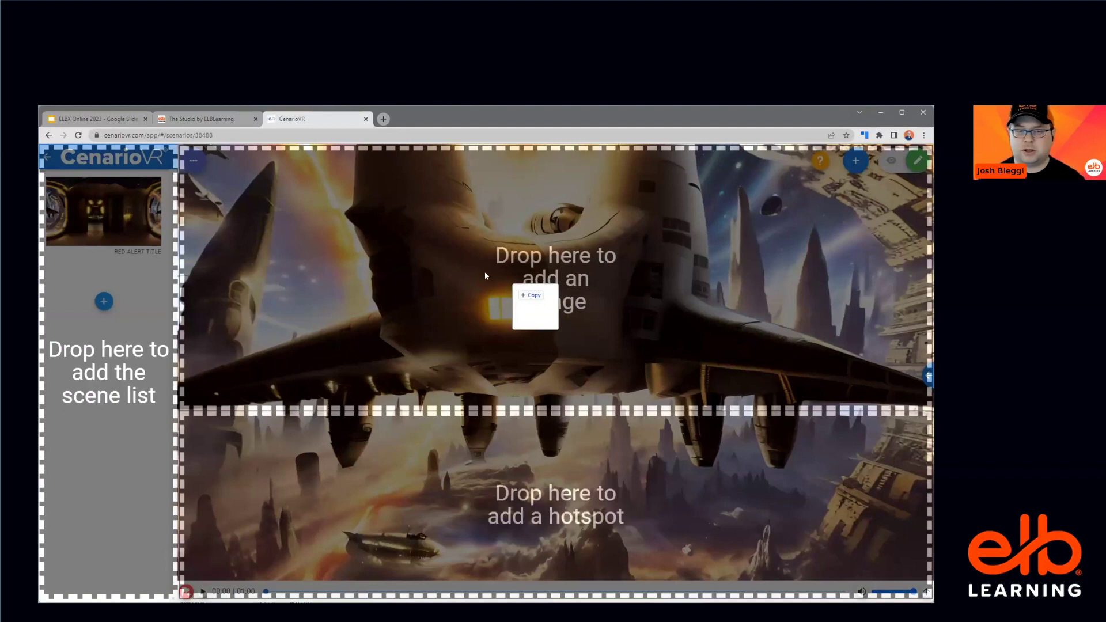
{"action": "left_click_drag", "start_coordinate": [493, 267], "coordinate": [499, 272]}
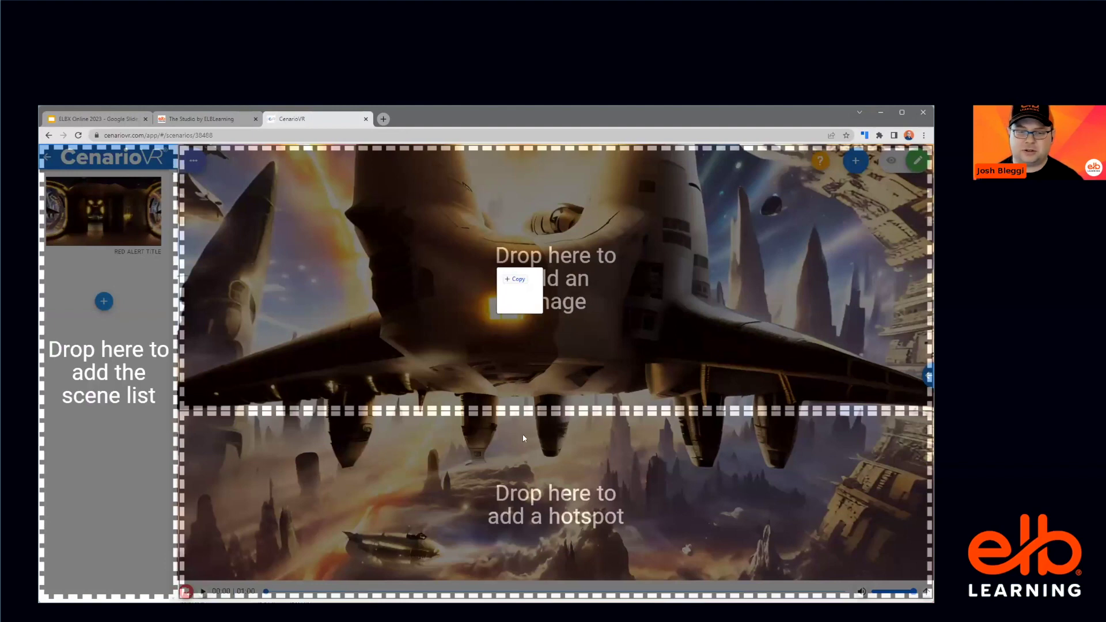
{"action": "left_click_drag", "start_coordinate": [524, 439], "coordinate": [547, 269]}
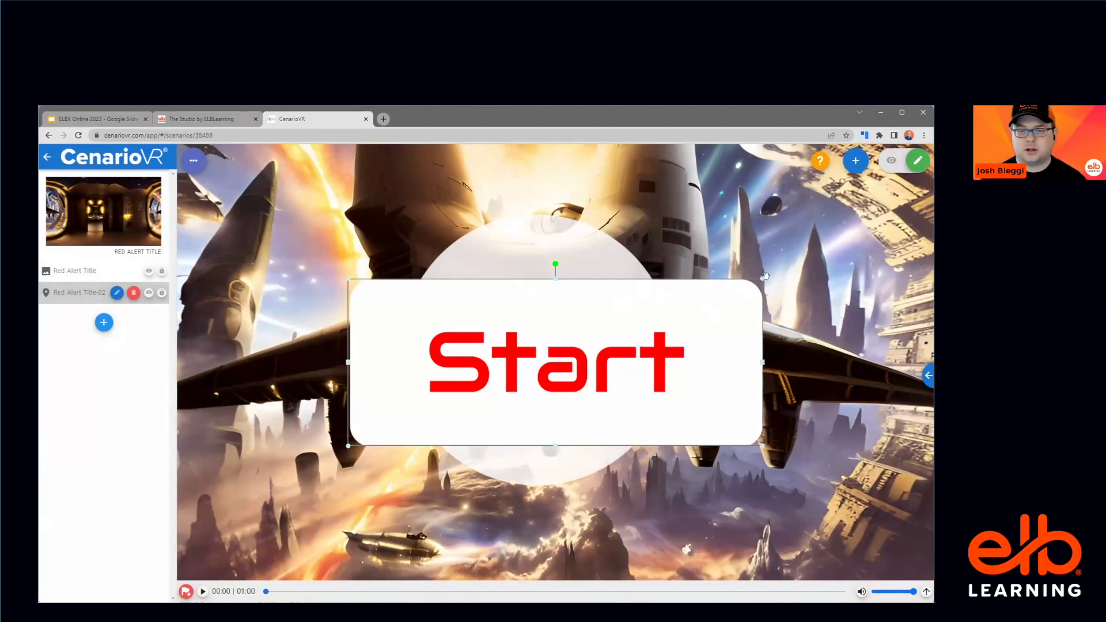
{"action": "left_click_drag", "start_coordinate": [750, 280], "coordinate": [663, 318]}
{"action": "left_click_drag", "start_coordinate": [625, 330], "coordinate": [553, 480]}
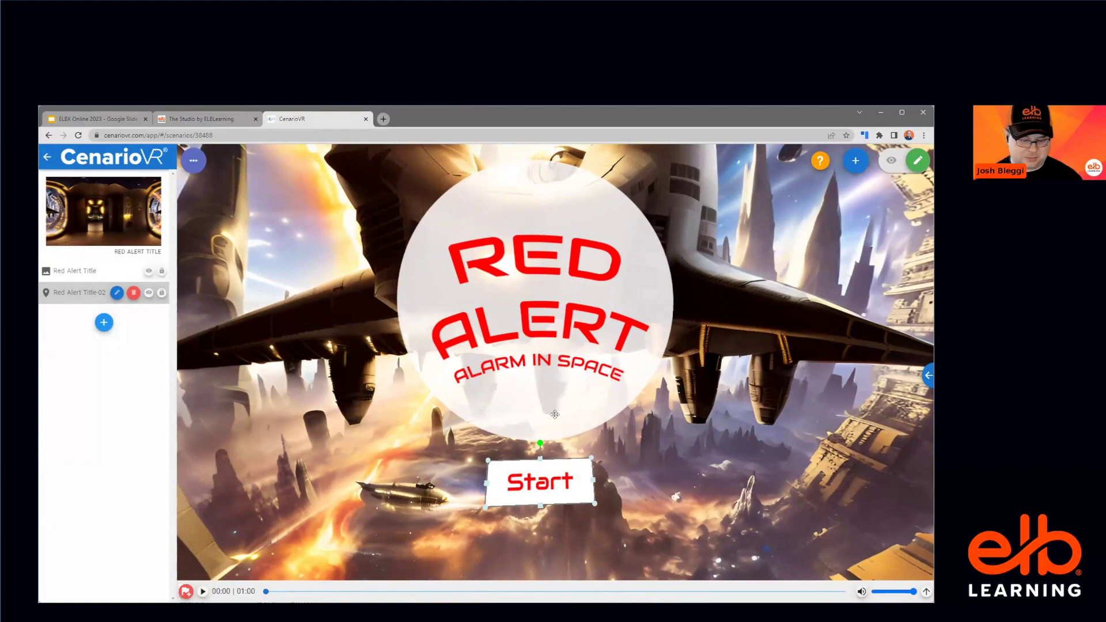
Step: Group the Red Alert Title image with the Red Alert Title-02 hotspot
{"action": "left_click", "coordinate": [80, 270]}
{"action": "left_click", "coordinate": [80, 292]}
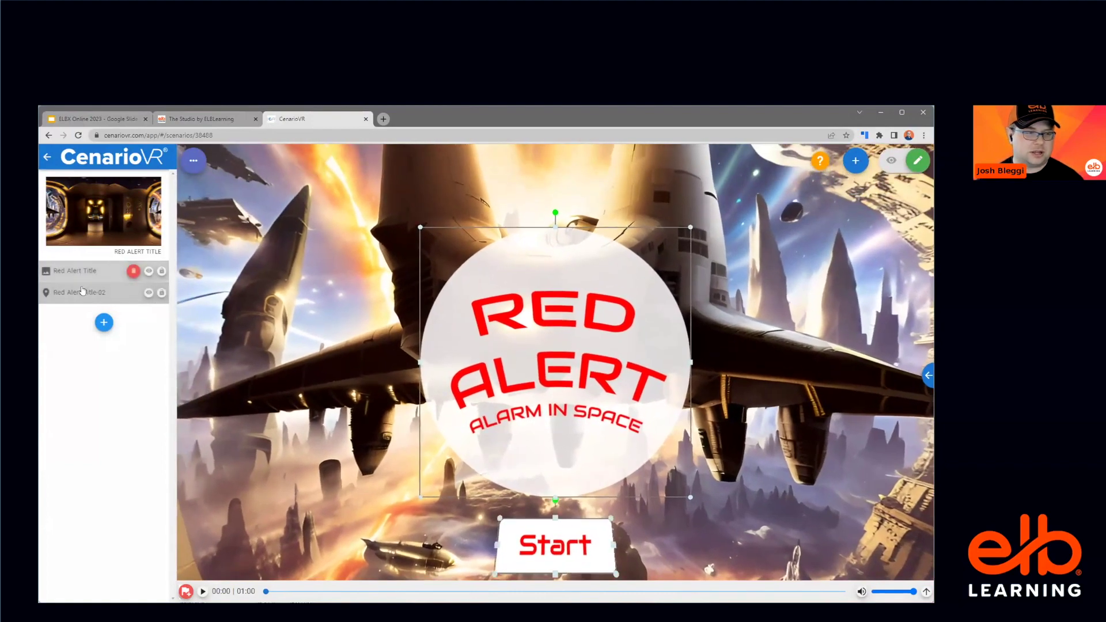
{"action": "right_click", "coordinate": [83, 291]}
{"action": "left_click", "coordinate": [134, 325]}
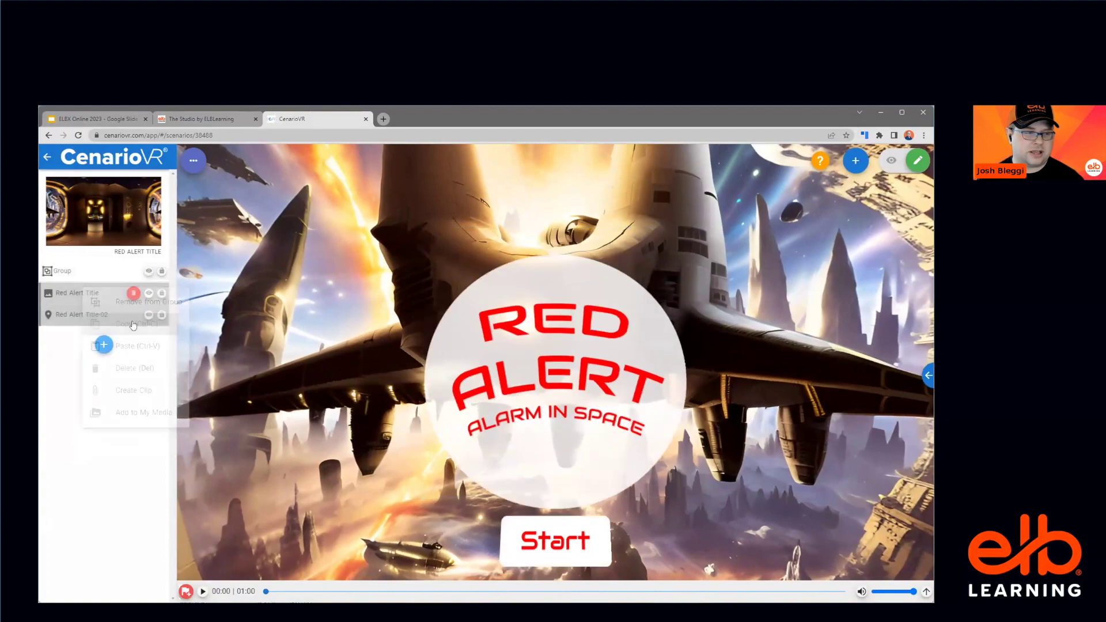
Step: Rename the group containing the title image and Start hotspot as "Title"
{"action": "left_click", "coordinate": [123, 272]}
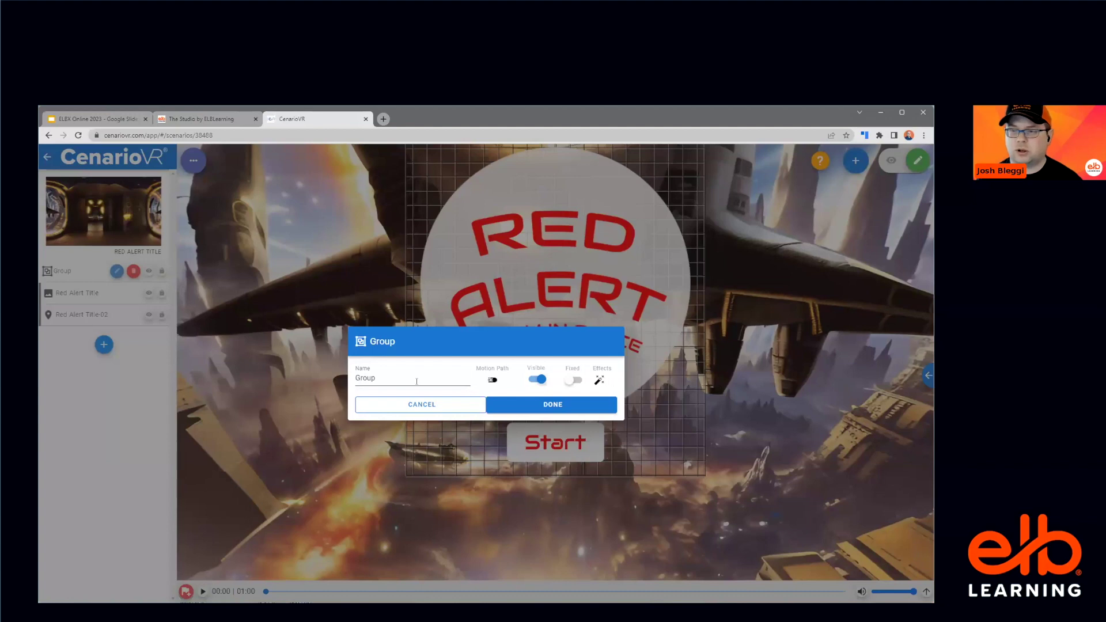
{"action": "left_click_drag", "start_coordinate": [396, 380], "coordinate": [358, 369]}
{"action": "type", "text": "R"}
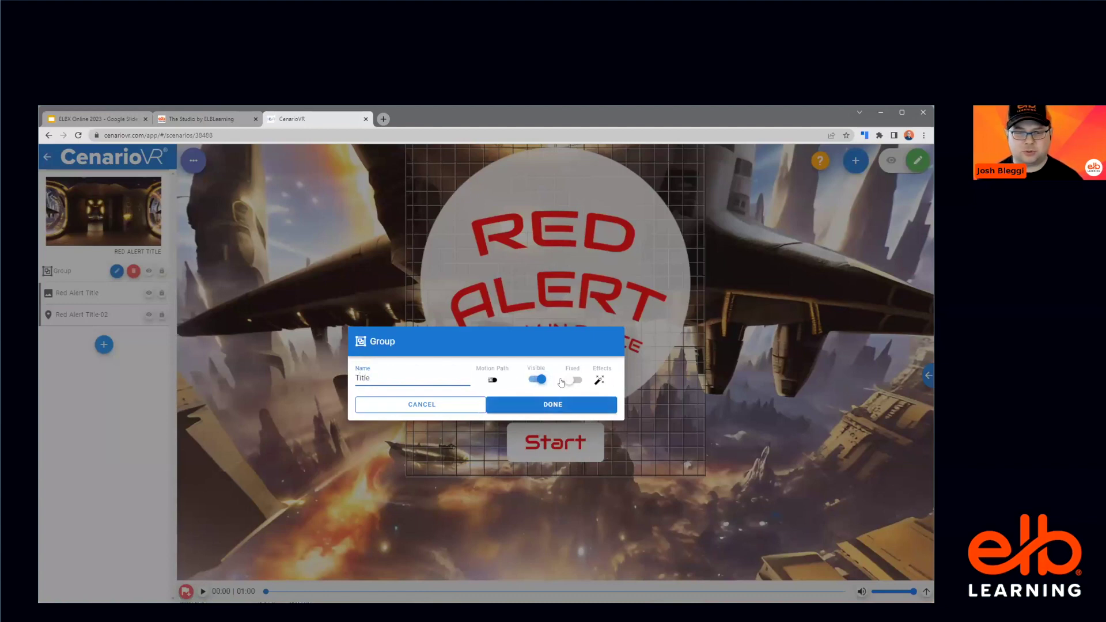
{"action": "left_click", "coordinate": [563, 408]}
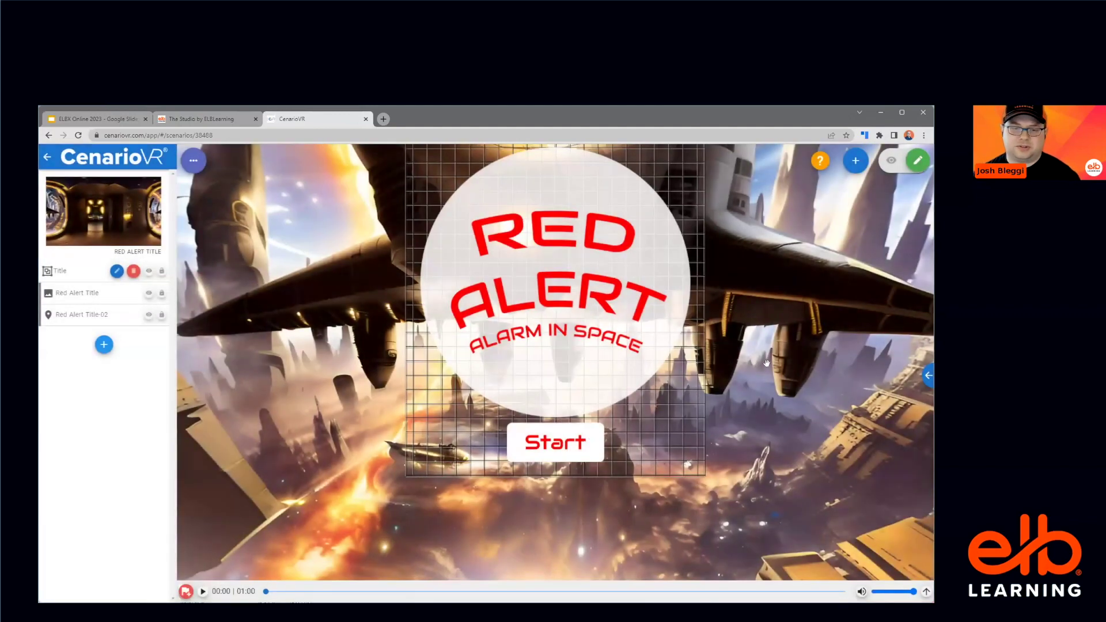
Step: Check the properties of the Start hotspot below the title circle
{"action": "left_click_drag", "start_coordinate": [585, 442], "coordinate": [567, 505]}
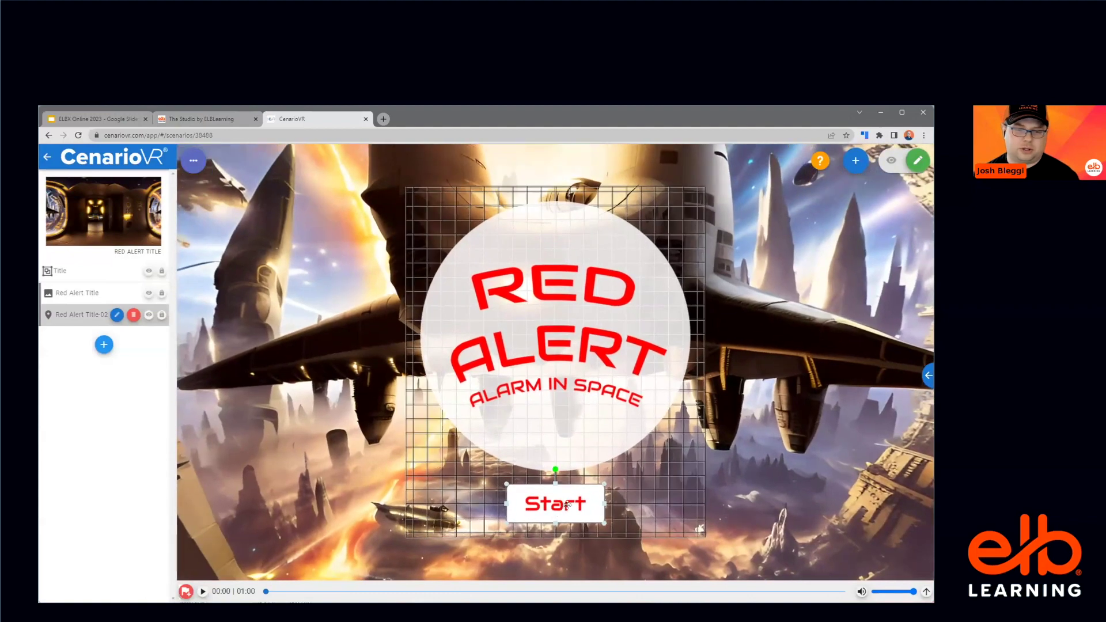
{"action": "double_click", "coordinate": [567, 505]}
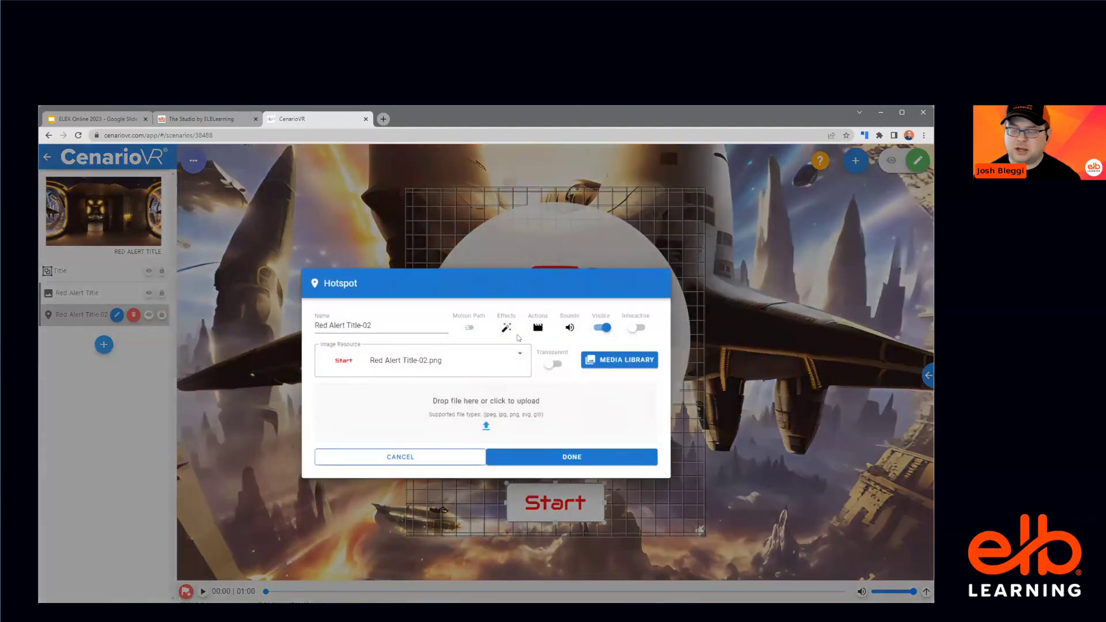
{"action": "left_click", "coordinate": [583, 457]}
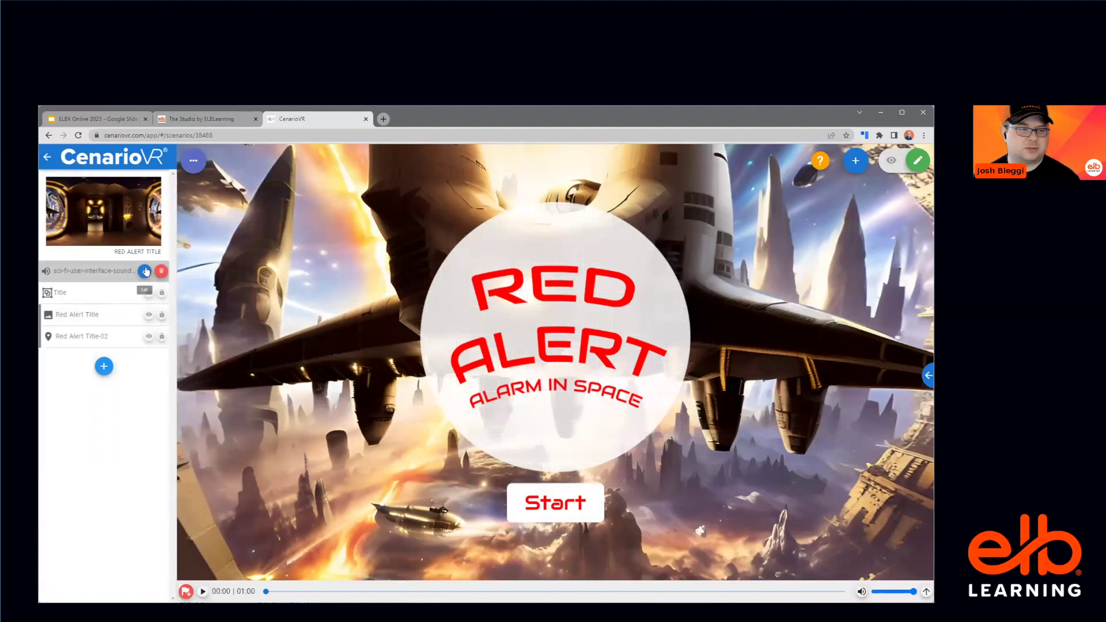
Step: Turn off autoplay for the sci-fi-user-interface-sound-effect audio and set its volume to 6
{"action": "left_click", "coordinate": [146, 271]}
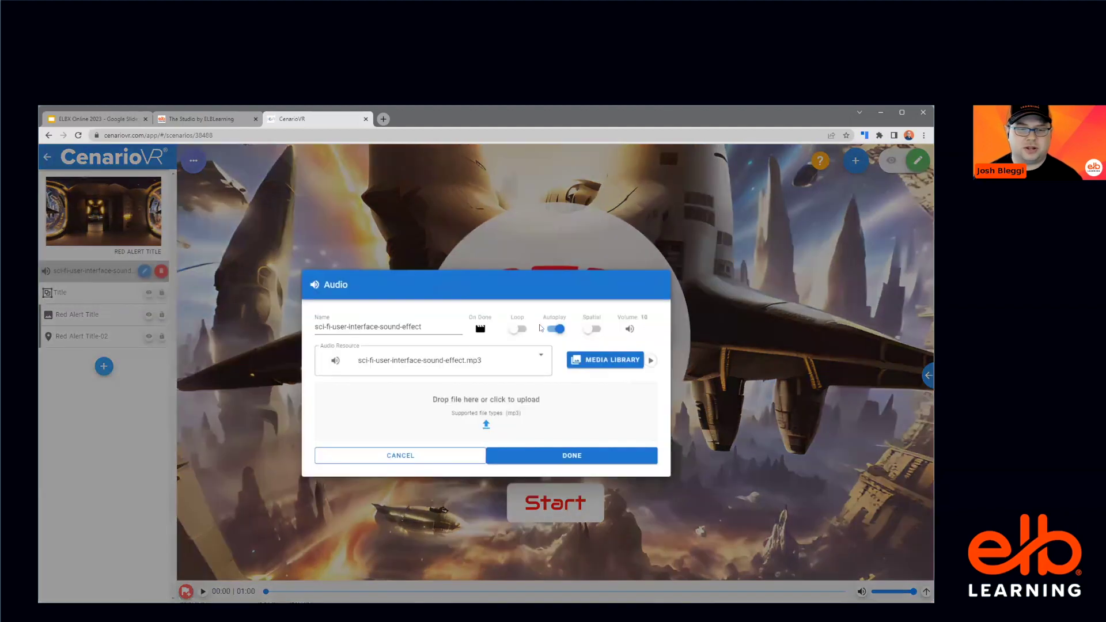
{"action": "left_click", "coordinate": [560, 329]}
{"action": "left_click", "coordinate": [560, 329]}
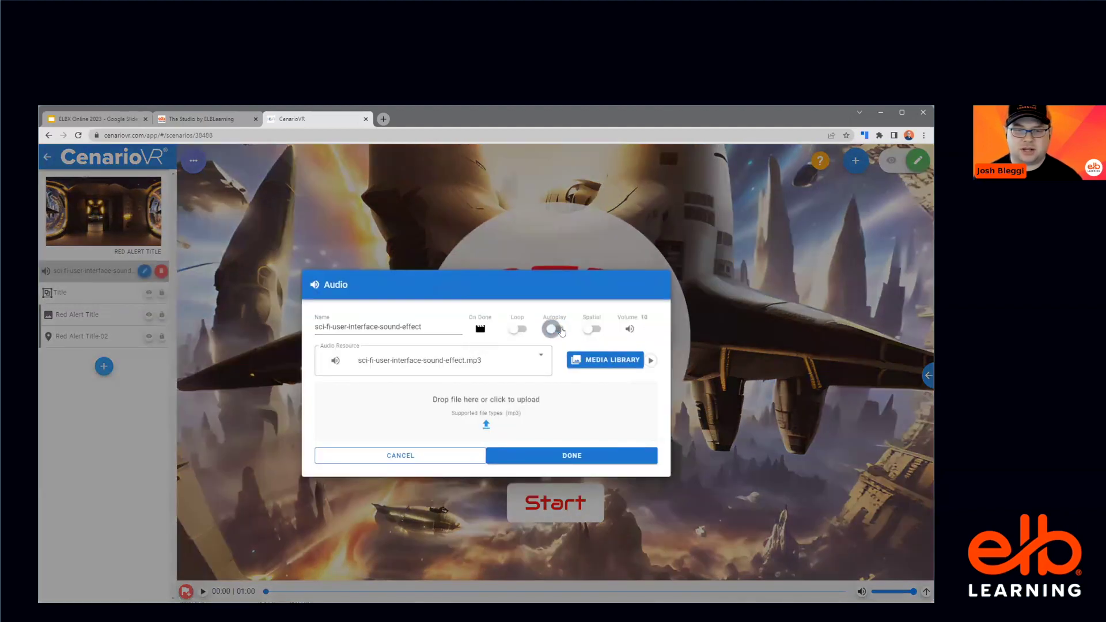
{"action": "left_click", "coordinate": [631, 330]}
{"action": "left_click_drag", "start_coordinate": [712, 346], "coordinate": [662, 351]}
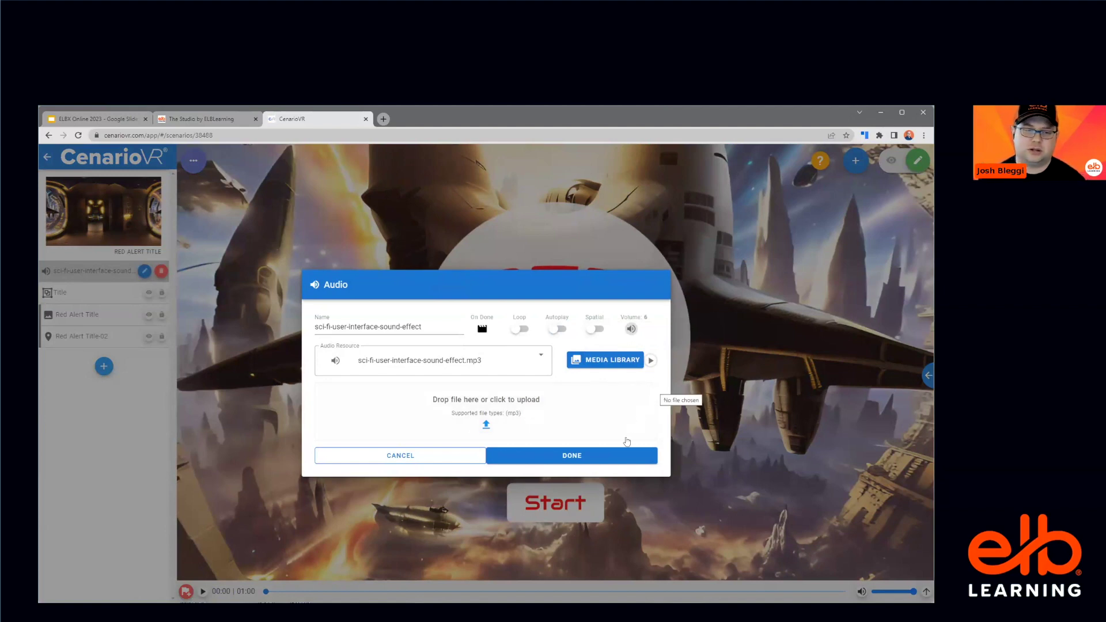
{"action": "left_click", "coordinate": [606, 456]}
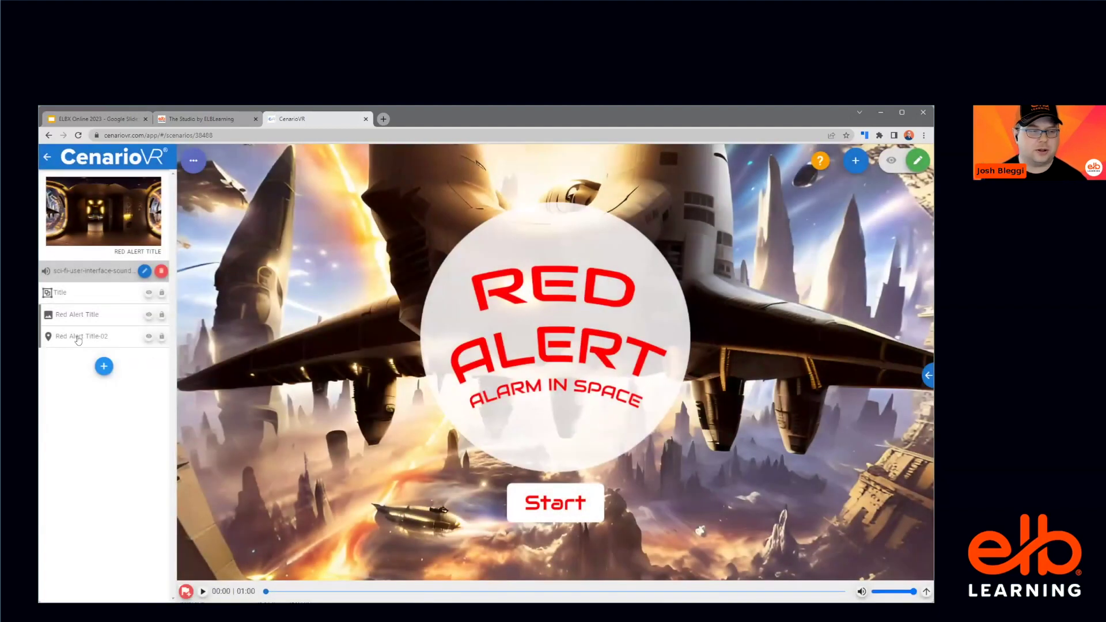
Step: Collapse the Title group and create an info card named "Intro Text" at the lit doorway with the control console
{"action": "left_click", "coordinate": [46, 294]}
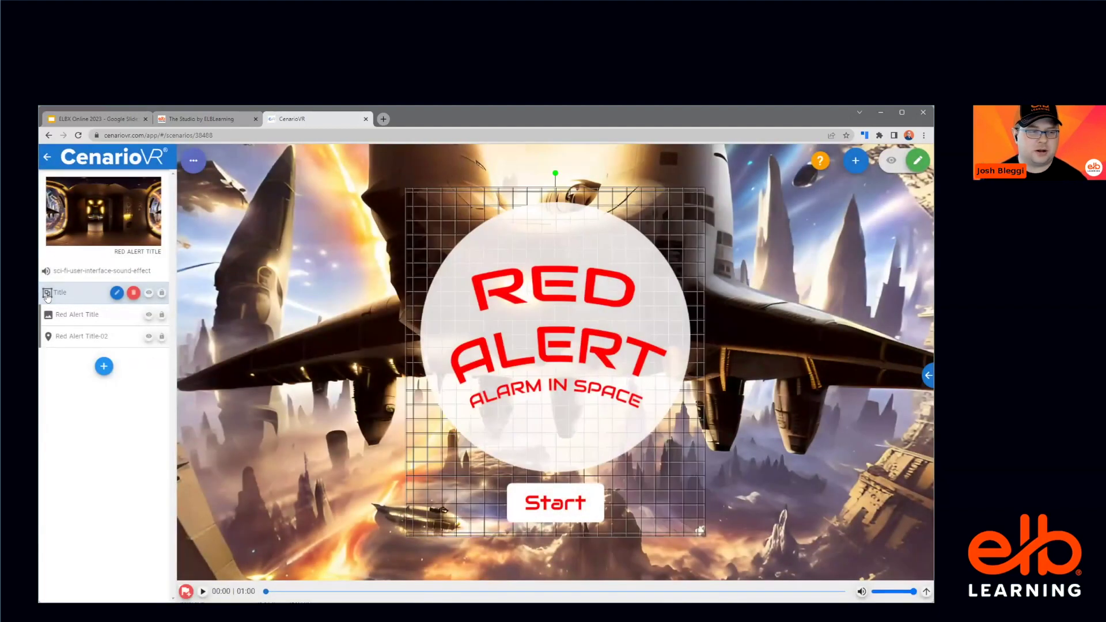
{"action": "left_click", "coordinate": [46, 294]}
{"action": "left_click_drag", "start_coordinate": [560, 263], "coordinate": [305, 305]}
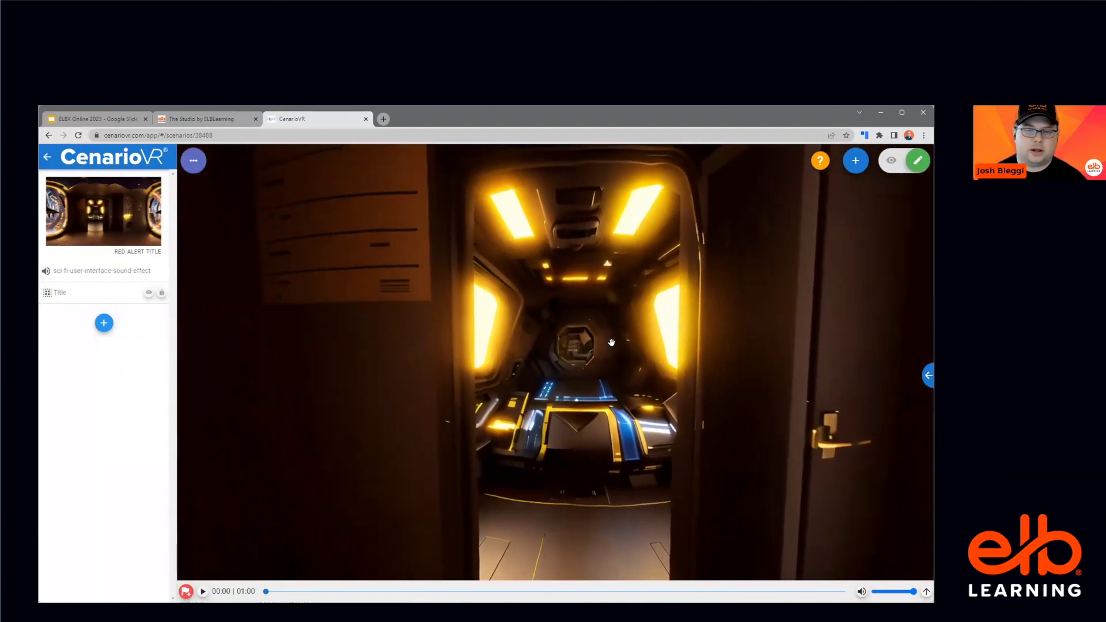
{"action": "left_click", "coordinate": [856, 161]}
{"action": "left_click", "coordinate": [821, 228]}
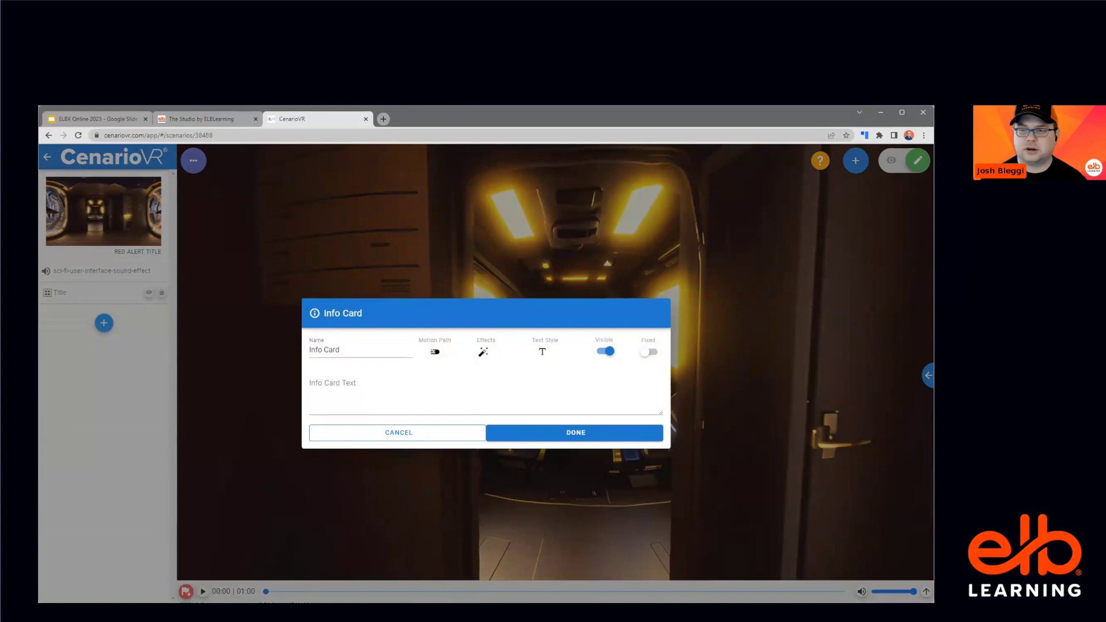
{"action": "left_click", "coordinate": [362, 346]}
{"action": "key", "text": "BackSpace"}
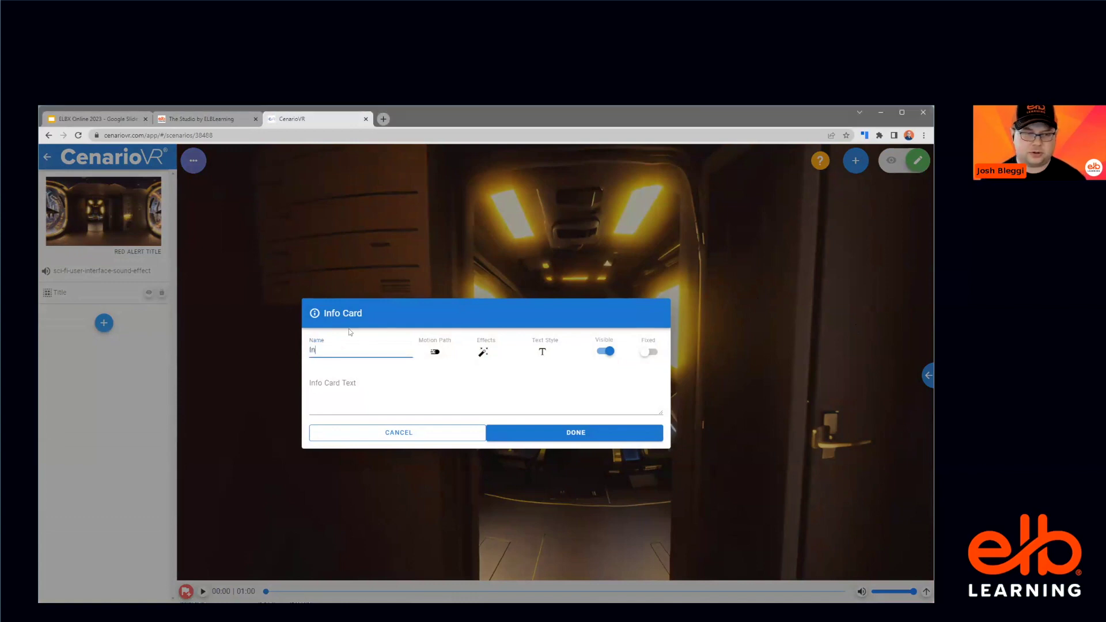
{"action": "type", "text": "Intro Text"}
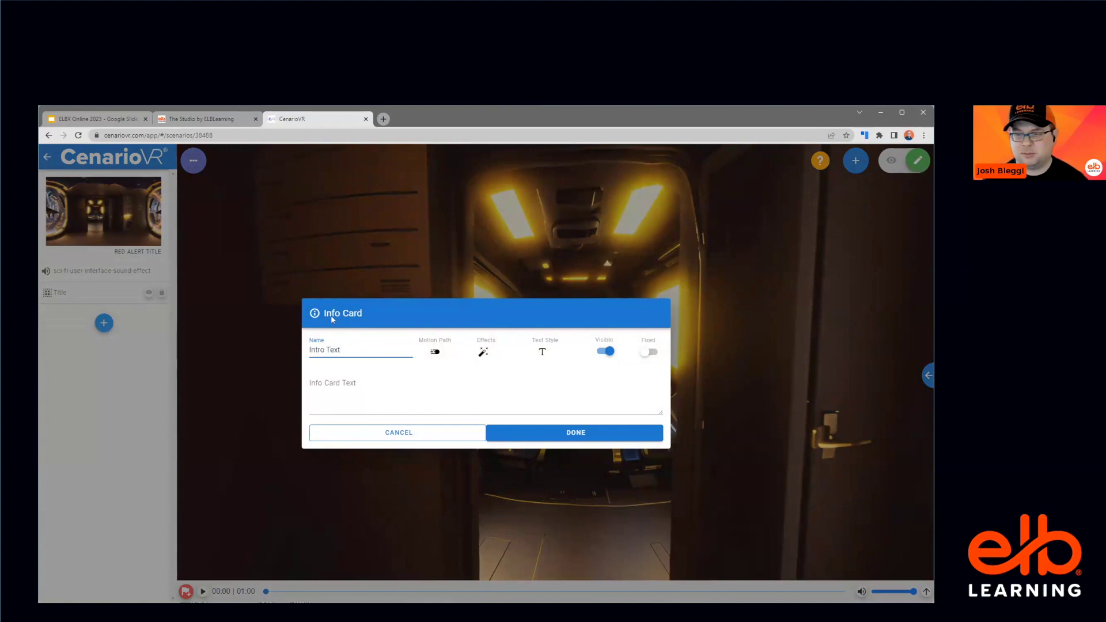
Step: Paste the intercom emergency announcement as the Intro Text card's content and make the card initially hidden
{"action": "key", "text": "alt+Tab"}
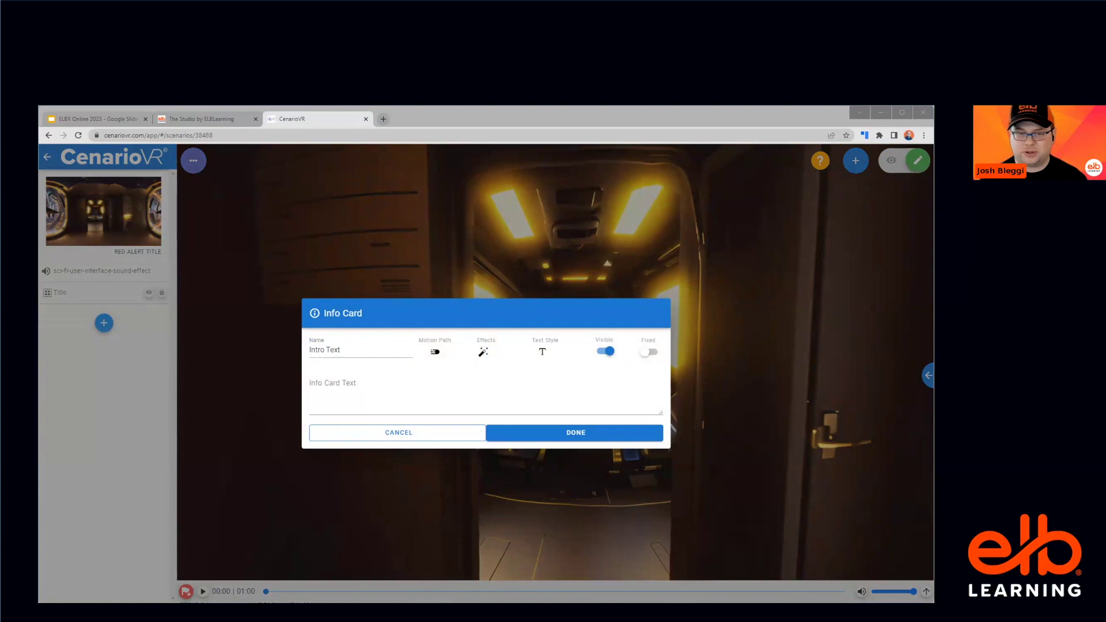
{"action": "left_click", "coordinate": [338, 384]}
{"action": "key", "text": "ctrl+v"}
{"action": "scroll", "coordinate": [447, 394], "scroll_direction": "up", "scroll_amount": 5}
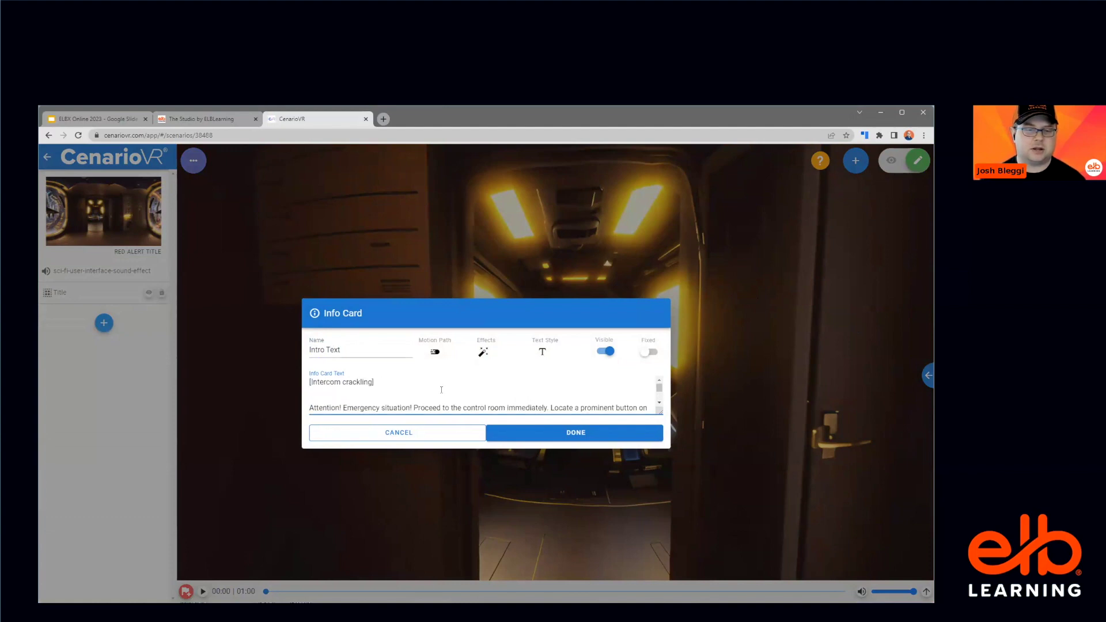
{"action": "left_click", "coordinate": [603, 352]}
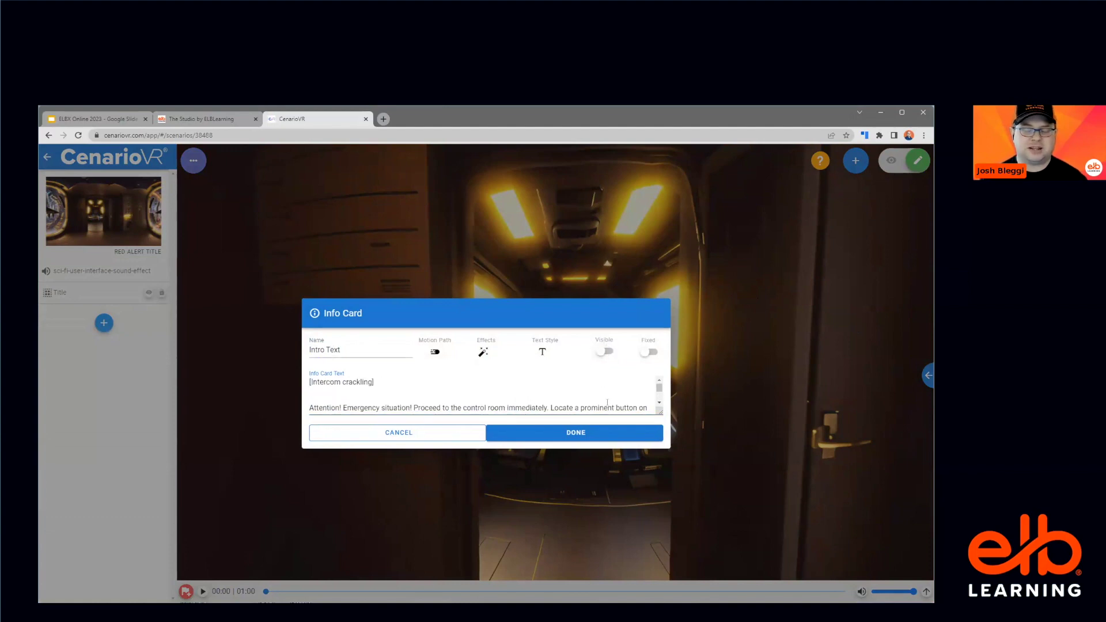
{"action": "left_click", "coordinate": [611, 432]}
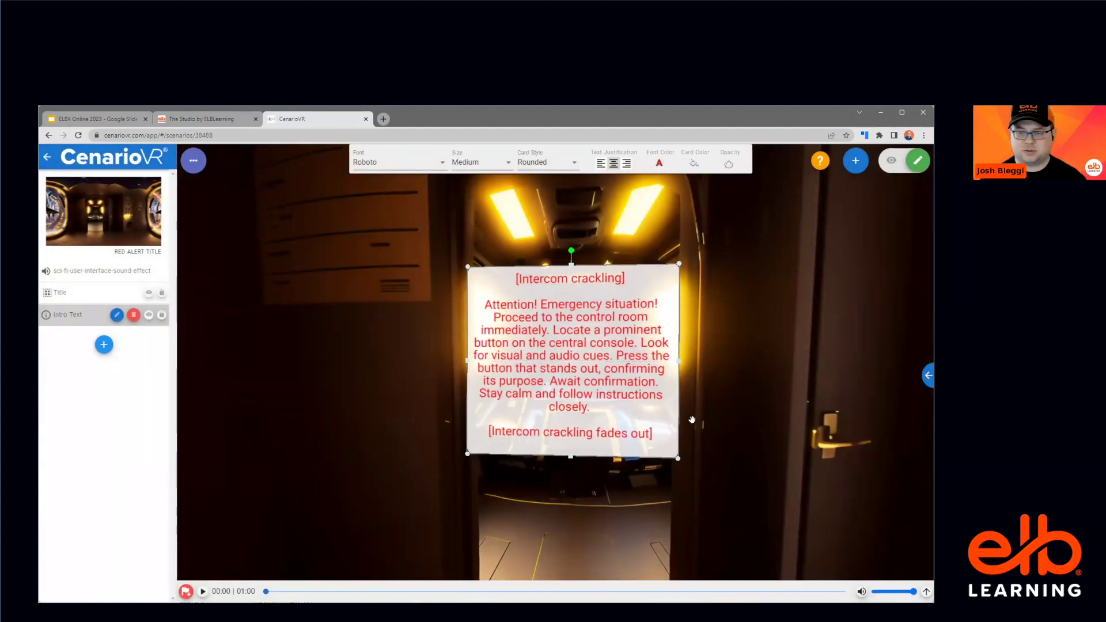
{"action": "left_click_drag", "start_coordinate": [723, 400], "coordinate": [688, 400]}
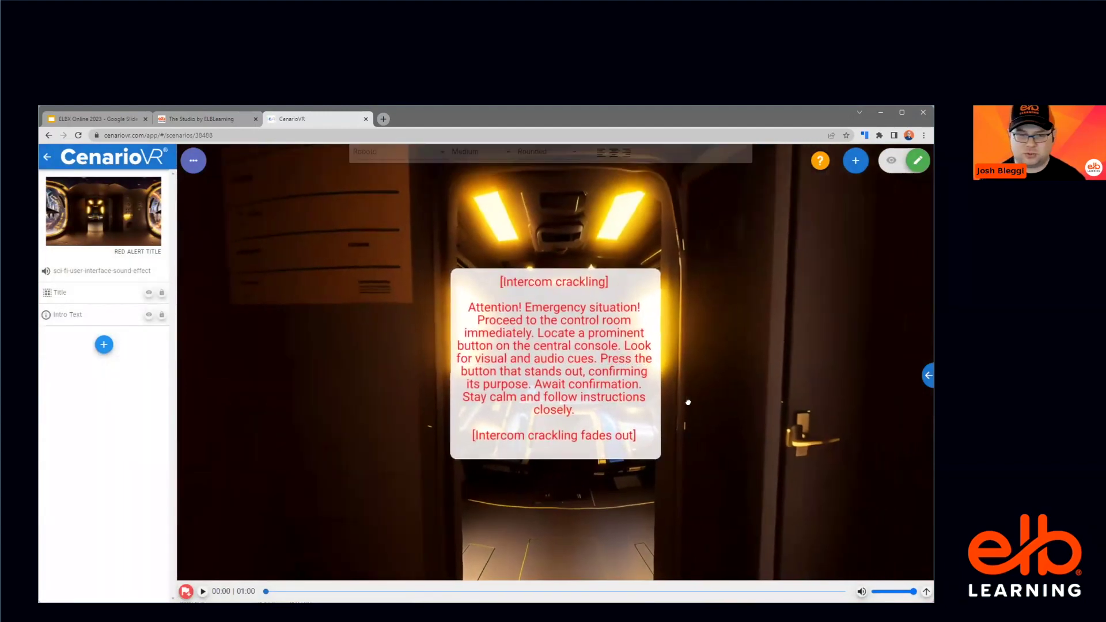
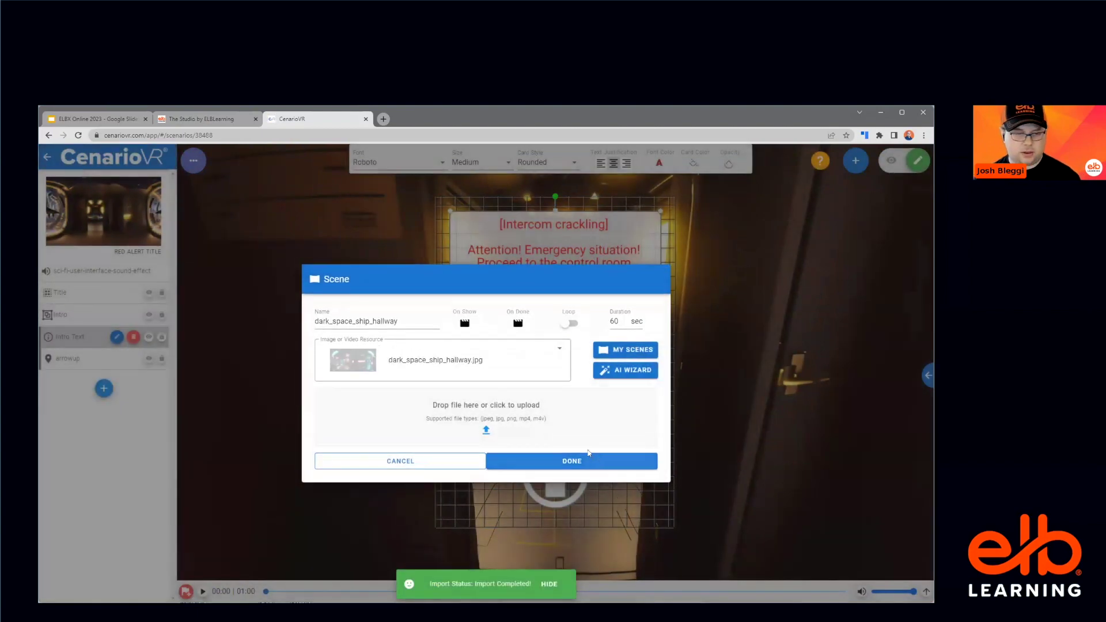
Step: Add the dark_space_ship_hallway scene with its 60-second duration and return to the Red Alert Title scene
{"action": "left_click", "coordinate": [599, 459]}
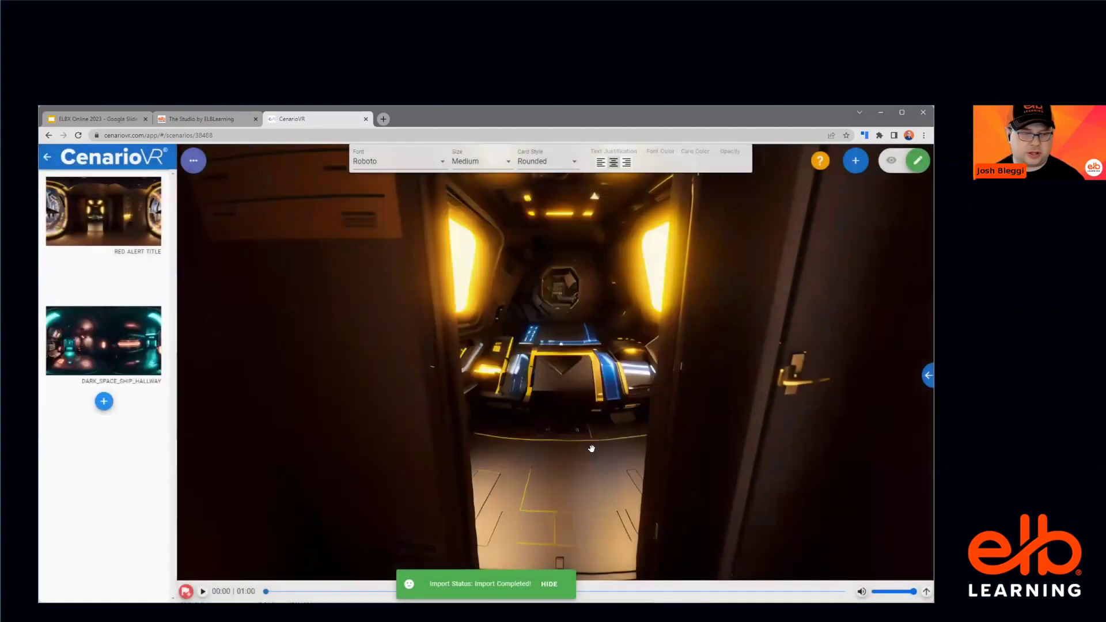
{"action": "left_click", "coordinate": [156, 313]}
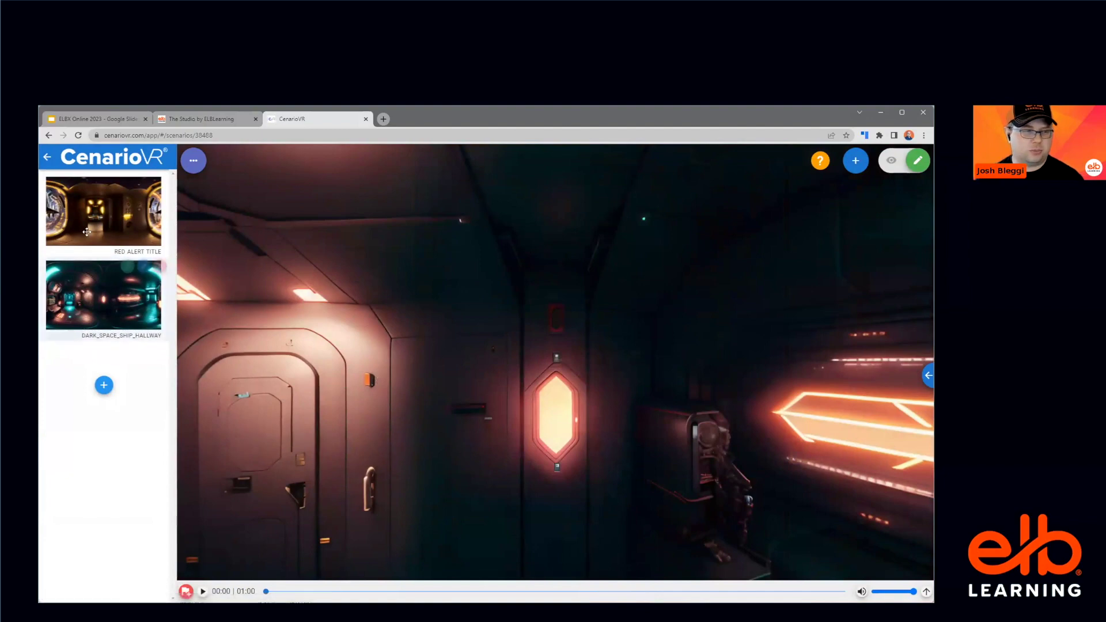
{"action": "left_click", "coordinate": [86, 232]}
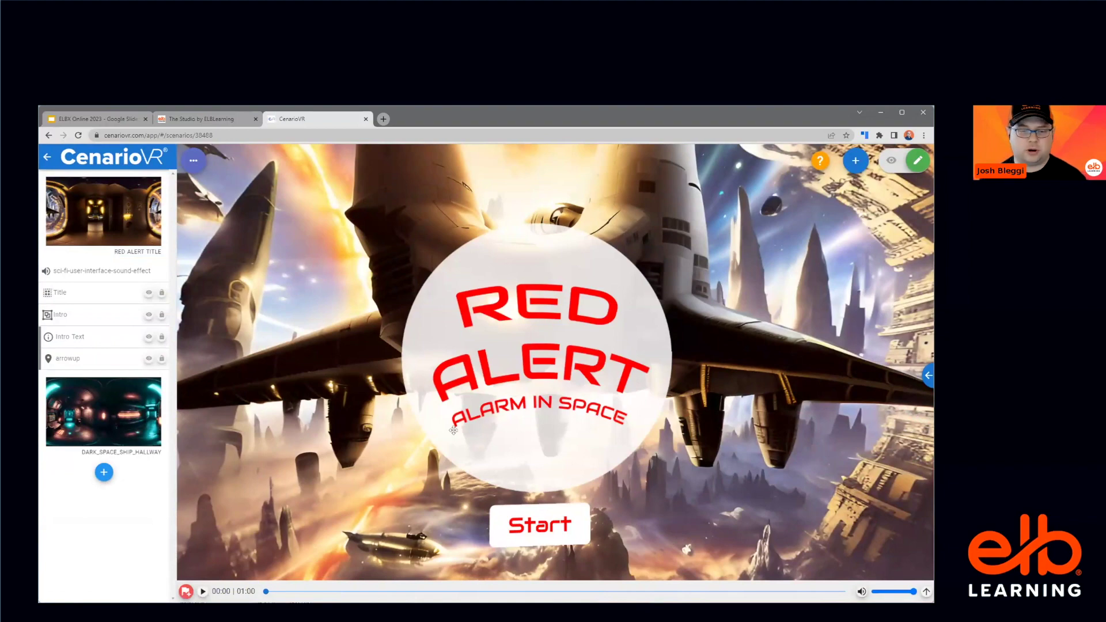
Step: Give the Start hotspot an On Select action that plays the sci-fi-user-interface-sound-effect audio
{"action": "left_click", "coordinate": [545, 525]}
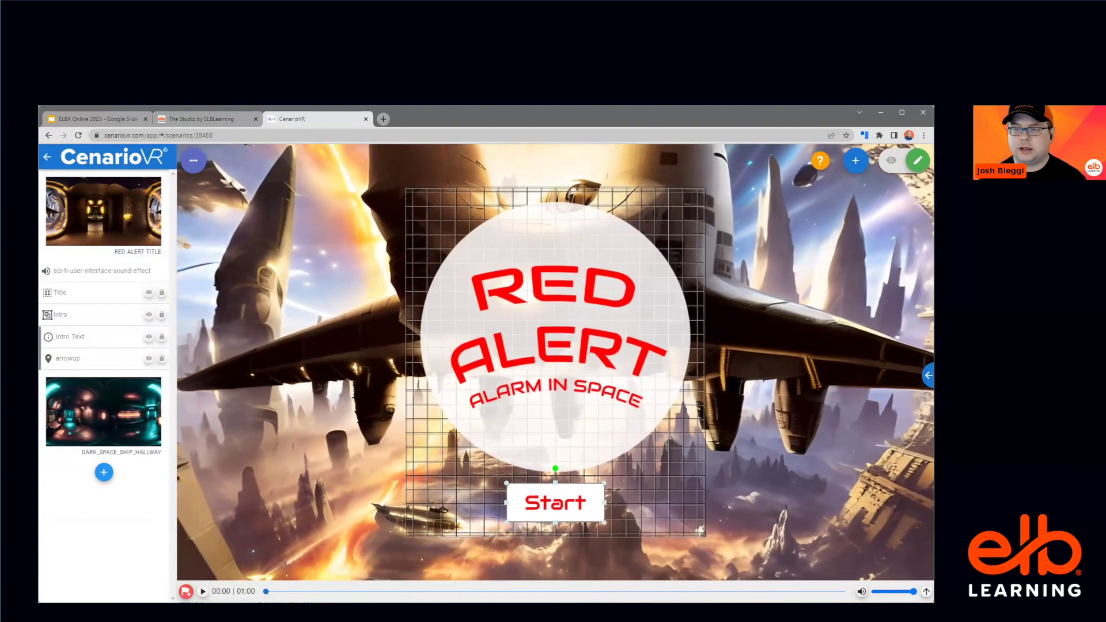
{"action": "double_click", "coordinate": [566, 495]}
{"action": "left_click", "coordinate": [538, 327]}
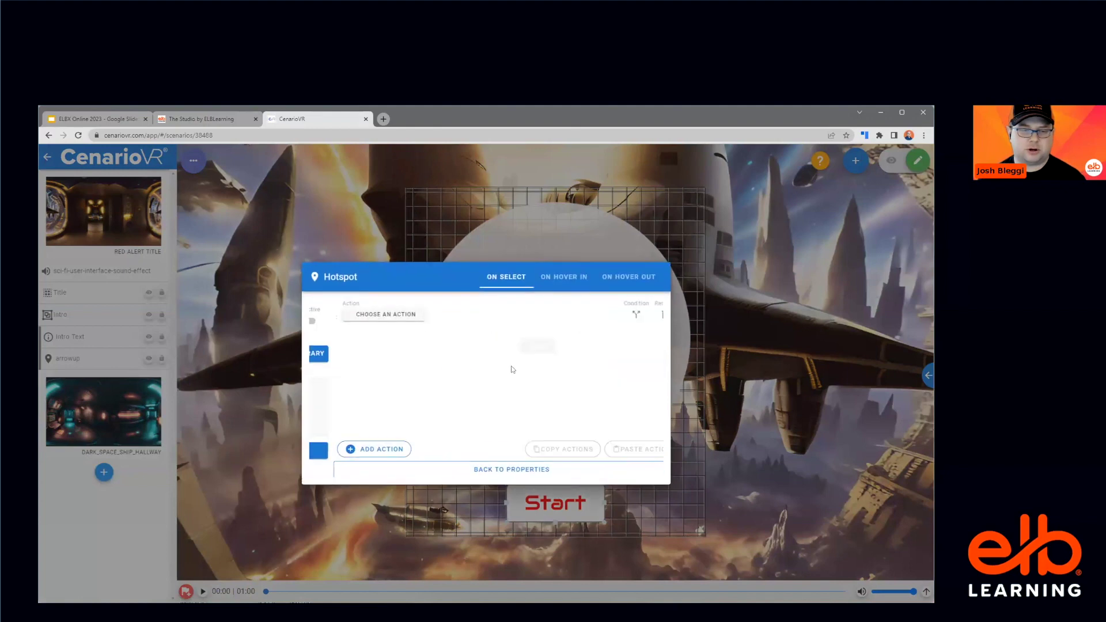
{"action": "left_click", "coordinate": [371, 314]}
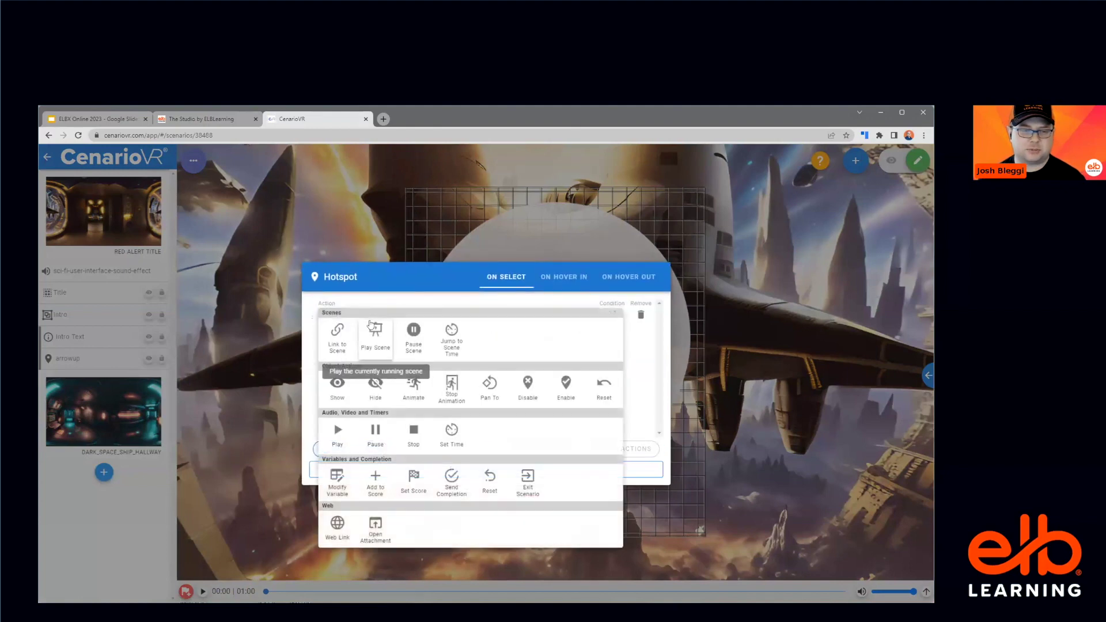
{"action": "left_click", "coordinate": [338, 431]}
{"action": "left_click", "coordinate": [414, 317]}
{"action": "left_click", "coordinate": [439, 333]}
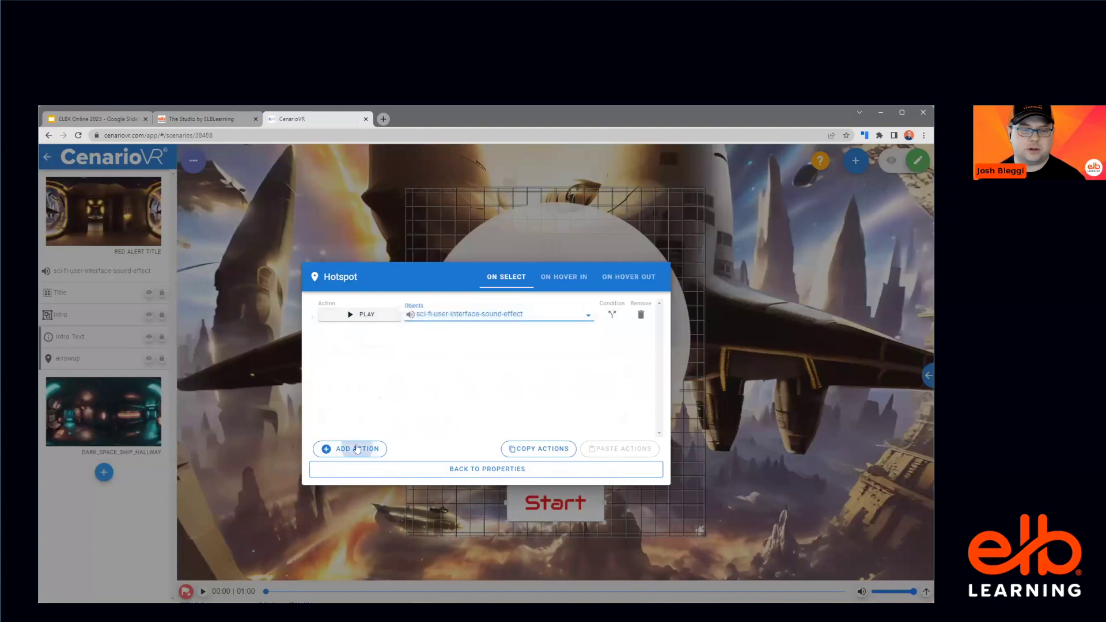
Step: Add a Hide action for the Title group to the Start hotspot's On Select actions
{"action": "left_click", "coordinate": [347, 449]}
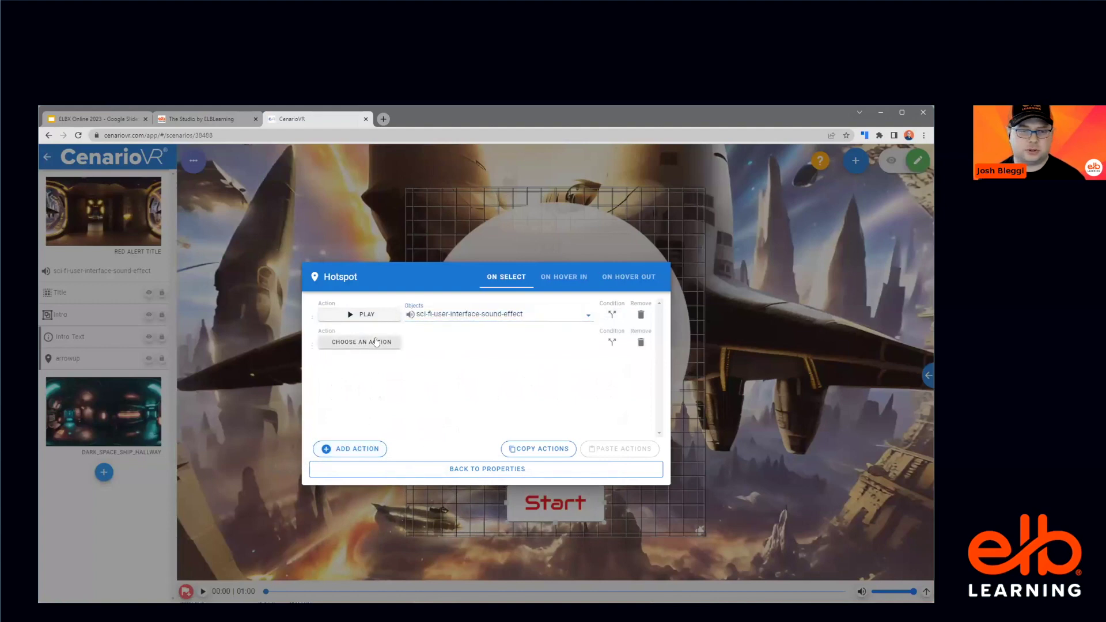
{"action": "left_click", "coordinate": [377, 342]}
{"action": "left_click", "coordinate": [371, 414]}
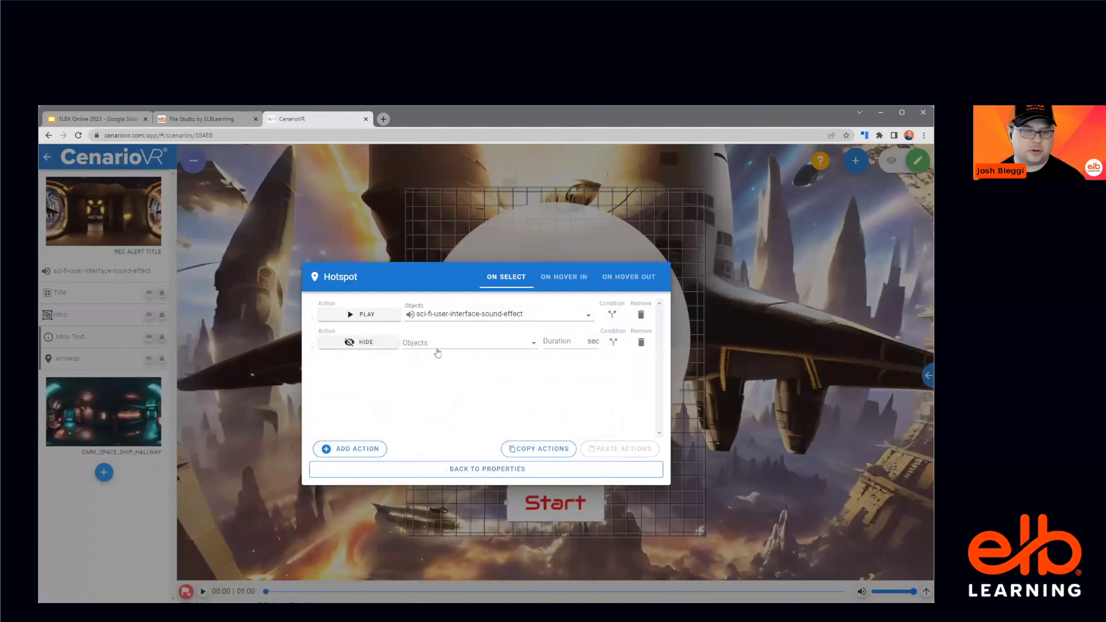
{"action": "left_click", "coordinate": [438, 353]}
{"action": "left_click", "coordinate": [437, 371]}
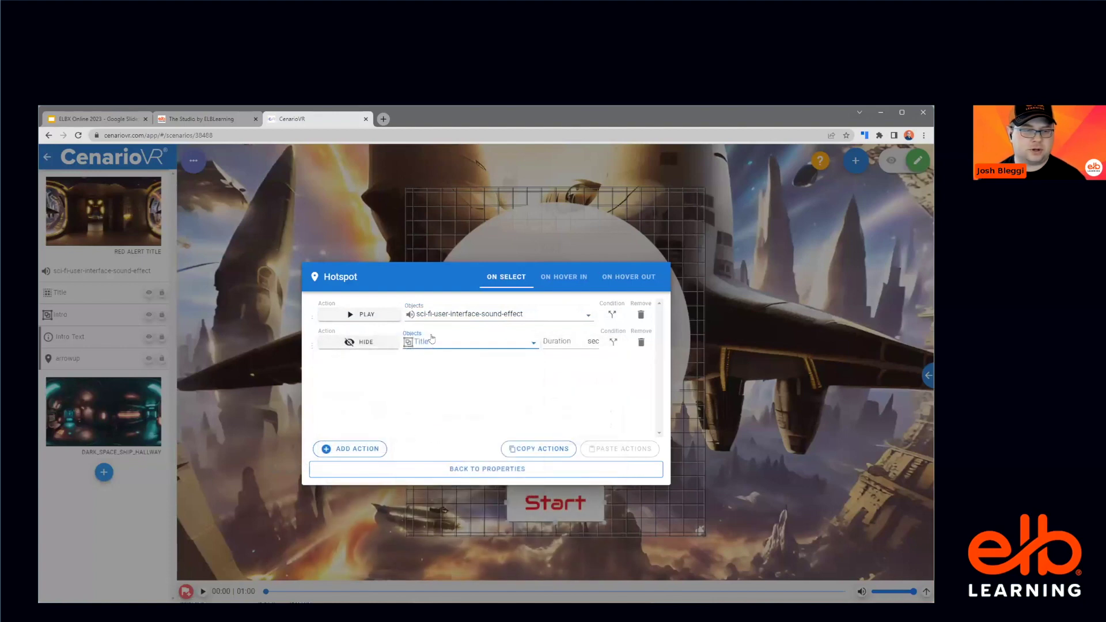
Step: Add a Show action for the Intro group to the Start hotspot's On Select actions
{"action": "left_click", "coordinate": [362, 449]}
{"action": "left_click", "coordinate": [365, 376]}
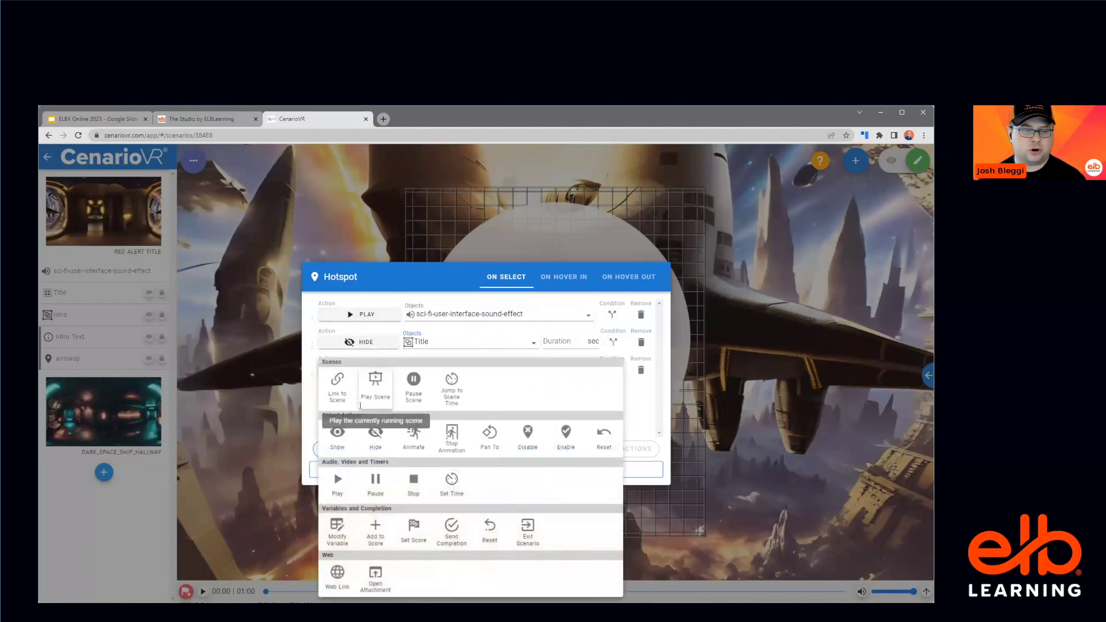
{"action": "left_click", "coordinate": [340, 433]}
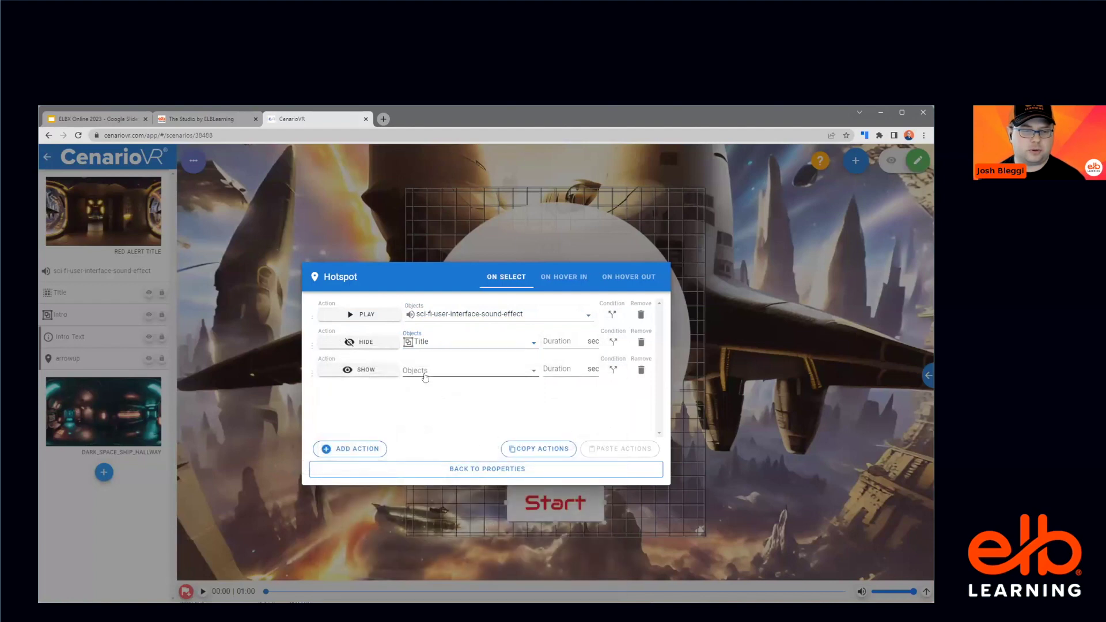
{"action": "left_click", "coordinate": [426, 373]}
{"action": "left_click", "coordinate": [441, 464]}
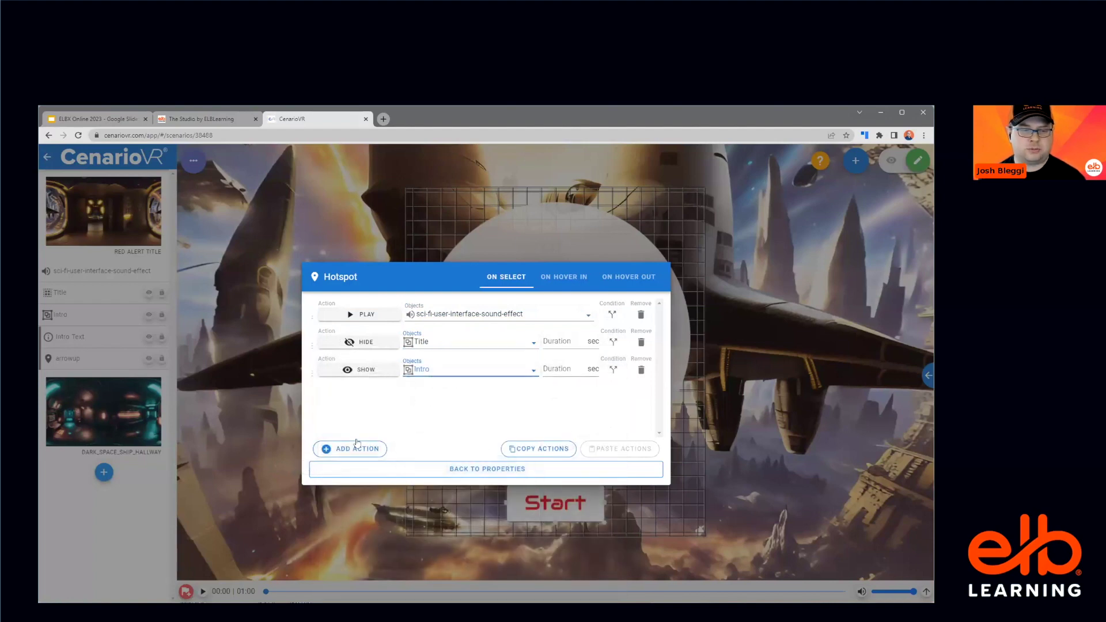
Step: Add a Pan To action targeting the Intro group to the Start hotspot and return to its properties
{"action": "left_click", "coordinate": [354, 451]}
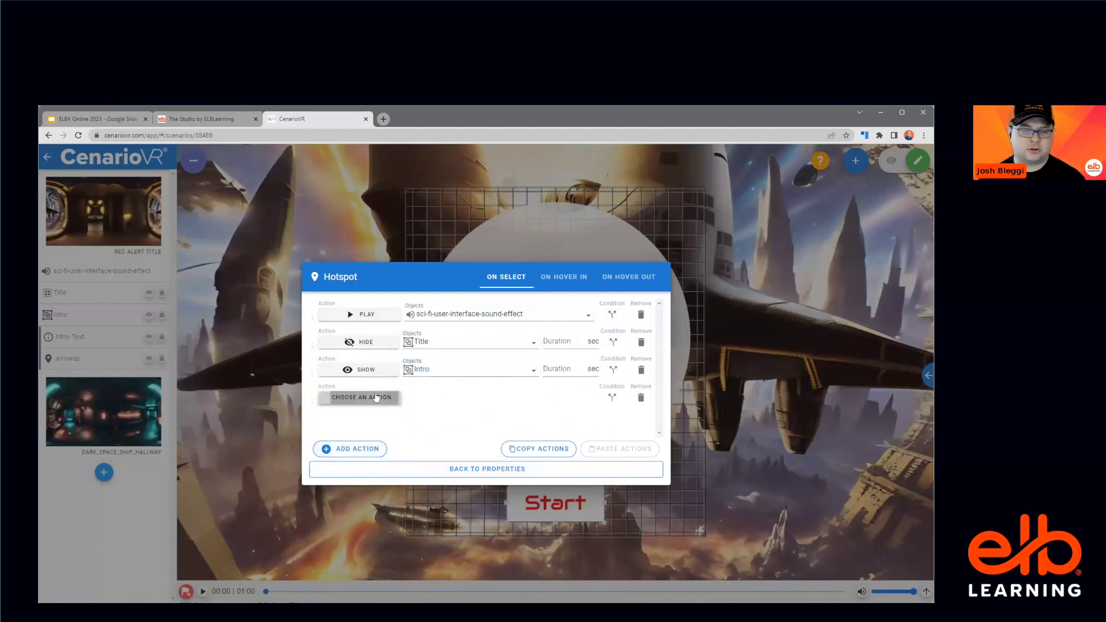
{"action": "left_click", "coordinate": [366, 398]}
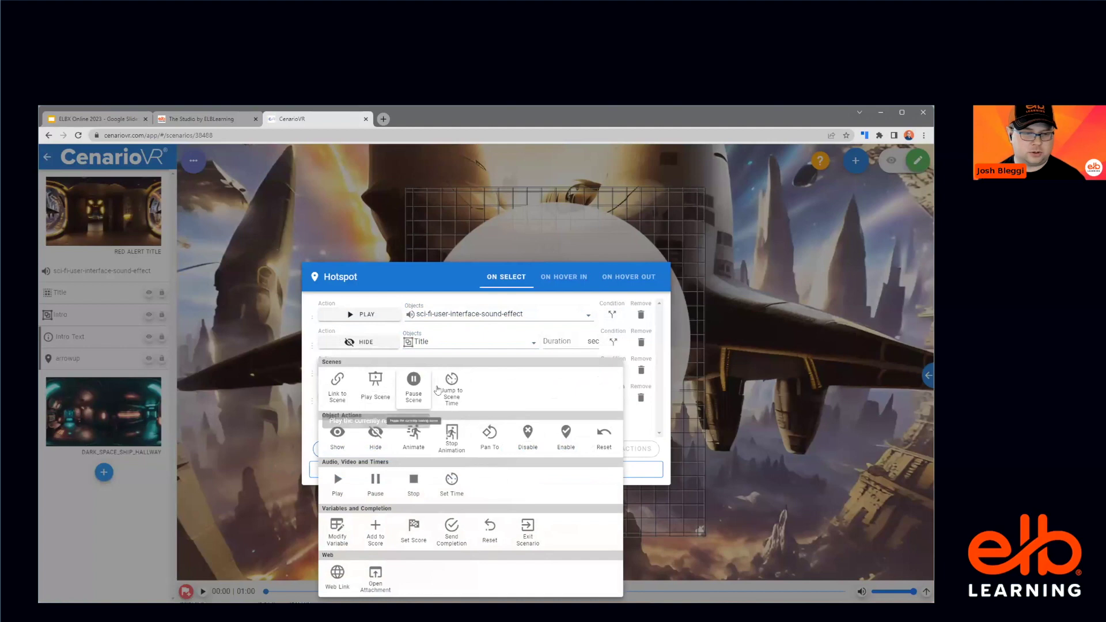
{"action": "left_click", "coordinate": [489, 435]}
{"action": "left_click", "coordinate": [470, 405]}
{"action": "left_click", "coordinate": [453, 450]}
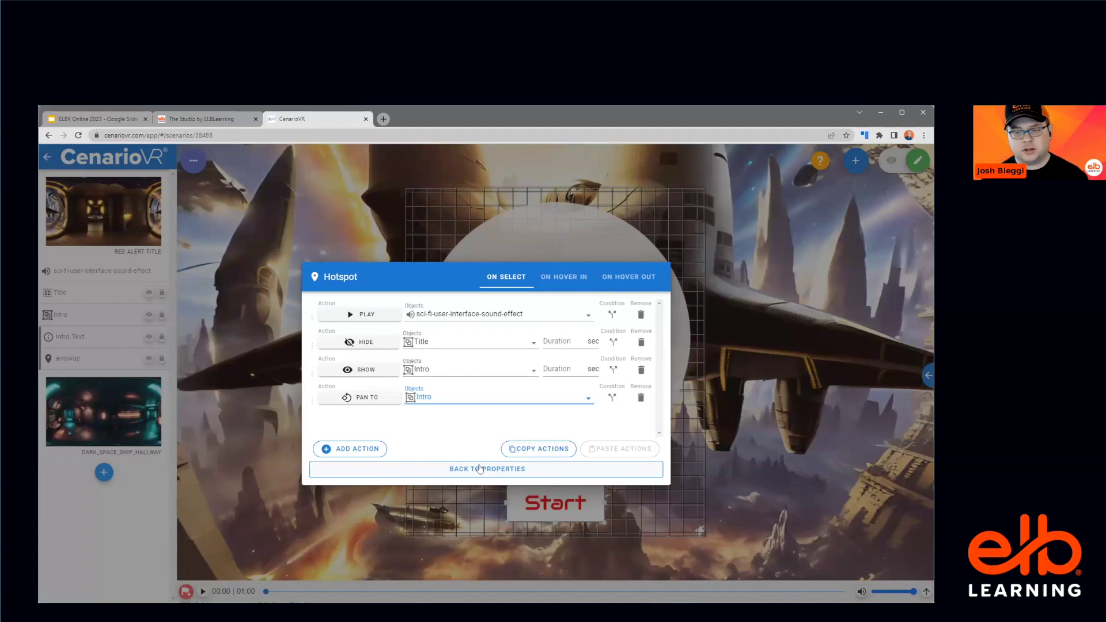
{"action": "left_click", "coordinate": [480, 469]}
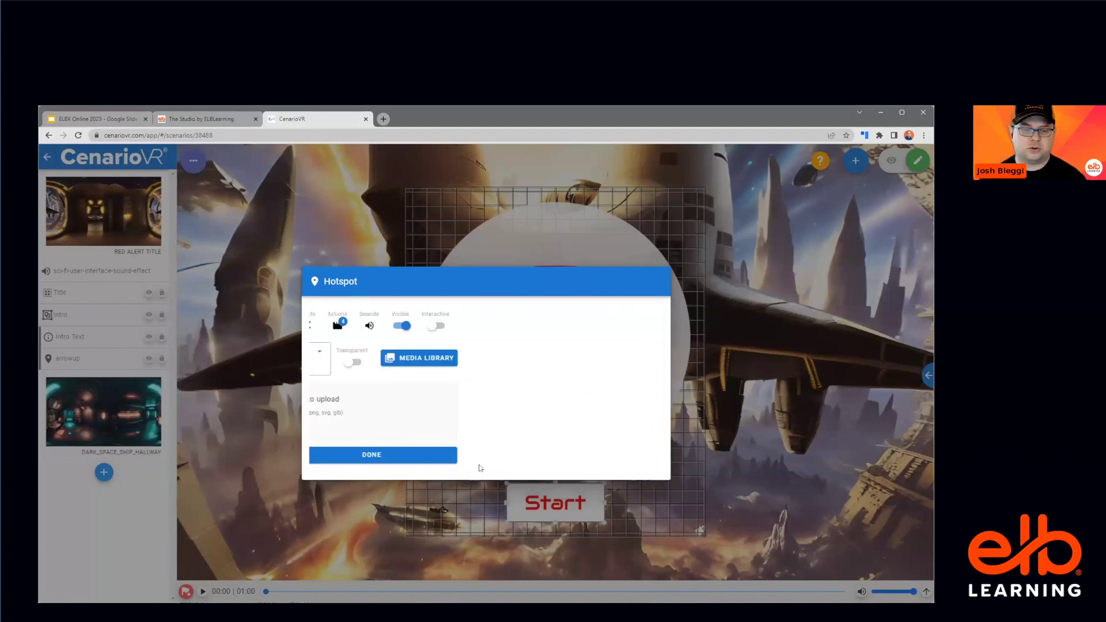
Step: Finish the Start hotspot and give the arrowup hotspot an On Select Link to Scene action targeting dark_space_ship_hallway
{"action": "left_click", "coordinate": [507, 456]}
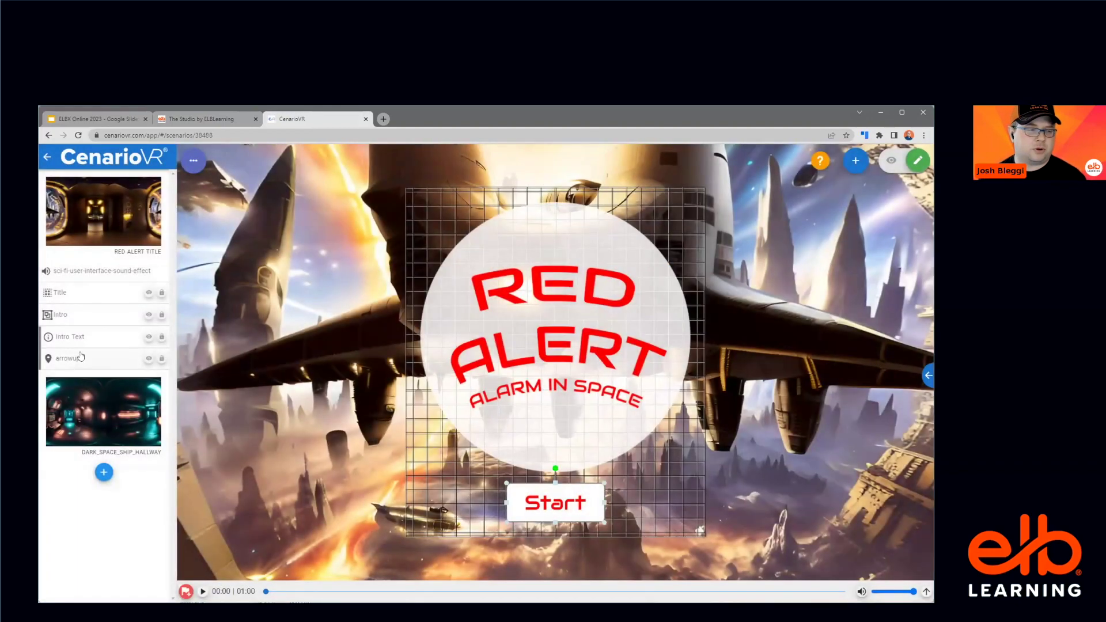
{"action": "left_click", "coordinate": [86, 359]}
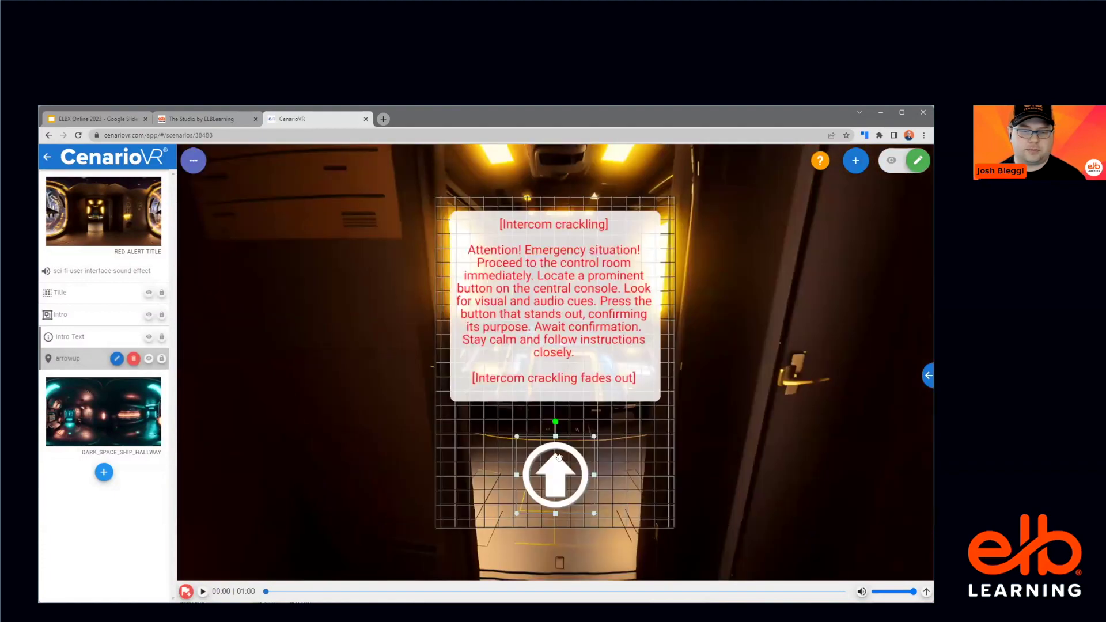
{"action": "double_click", "coordinate": [560, 458]}
{"action": "left_click", "coordinate": [538, 322]}
{"action": "left_click", "coordinate": [568, 448]}
{"action": "left_click", "coordinate": [369, 316]}
{"action": "left_click", "coordinate": [338, 346]}
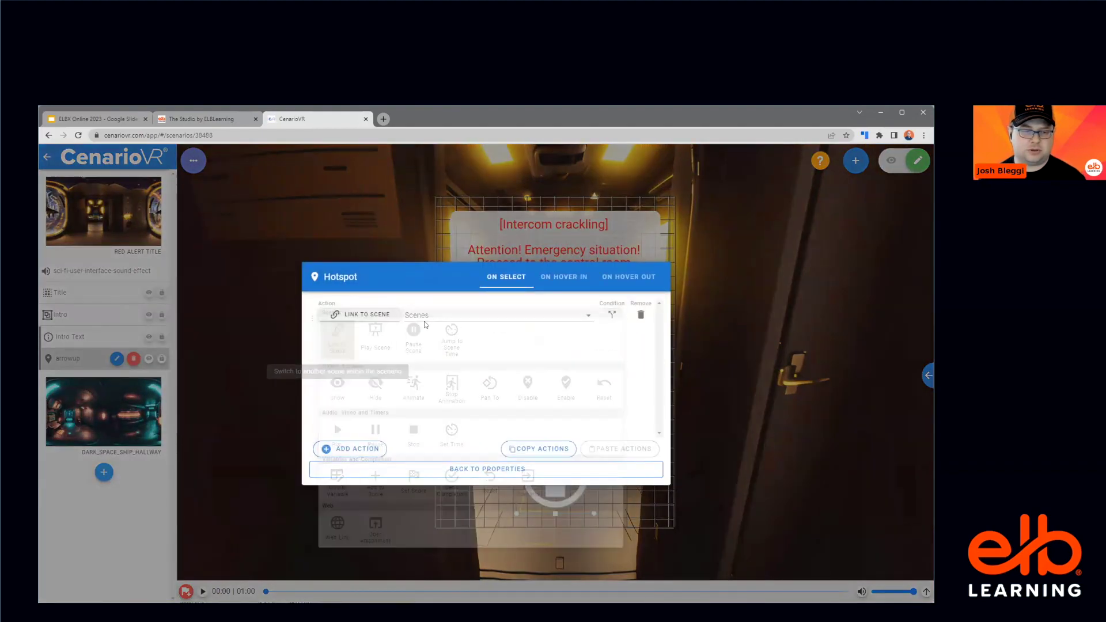
{"action": "left_click", "coordinate": [432, 314]}
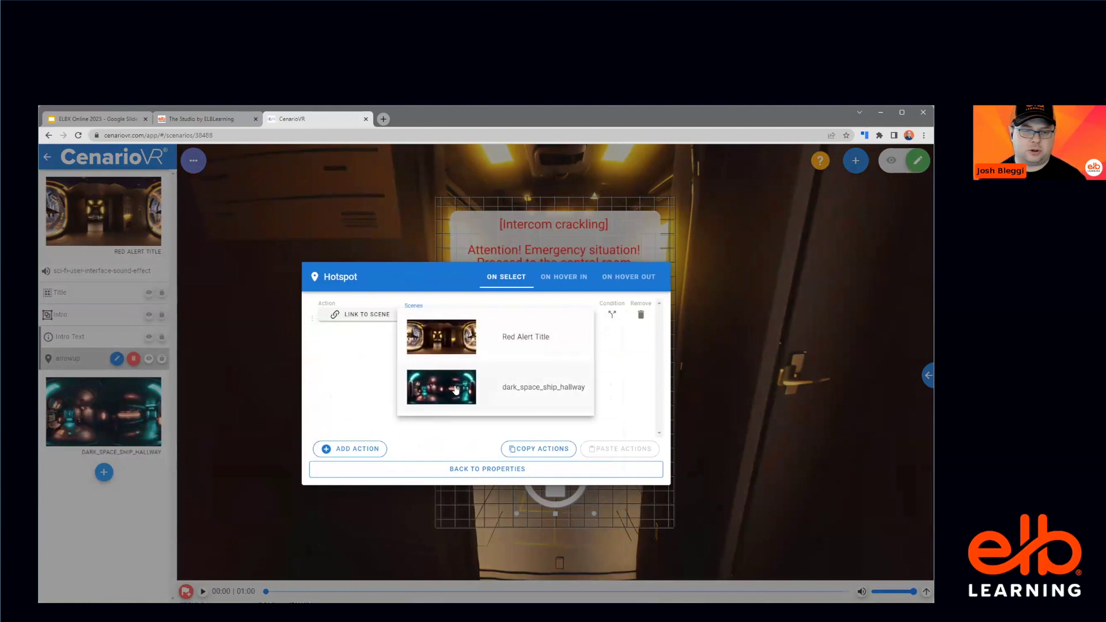
{"action": "left_click", "coordinate": [456, 390]}
Step: Set the scene link's initial view to face the glowing orange wall panel beside the teal doorway, and finish the arrowup hotspot
{"action": "left_click", "coordinate": [588, 314]}
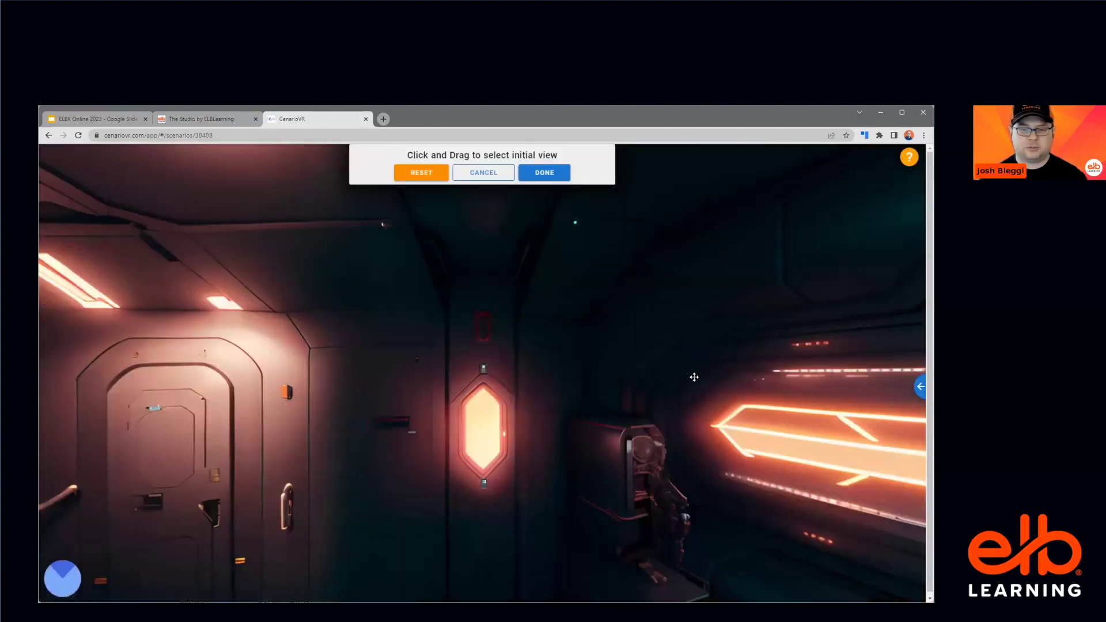
{"action": "left_click_drag", "start_coordinate": [694, 375], "coordinate": [240, 360]}
{"action": "left_click_drag", "start_coordinate": [703, 372], "coordinate": [579, 370]}
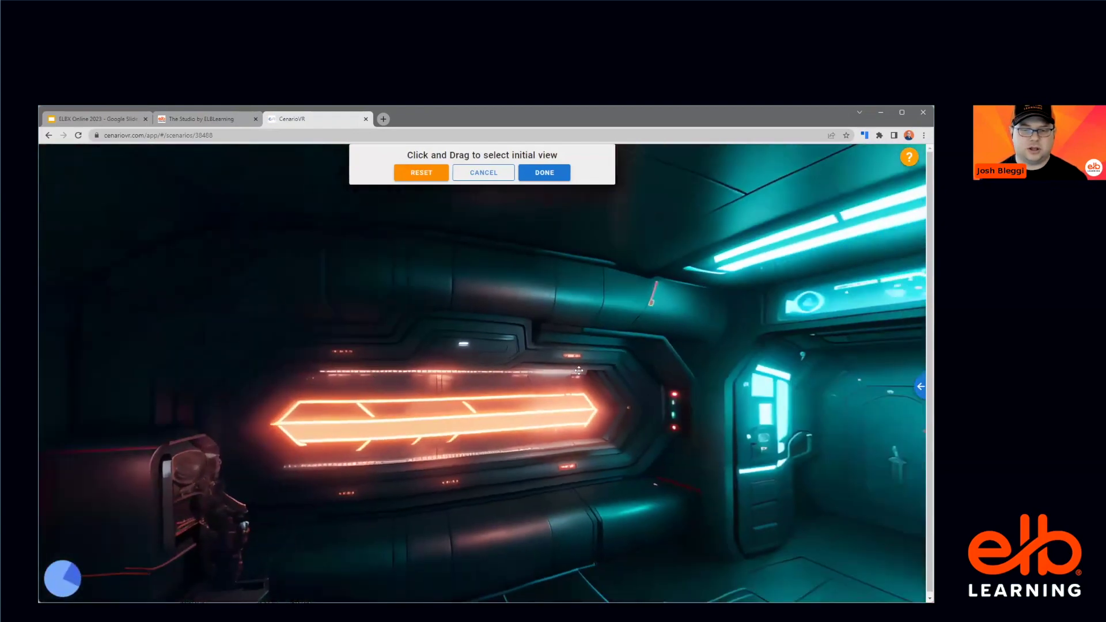
{"action": "mouse_move", "coordinate": [708, 393]}
{"action": "left_mouse_down"}
{"action": "mouse_move", "coordinate": [659, 388]}
{"action": "mouse_move", "coordinate": [706, 392]}
{"action": "left_mouse_up"}
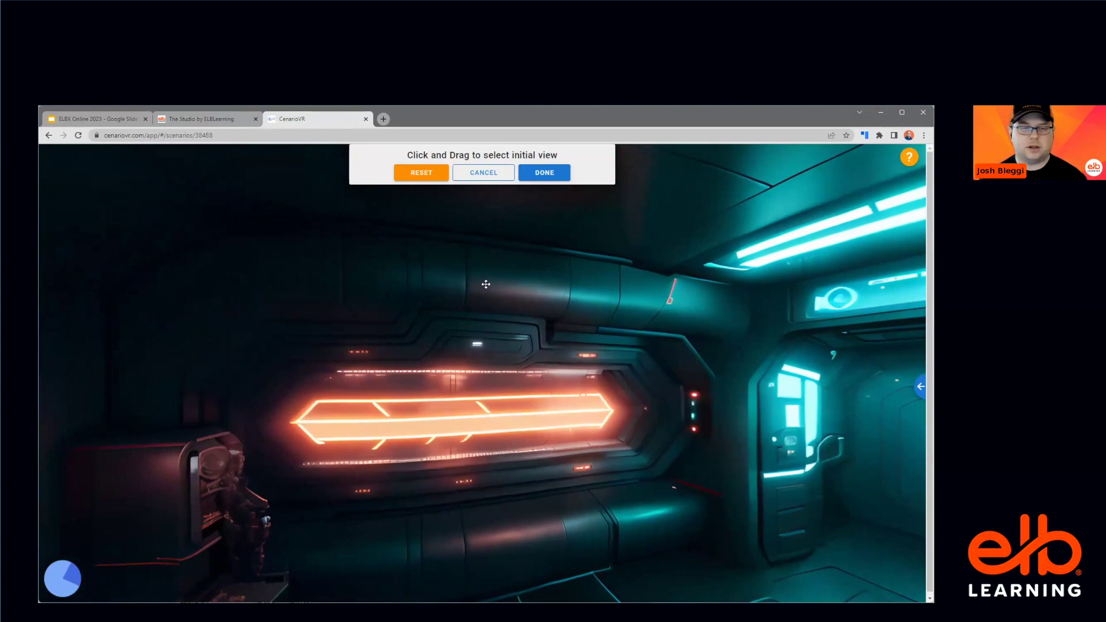
{"action": "left_click", "coordinate": [553, 173]}
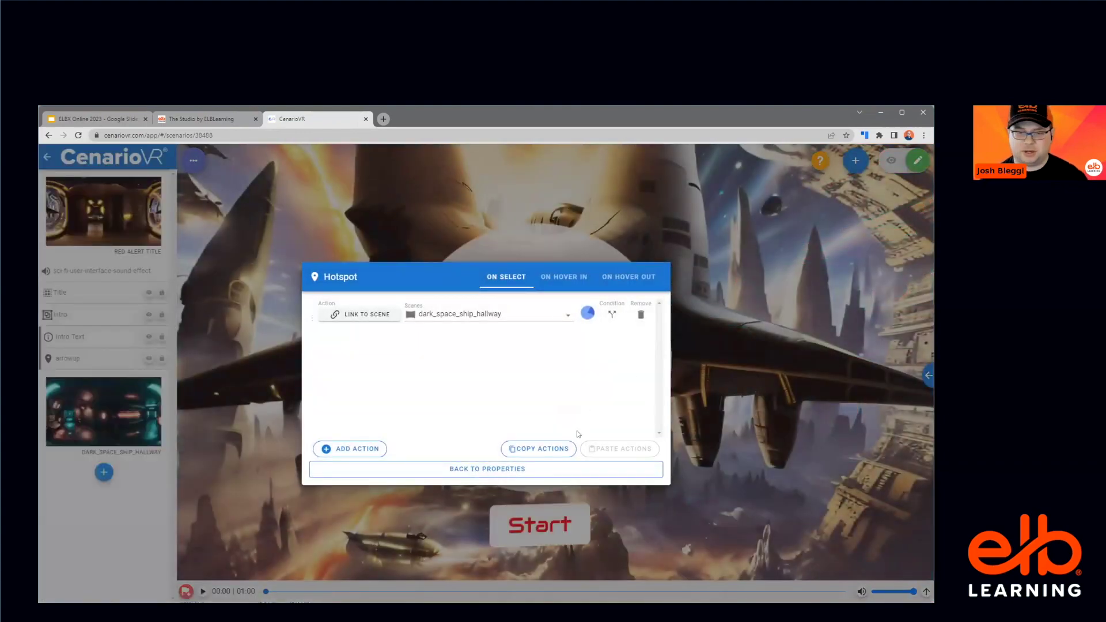
{"action": "left_click", "coordinate": [550, 467]}
{"action": "left_click", "coordinate": [576, 464]}
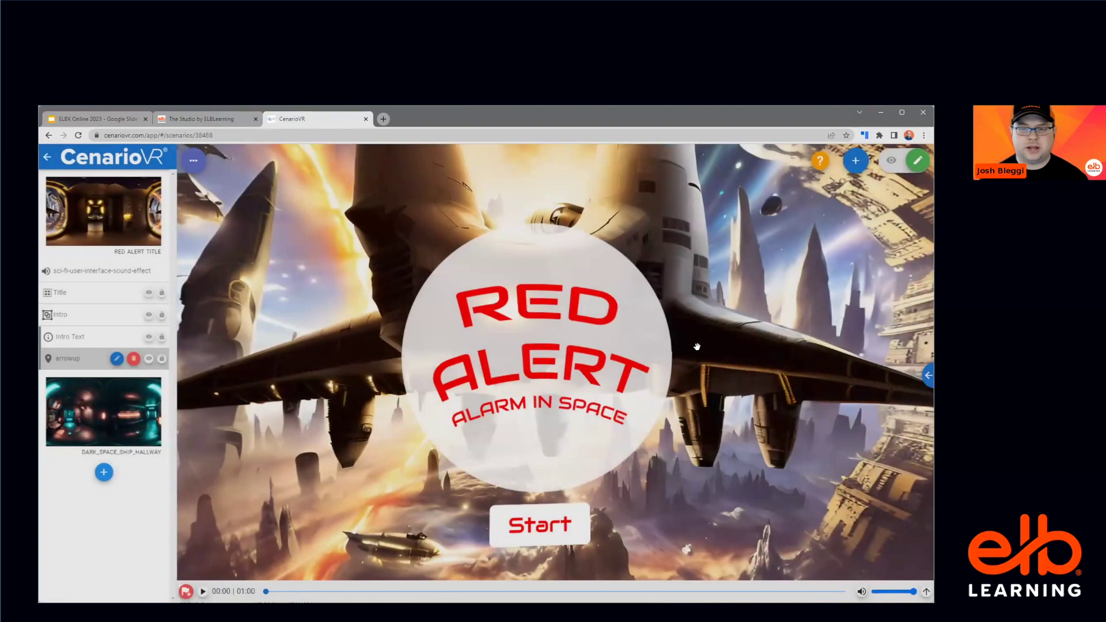
Step: Preview the scenario from the Red Alert Title scene through Start and the arrow into the hallway, and return to editing
{"action": "left_click", "coordinate": [82, 216]}
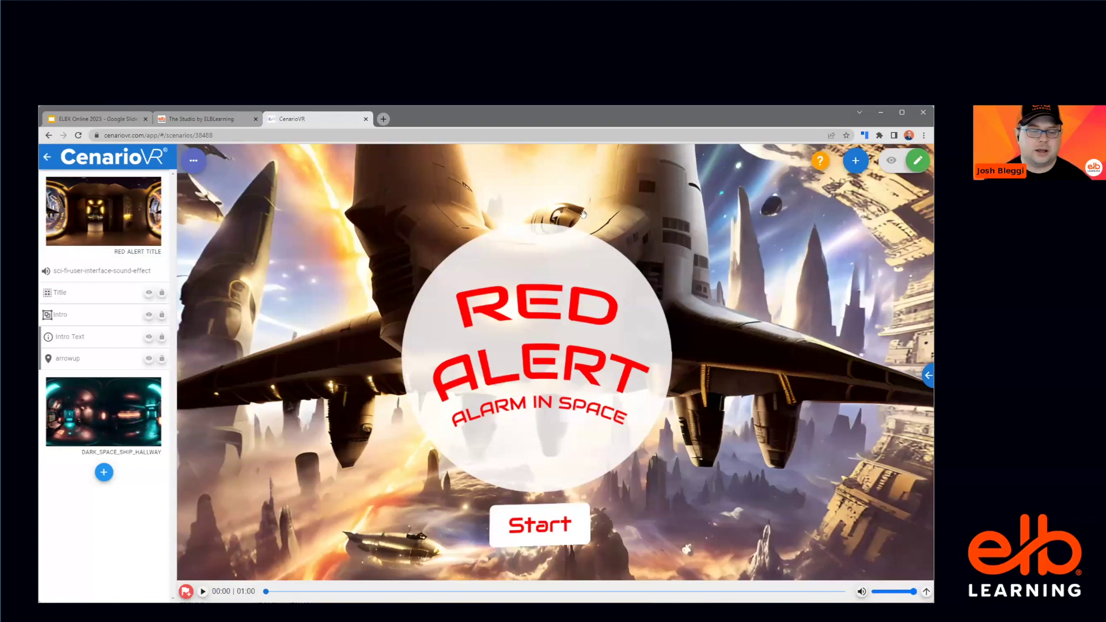
{"action": "left_click", "coordinate": [898, 167]}
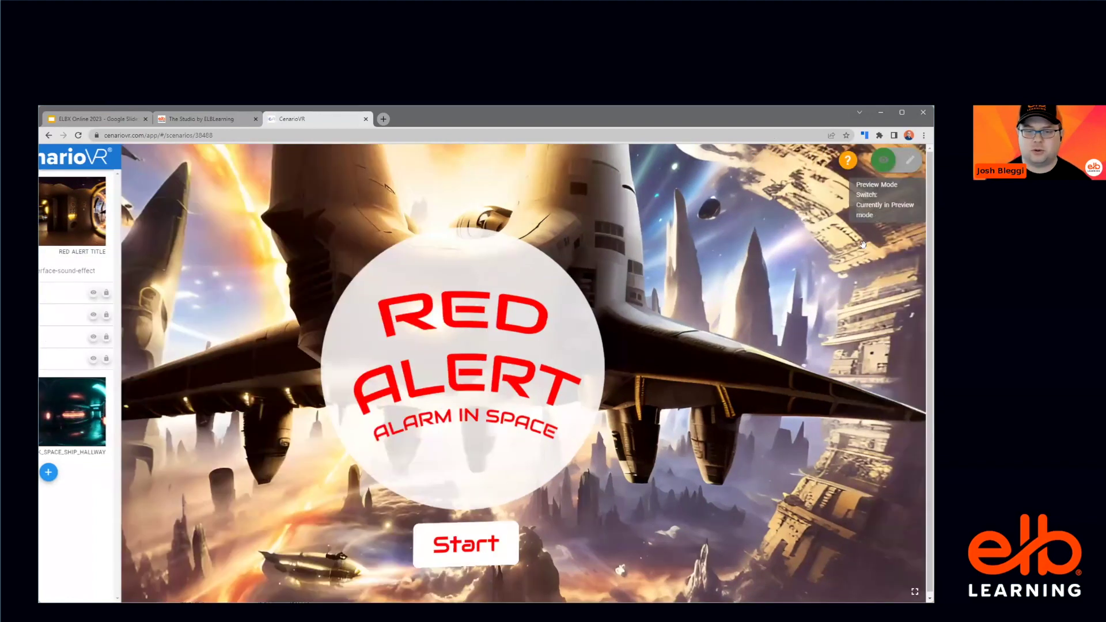
{"action": "left_click_drag", "start_coordinate": [537, 460], "coordinate": [401, 518]}
{"action": "left_click", "coordinate": [429, 515]}
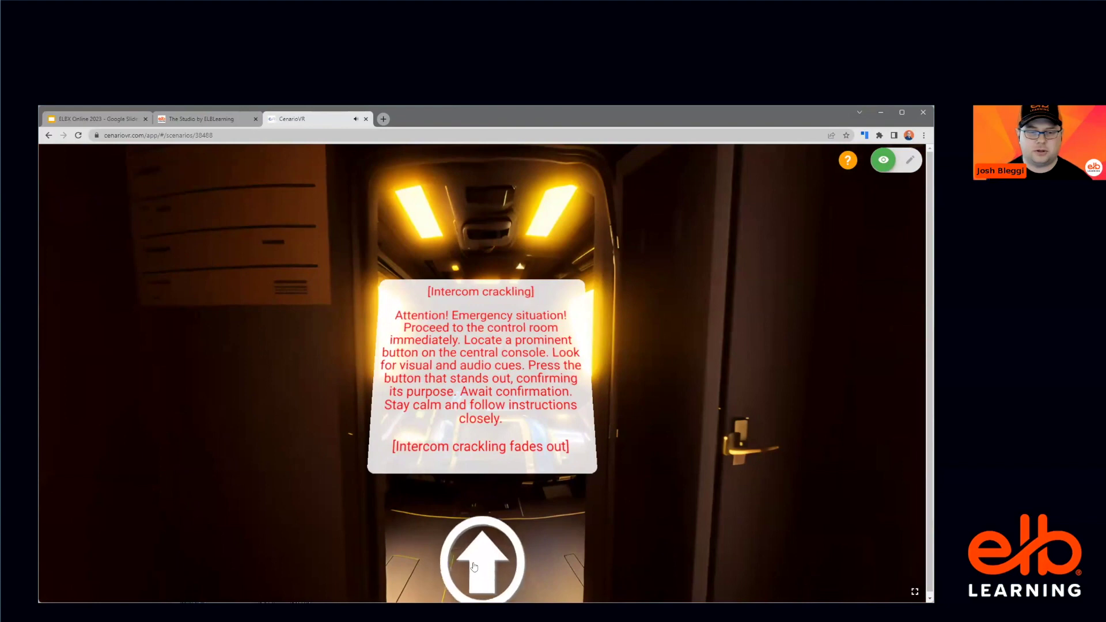
{"action": "left_click", "coordinate": [473, 561]}
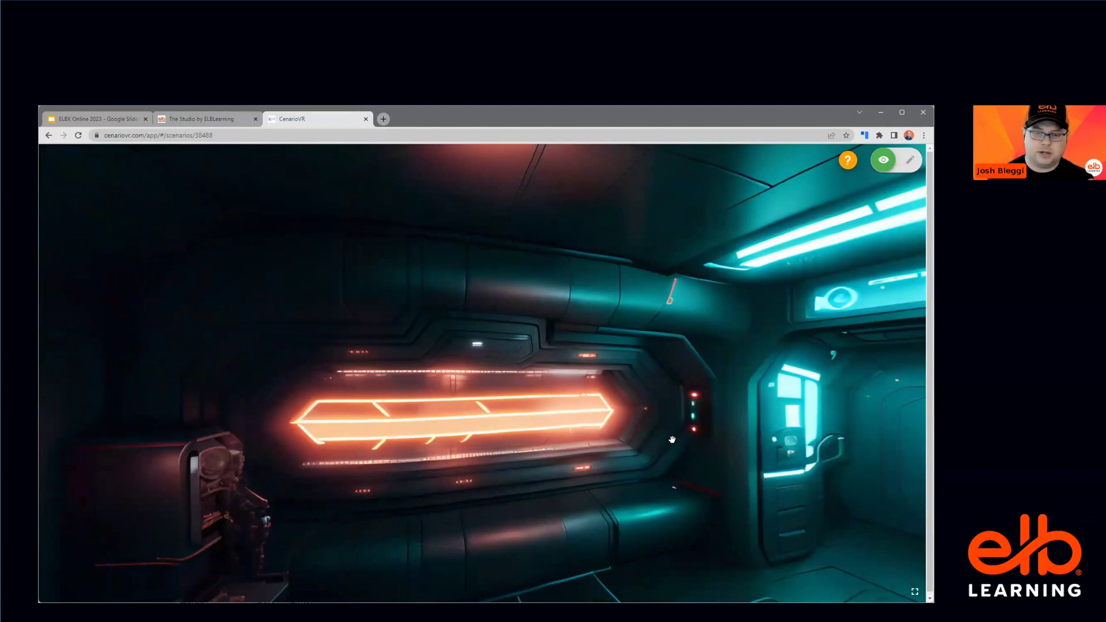
{"action": "left_click", "coordinate": [910, 160]}
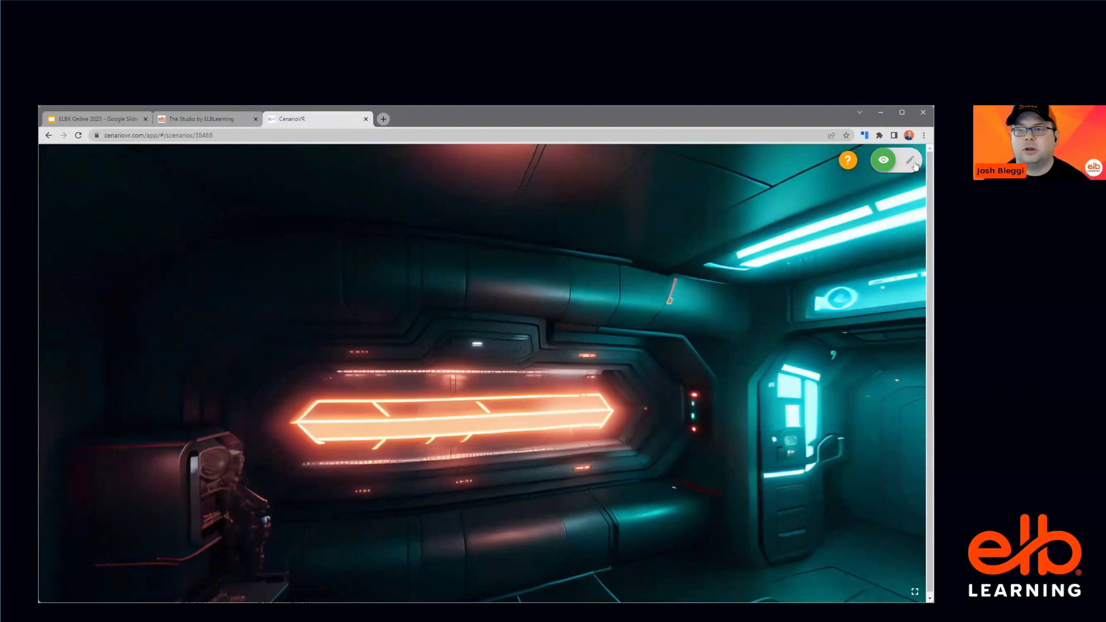
Step: Import the Numpad clip from My Clips into the dark_space_ship_hallway scene, with the teal doorway in view
{"action": "left_click", "coordinate": [152, 337]}
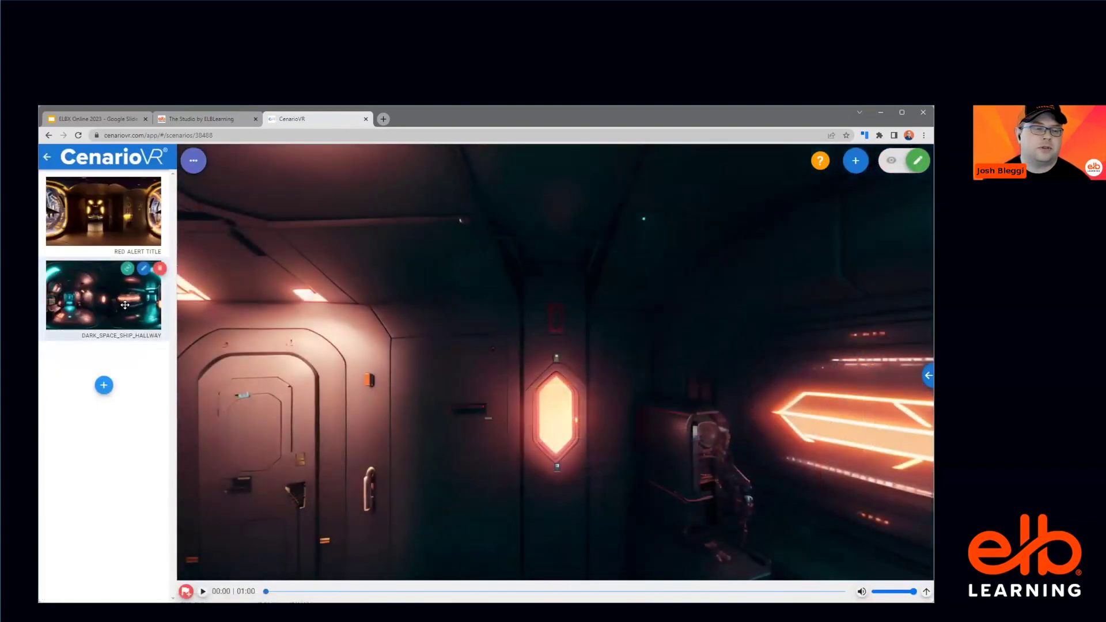
{"action": "left_click_drag", "start_coordinate": [685, 416], "coordinate": [674, 375]}
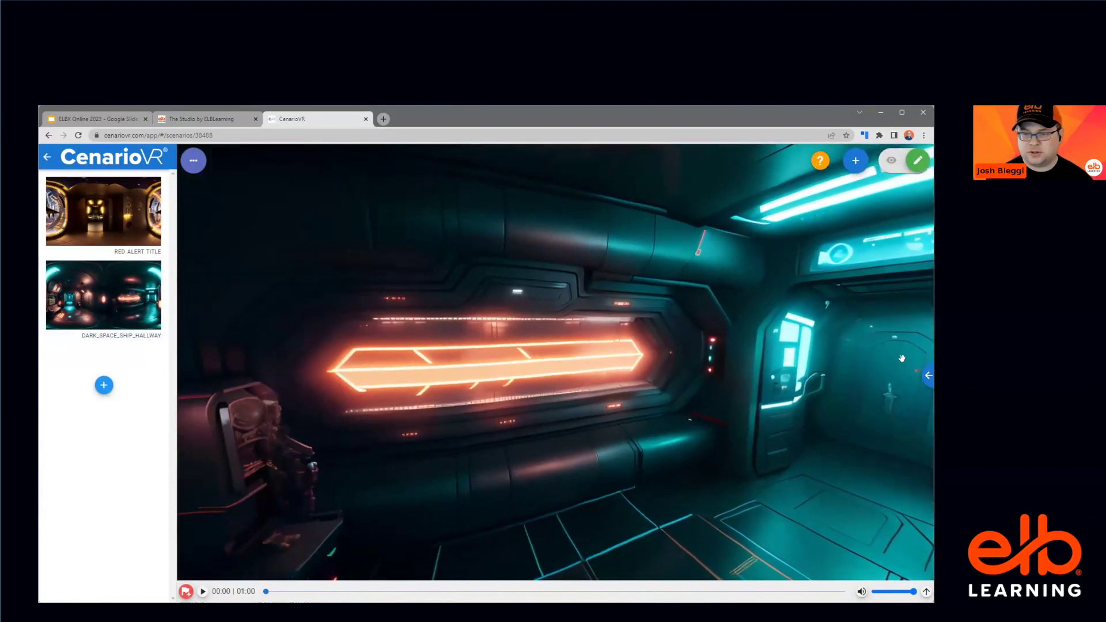
{"action": "left_click_drag", "start_coordinate": [865, 371], "coordinate": [809, 378]}
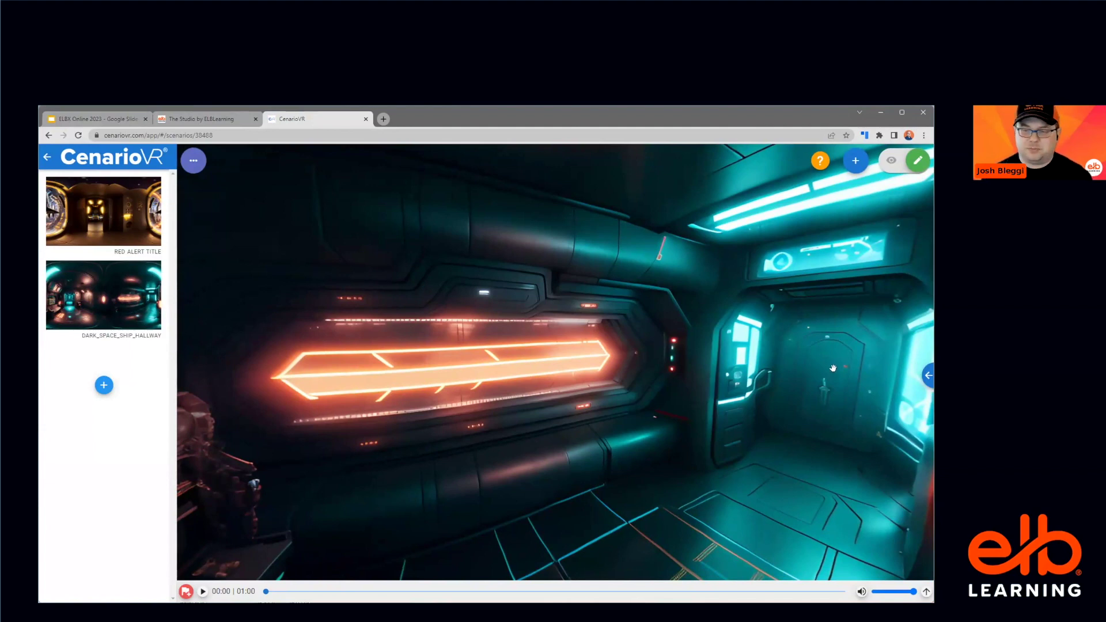
{"action": "left_click", "coordinate": [927, 375]}
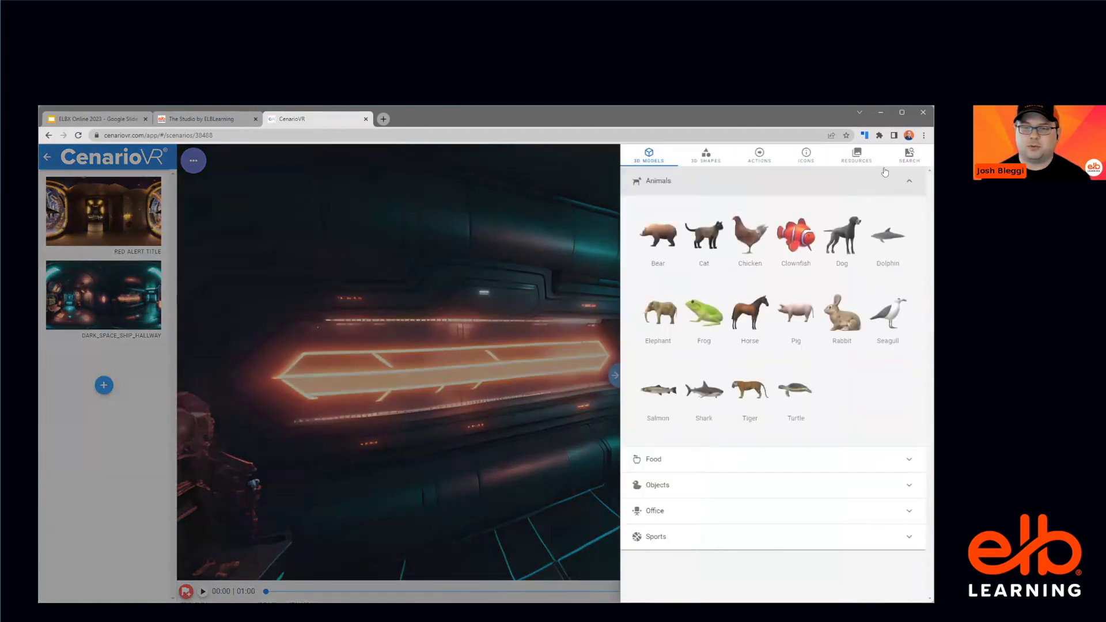
{"action": "left_click", "coordinate": [847, 157]}
{"action": "left_click", "coordinate": [733, 257]}
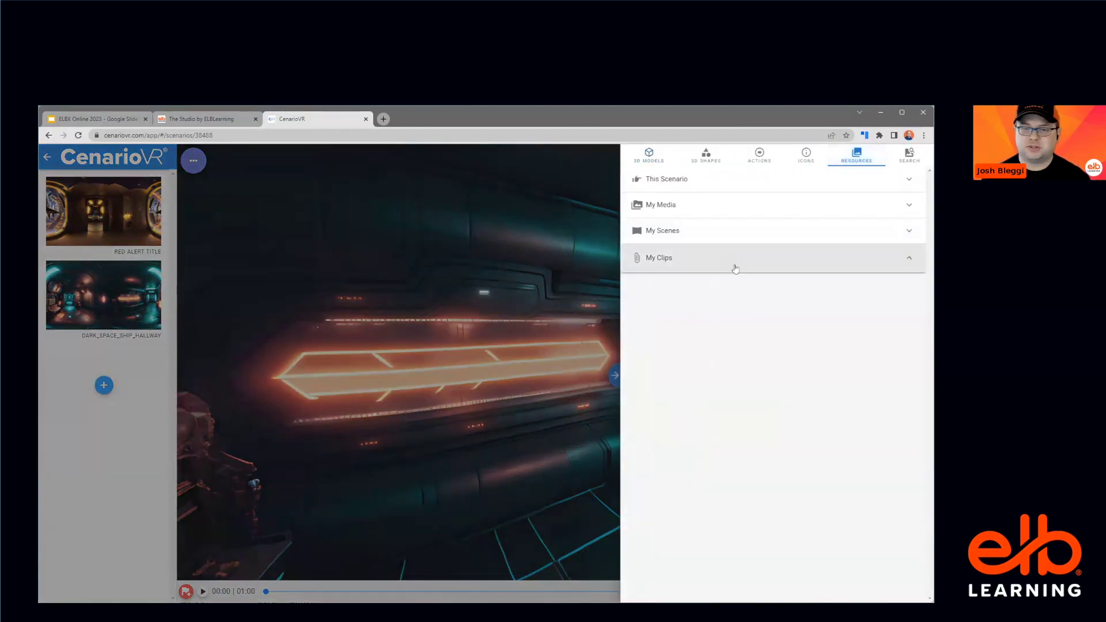
{"action": "mouse_move", "coordinate": [756, 364]}
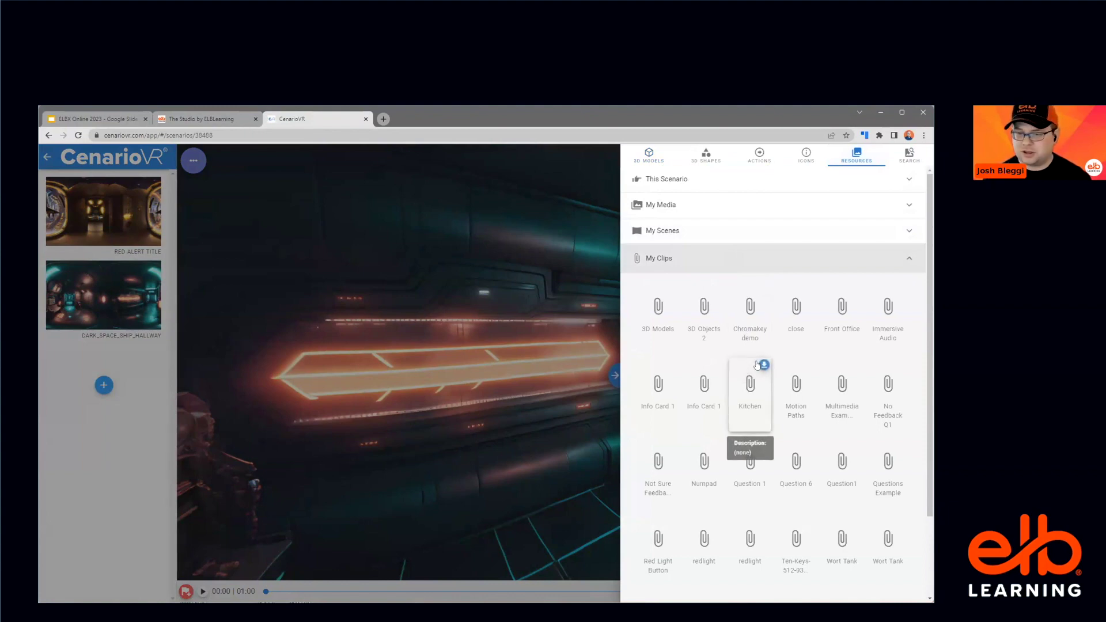
{"action": "scroll", "coordinate": [756, 365], "scroll_direction": "down", "scroll_amount": 2}
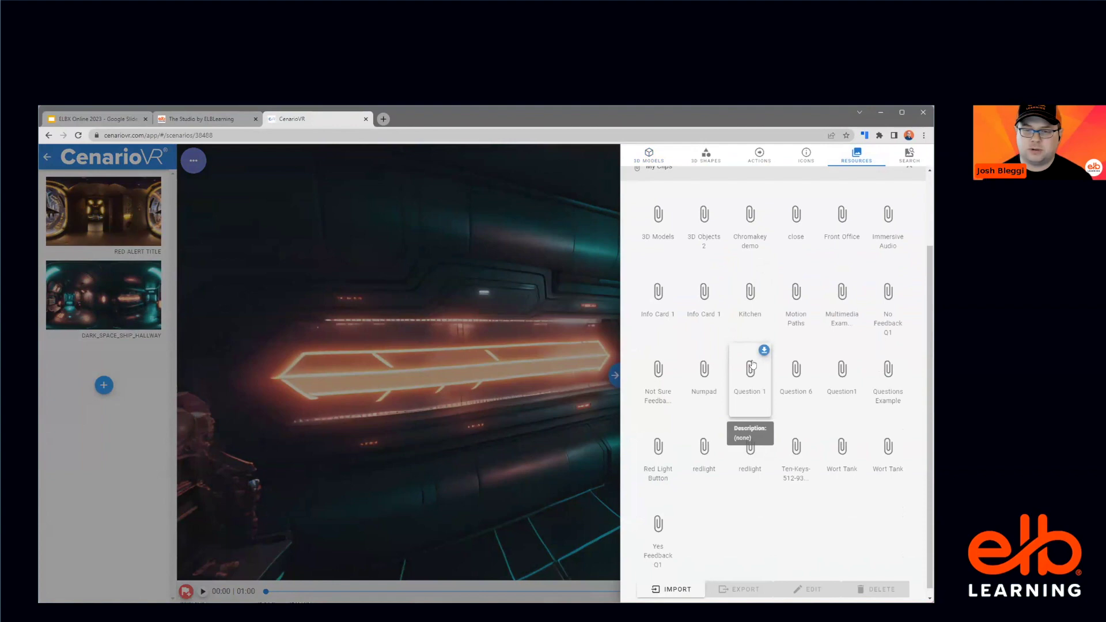
{"action": "left_click", "coordinate": [717, 351]}
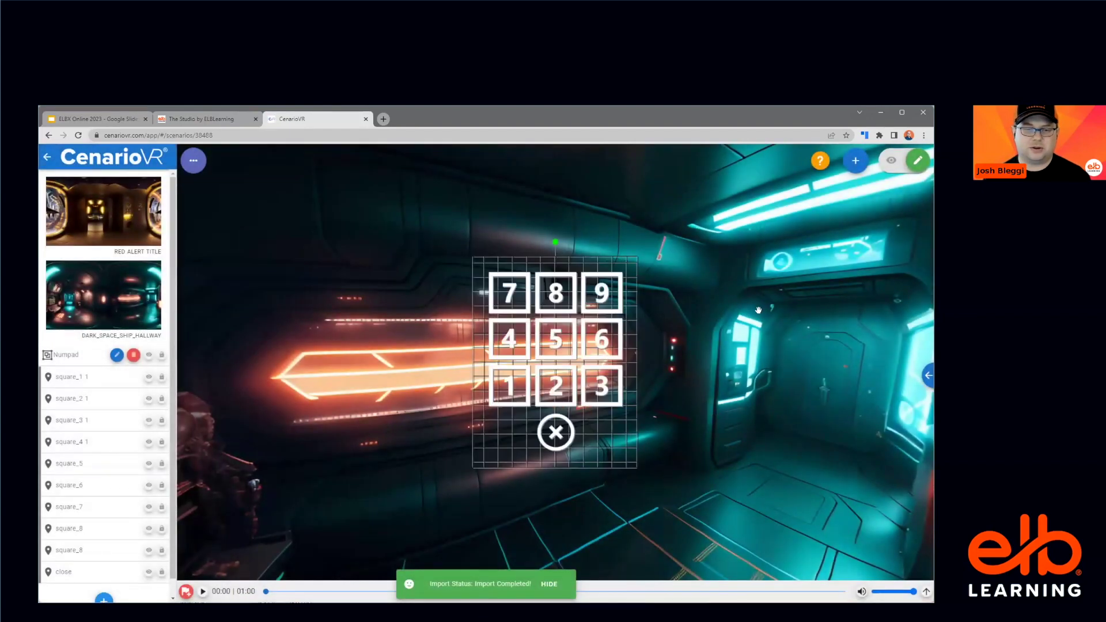
Step: Import the Ten-Keys clip from My Clips into the hallway scene
{"action": "left_click", "coordinate": [927, 376]}
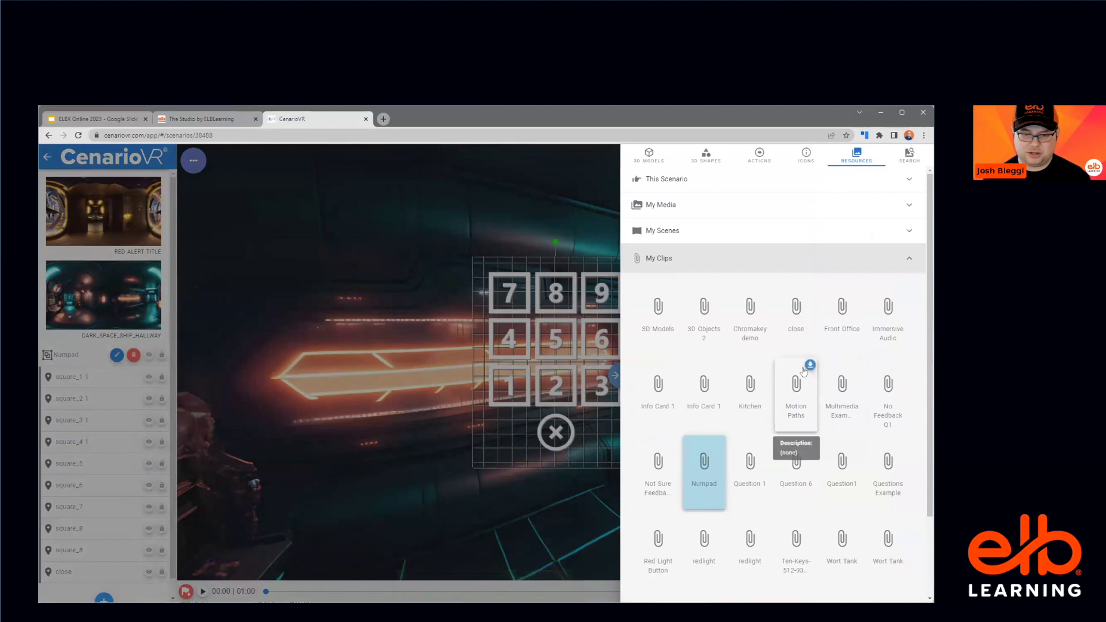
{"action": "scroll", "coordinate": [804, 373], "scroll_direction": "down", "scroll_amount": 1}
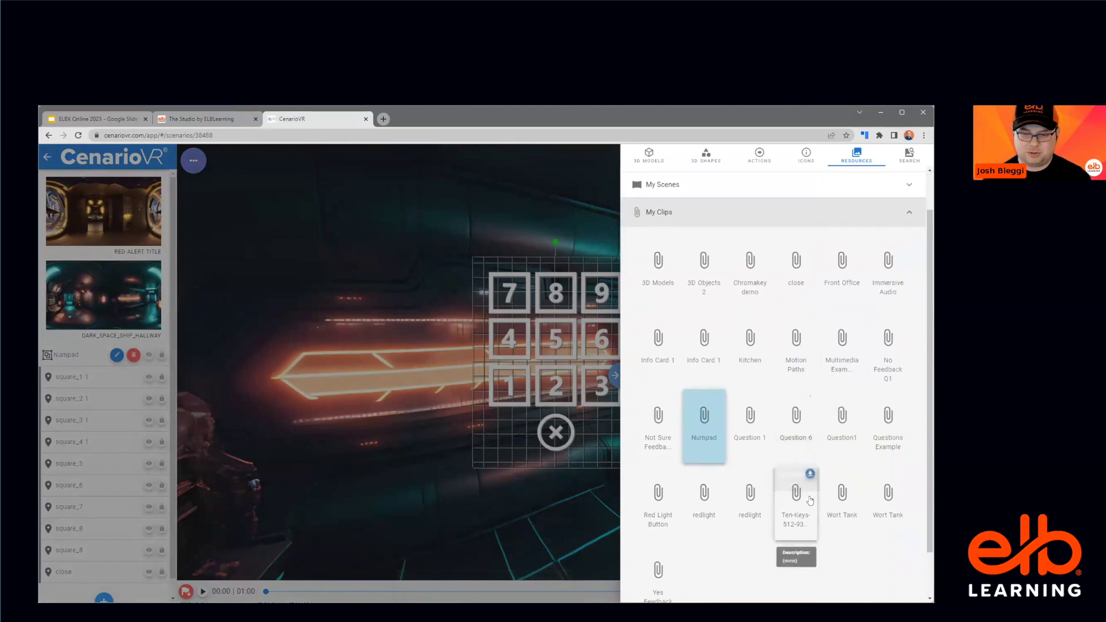
{"action": "left_click", "coordinate": [810, 473]}
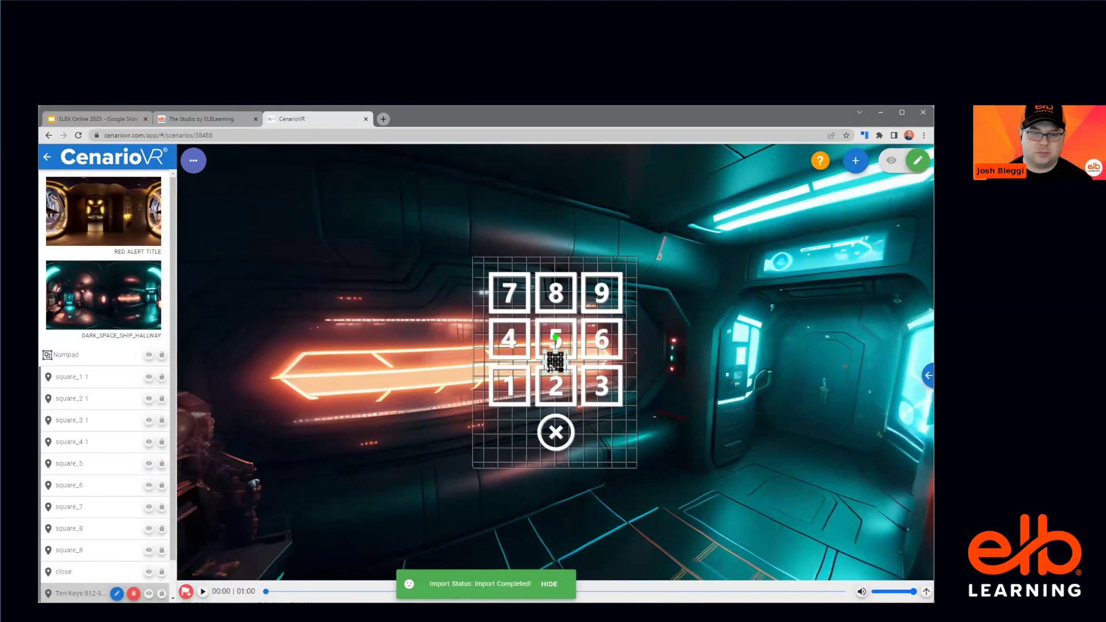
Step: Move the Ten-Keys hotspot out of the Numpad group to above it in the object order, and place it on the far hallway door
{"action": "left_click_drag", "start_coordinate": [550, 367], "coordinate": [577, 358]}
{"action": "scroll", "coordinate": [82, 493], "scroll_direction": "down", "scroll_amount": 2}
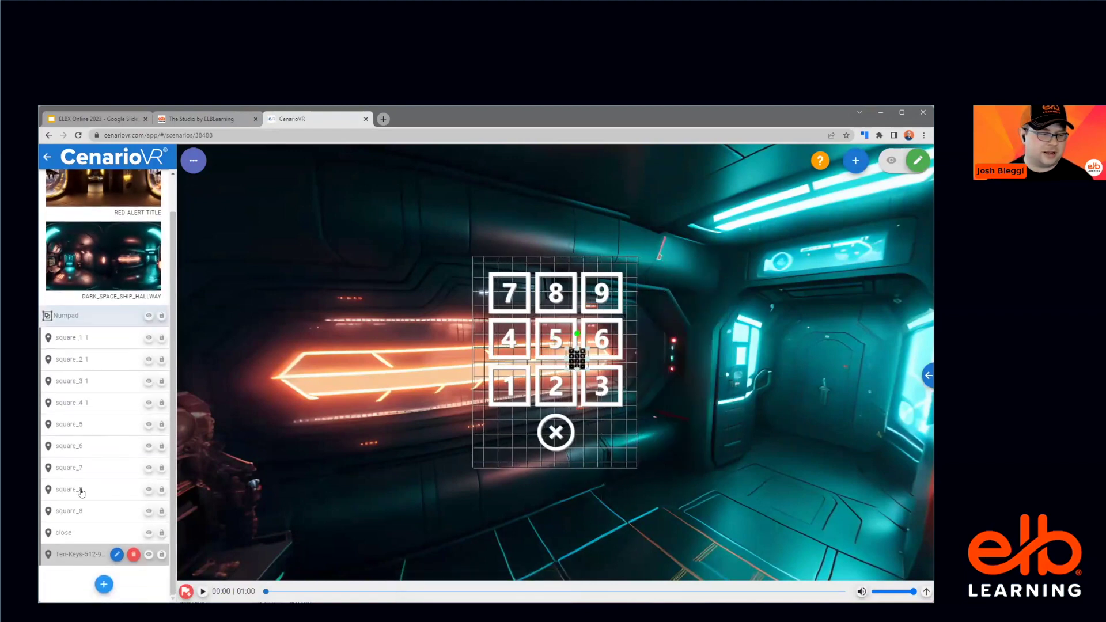
{"action": "left_click_drag", "start_coordinate": [74, 558], "coordinate": [86, 316]}
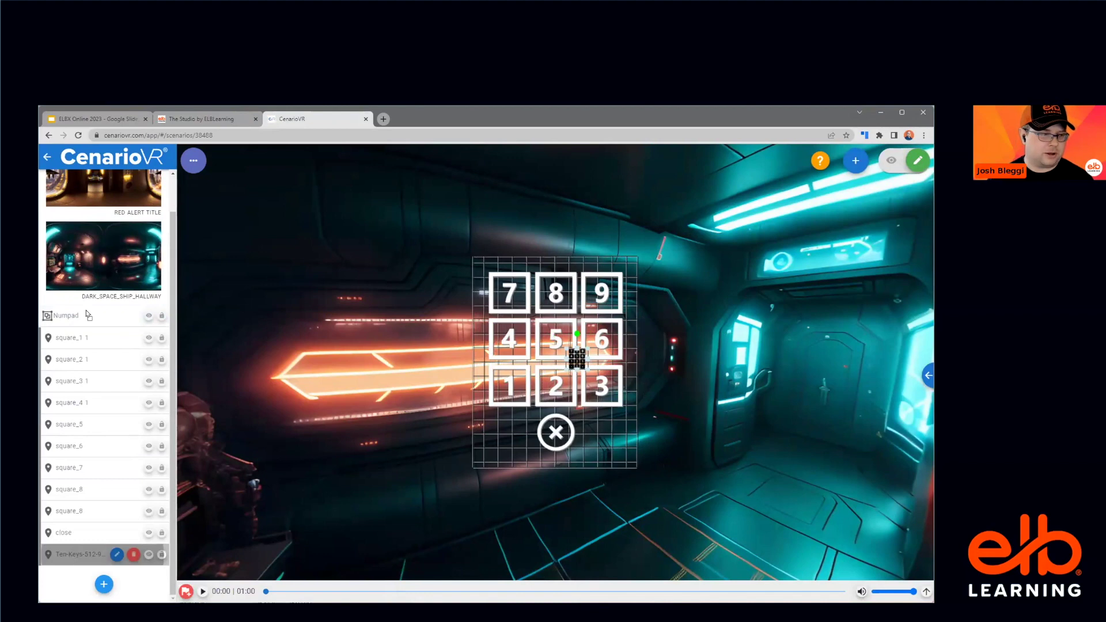
{"action": "left_click_drag", "start_coordinate": [579, 362], "coordinate": [736, 353]}
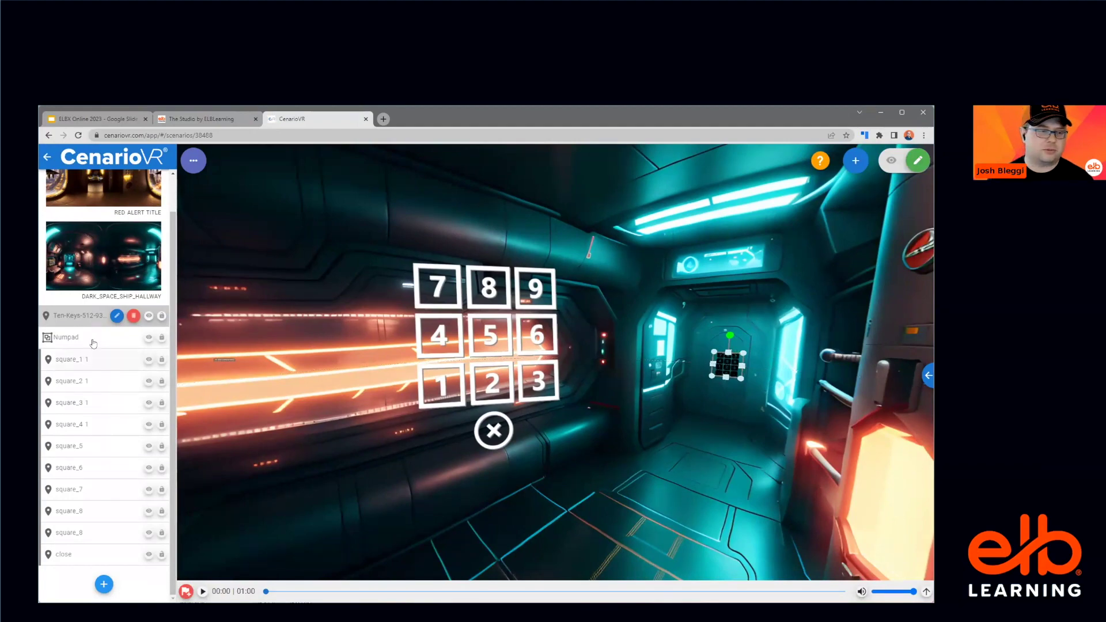
Step: Move the Numpad group in front of the far hallway door, over the small keypad hotspot
{"action": "left_click", "coordinate": [495, 304]}
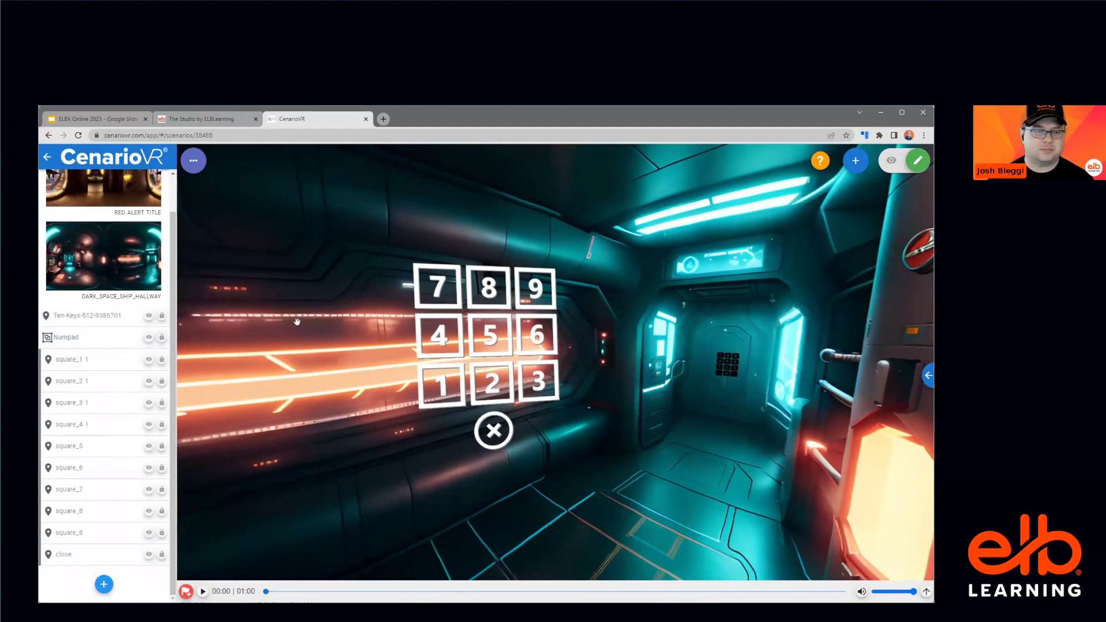
{"action": "left_click_drag", "start_coordinate": [619, 247], "coordinate": [766, 259]}
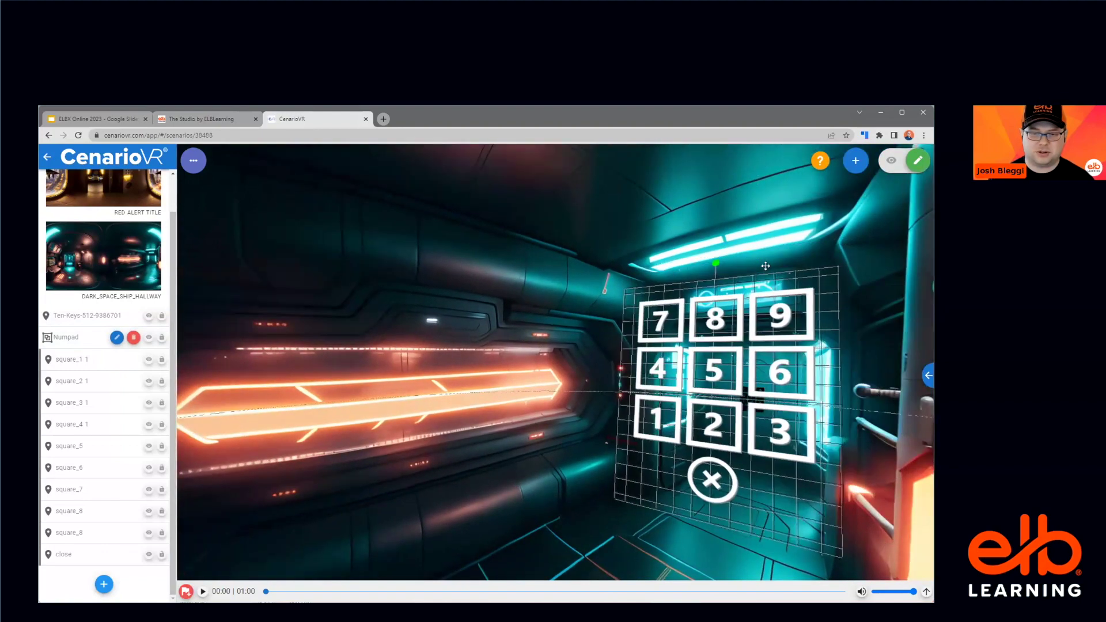
{"action": "left_click", "coordinate": [797, 249]}
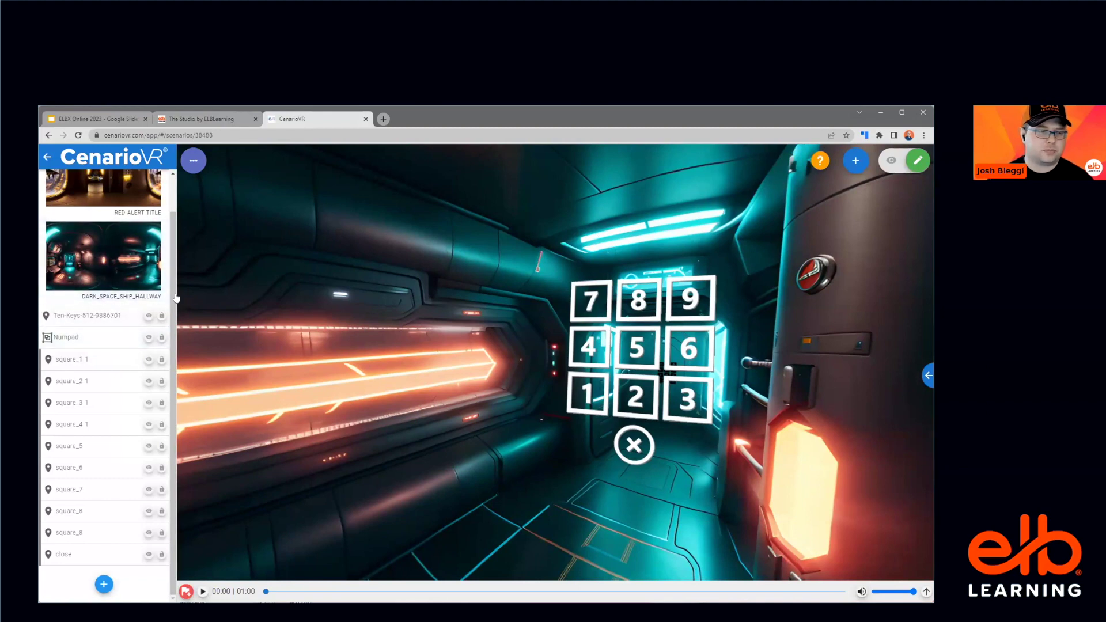
Step: Add the sci-fi-user-interface-sound-effect.mp3 audio to the hallway scene with looping and autoplay on and volume 8
{"action": "mouse_move", "coordinate": [87, 282]}
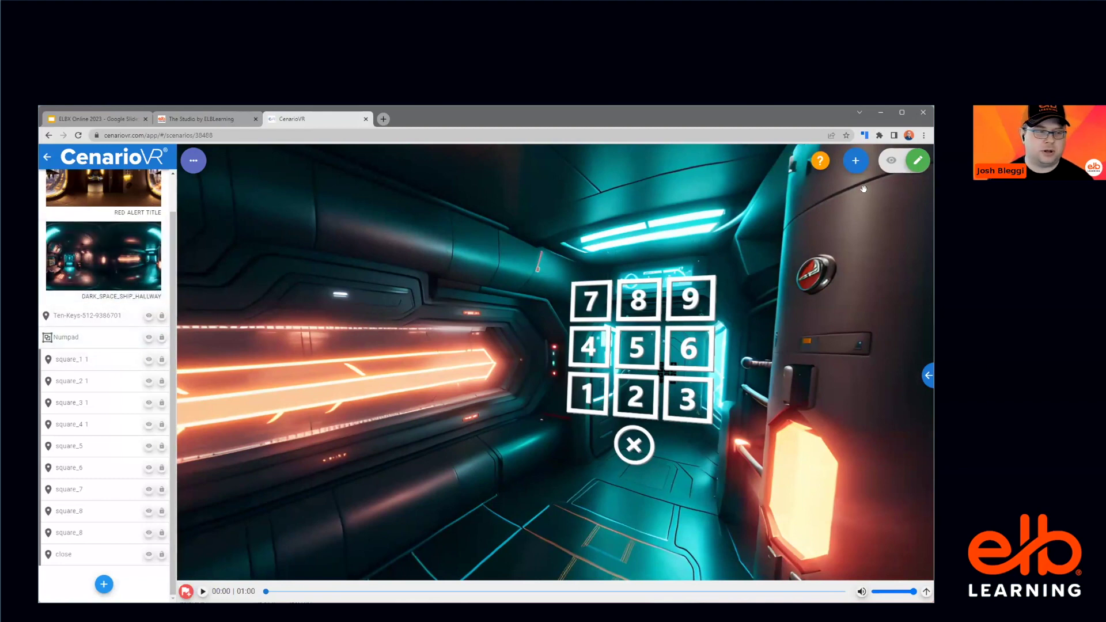
{"action": "left_click", "coordinate": [855, 161]}
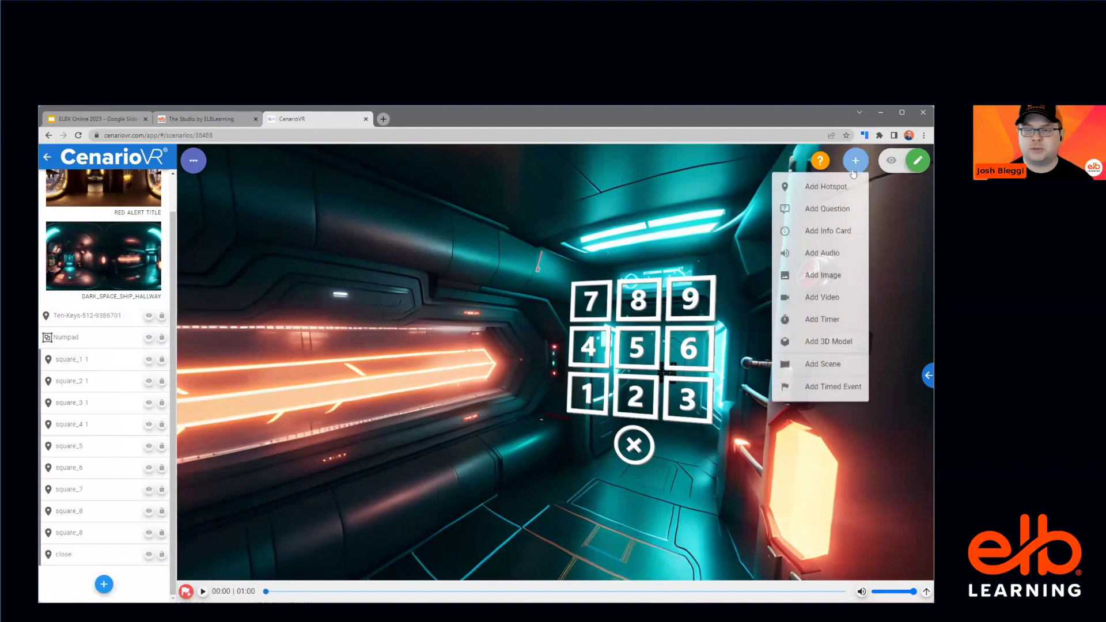
{"action": "left_click", "coordinate": [842, 253]}
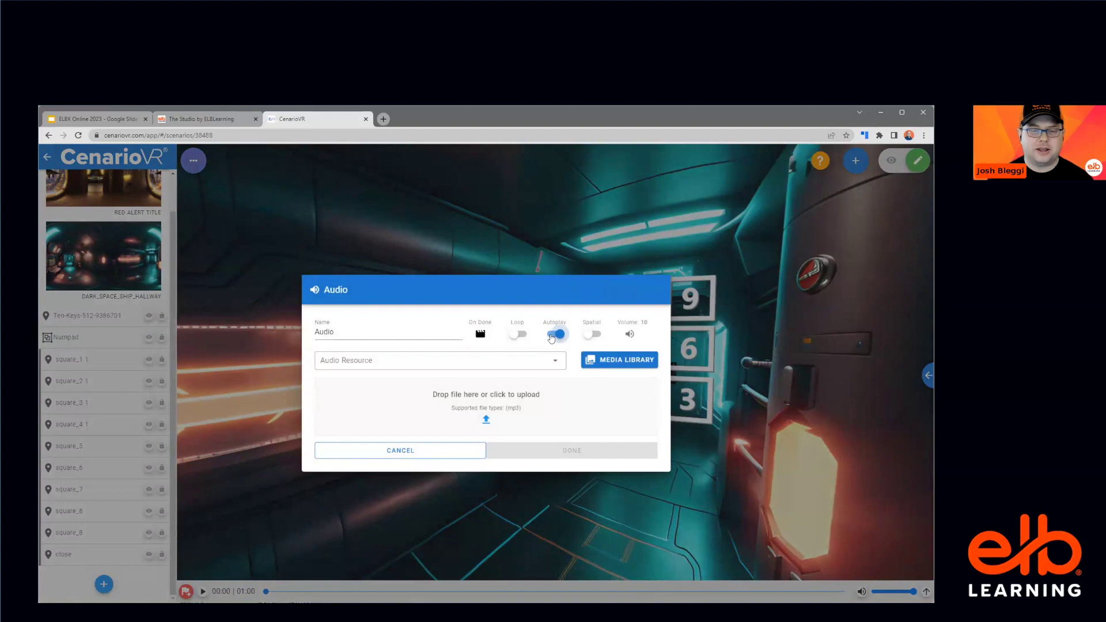
{"action": "left_click", "coordinate": [519, 334]}
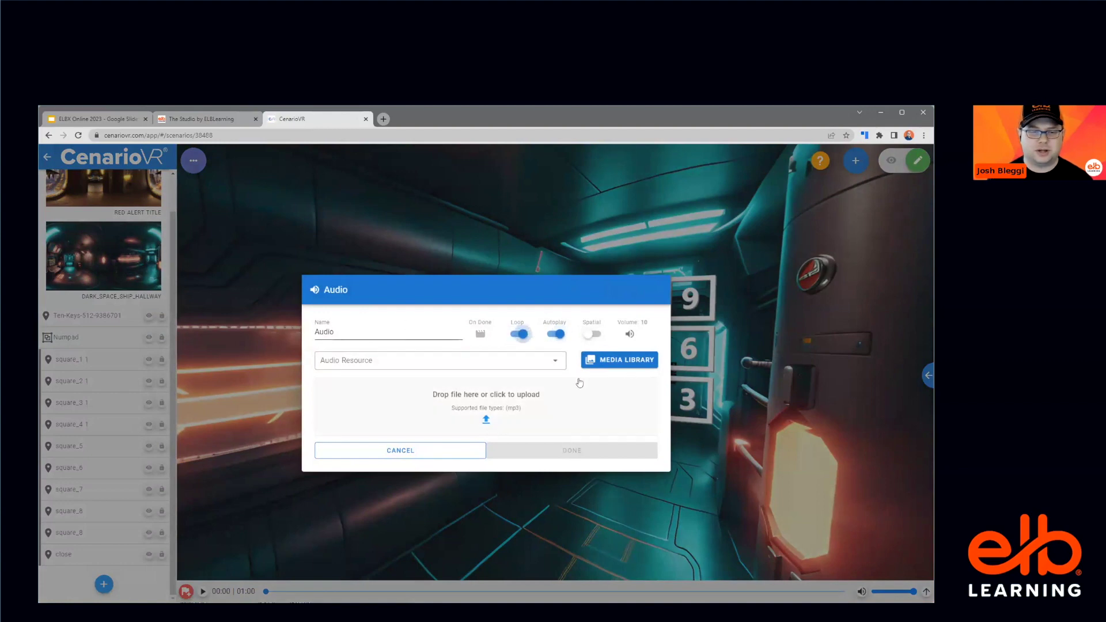
{"action": "left_click", "coordinate": [455, 361]}
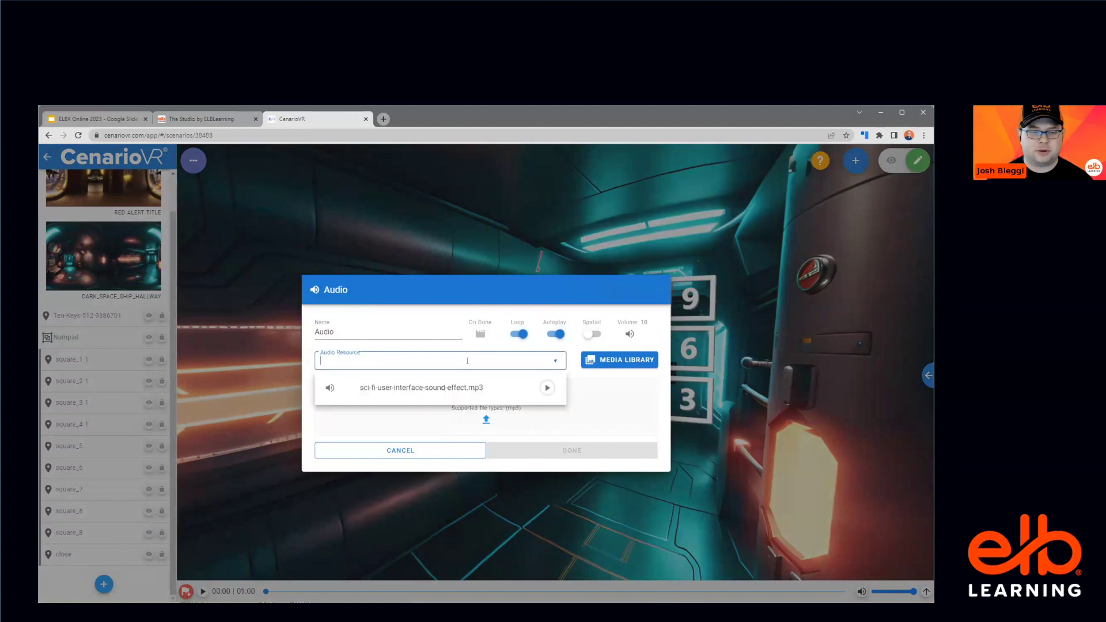
{"action": "left_click", "coordinate": [455, 390]}
{"action": "left_click", "coordinate": [626, 332]}
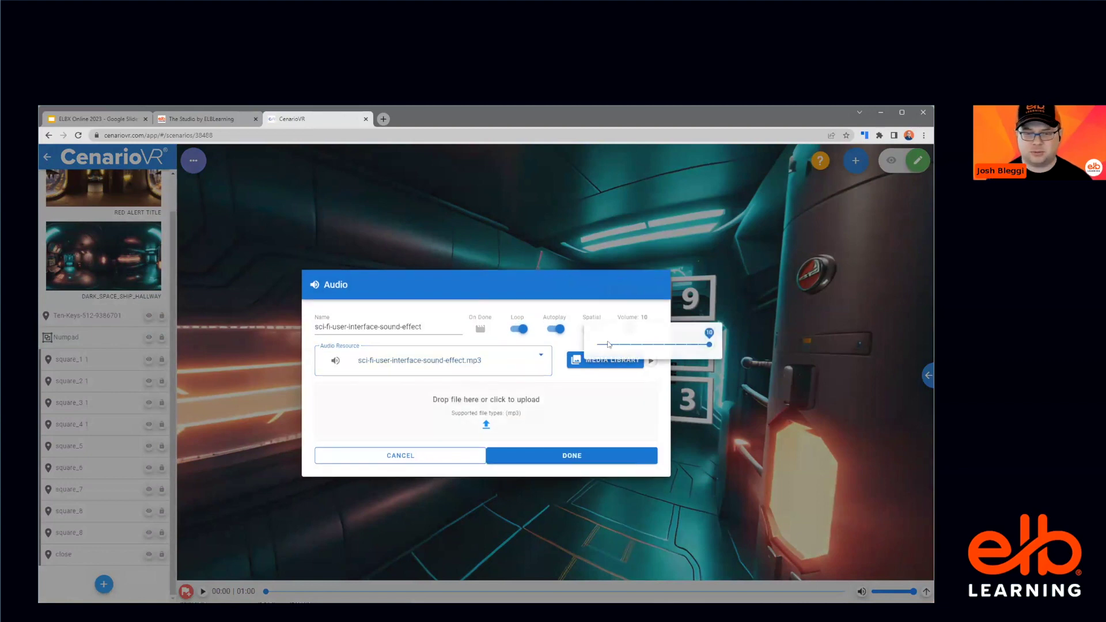
{"action": "left_click", "coordinate": [701, 346]}
{"action": "left_click_drag", "start_coordinate": [697, 346], "coordinate": [687, 345]}
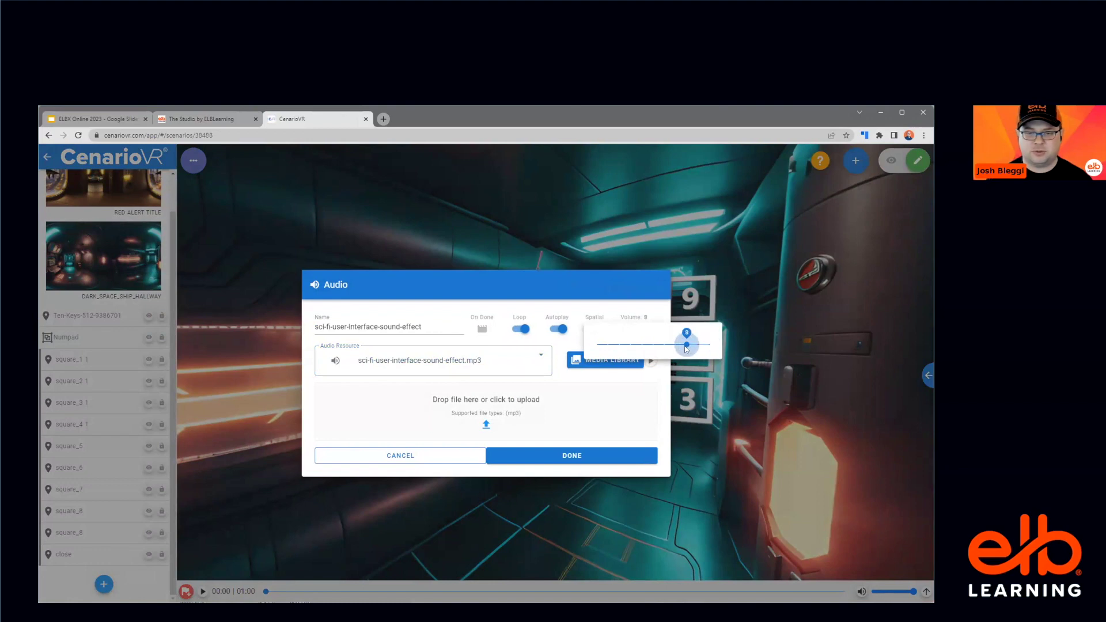
{"action": "left_click", "coordinate": [599, 456]}
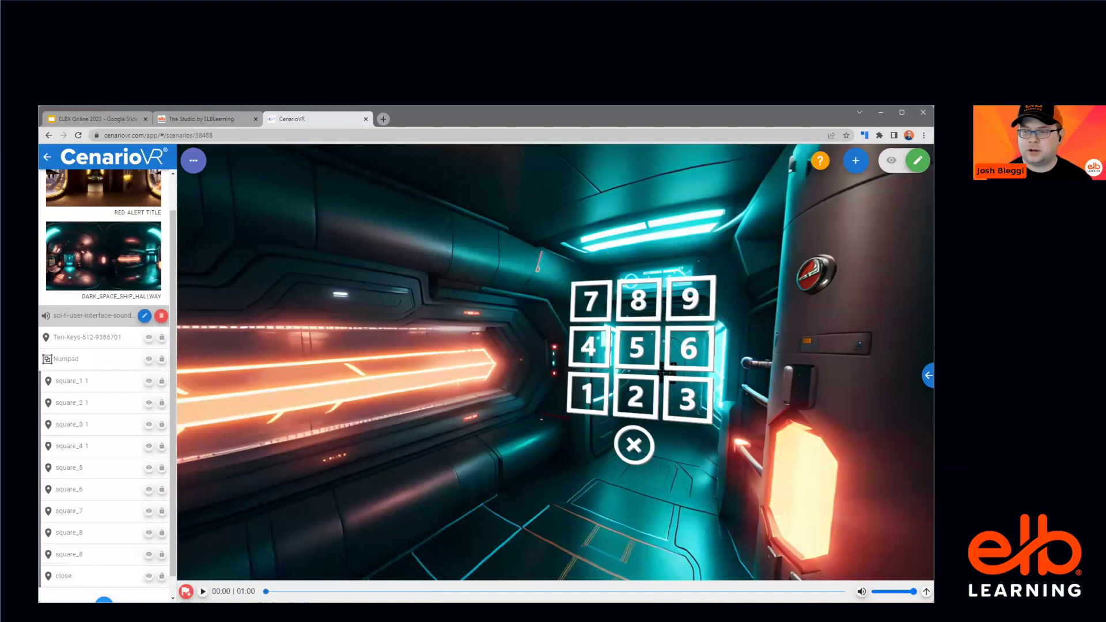
Step: Add a hidden info card named Door Locked with the intercom message "Attention! Control room door locked. Find the code. Explore area and look for clues. Act swiftly!"
{"action": "left_click", "coordinate": [48, 361]}
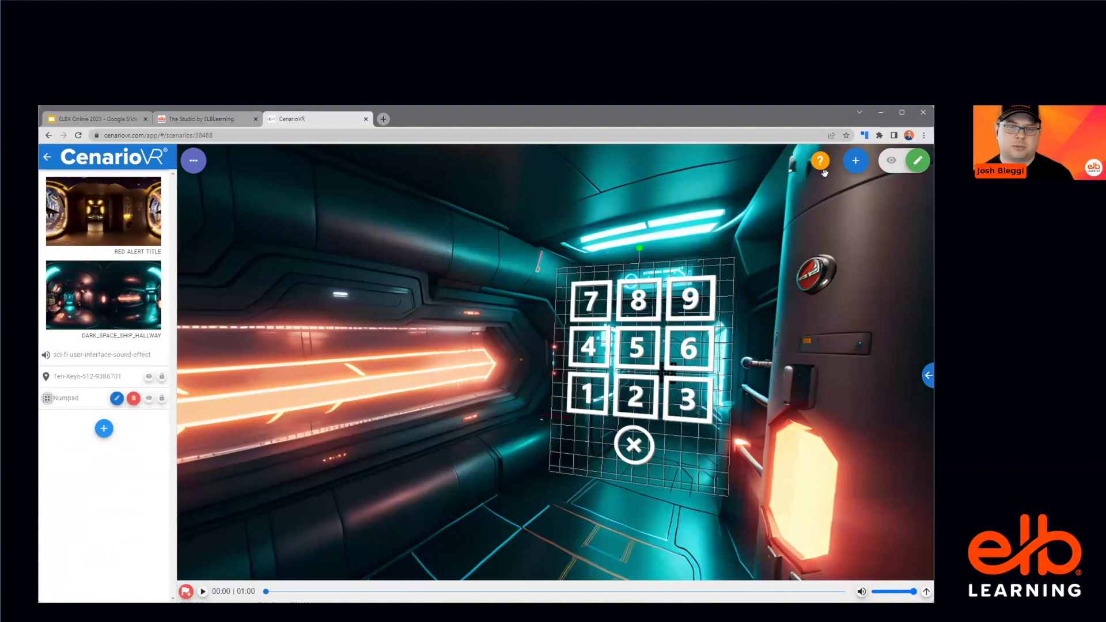
{"action": "left_click", "coordinate": [857, 161]}
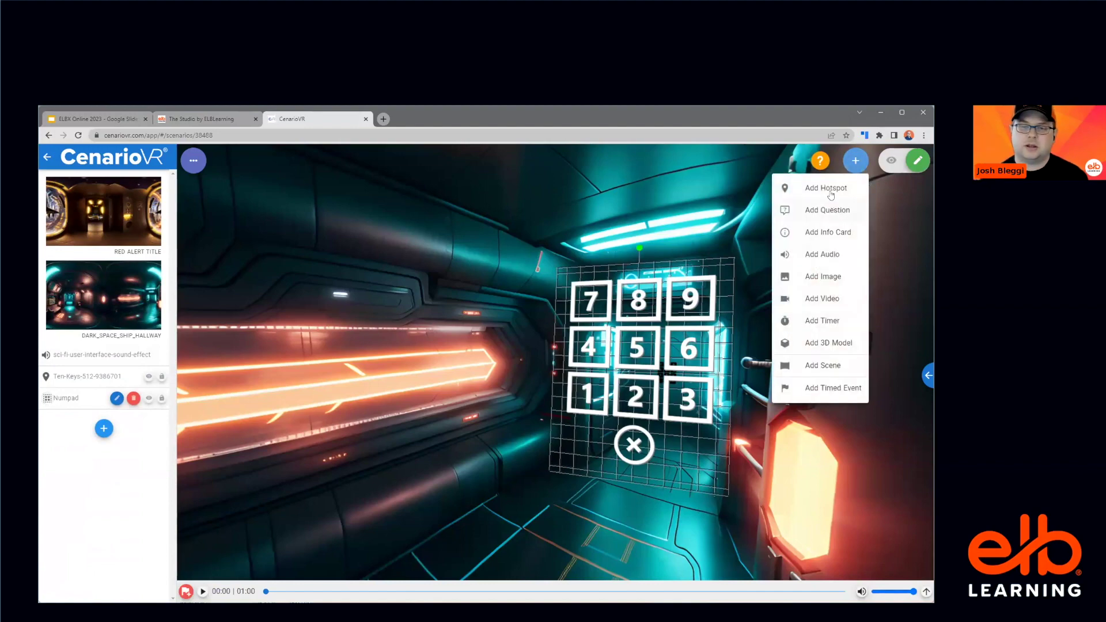
{"action": "left_click", "coordinate": [830, 233]}
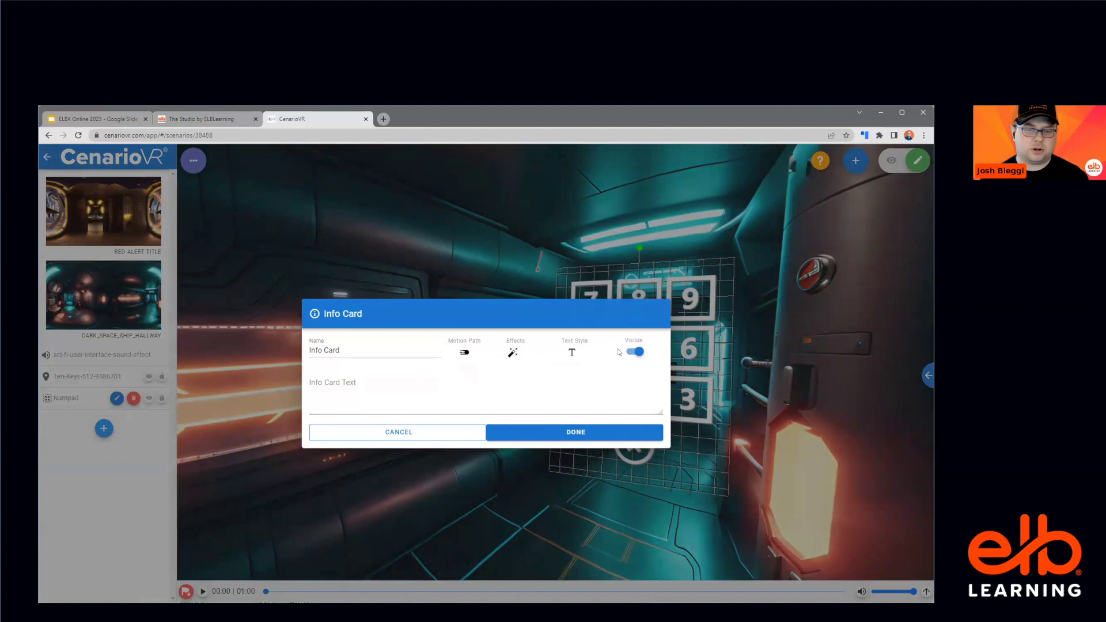
{"action": "left_click", "coordinate": [633, 353]}
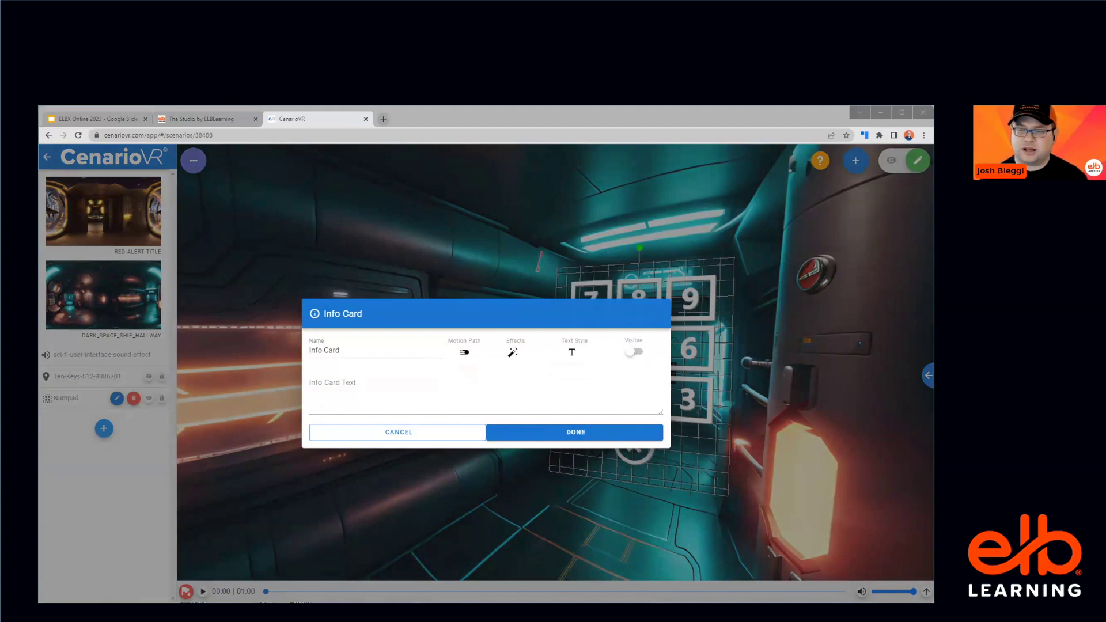
{"action": "left_click", "coordinate": [339, 387]}
{"action": "type", "text": "[intercom crackling fades out]"}
{"action": "double_click", "coordinate": [333, 351]}
{"action": "triple_click", "coordinate": [339, 352]}
{"action": "type", "text": "Door"}
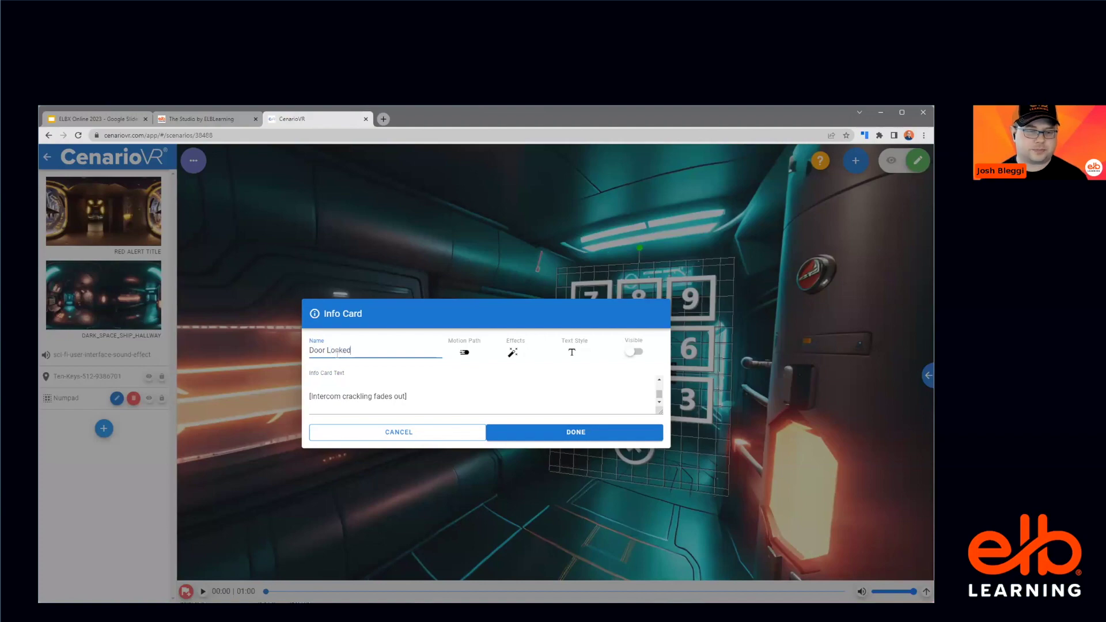
{"action": "left_click", "coordinate": [593, 437]}
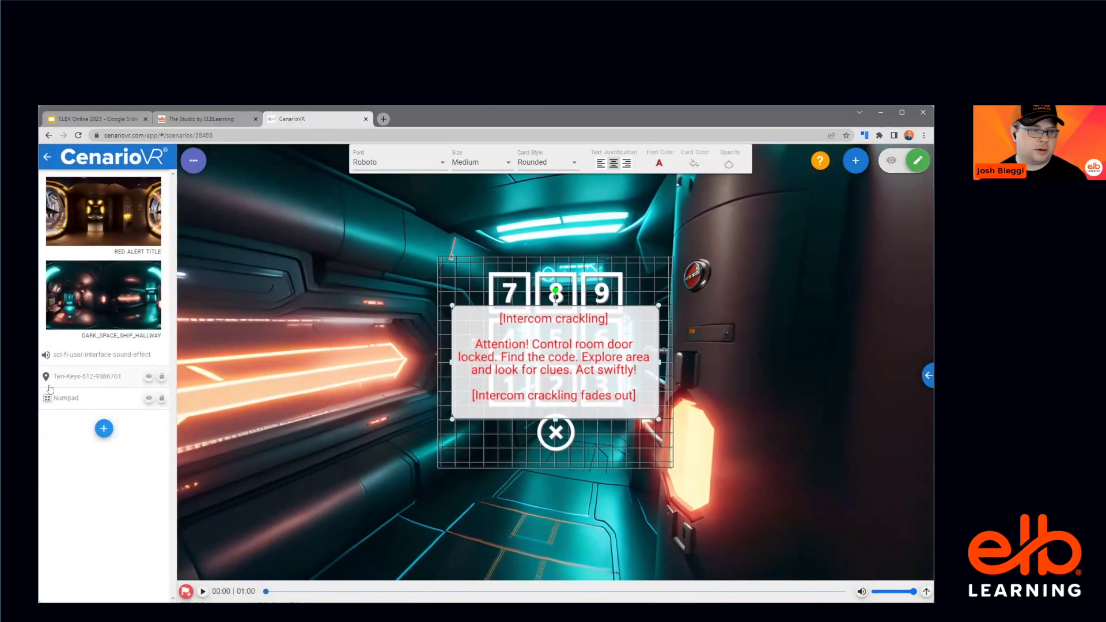
Step: Move the Ten-Keys hotspot below the Numpad group in the object order and take the Door Locked info card out of the group
{"action": "left_click", "coordinate": [47, 403]}
{"action": "scroll", "coordinate": [66, 519], "scroll_direction": "down", "scroll_amount": 2}
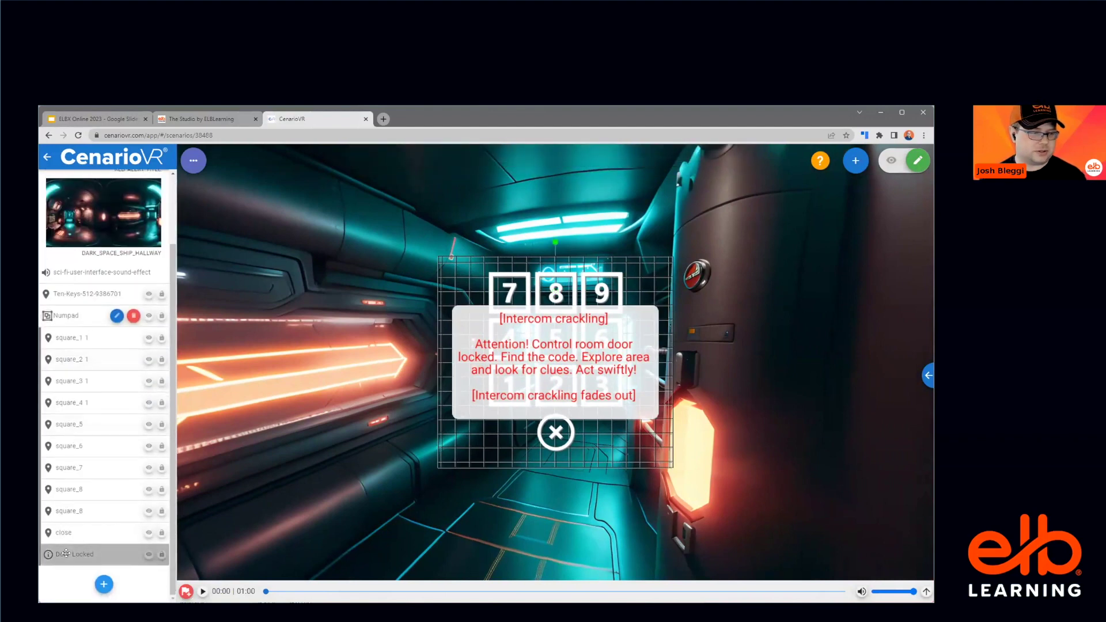
{"action": "left_click_drag", "start_coordinate": [65, 553], "coordinate": [72, 312]}
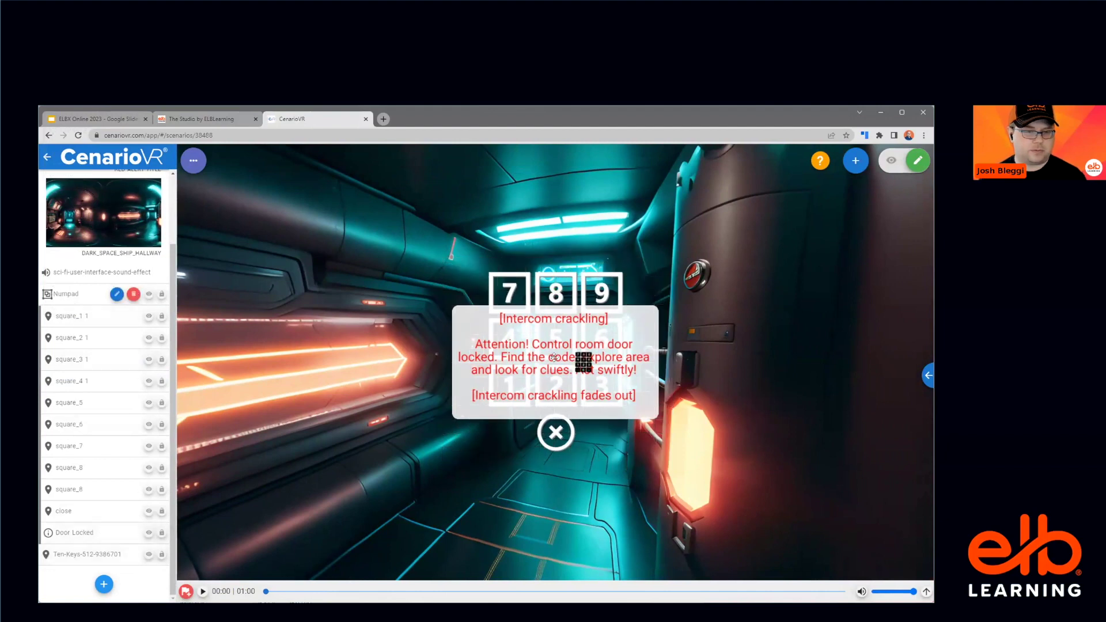
{"action": "left_click_drag", "start_coordinate": [555, 358], "coordinate": [505, 357]}
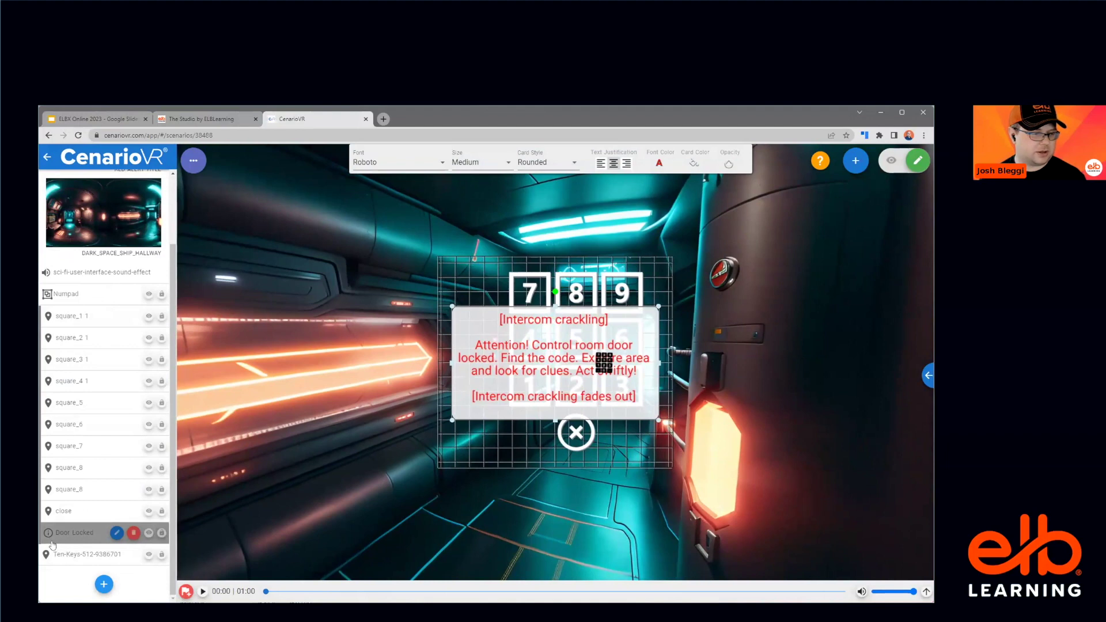
{"action": "mouse_move", "coordinate": [60, 528]}
{"action": "left_mouse_down"}
{"action": "mouse_move", "coordinate": [49, 550]}
{"action": "mouse_move", "coordinate": [61, 548]}
{"action": "left_mouse_up"}
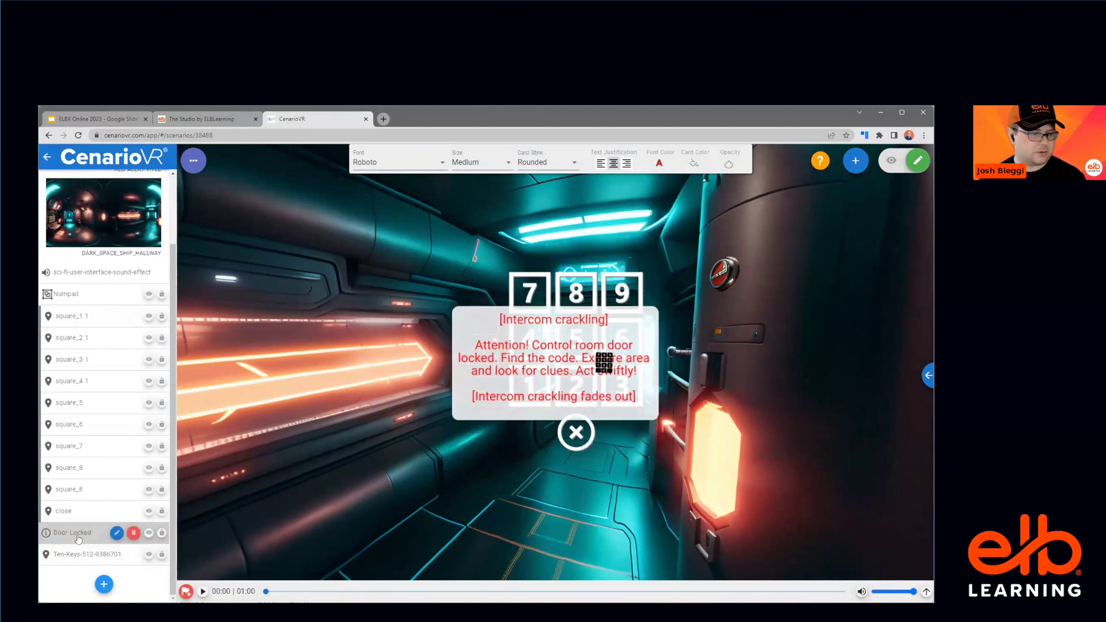
Step: Place the Door Locked info card on the hallway wall to the left of the number pad, clear of its keys
{"action": "left_click", "coordinate": [57, 294]}
{"action": "mouse_move", "coordinate": [523, 376]}
{"action": "left_mouse_down"}
{"action": "mouse_move", "coordinate": [487, 374]}
{"action": "mouse_move", "coordinate": [521, 374]}
{"action": "left_mouse_up"}
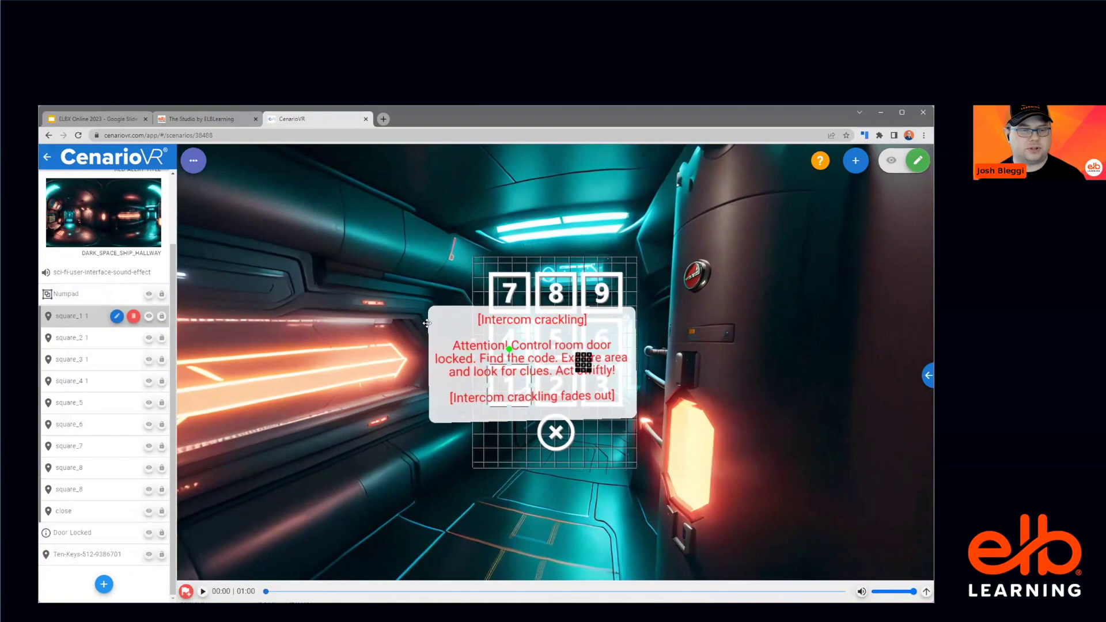
{"action": "left_click", "coordinate": [438, 324]}
{"action": "left_click_drag", "start_coordinate": [438, 324], "coordinate": [332, 307]}
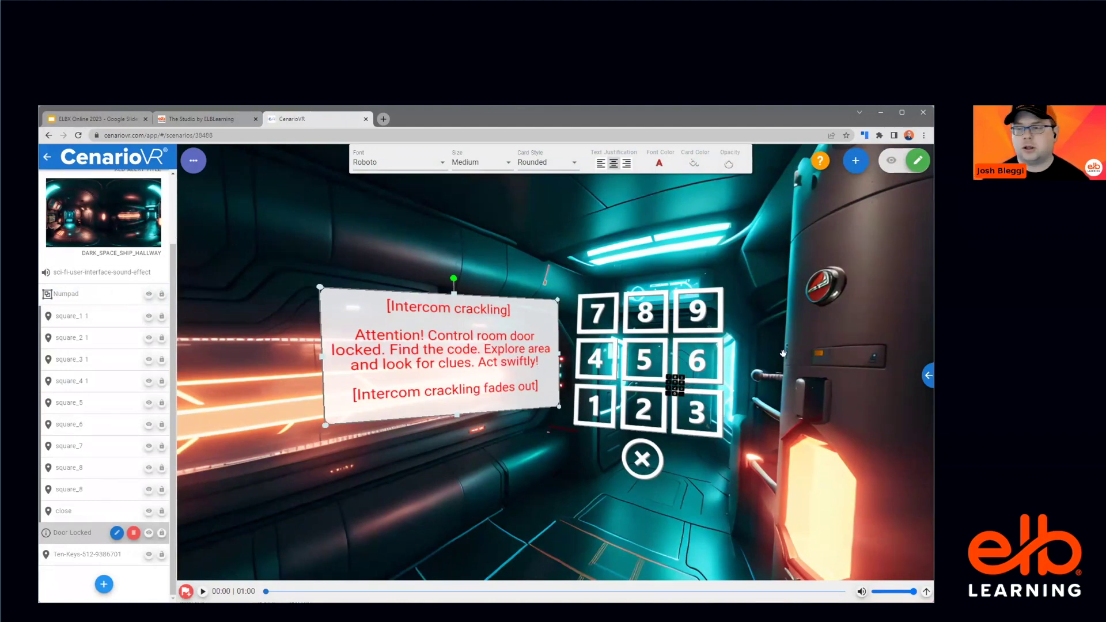
Step: Add a hidden info card named Door Unlocked with the intercom message "Code found! Input it to unlock the door now!" over the Door Locked card
{"action": "left_click", "coordinate": [855, 161]}
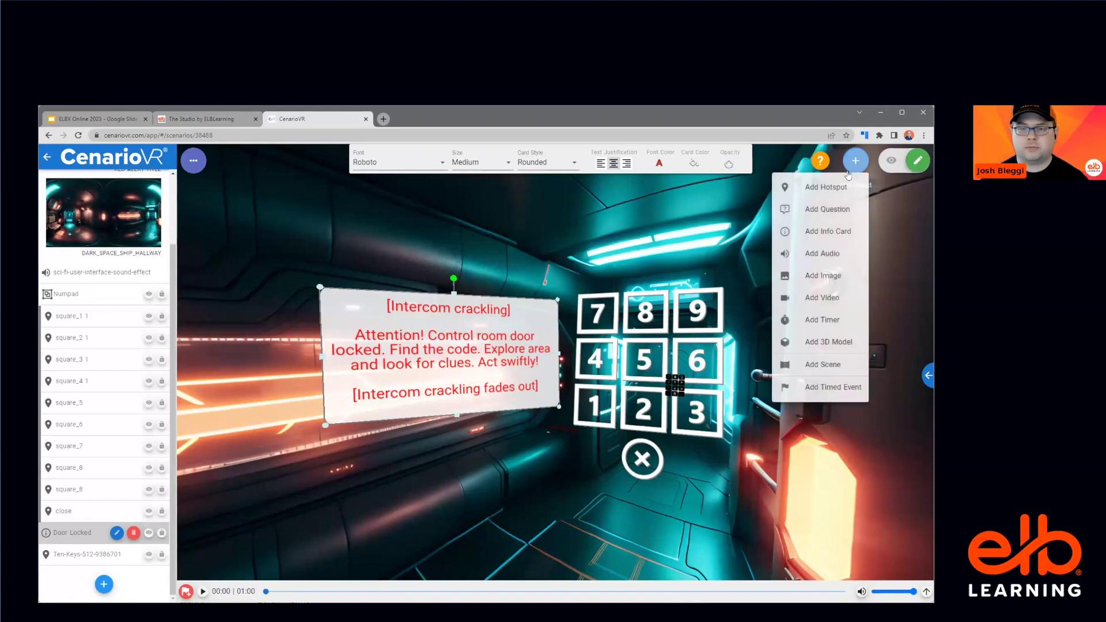
{"action": "left_click", "coordinate": [821, 233]}
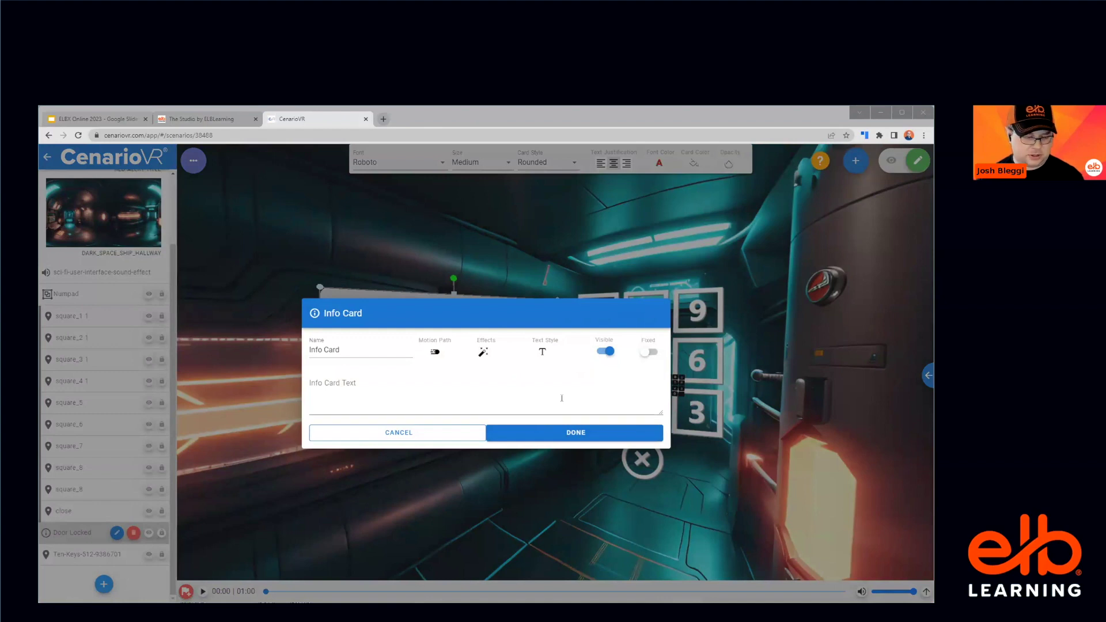
{"action": "left_click", "coordinate": [311, 376]}
{"action": "key", "text": "ctrl+v"}
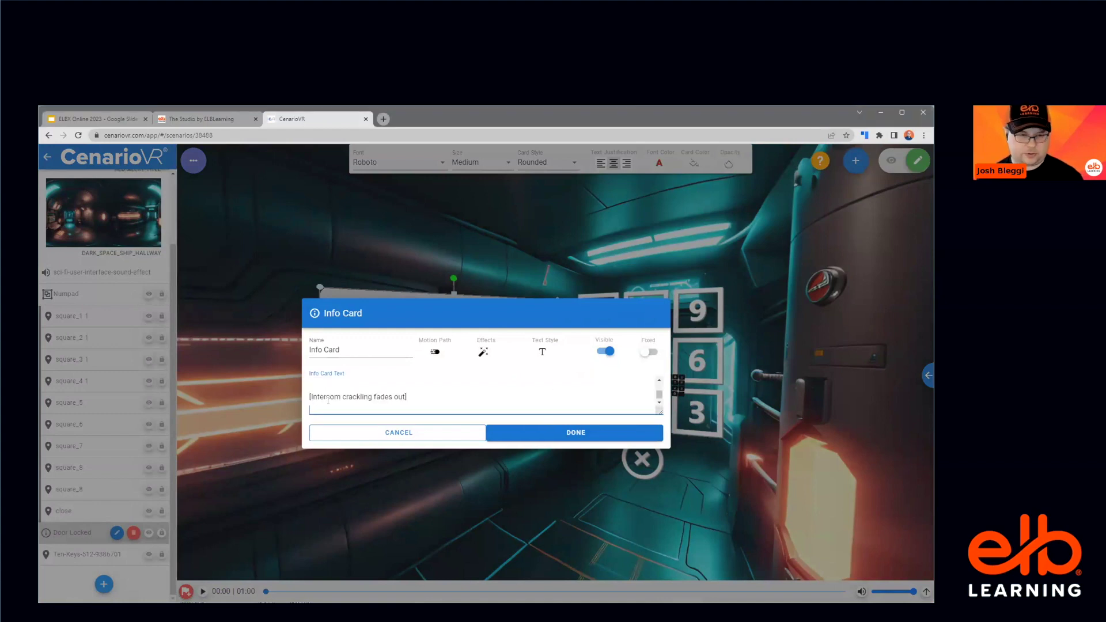
{"action": "left_click_drag", "start_coordinate": [336, 350], "coordinate": [340, 348]}
{"action": "triple_click", "coordinate": [333, 348]}
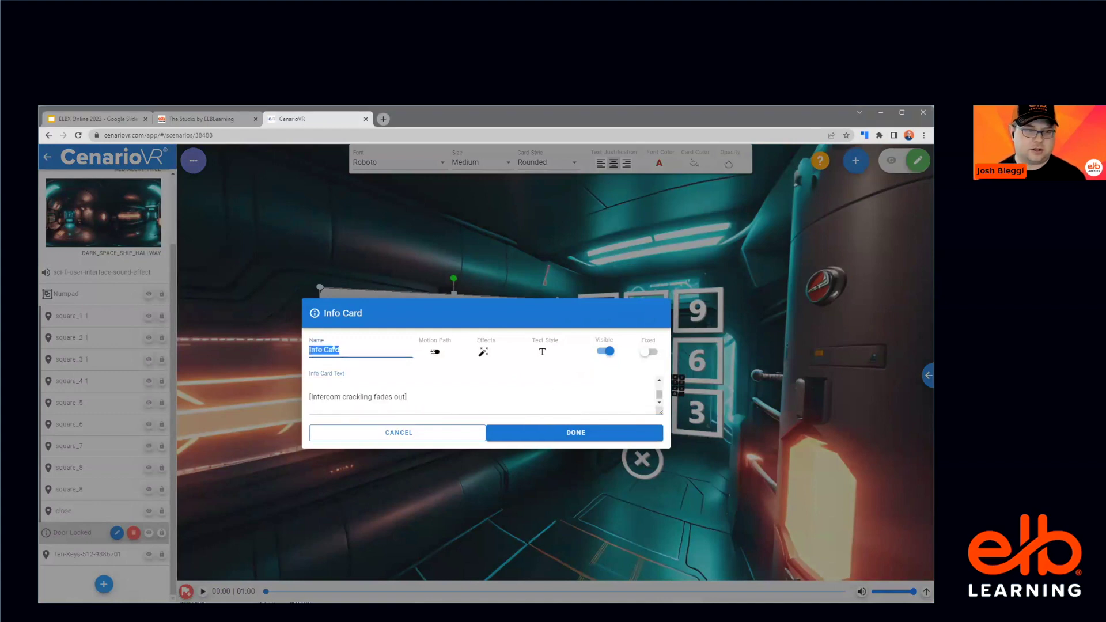
{"action": "type", "text": "Door Unlocked"}
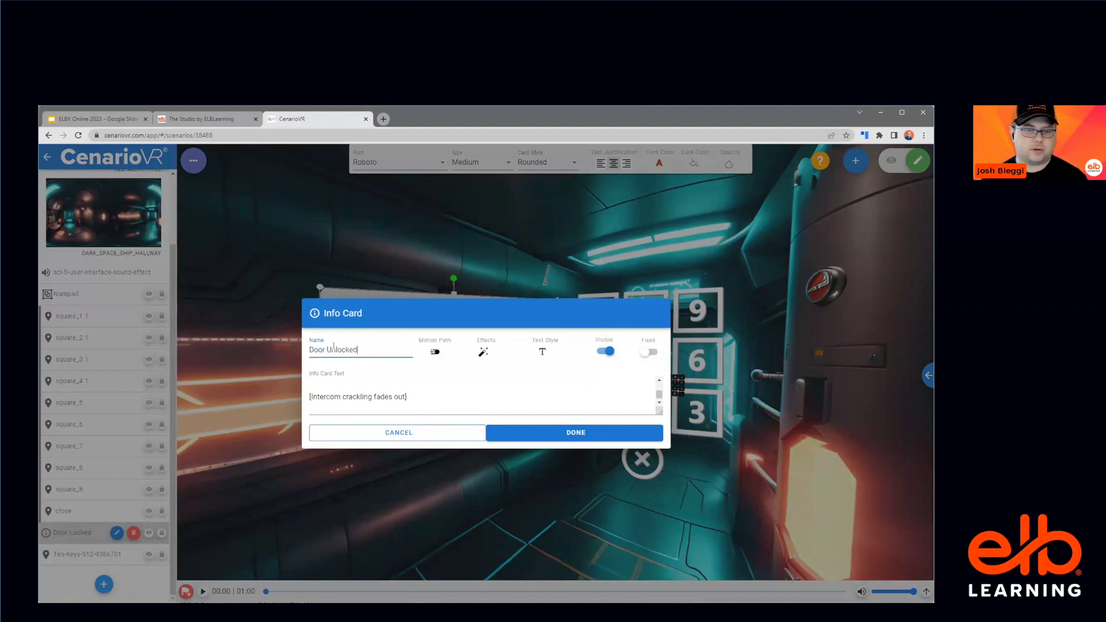
{"action": "left_click", "coordinate": [607, 351]}
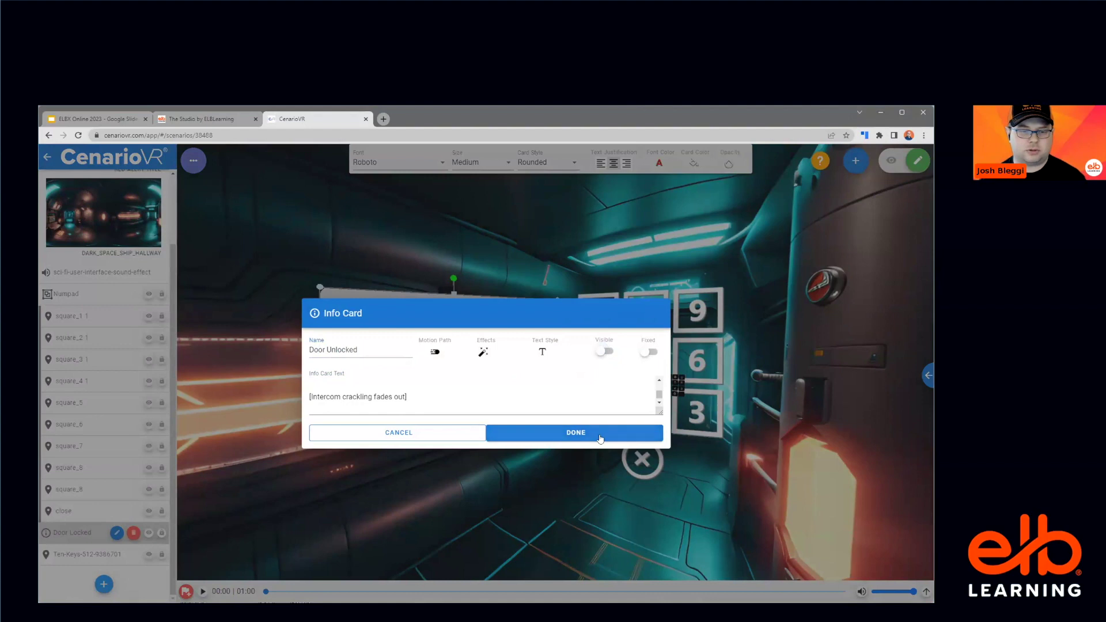
{"action": "left_click", "coordinate": [578, 433]}
{"action": "left_click_drag", "start_coordinate": [581, 366], "coordinate": [478, 366]}
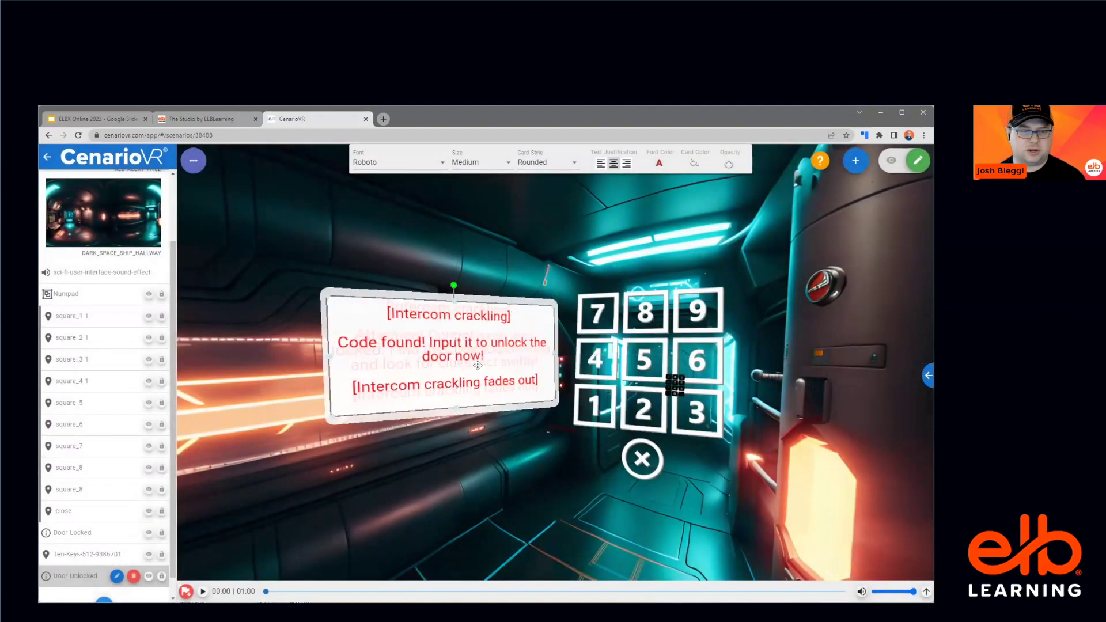
Step: Move the Ten-Keys hotspot back above the Numpad group in the object order and collapse the group
{"action": "left_click", "coordinate": [66, 552]}
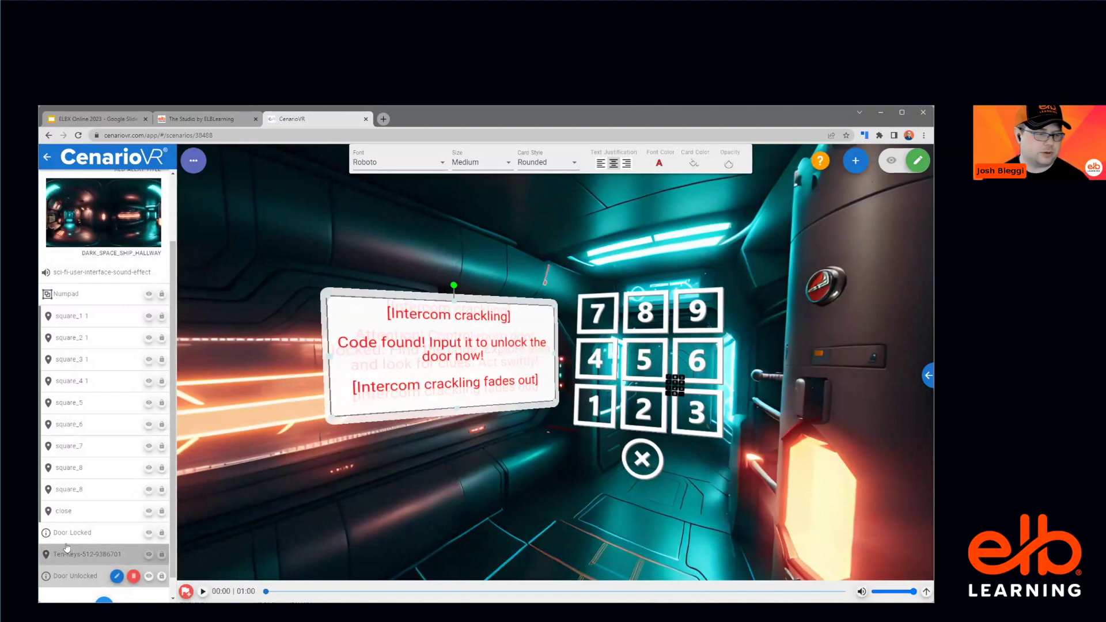
{"action": "left_click_drag", "start_coordinate": [95, 291], "coordinate": [48, 332]}
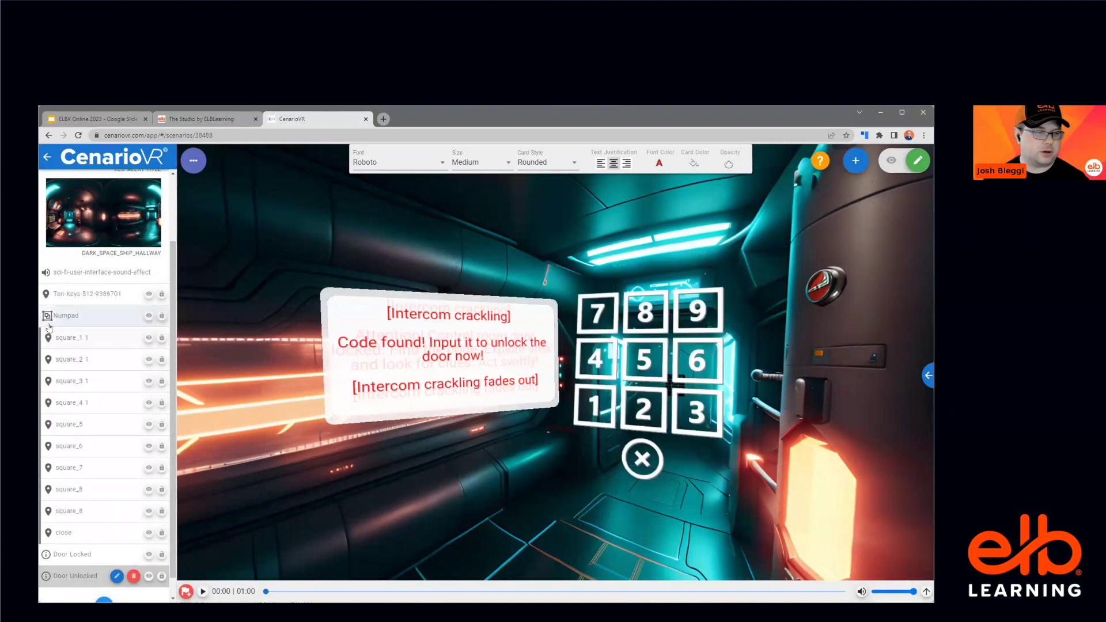
{"action": "left_click", "coordinate": [48, 317]}
Step: Add a lettered-choice question card beside the hexagonal wall light in the hallway and give it four answer choices
{"action": "left_click_drag", "start_coordinate": [657, 277], "coordinate": [754, 282]}
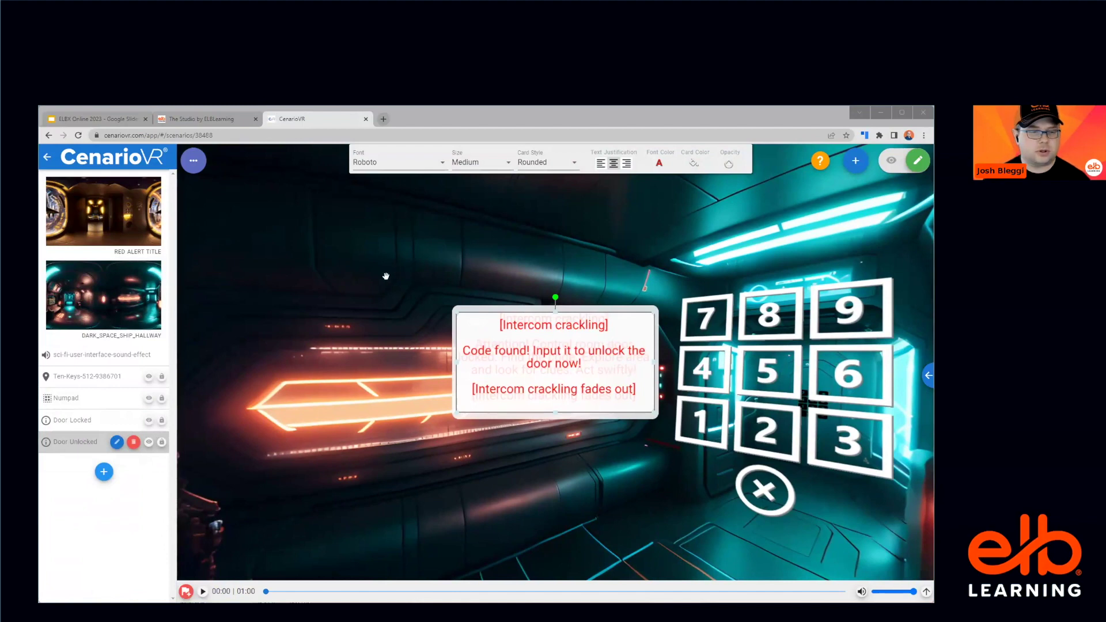
{"action": "left_click_drag", "start_coordinate": [386, 277], "coordinate": [489, 264]}
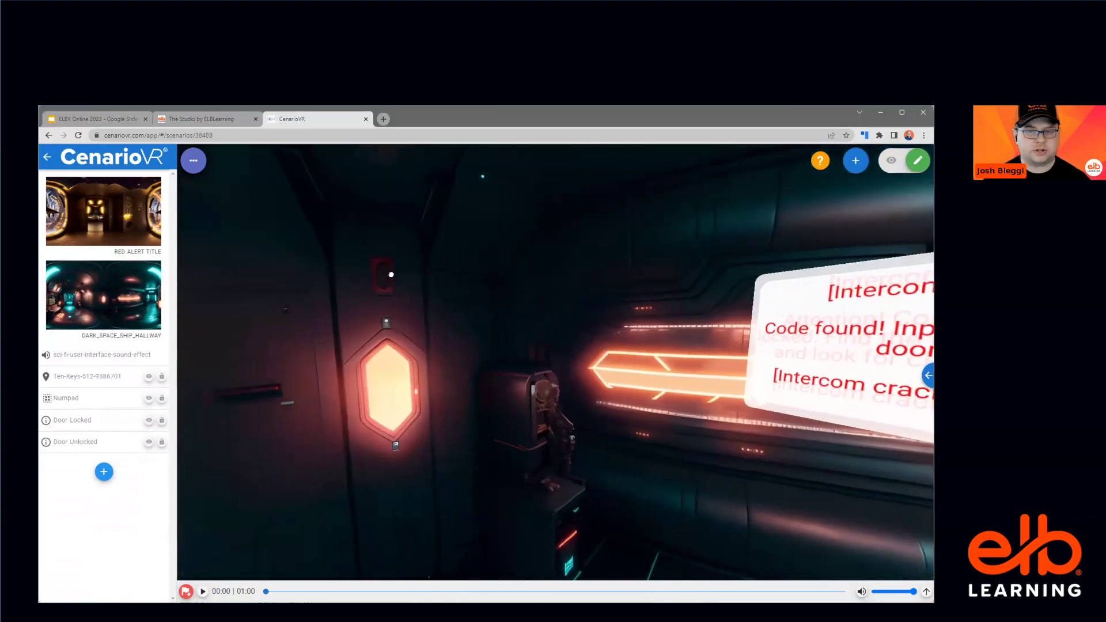
{"action": "left_click", "coordinate": [856, 161]}
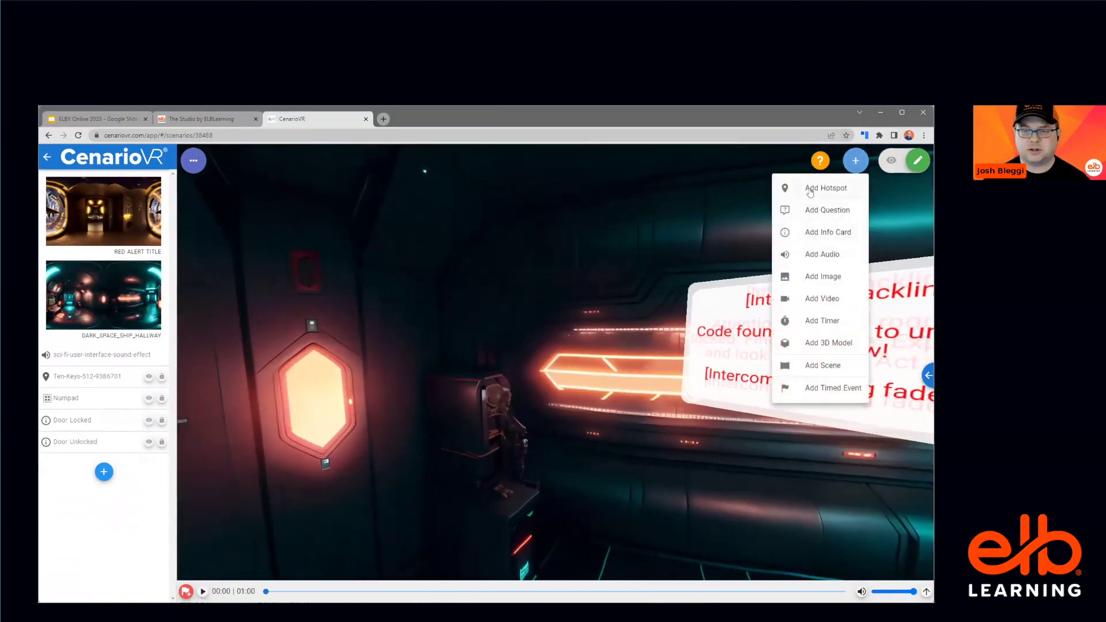
{"action": "left_click", "coordinate": [811, 210]}
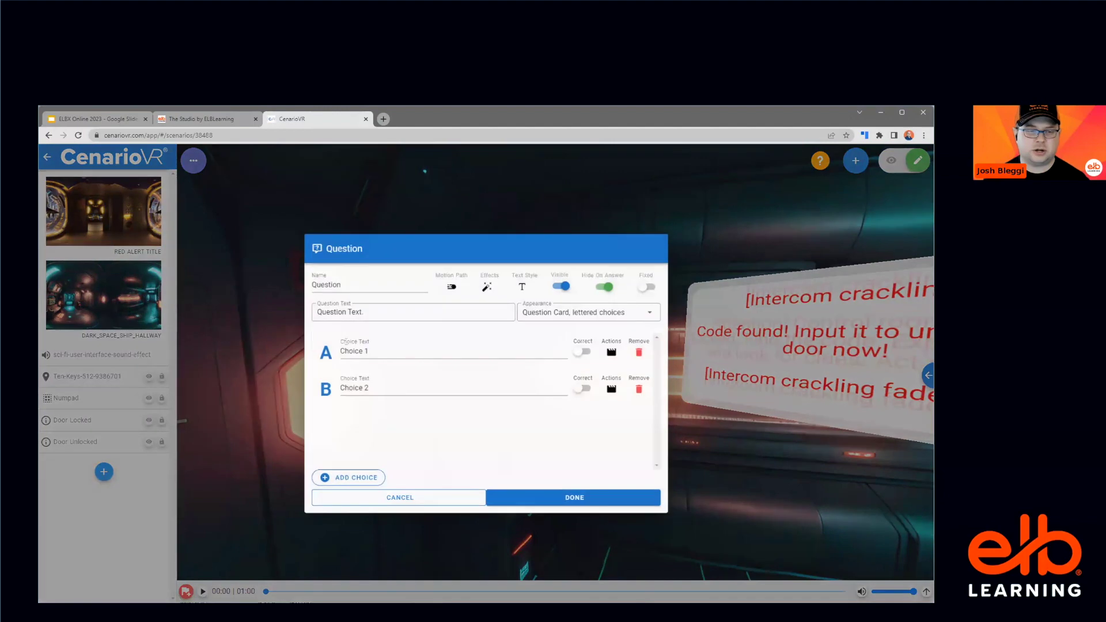
{"action": "left_click", "coordinate": [365, 480]}
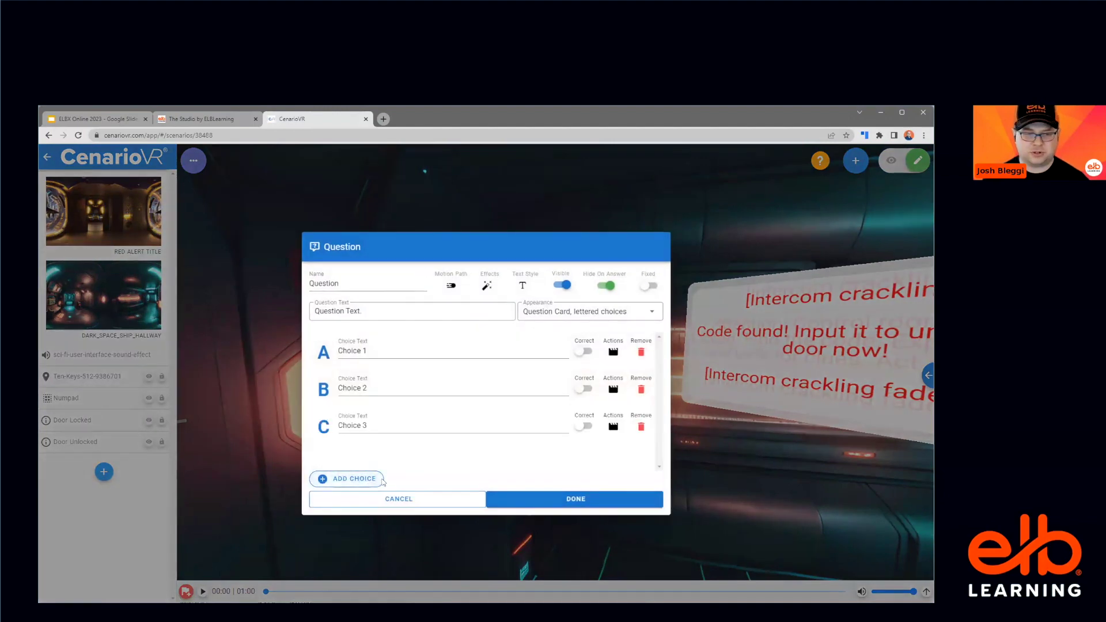
{"action": "left_click", "coordinate": [365, 480]}
Step: Set the new question's text to "What is the square root of 1?"
{"action": "left_click", "coordinate": [404, 311]}
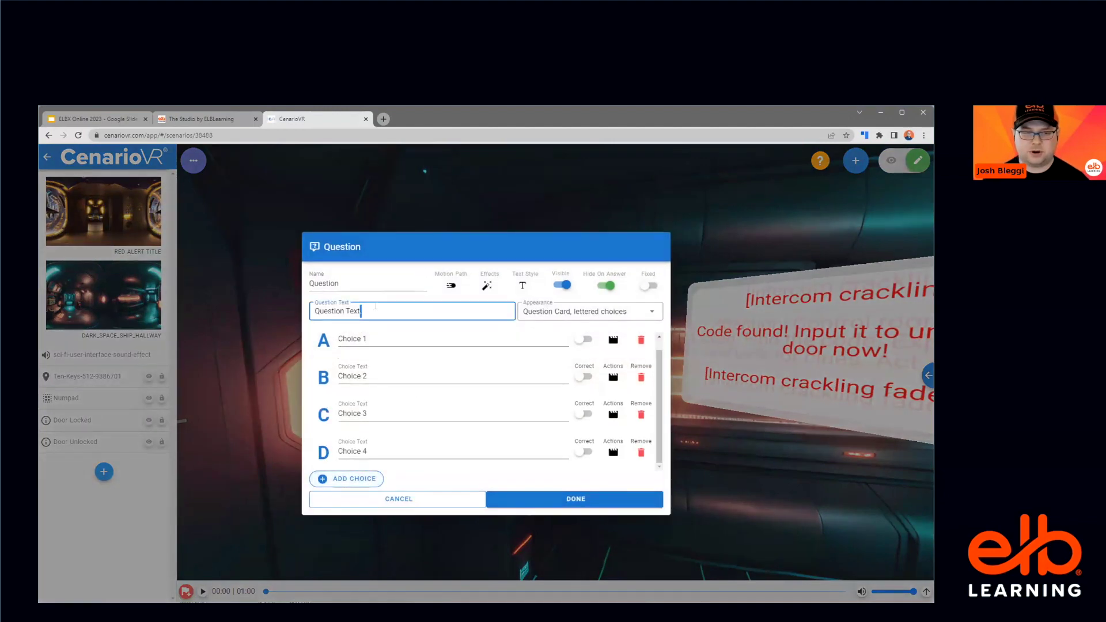
{"action": "key", "text": "ctrl+a"}
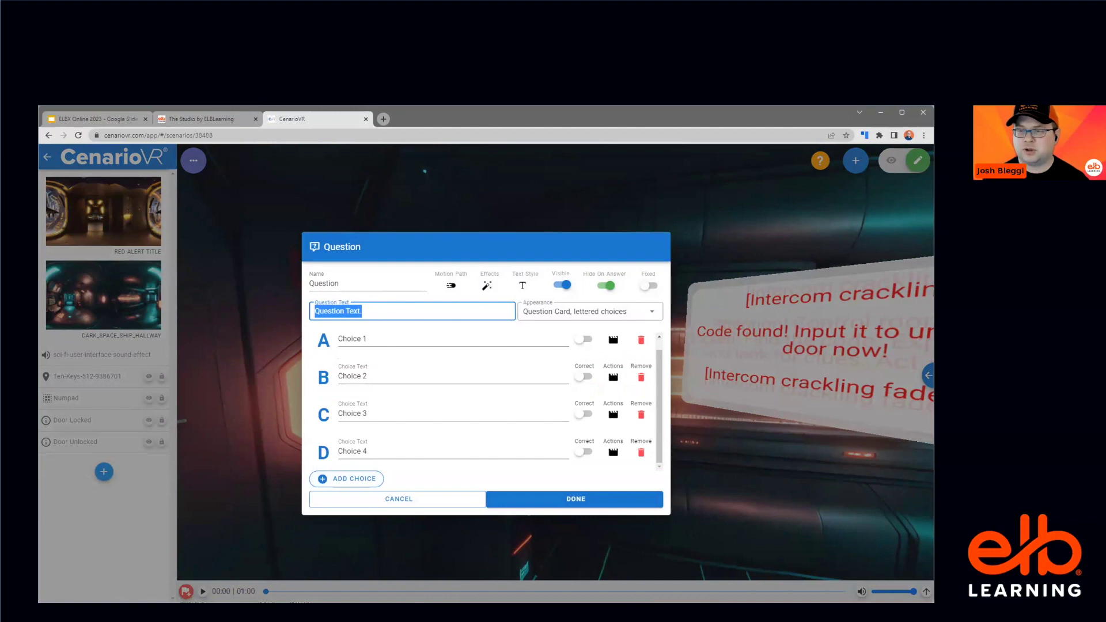
{"action": "key", "text": "alt+Tab"}
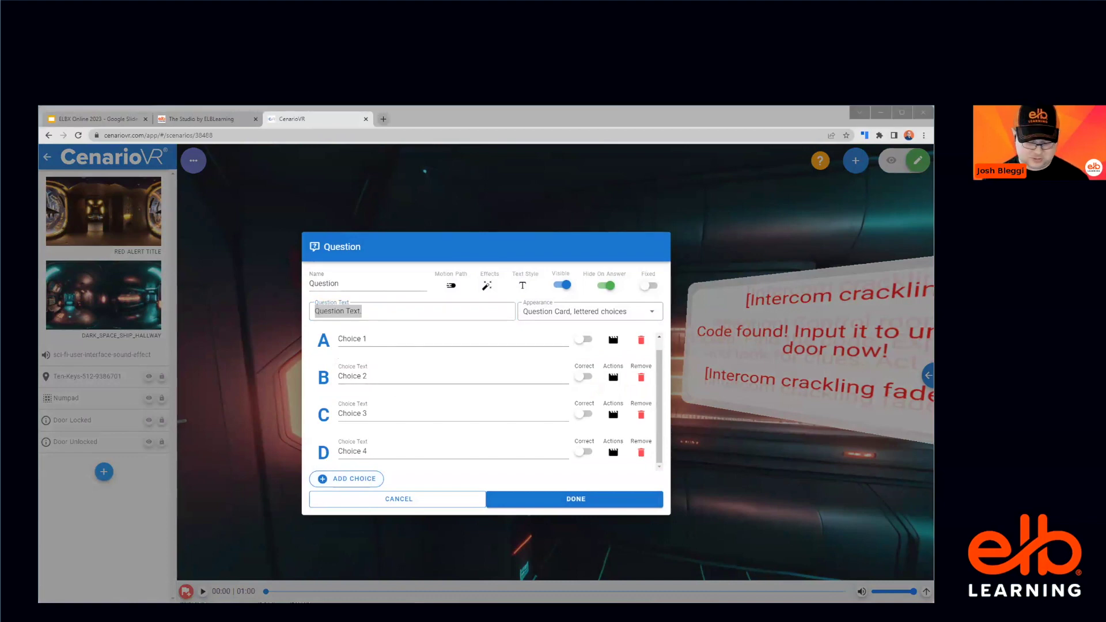
{"action": "left_click", "coordinate": [363, 316]}
{"action": "type", "text": "What is the square root of 1?"}
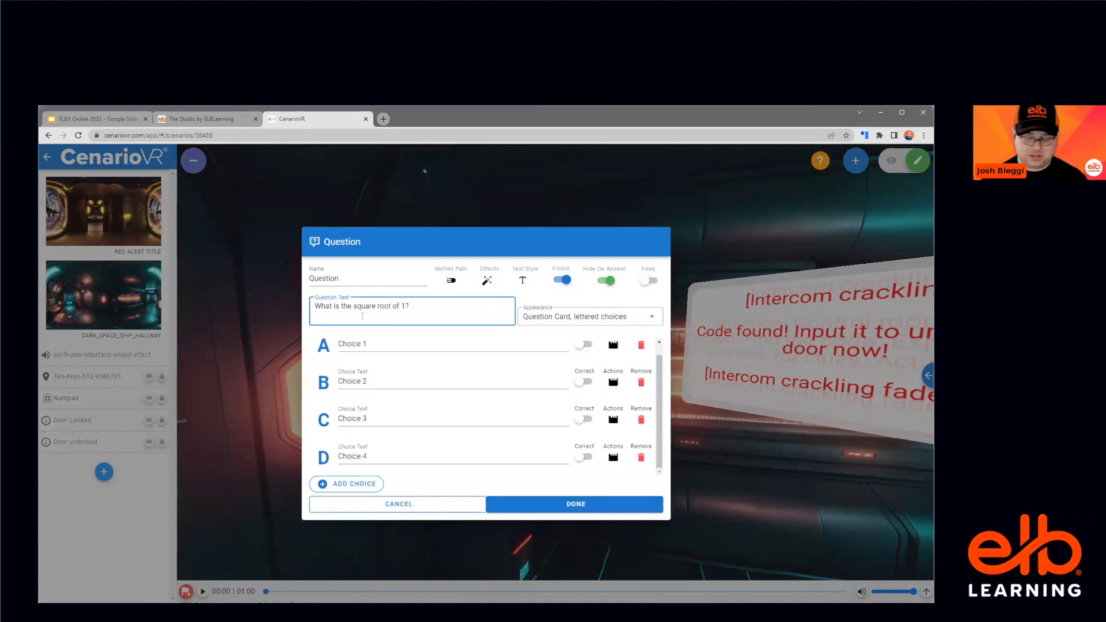
{"action": "key", "text": "BackSpace"}
Step: Label the question's answer choices A to D as 1, 2, 3 and 4
{"action": "left_click", "coordinate": [382, 338]}
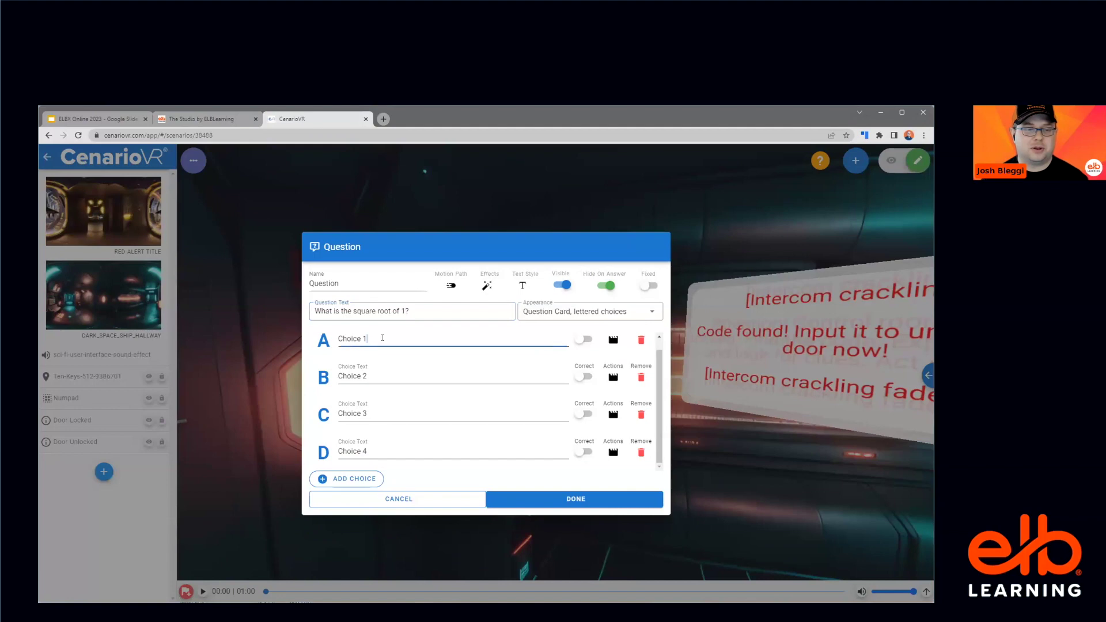
{"action": "triple_click", "coordinate": [381, 336]}
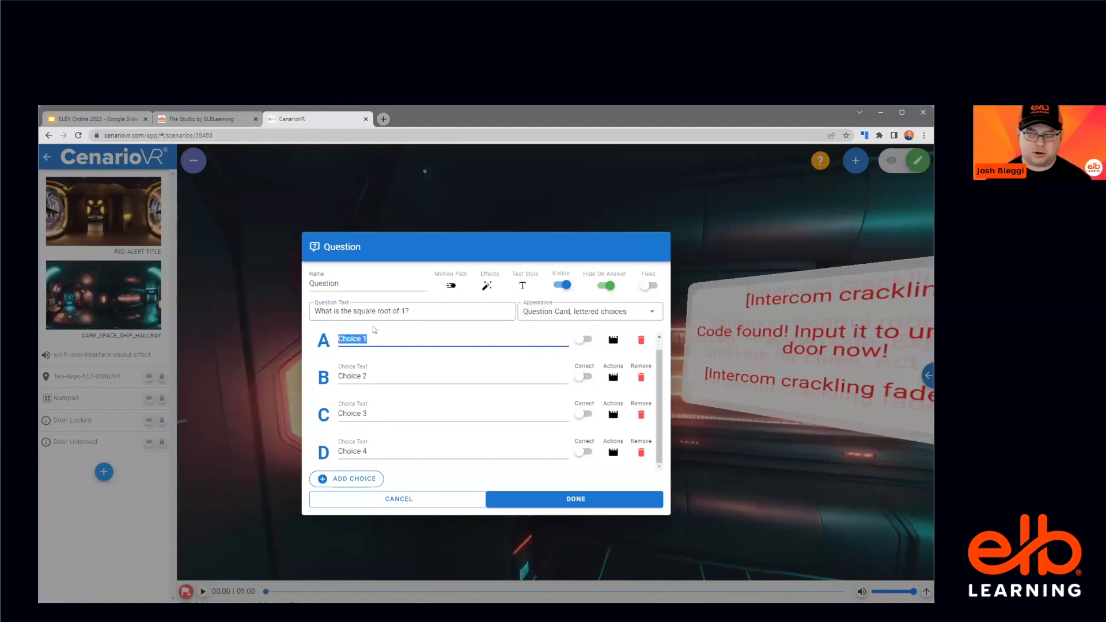
{"action": "type", "text": "1"}
{"action": "double_click", "coordinate": [354, 377]}
{"action": "key", "text": "BackSpace"}
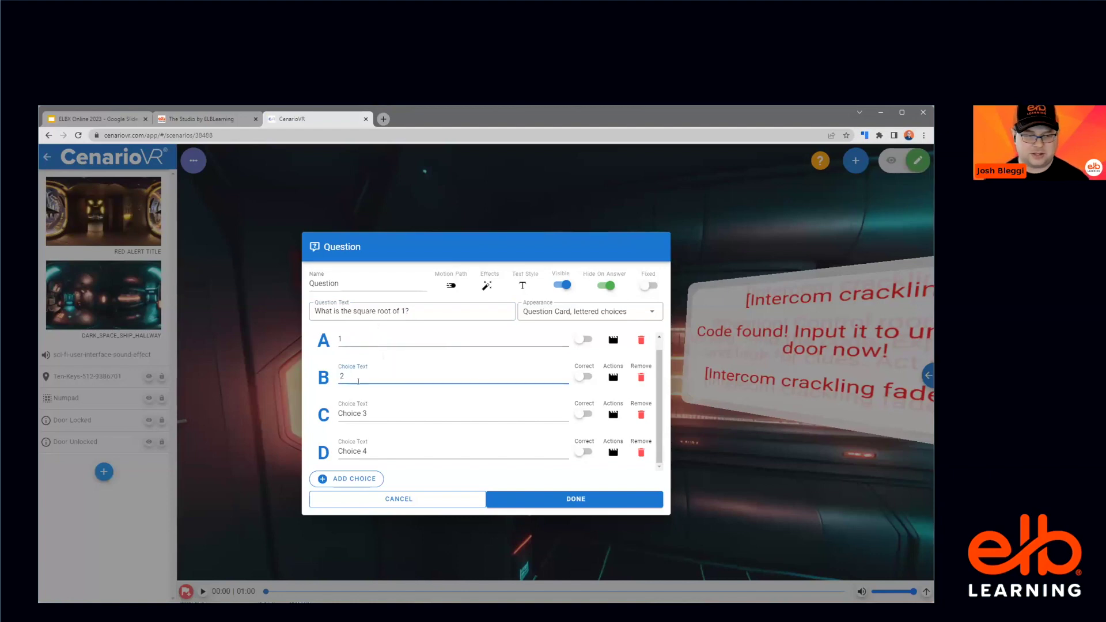
{"action": "triple_click", "coordinate": [366, 415]}
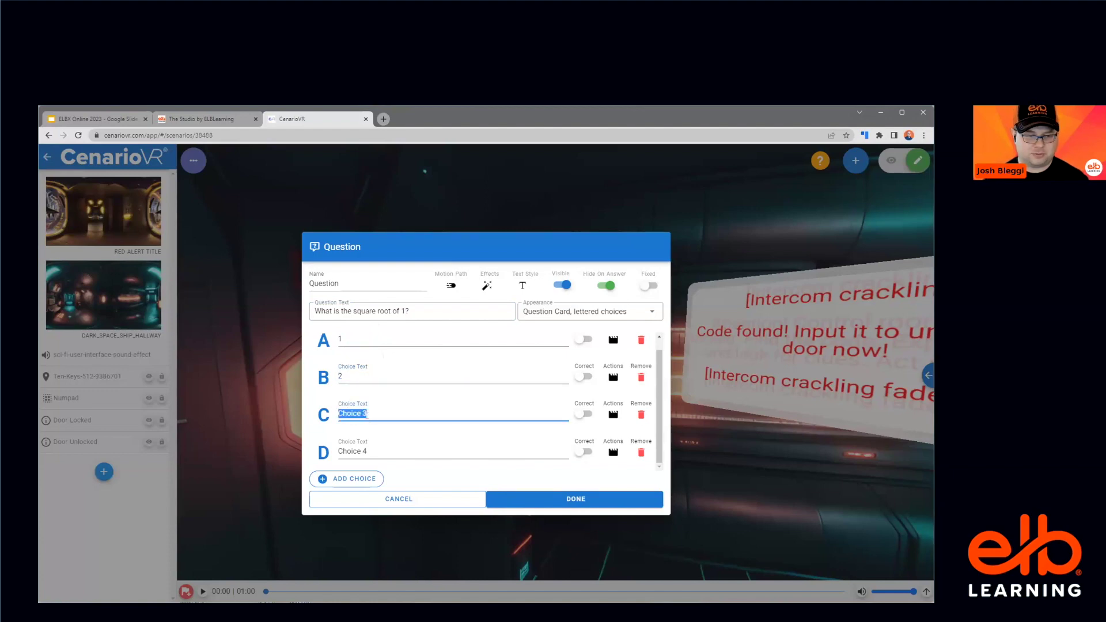
{"action": "type", "text": "3"}
{"action": "triple_click", "coordinate": [364, 449]}
{"action": "type", "text": "4"}
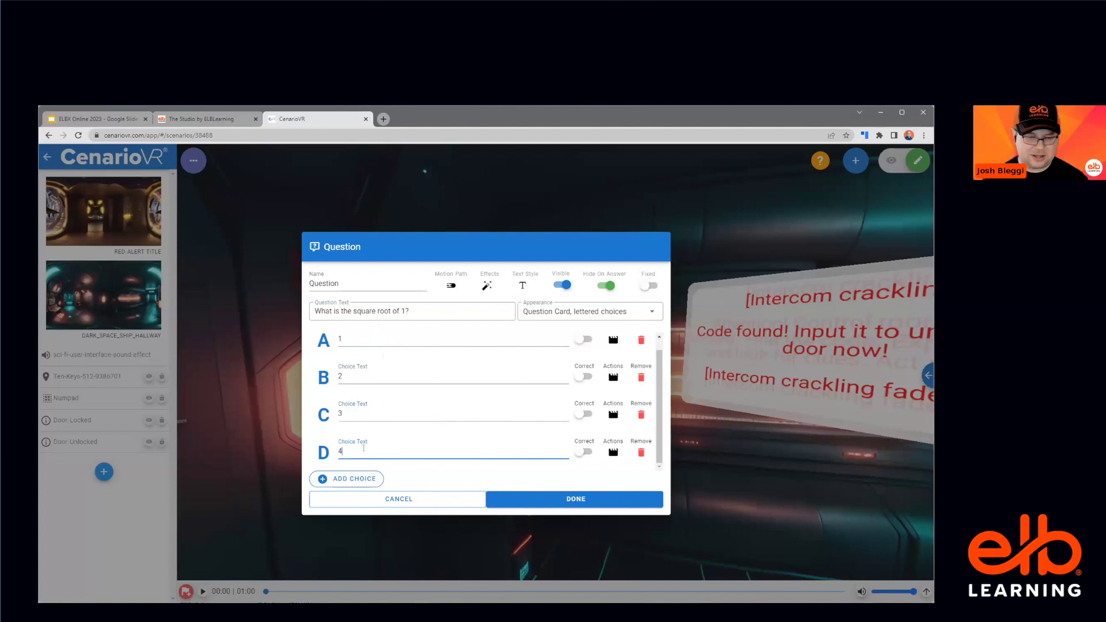
Step: Mark choice 1 as the correct answer and make the square root of 1 question initially hidden
{"action": "left_click", "coordinate": [583, 339]}
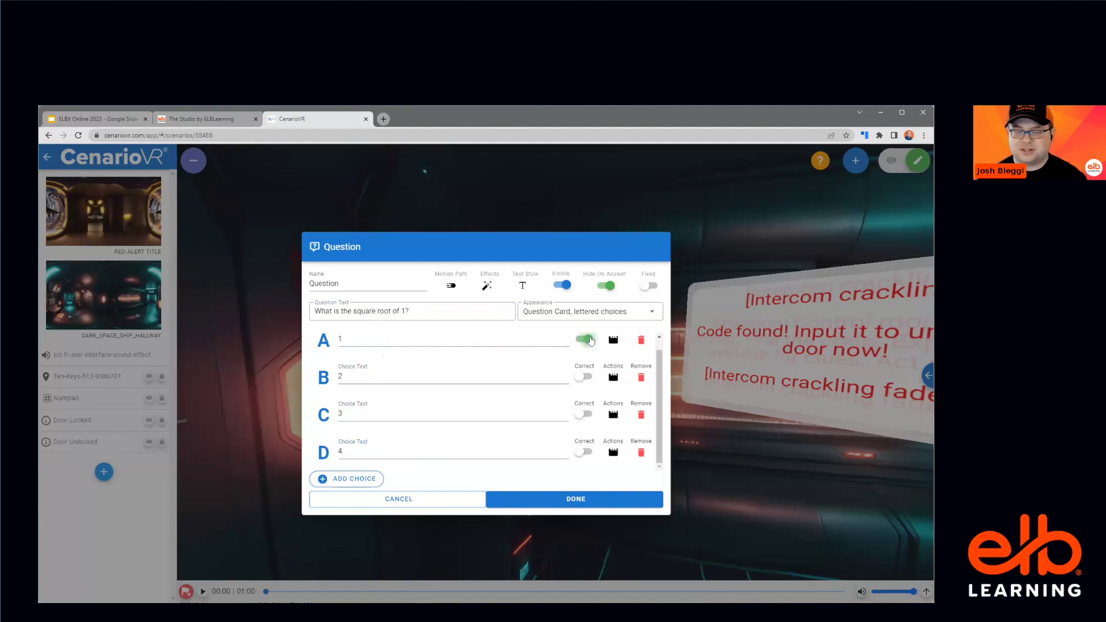
{"action": "left_click", "coordinate": [550, 503]}
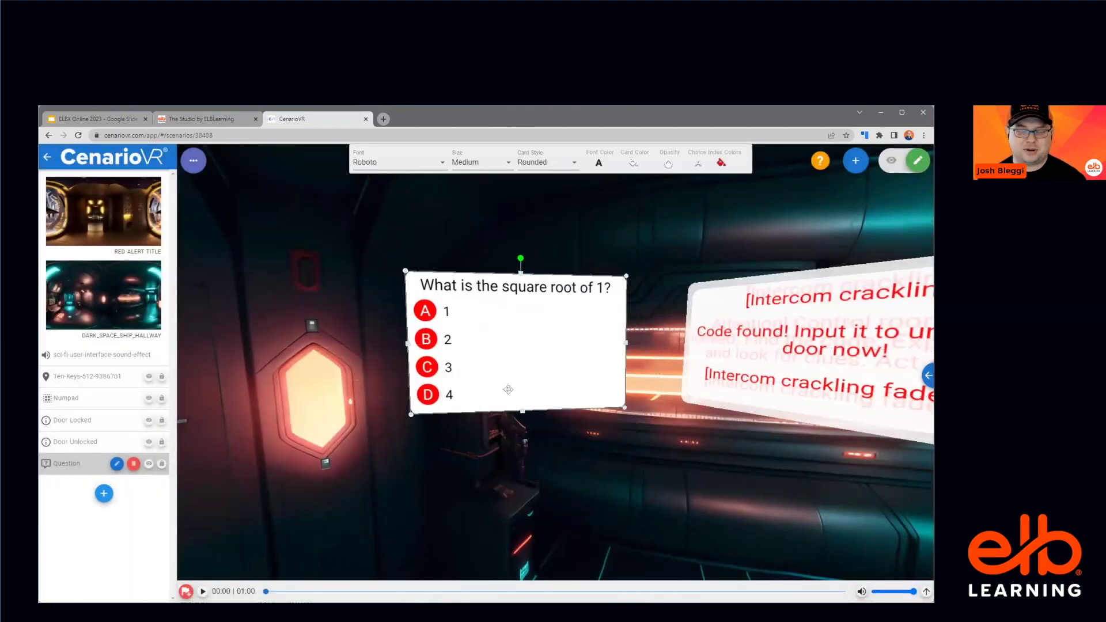
{"action": "double_click", "coordinate": [521, 338]}
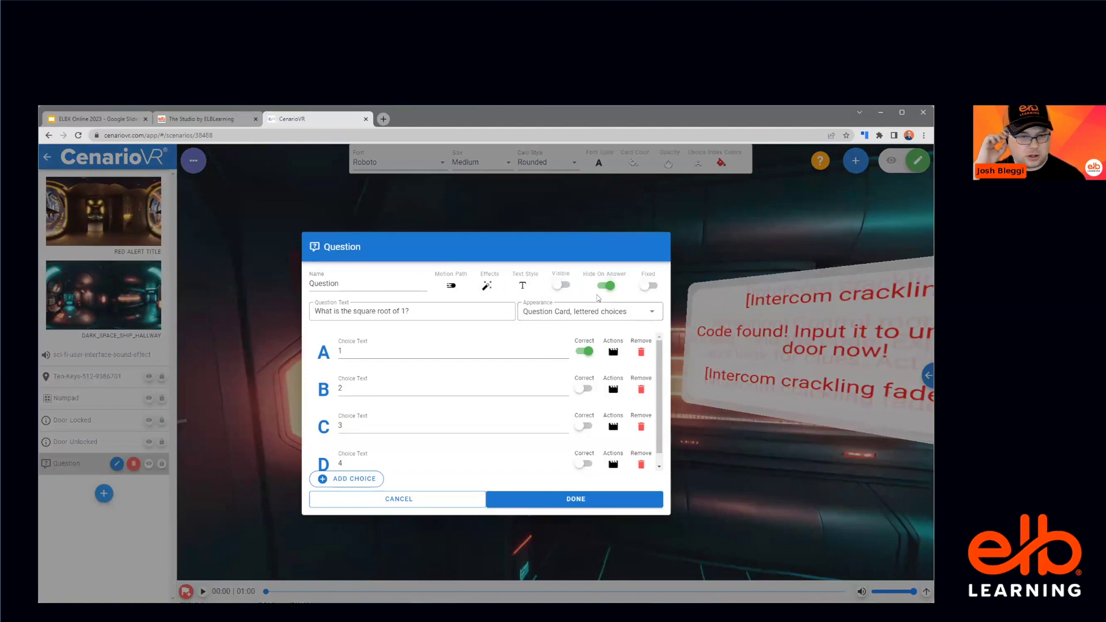
{"action": "left_click", "coordinate": [605, 499]}
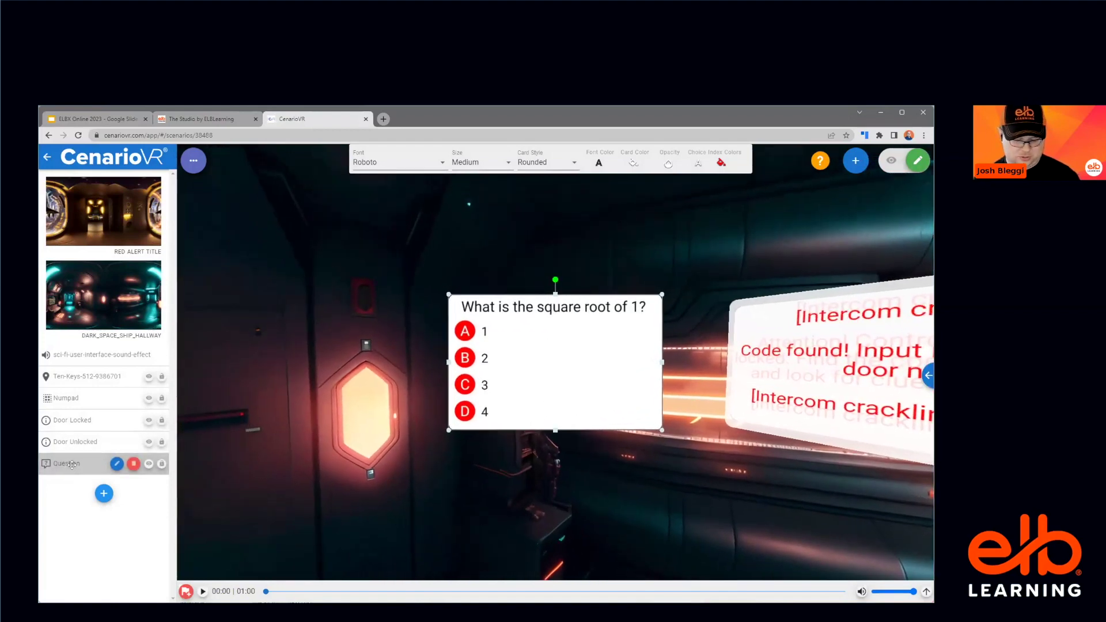
Step: Duplicate the square root of 1 question and place the copy on the wall to the left of the hexagonal light
{"action": "key", "text": "ctrl+c"}
{"action": "key", "text": "ctrl+v"}
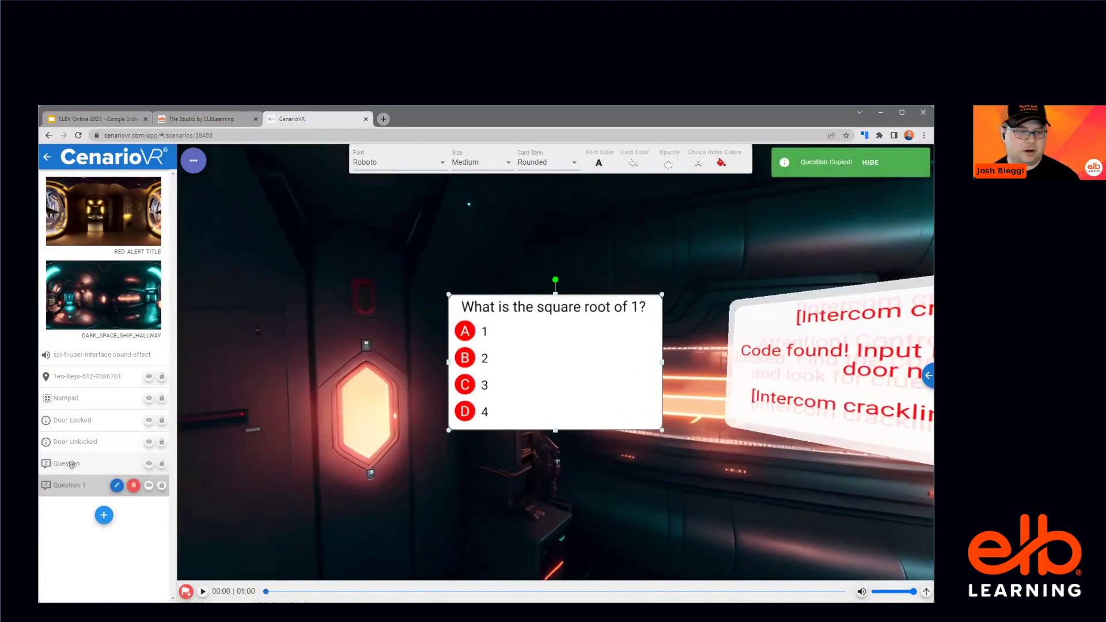
{"action": "left_click_drag", "start_coordinate": [430, 399], "coordinate": [303, 371]}
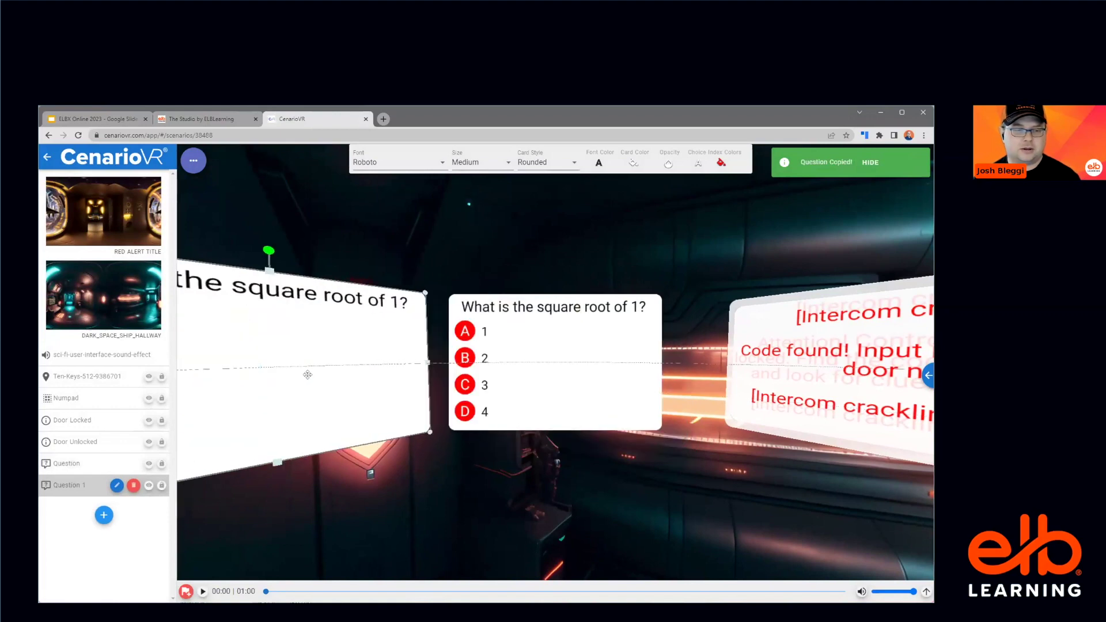
{"action": "left_click", "coordinate": [818, 507]}
{"action": "left_click_drag", "start_coordinate": [625, 371], "coordinate": [451, 386]}
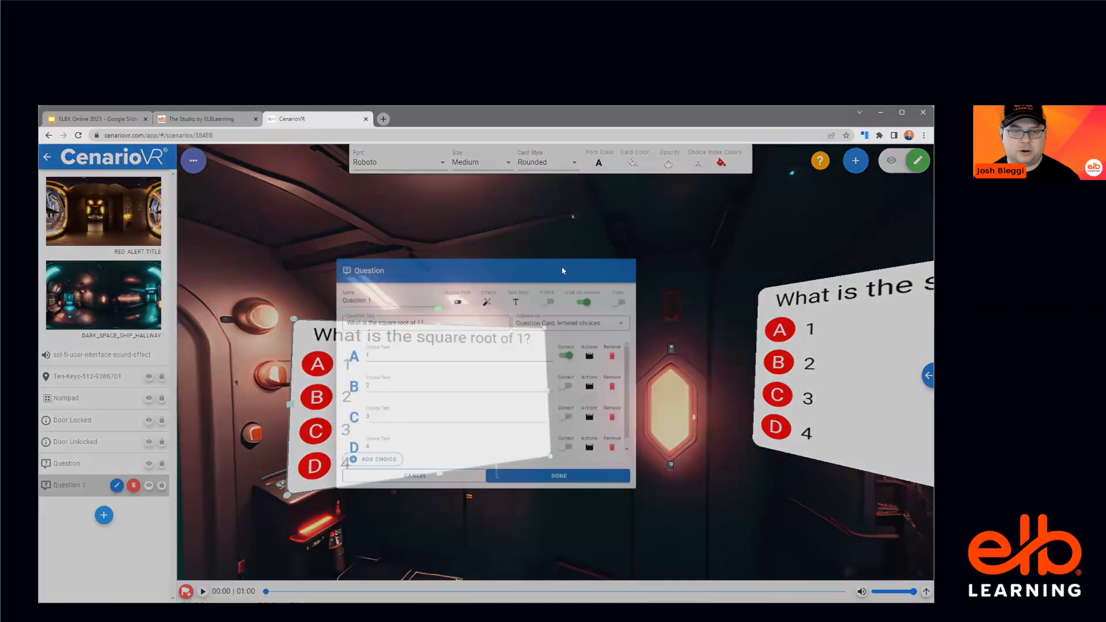
Step: Change the copied question's text to "What is the square root of 4?" and mark choice 2 as correct
{"action": "double_click", "coordinate": [509, 345]}
{"action": "left_click", "coordinate": [405, 311]}
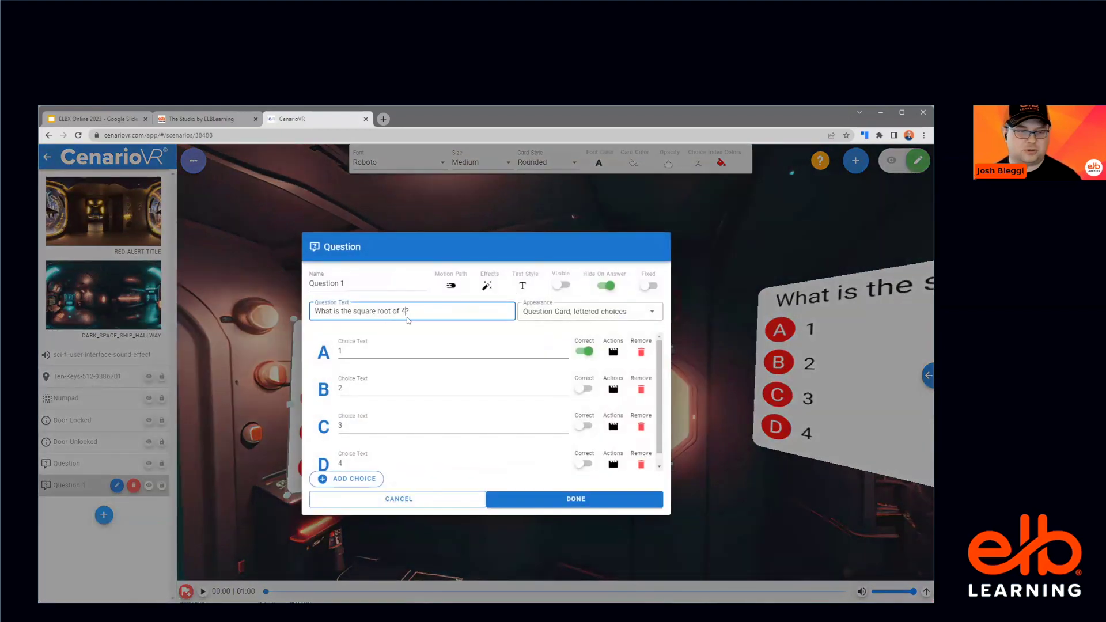
{"action": "left_click", "coordinate": [584, 389]}
{"action": "left_click", "coordinate": [598, 493]}
Step: Rename the original square root of 1 question as Question 1
{"action": "left_click_drag", "start_coordinate": [598, 493], "coordinate": [704, 459]}
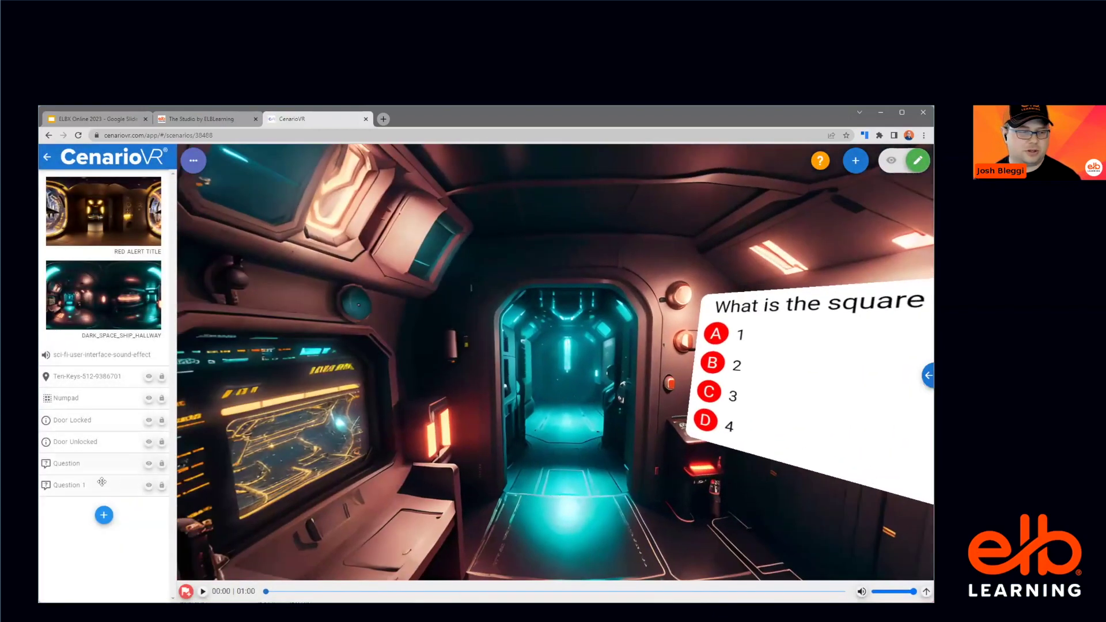
{"action": "left_click", "coordinate": [102, 482]}
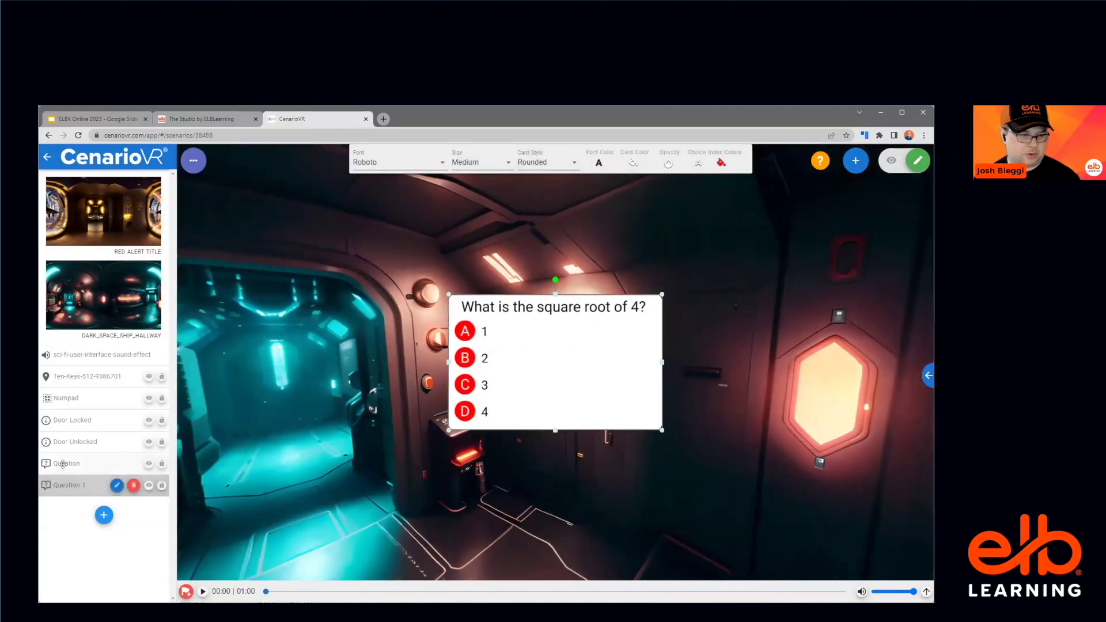
{"action": "left_click", "coordinate": [61, 466]}
{"action": "double_click", "coordinate": [456, 304]}
{"action": "left_click", "coordinate": [377, 282]}
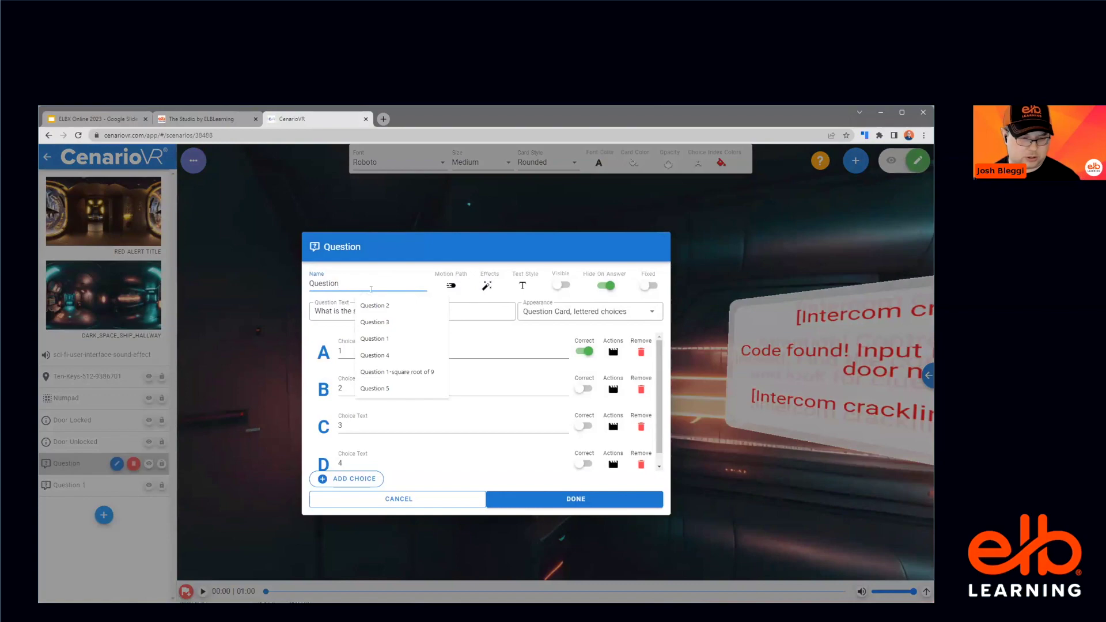
{"action": "type", "text": "1"}
{"action": "left_click", "coordinate": [576, 499]}
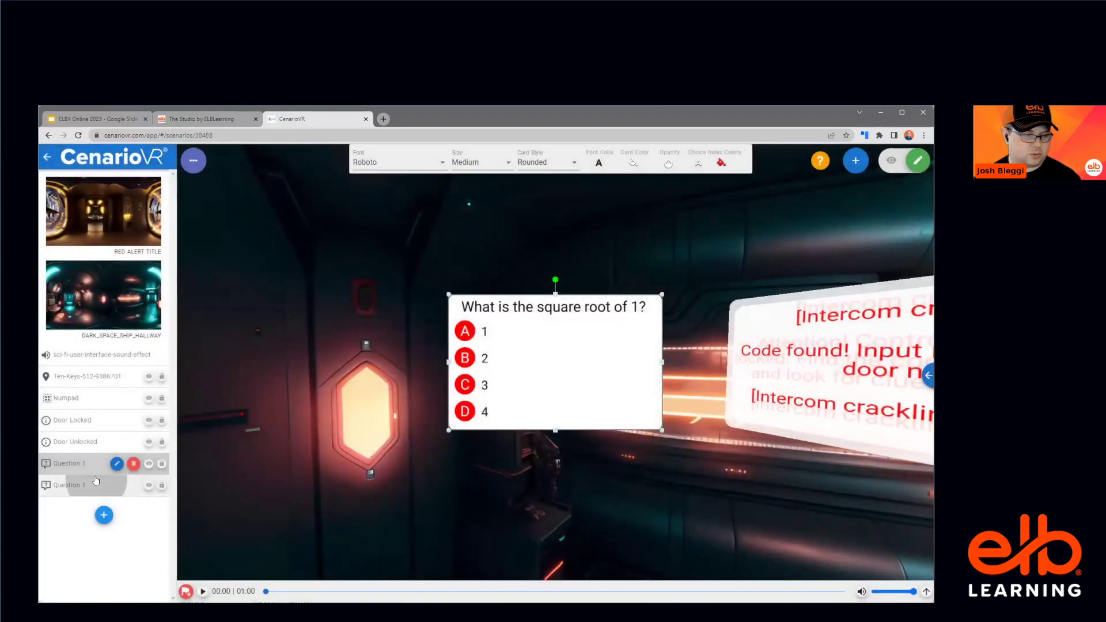
Step: Rename the square root of 4 question as Question 2
{"action": "left_click", "coordinate": [116, 487]}
{"action": "left_click", "coordinate": [116, 485]}
{"action": "left_click", "coordinate": [348, 285]}
{"action": "key", "text": "BackSpace"}
{"action": "type", "text": "2"}
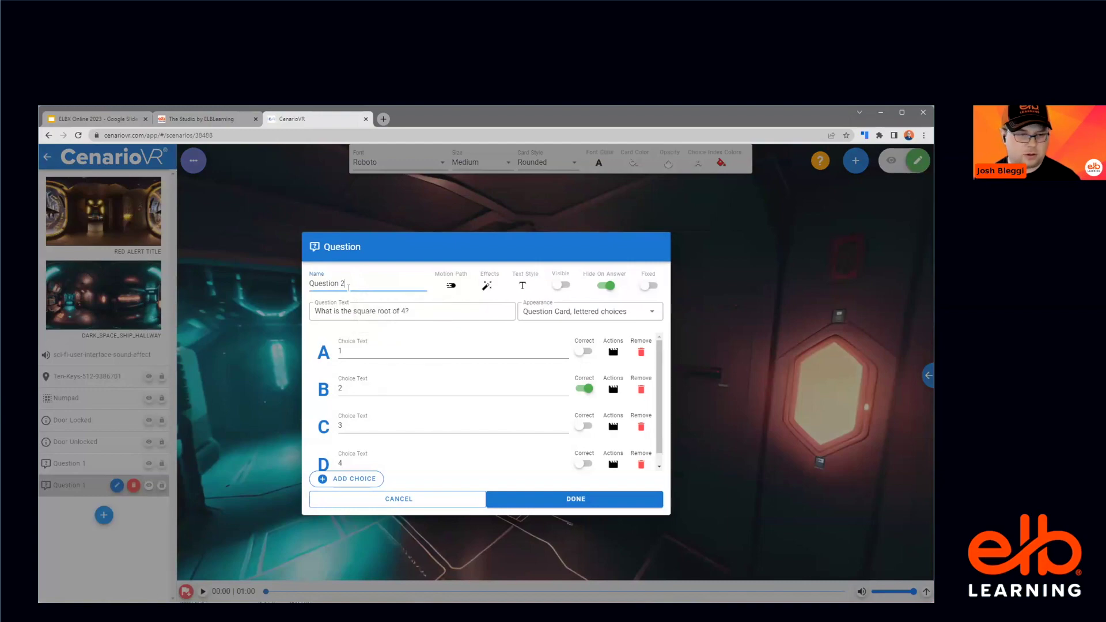
{"action": "left_click", "coordinate": [550, 497]}
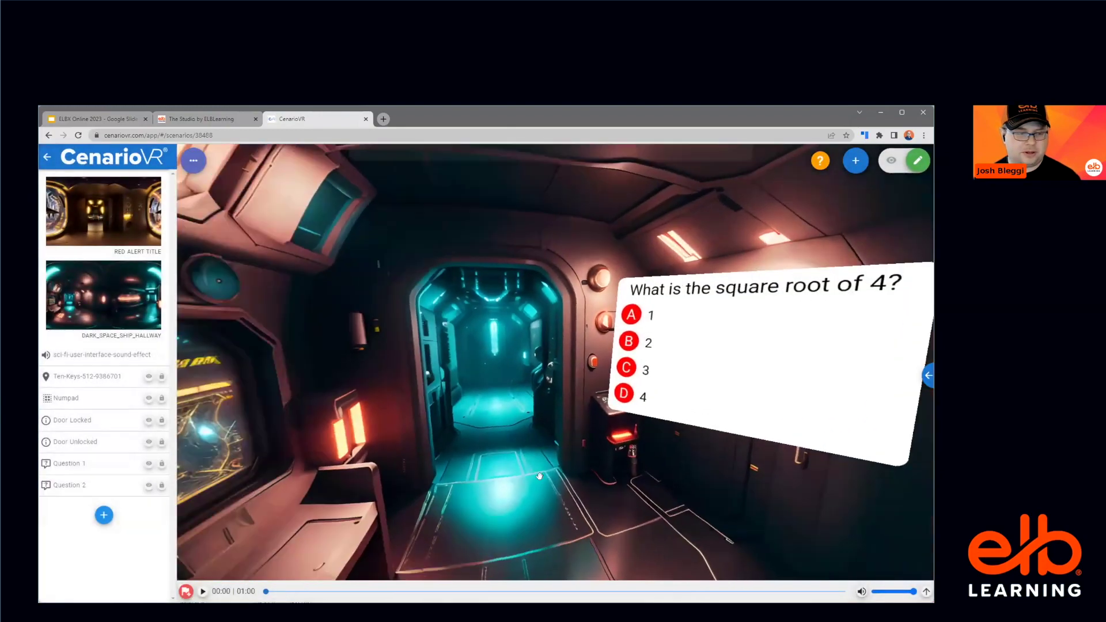
Step: Duplicate Question 2 and place the copy to the left of the teal doorway, beside the console screen
{"action": "left_click", "coordinate": [71, 489]}
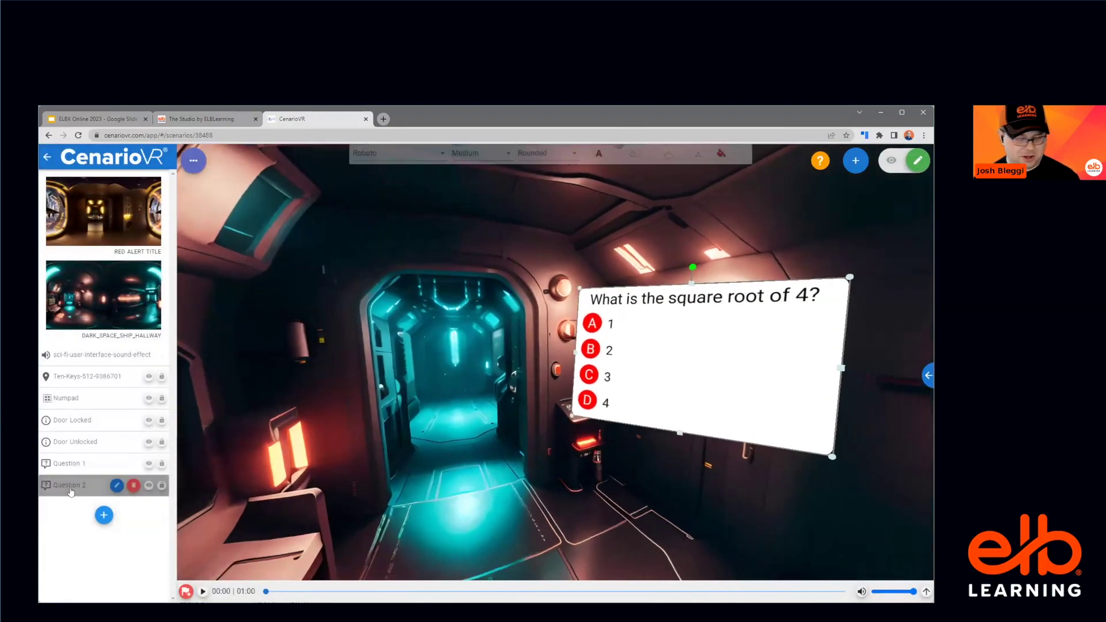
{"action": "key", "text": "ctrl+c"}
{"action": "key", "text": "ctrl+v"}
{"action": "left_click_drag", "start_coordinate": [531, 420], "coordinate": [201, 375]}
{"action": "left_click_drag", "start_coordinate": [806, 403], "coordinate": [565, 394]}
{"action": "left_click", "coordinate": [566, 393]}
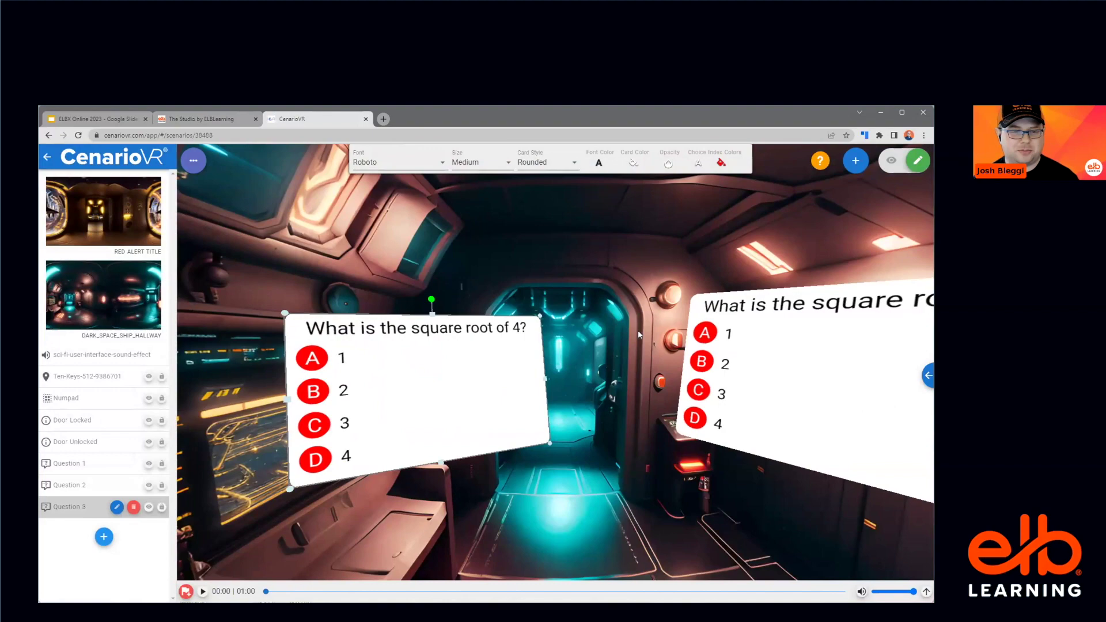
Step: Change Question 3's text to "What is the square root of 9?" and mark choice 3 as correct
{"action": "double_click", "coordinate": [476, 392]}
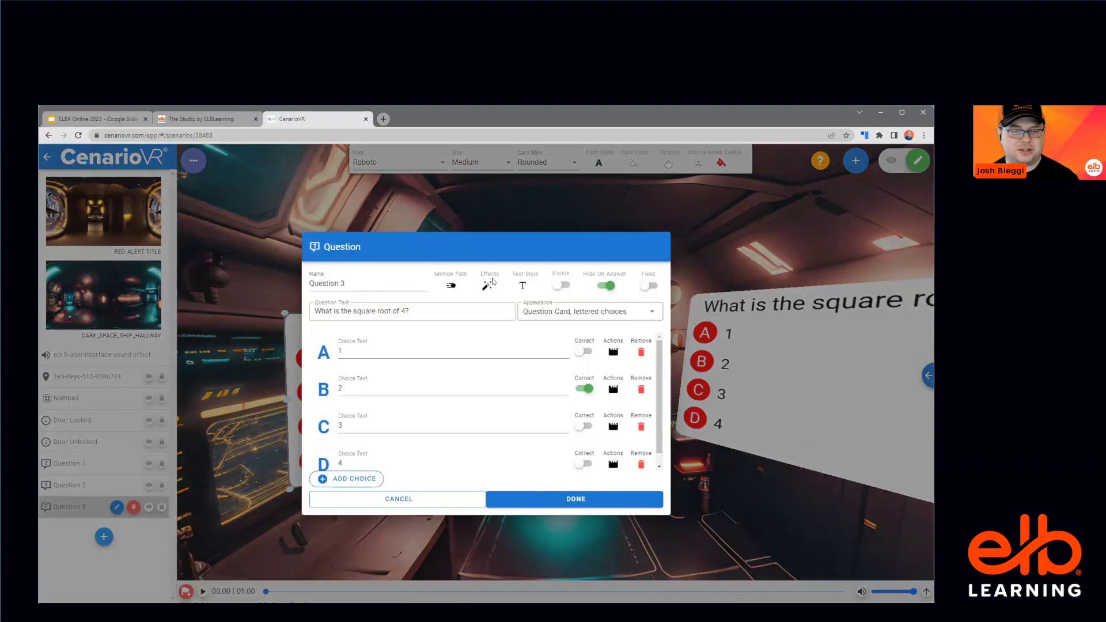
{"action": "left_click", "coordinate": [405, 311]}
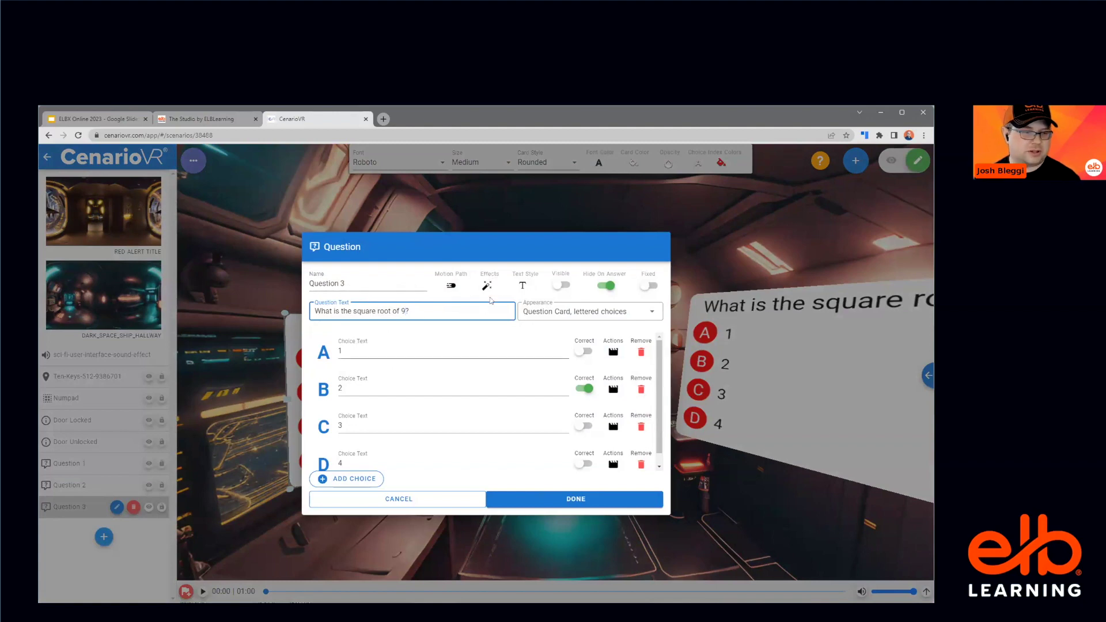
{"action": "left_click", "coordinate": [595, 423]}
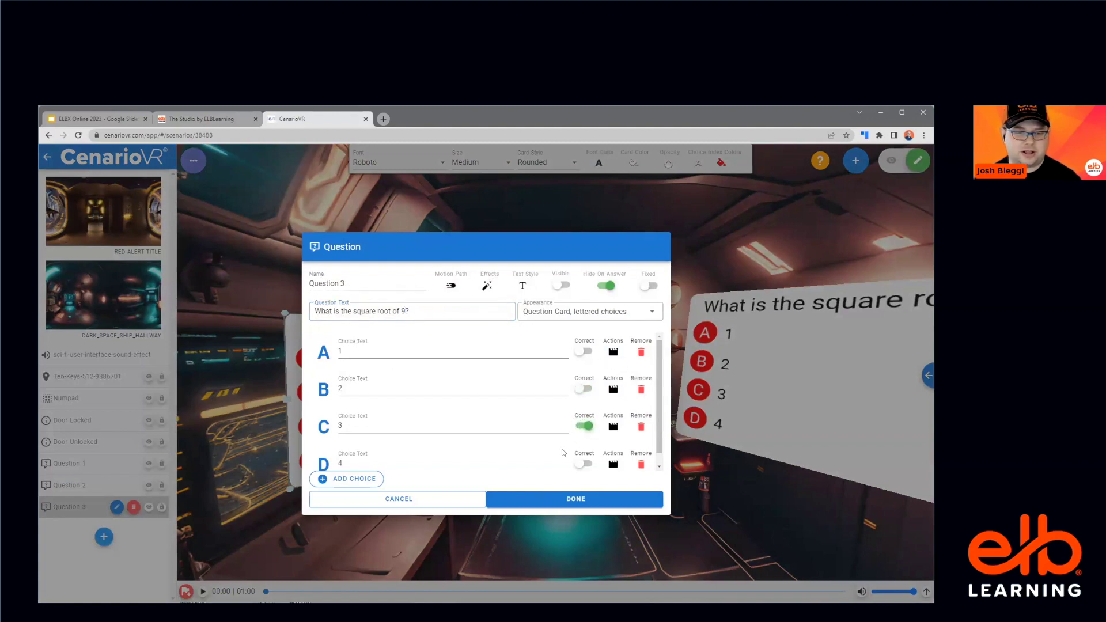
{"action": "left_click", "coordinate": [551, 507]}
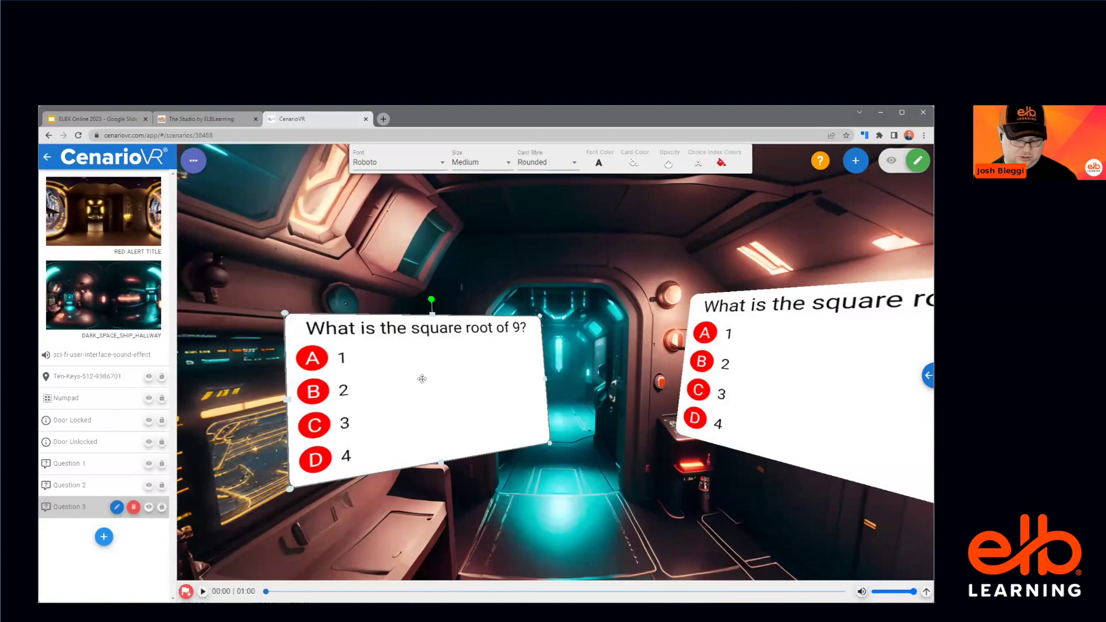
Step: Duplicate Question 3 and place the copy between the intercom message cards and the number pad
{"action": "key", "text": "ctrl+c"}
{"action": "key", "text": "ctrl+v"}
{"action": "left_click_drag", "start_coordinate": [573, 385], "coordinate": [372, 354]}
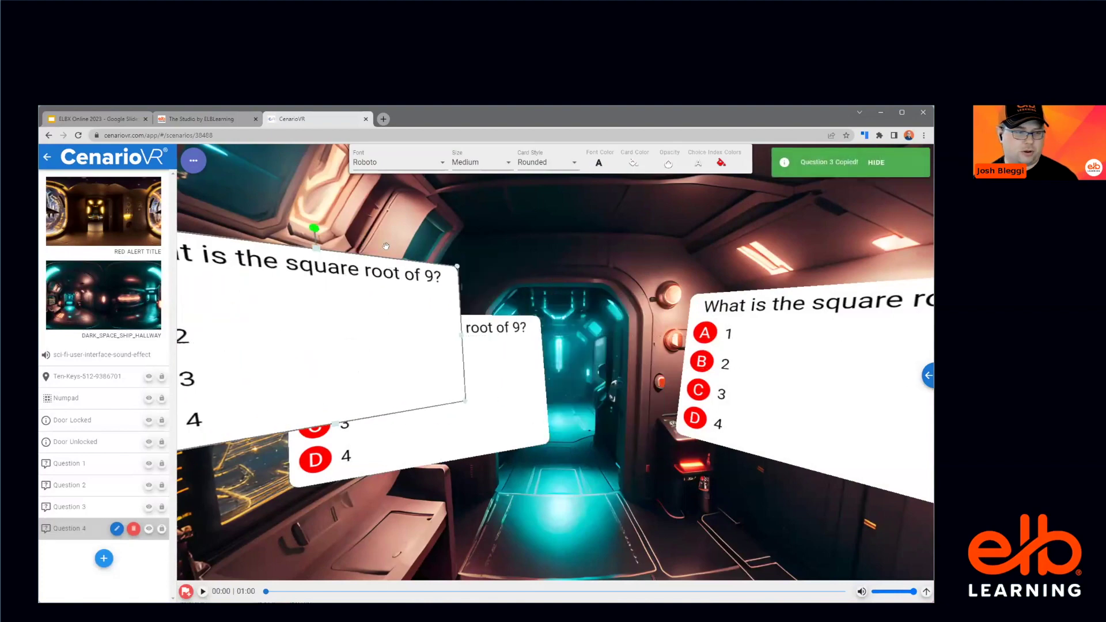
{"action": "left_click_drag", "start_coordinate": [322, 198], "coordinate": [720, 219]}
{"action": "left_click_drag", "start_coordinate": [807, 323], "coordinate": [368, 339]}
{"action": "left_click_drag", "start_coordinate": [374, 299], "coordinate": [795, 314]}
{"action": "left_click_drag", "start_coordinate": [629, 427], "coordinate": [490, 426]}
Step: Change Question 4's text to "What is the square root of 16?", mark choice 4 as correct, and shift the card slightly away from the number pad
{"action": "double_click", "coordinate": [486, 427]}
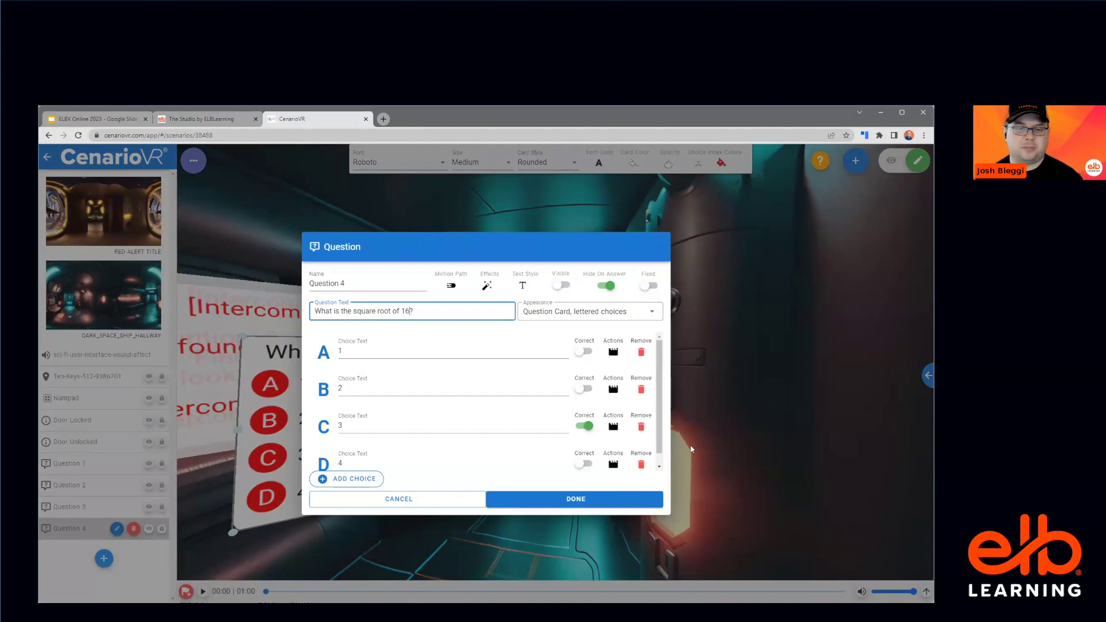
{"action": "left_click", "coordinate": [583, 464]}
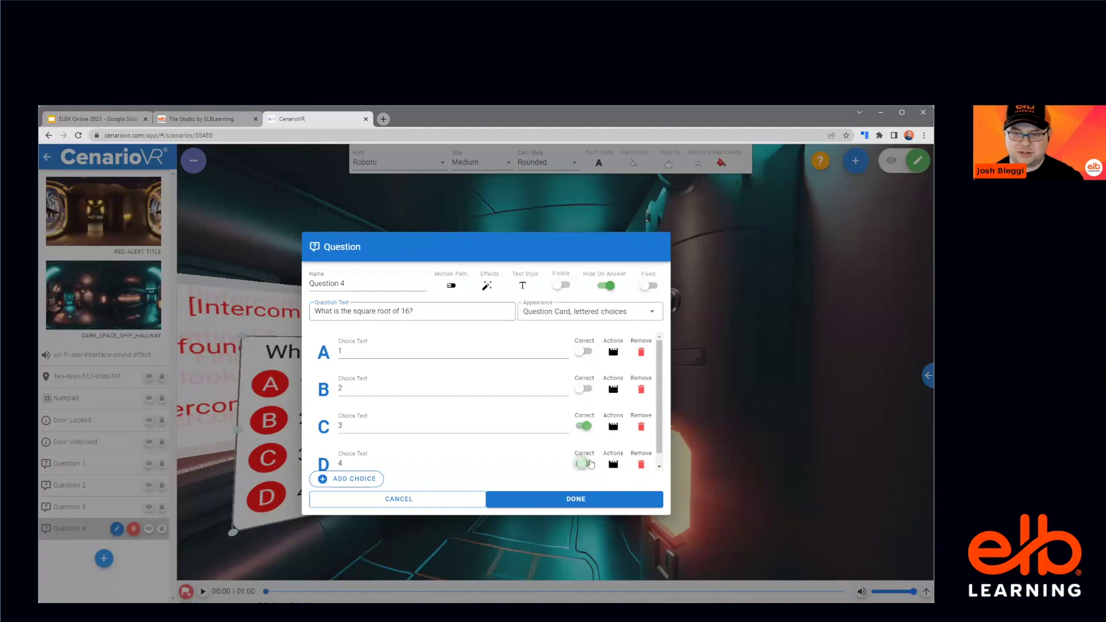
{"action": "left_click", "coordinate": [599, 502]}
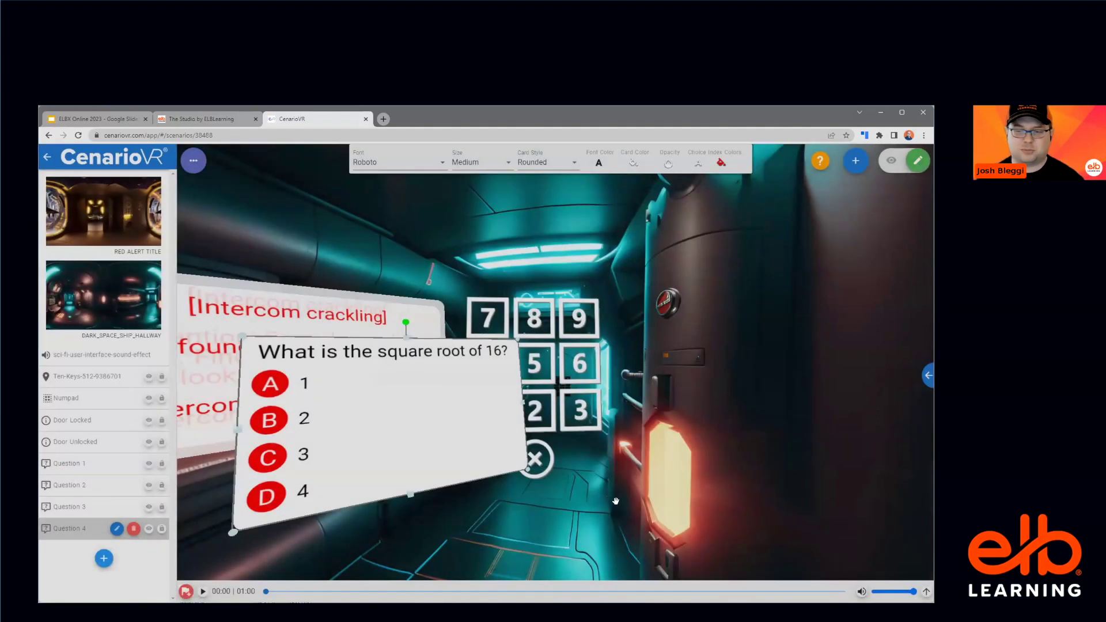
{"action": "left_click_drag", "start_coordinate": [486, 465], "coordinate": [476, 451]}
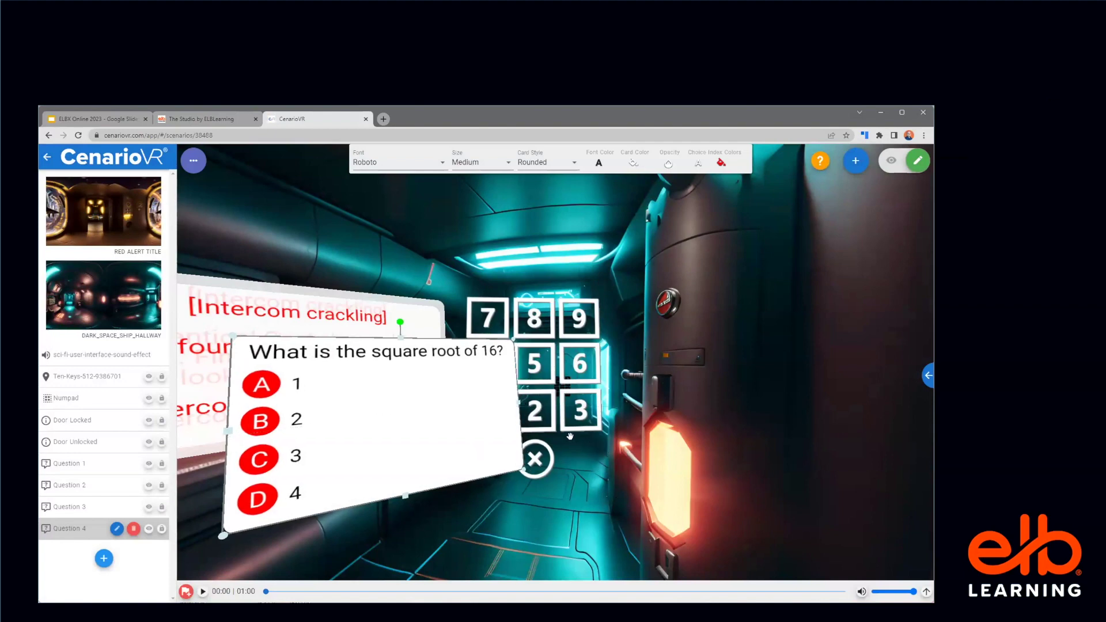
Step: Group Question 1 through Question 4 into a new layer
{"action": "left_click", "coordinate": [89, 470]}
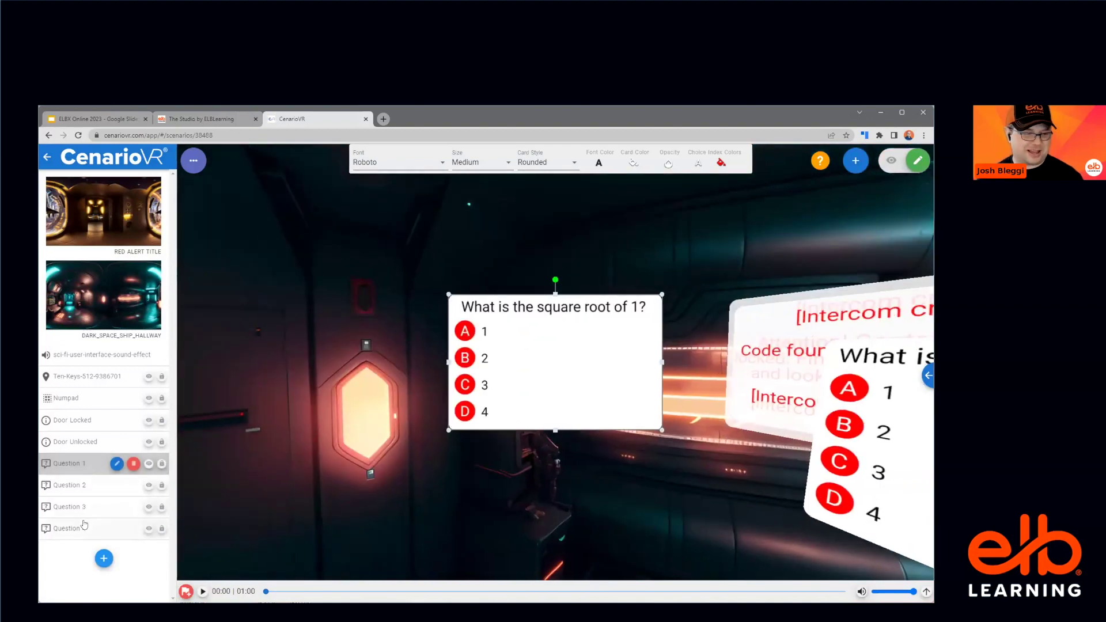
{"action": "left_click", "coordinate": [85, 525], "text": "shift"}
{"action": "right_click", "coordinate": [84, 525]}
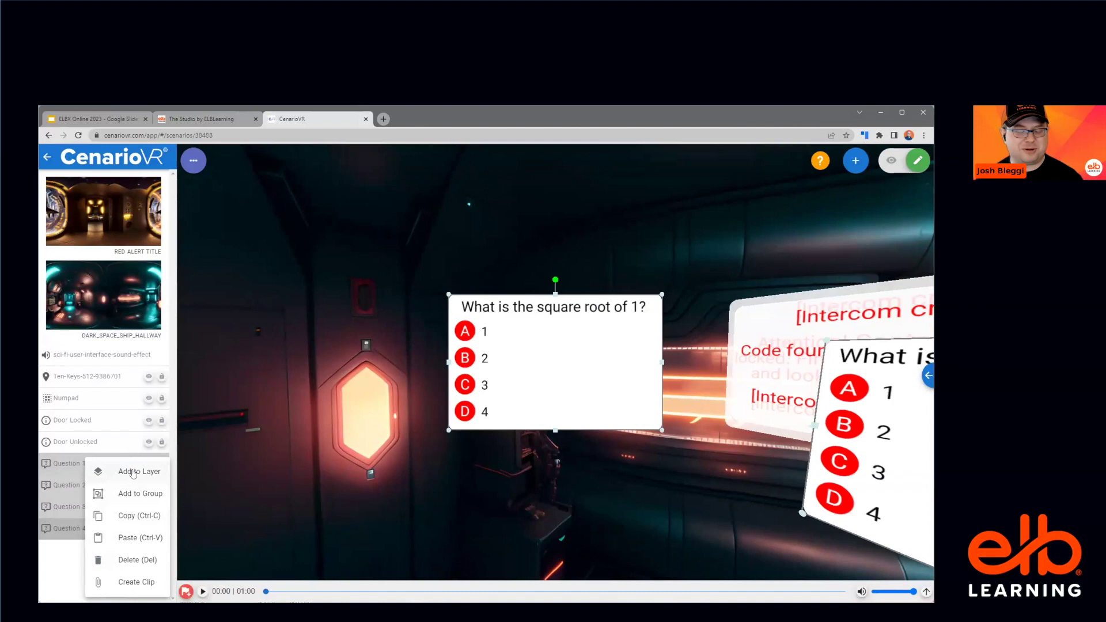
{"action": "left_click", "coordinate": [132, 472]}
Step: Rename the new layer containing the four questions as Questions
{"action": "left_click", "coordinate": [90, 466]}
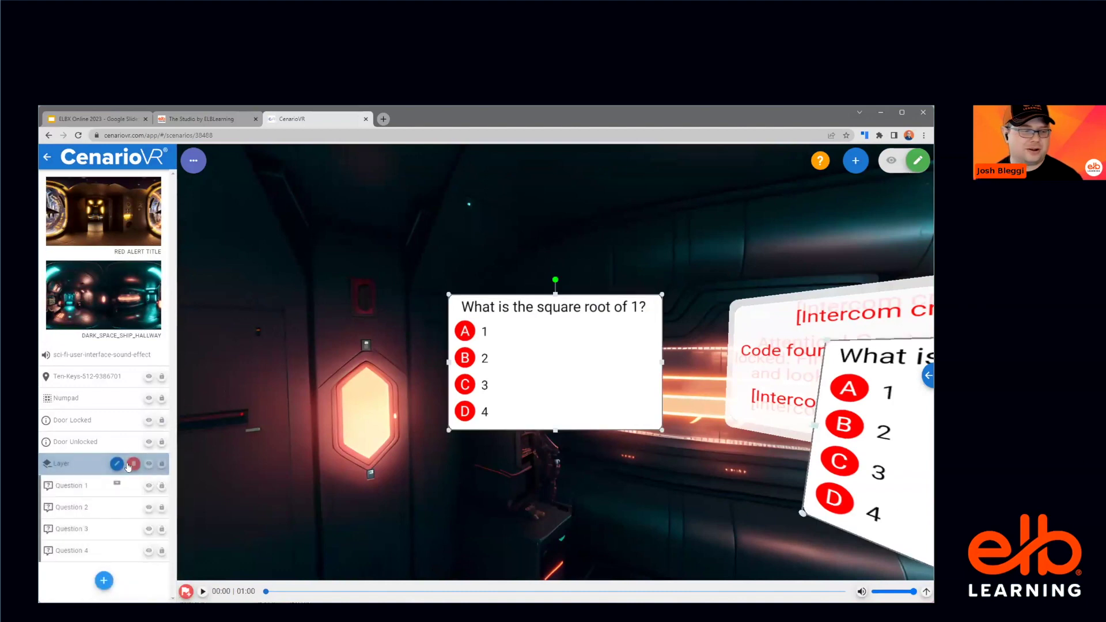
{"action": "left_click", "coordinate": [116, 464]}
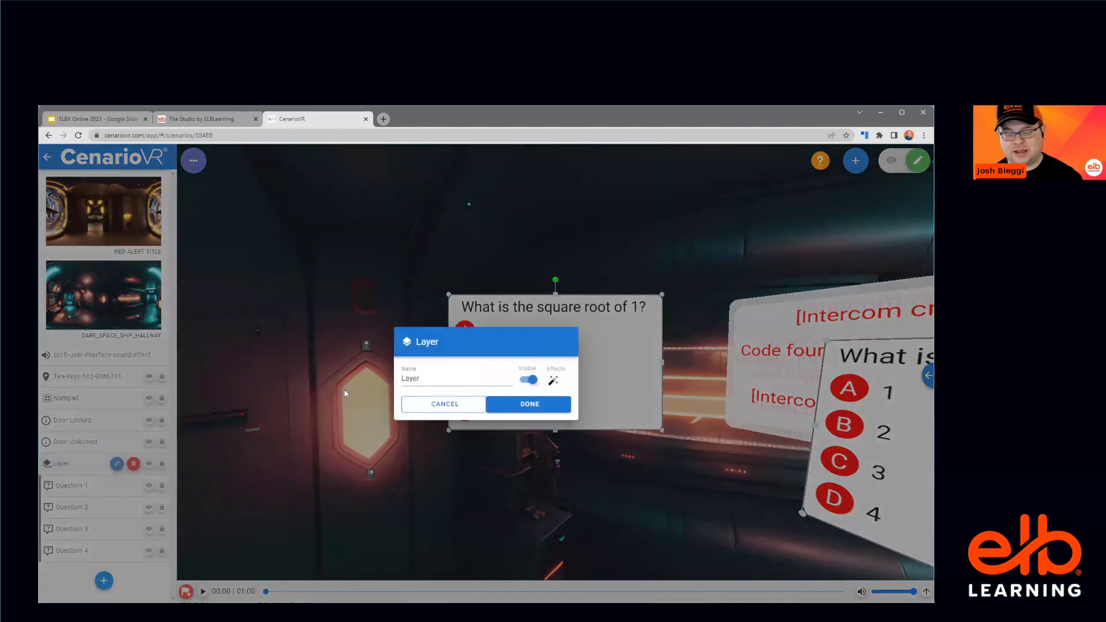
{"action": "double_click", "coordinate": [403, 378]}
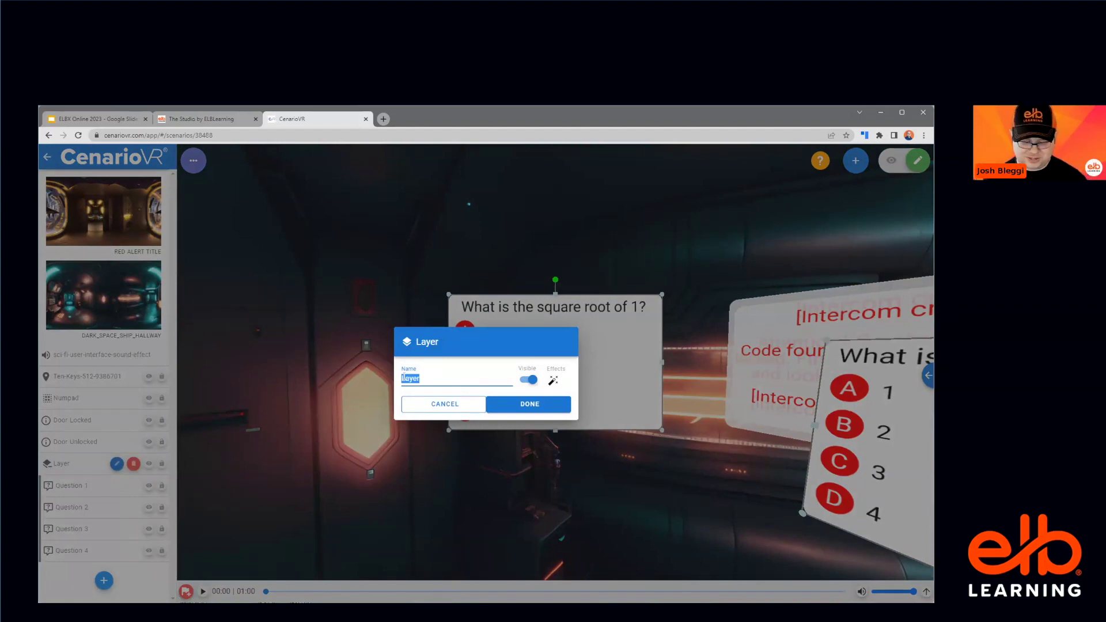
{"action": "type", "text": "Questions"}
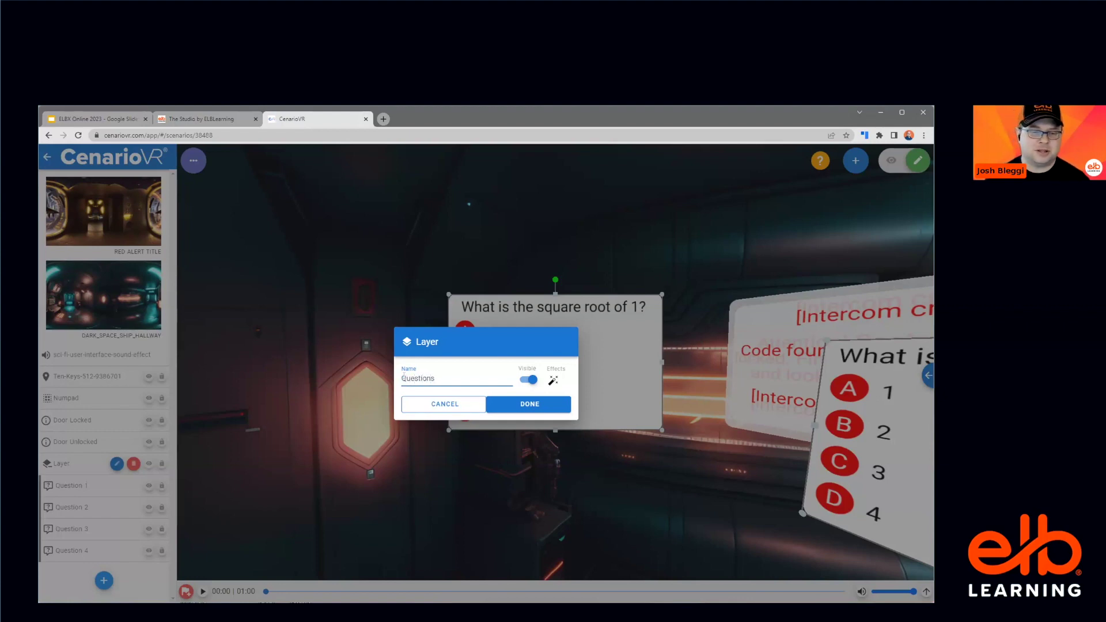
{"action": "left_click", "coordinate": [541, 408]}
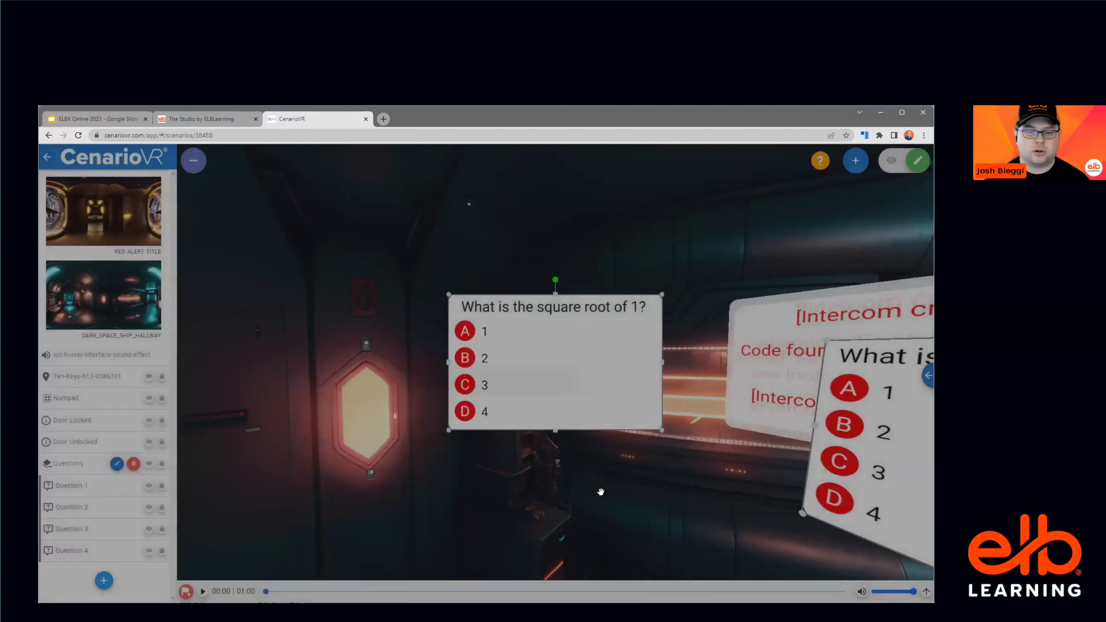
Step: Move the Question 4 card slightly upward and check Question 1's properties
{"action": "left_click_drag", "start_coordinate": [677, 516], "coordinate": [614, 496]}
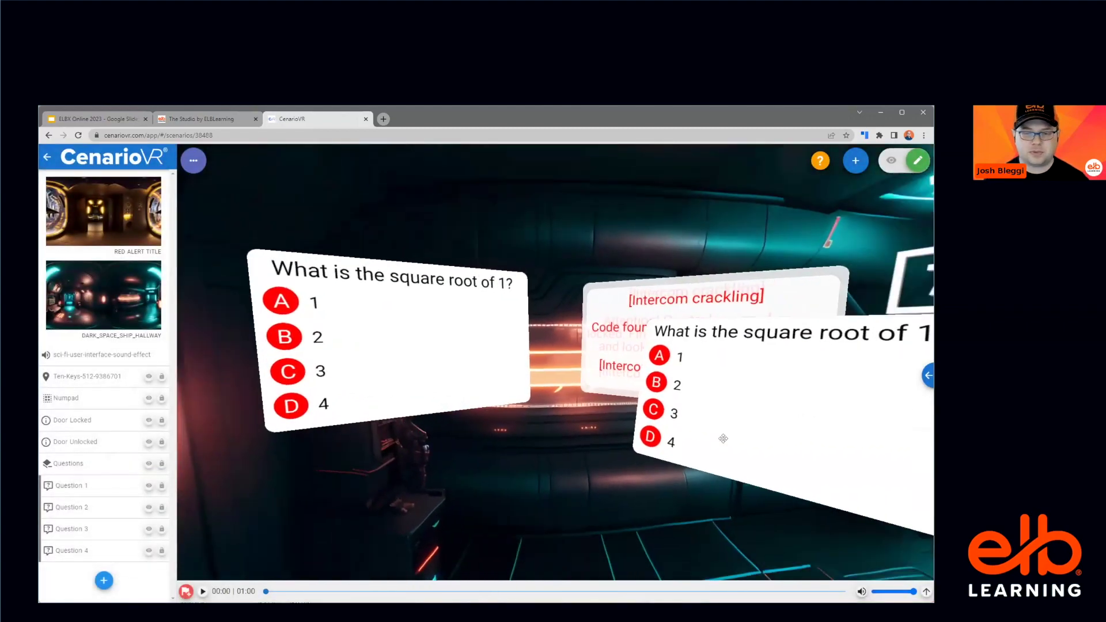
{"action": "left_click", "coordinate": [744, 399]}
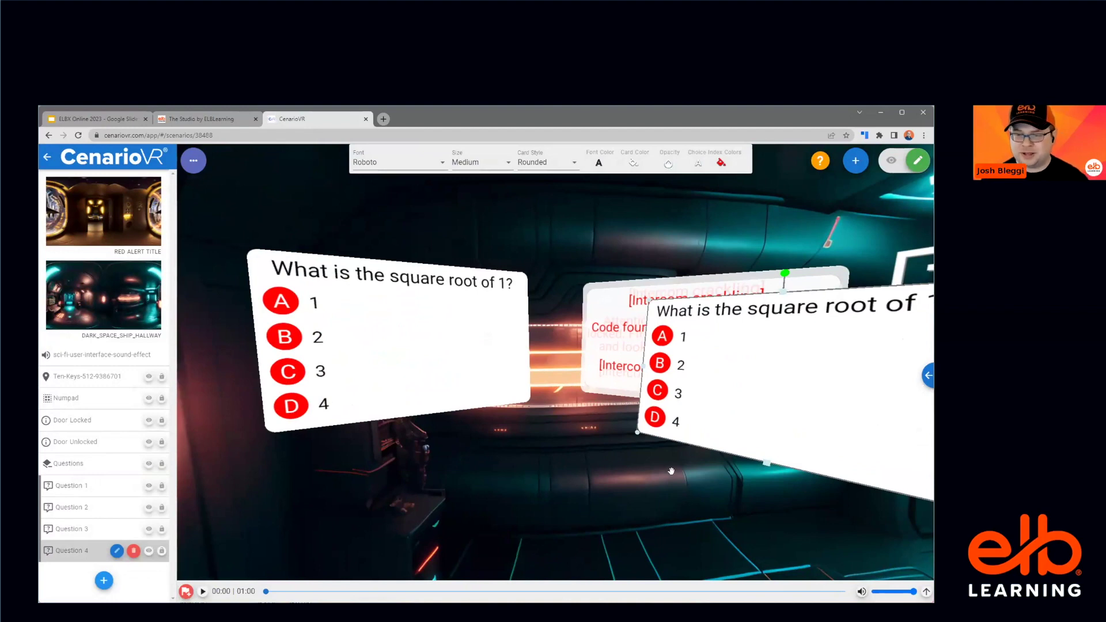
{"action": "double_click", "coordinate": [446, 369]}
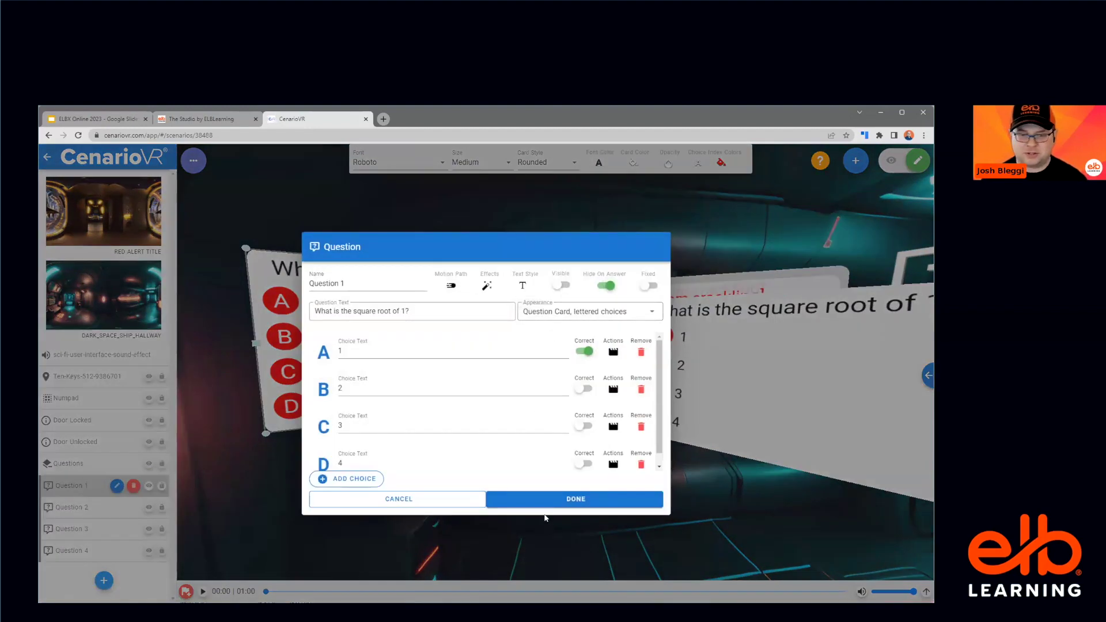
{"action": "left_click", "coordinate": [538, 499]}
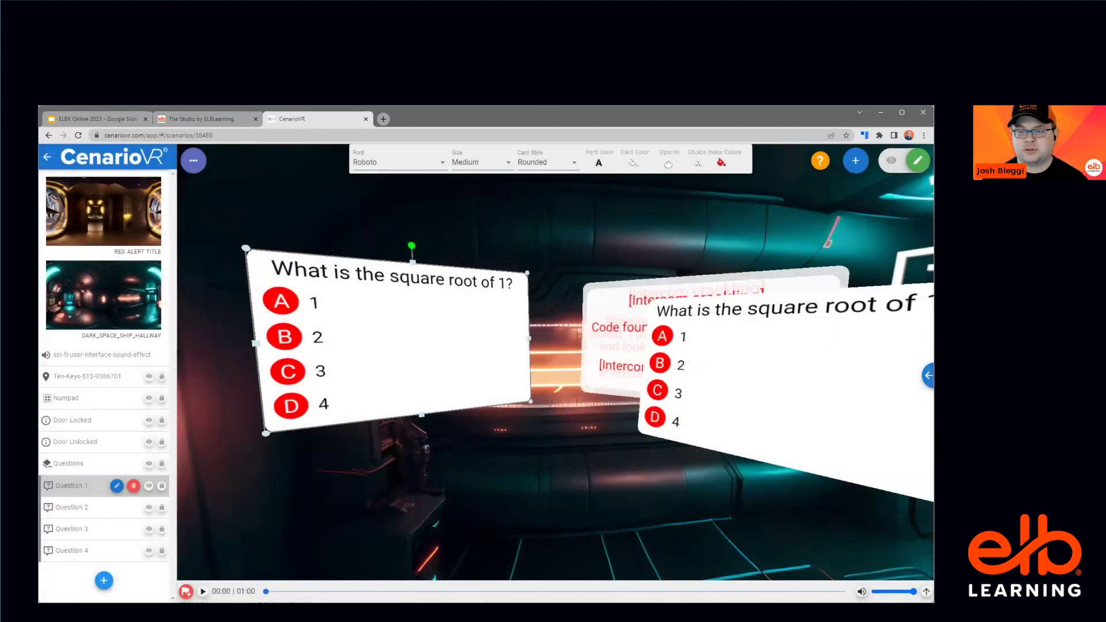
Step: Add a bright red icosahedron 3D shape as a hotspot and place it over the Question 1 card
{"action": "left_click", "coordinate": [929, 376]}
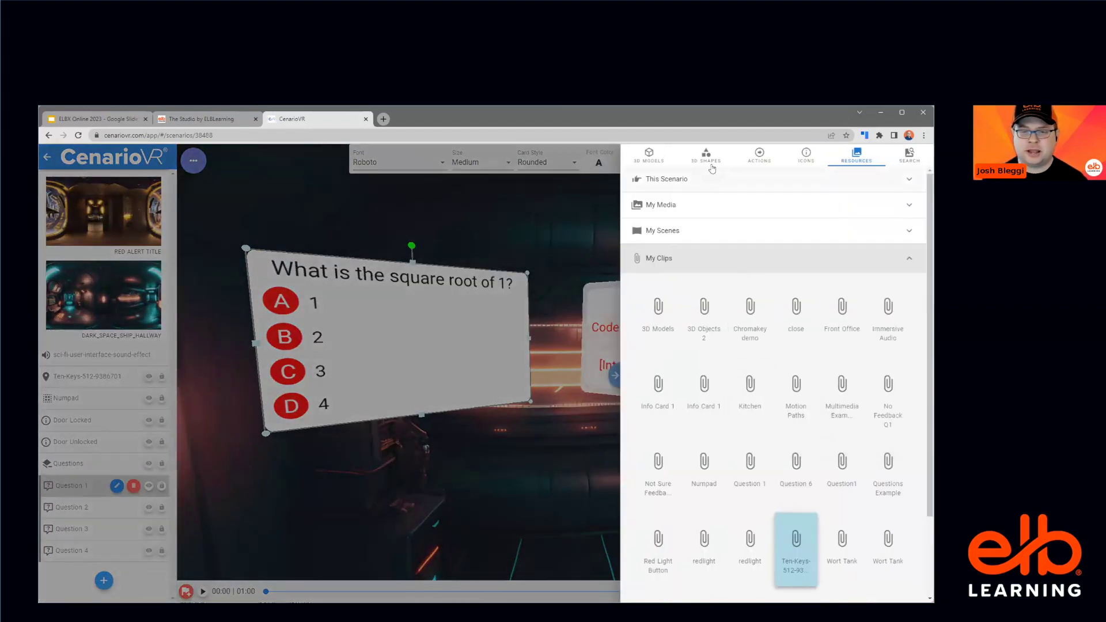
{"action": "left_click", "coordinate": [716, 162]}
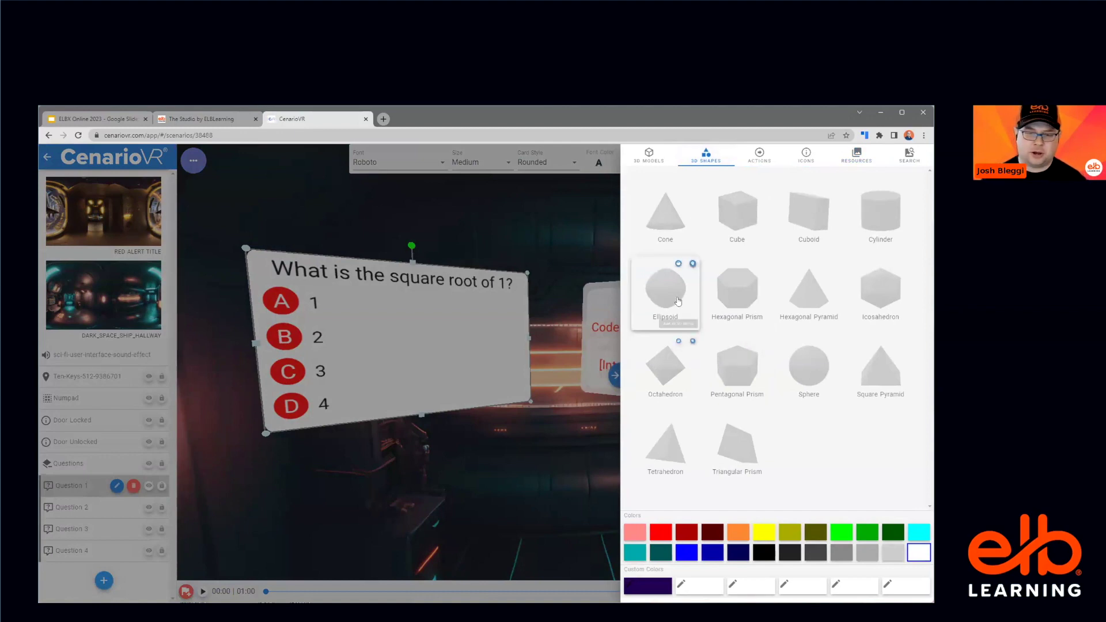
{"action": "mouse_move", "coordinate": [861, 292]}
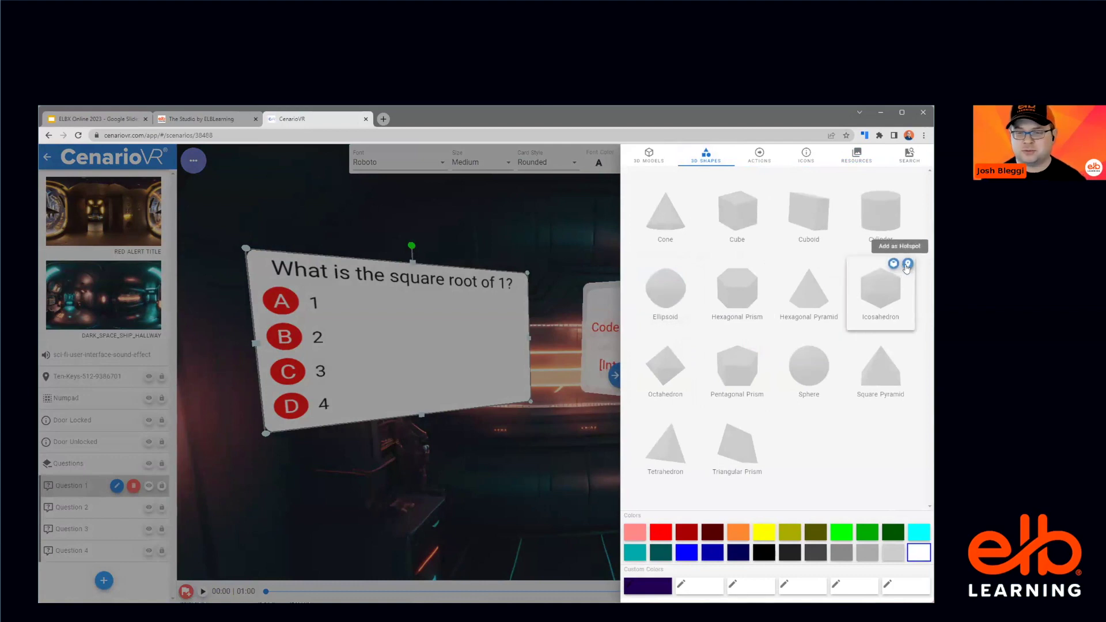
{"action": "left_click", "coordinate": [686, 532]}
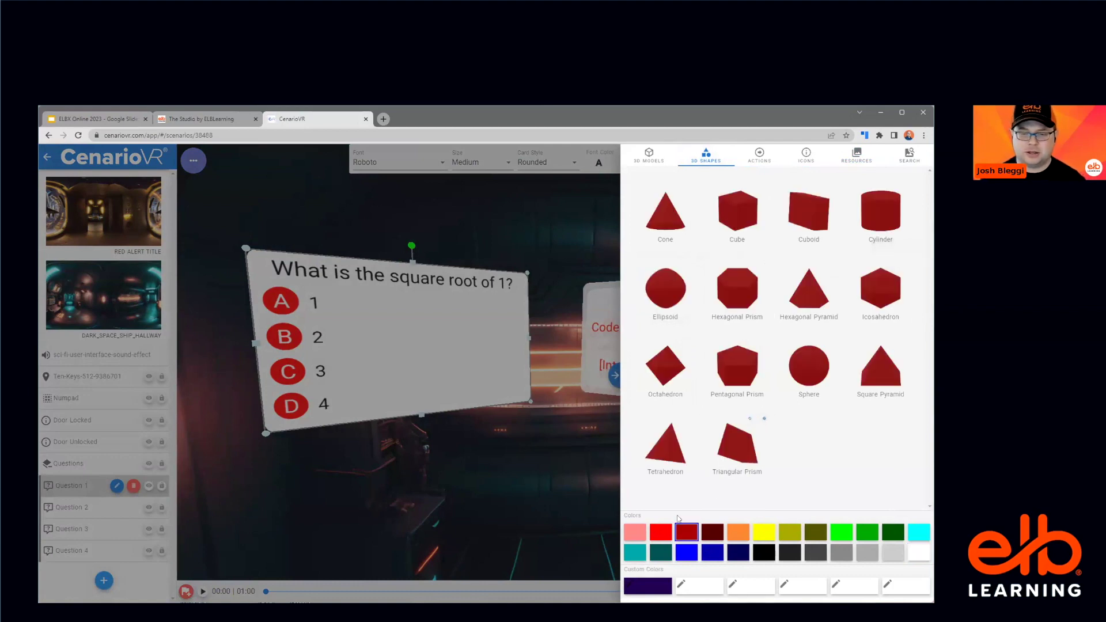
{"action": "left_click", "coordinate": [661, 531]}
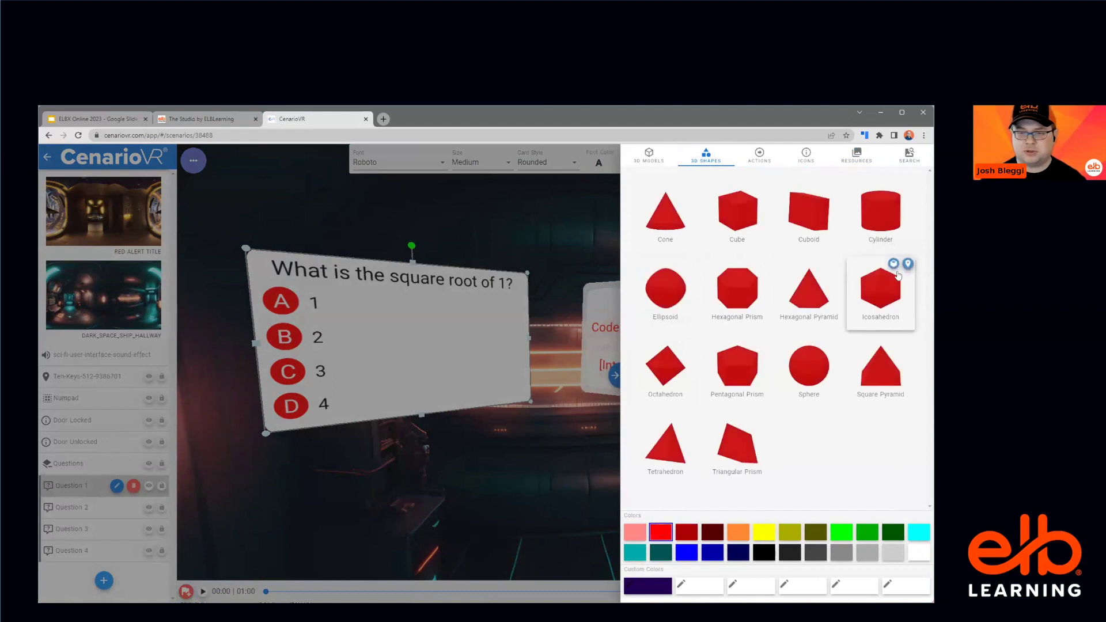
{"action": "left_click", "coordinate": [908, 265]}
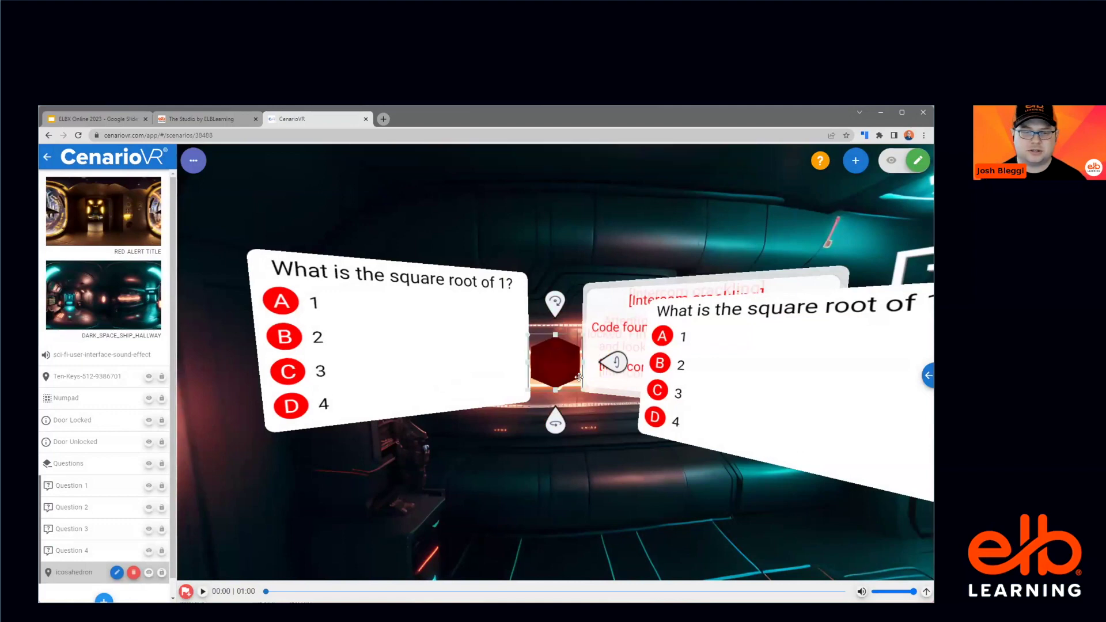
{"action": "left_click_drag", "start_coordinate": [565, 364], "coordinate": [419, 332]}
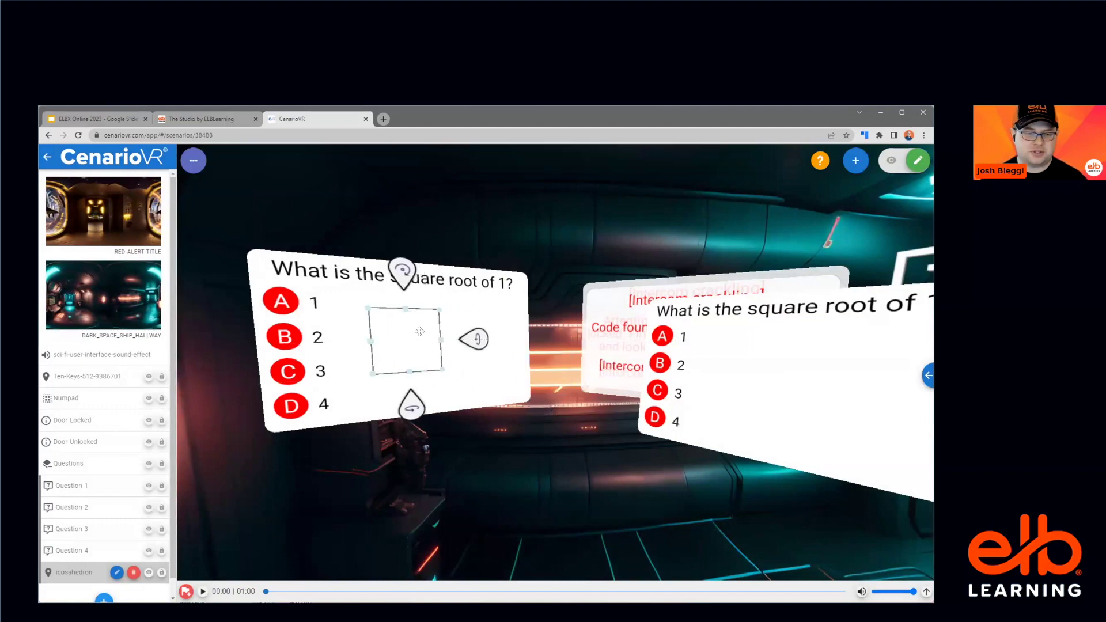
Step: Give the icosahedron hotspot an on-select action that shows Question 1
{"action": "double_click", "coordinate": [419, 331]}
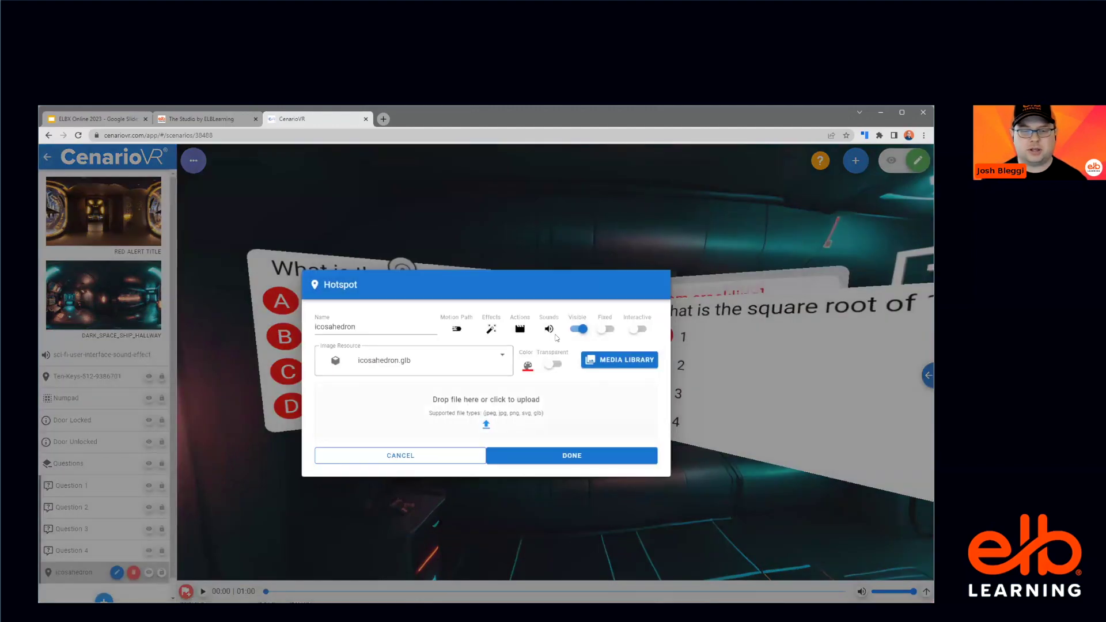
{"action": "left_click", "coordinate": [520, 329]}
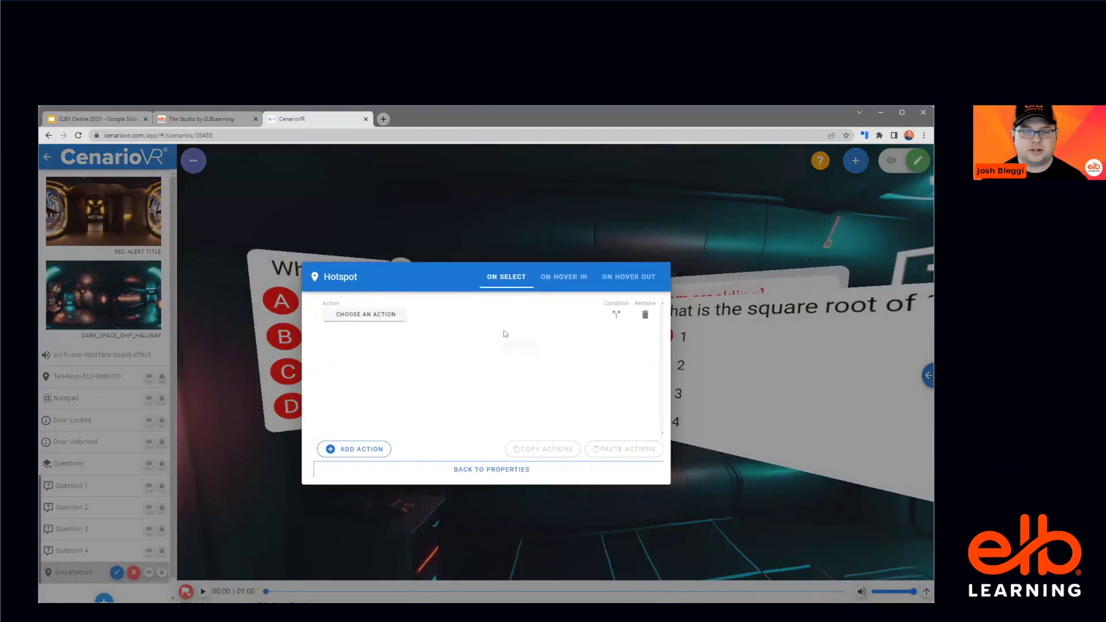
{"action": "left_click", "coordinate": [372, 317]}
{"action": "left_click", "coordinate": [338, 386]}
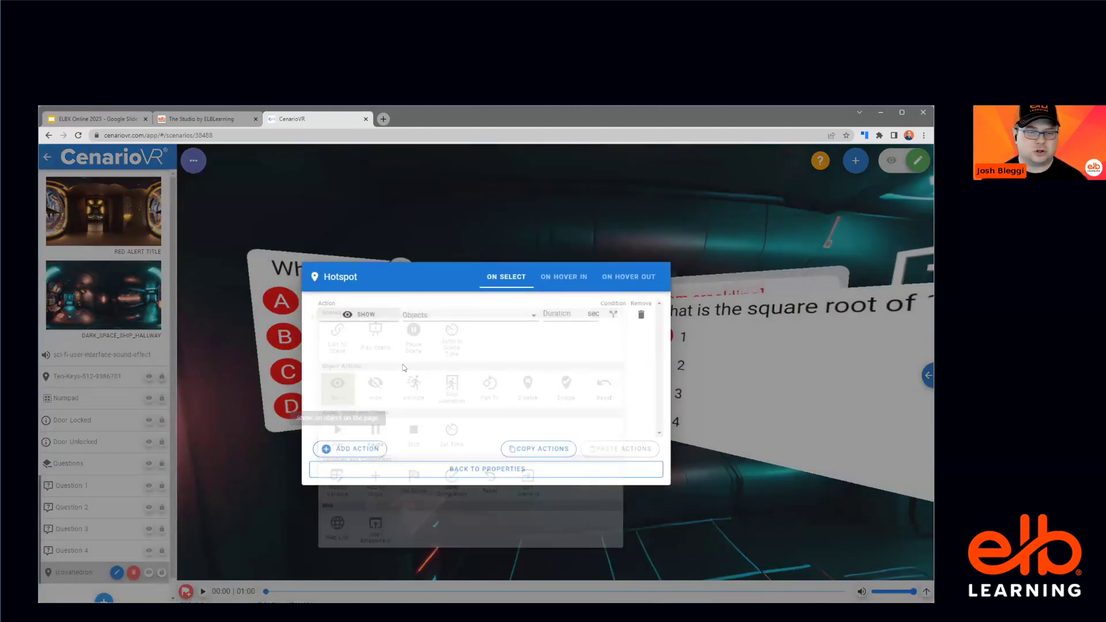
{"action": "left_click", "coordinate": [414, 318]}
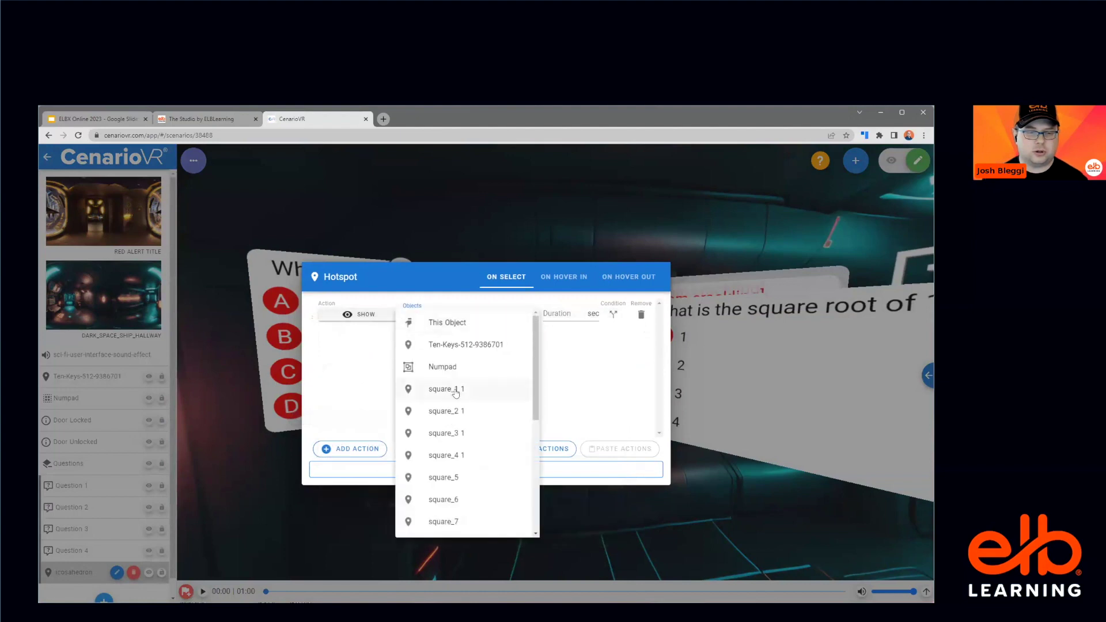
{"action": "scroll", "coordinate": [421, 376], "scroll_direction": "down", "scroll_amount": 5}
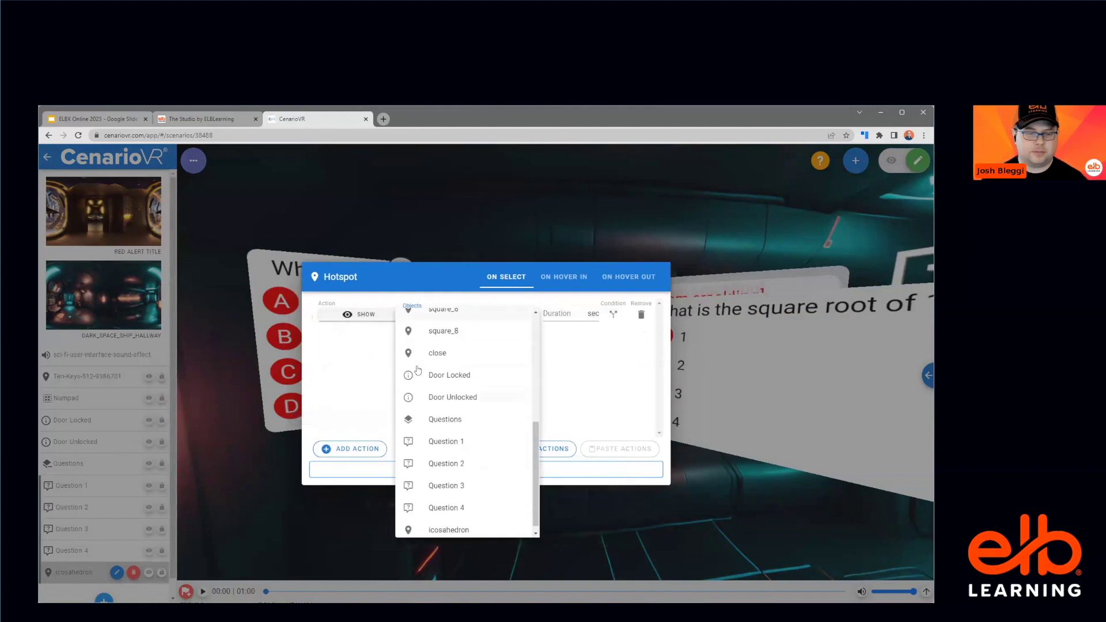
{"action": "left_click", "coordinate": [449, 438]}
Step: Add a second on-select action that hides the icosahedron hotspot itself, and save the hotspot
{"action": "left_click", "coordinate": [358, 448]}
{"action": "left_click", "coordinate": [358, 342]}
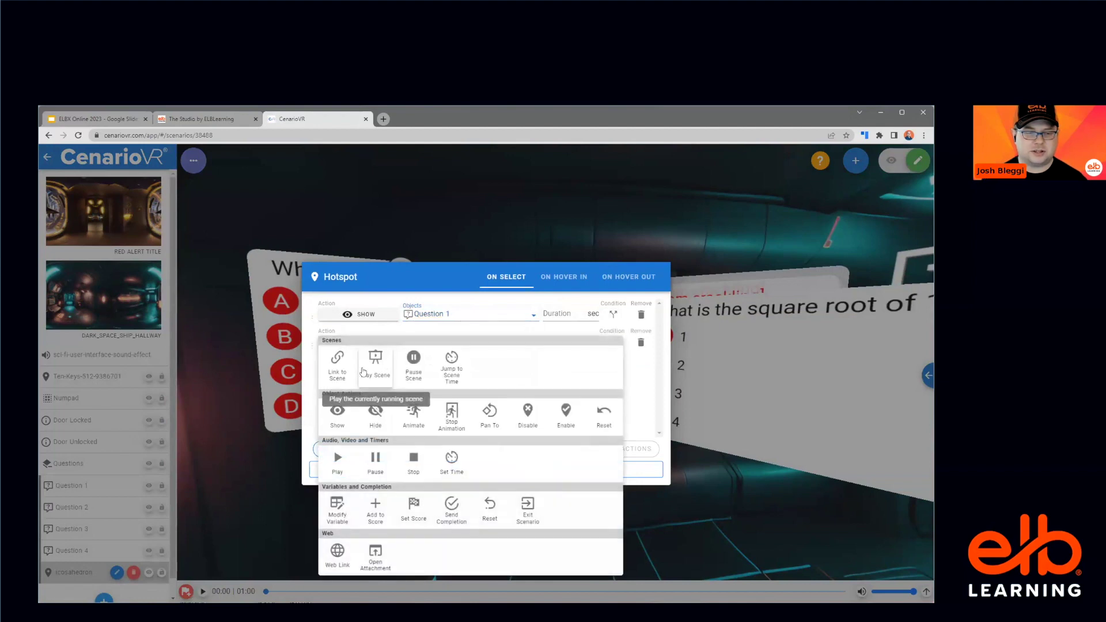
{"action": "left_click", "coordinate": [375, 412]}
{"action": "left_click", "coordinate": [428, 344]}
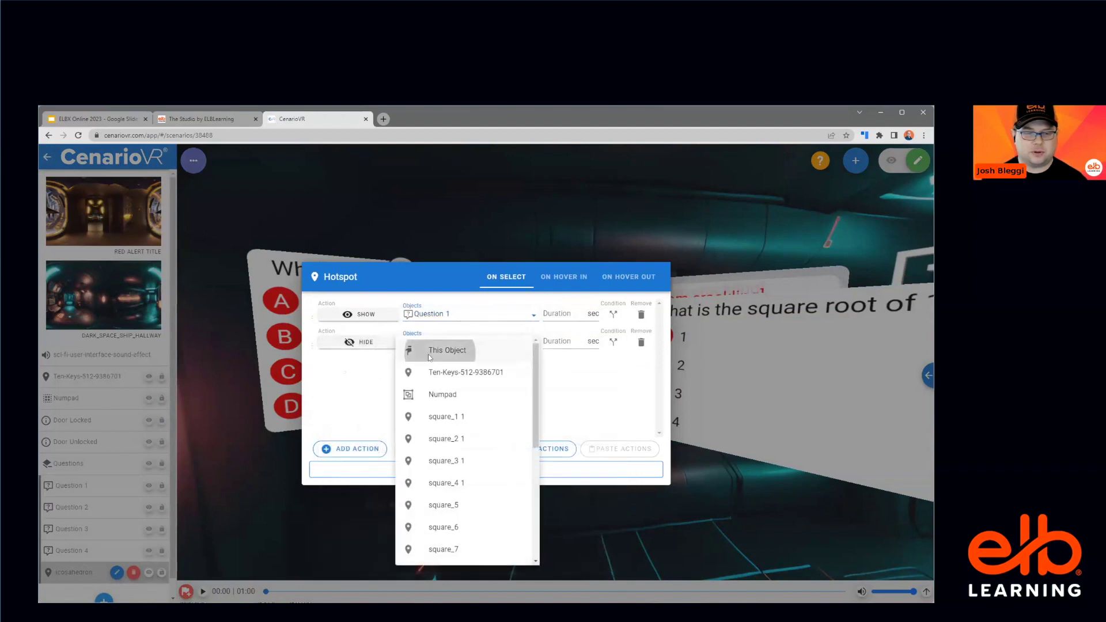
{"action": "left_click", "coordinate": [429, 355]}
{"action": "left_click", "coordinate": [530, 469]}
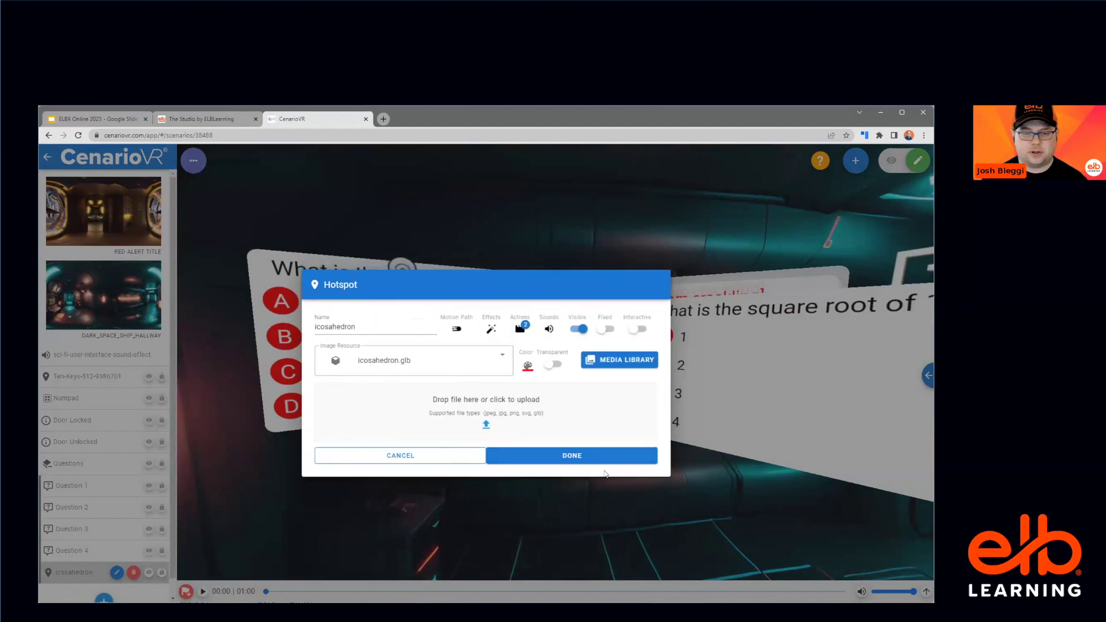
{"action": "left_click", "coordinate": [583, 457]}
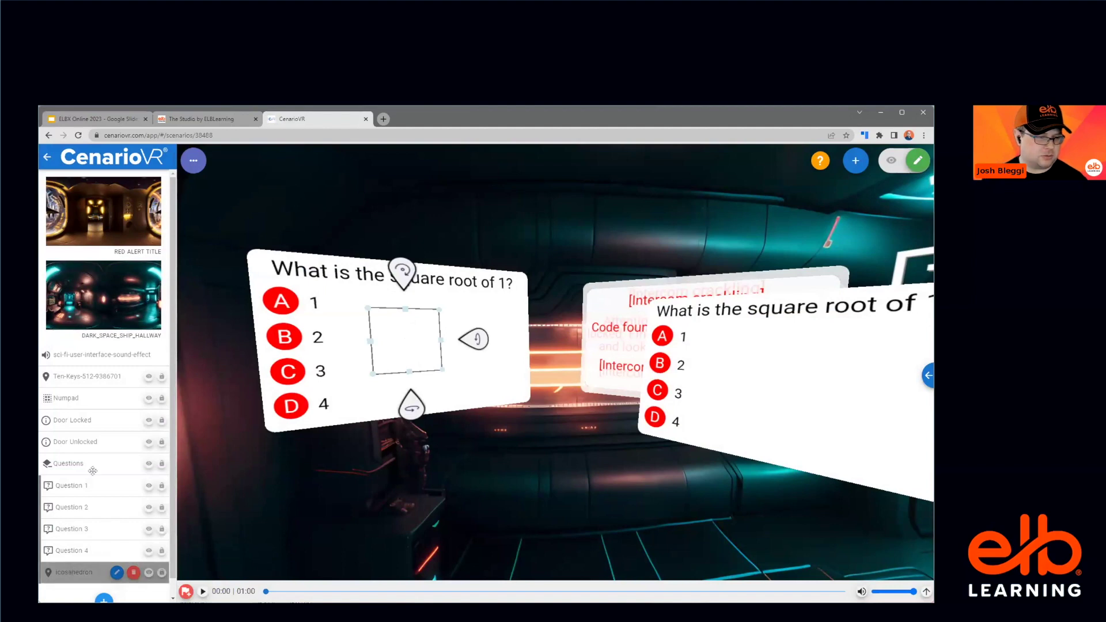
Step: Move the icosahedron hotspot out of the Questions layer in the object list and rename it Hotspot 1
{"action": "left_click", "coordinate": [117, 463]}
{"action": "double_click", "coordinate": [367, 324]}
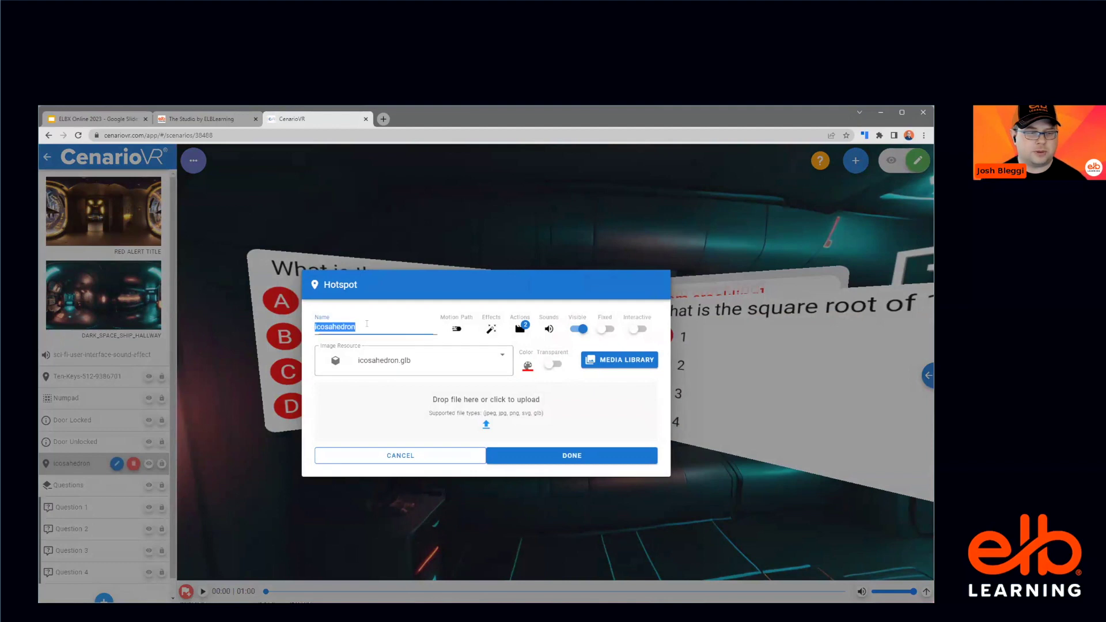
{"action": "type", "text": "Hotspo"}
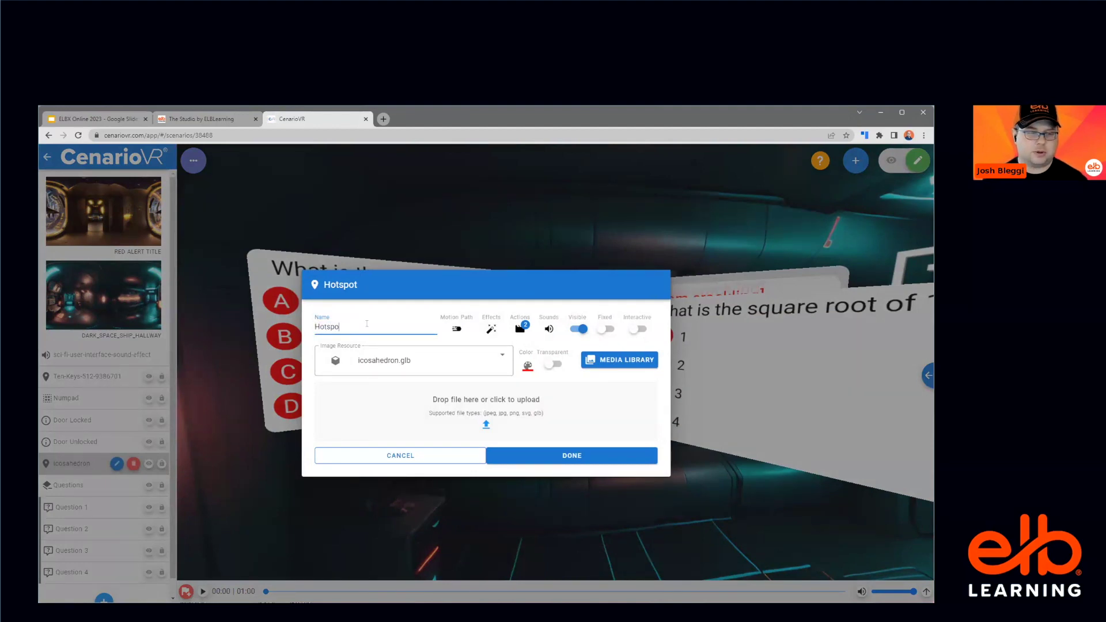
{"action": "type", "text": "t 1"}
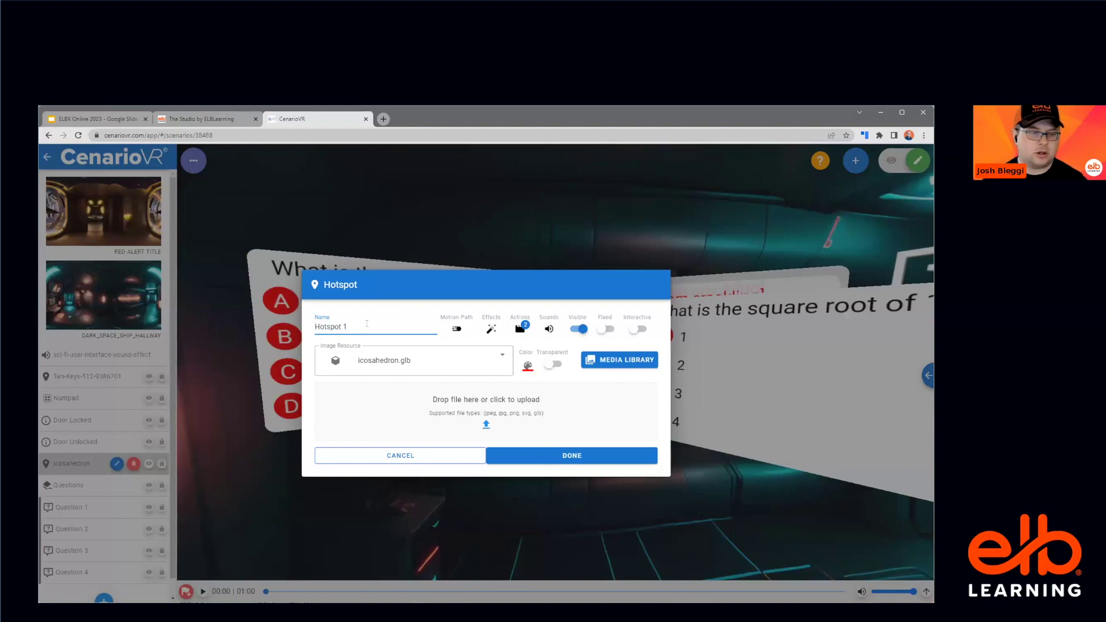
{"action": "left_click", "coordinate": [508, 455]}
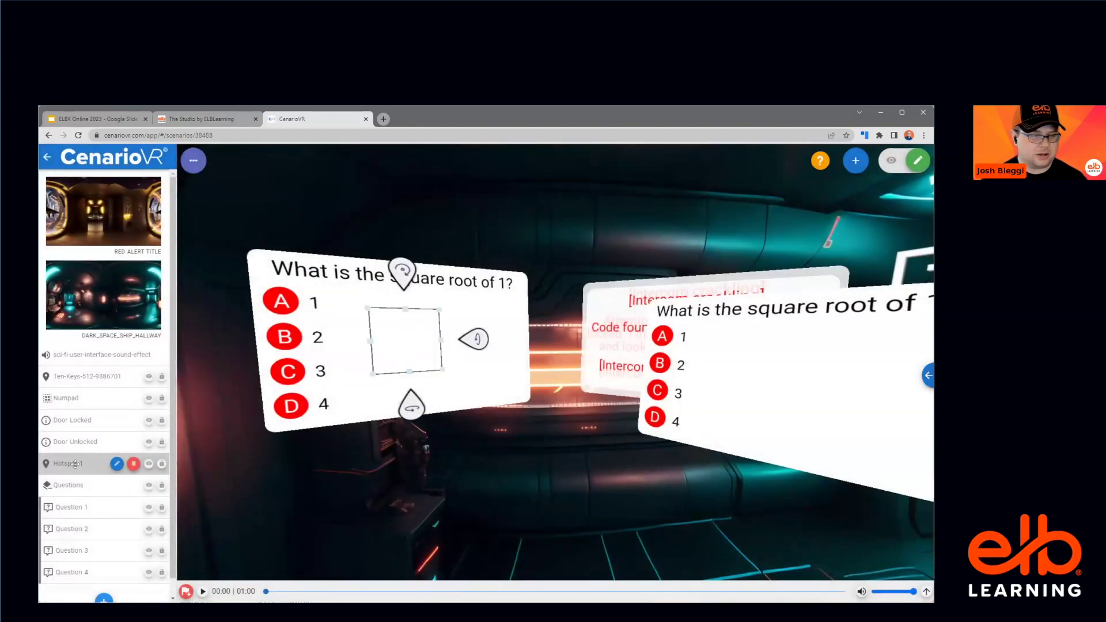
Step: Collapse the Questions layer, duplicate Hotspot 1, and place the copy over the card asking for the square root of 4
{"action": "left_click", "coordinate": [50, 488]}
{"action": "left_click", "coordinate": [69, 461]}
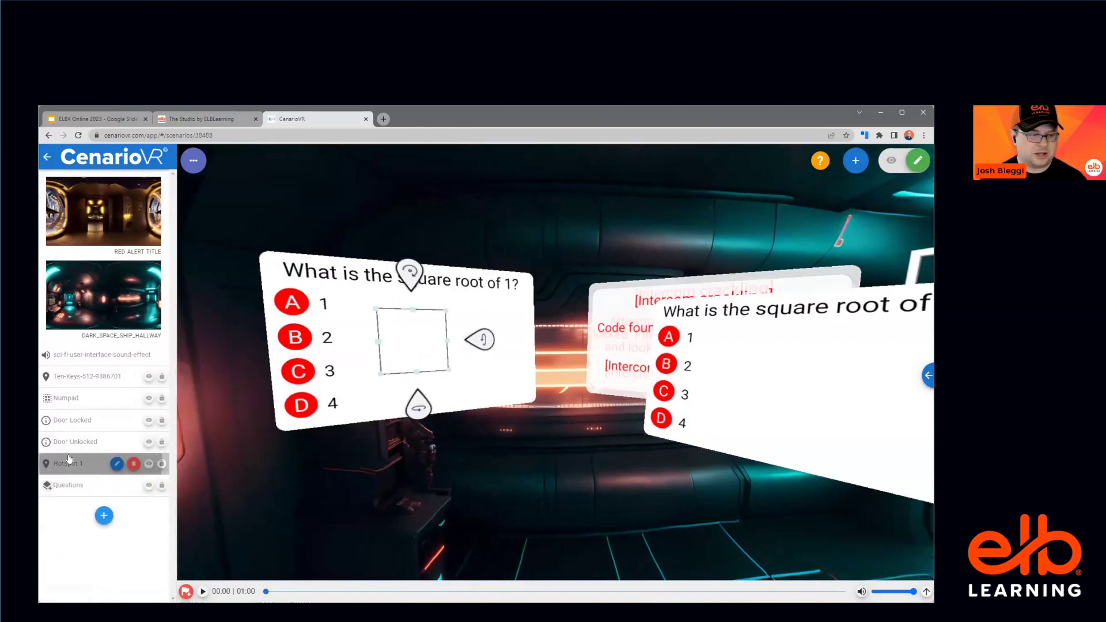
{"action": "key", "text": "ctrl+c"}
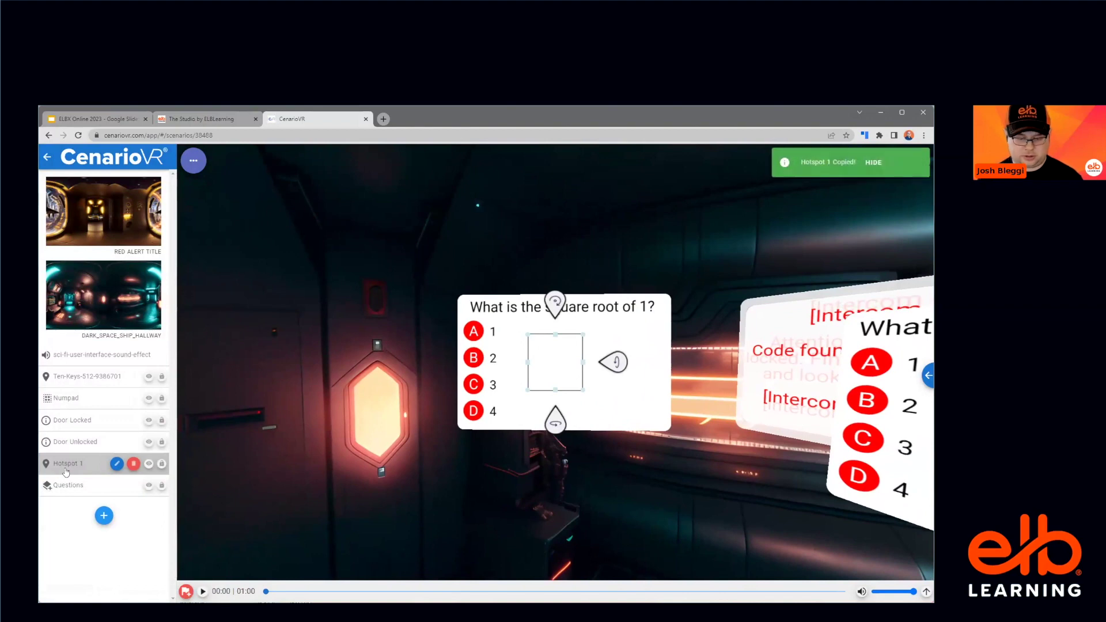
{"action": "key", "text": "ctrl+v"}
{"action": "left_click_drag", "start_coordinate": [572, 383], "coordinate": [259, 358]}
{"action": "left_click_drag", "start_coordinate": [564, 323], "coordinate": [925, 306]}
{"action": "left_click_drag", "start_coordinate": [646, 326], "coordinate": [473, 350]}
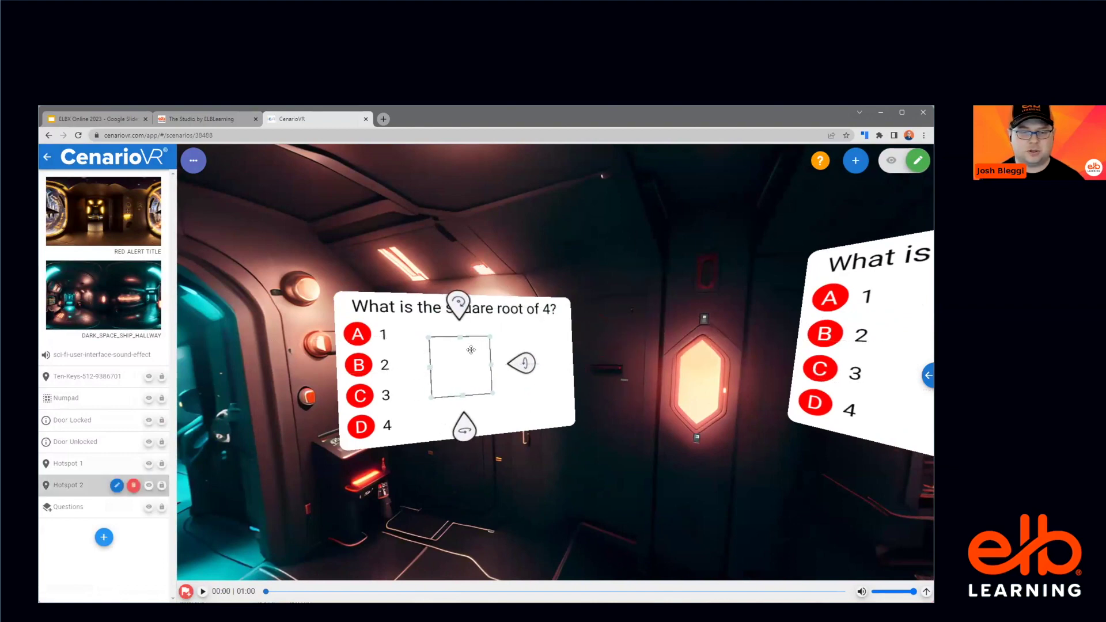
Step: Change Hotspot 2's on-select show action to target Question 2 and save the hotspot
{"action": "left_click", "coordinate": [117, 486]}
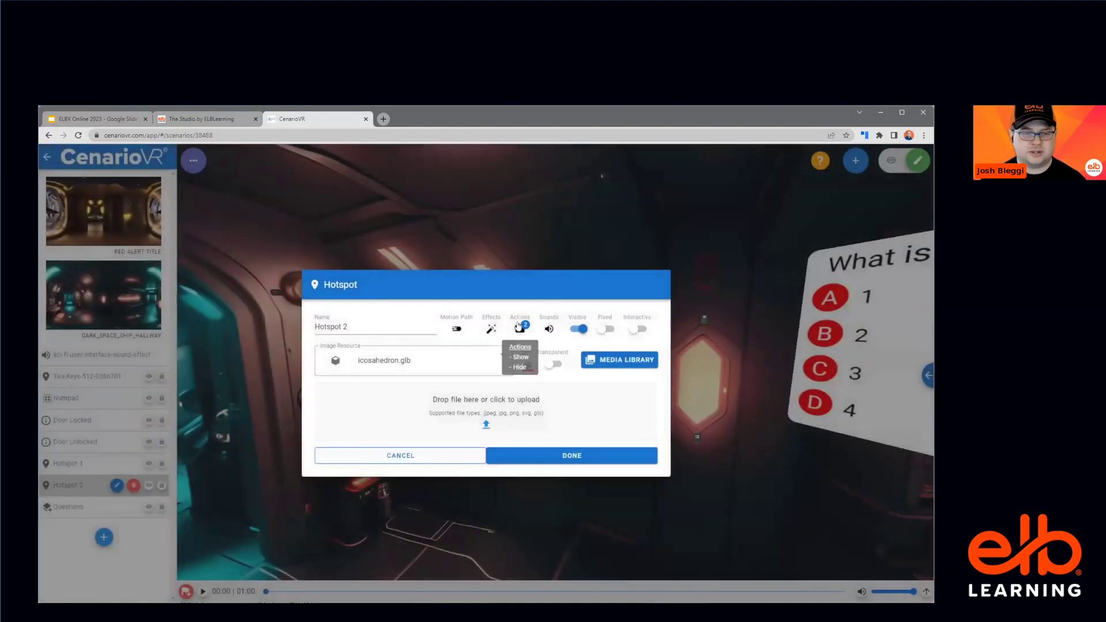
{"action": "left_click", "coordinate": [519, 325]}
{"action": "left_click", "coordinate": [466, 316]}
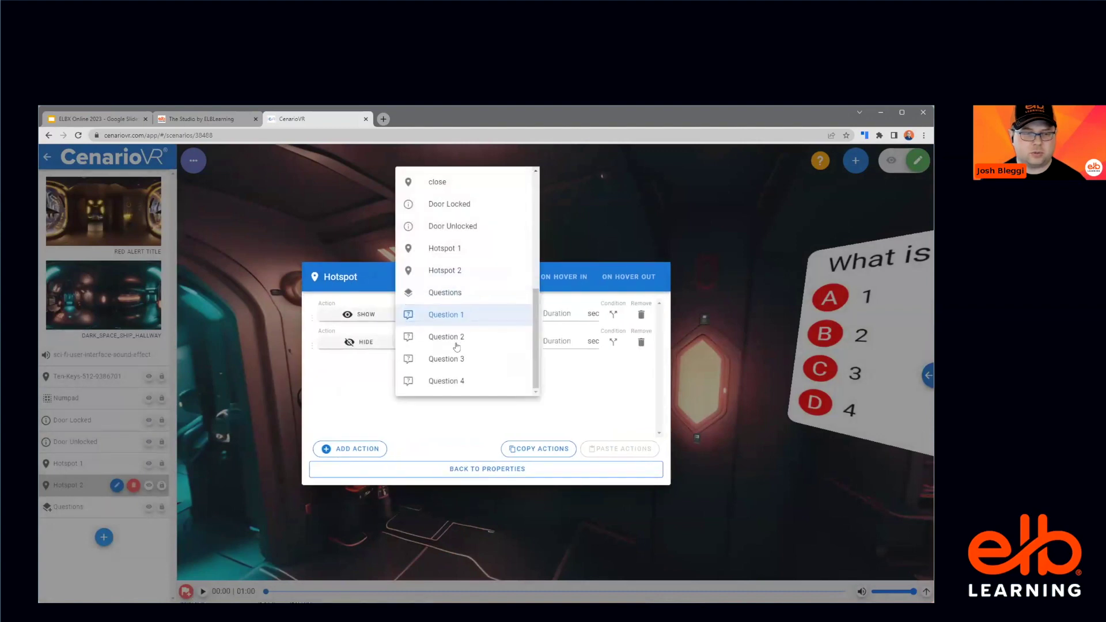
{"action": "left_click", "coordinate": [457, 338]}
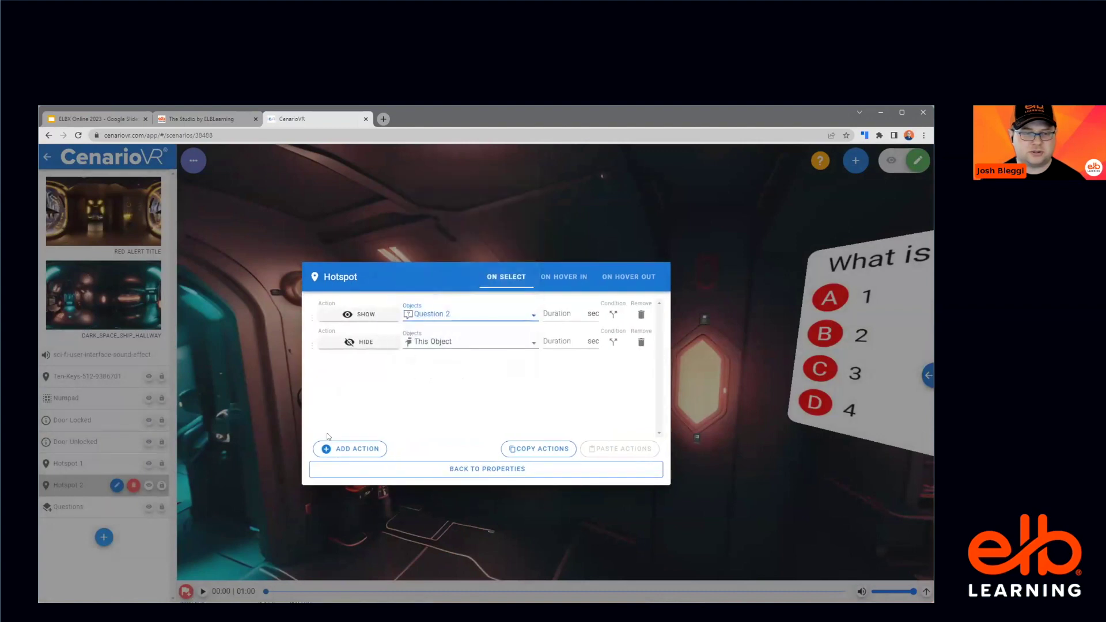
{"action": "left_click", "coordinate": [469, 469]}
{"action": "left_click", "coordinate": [533, 454]}
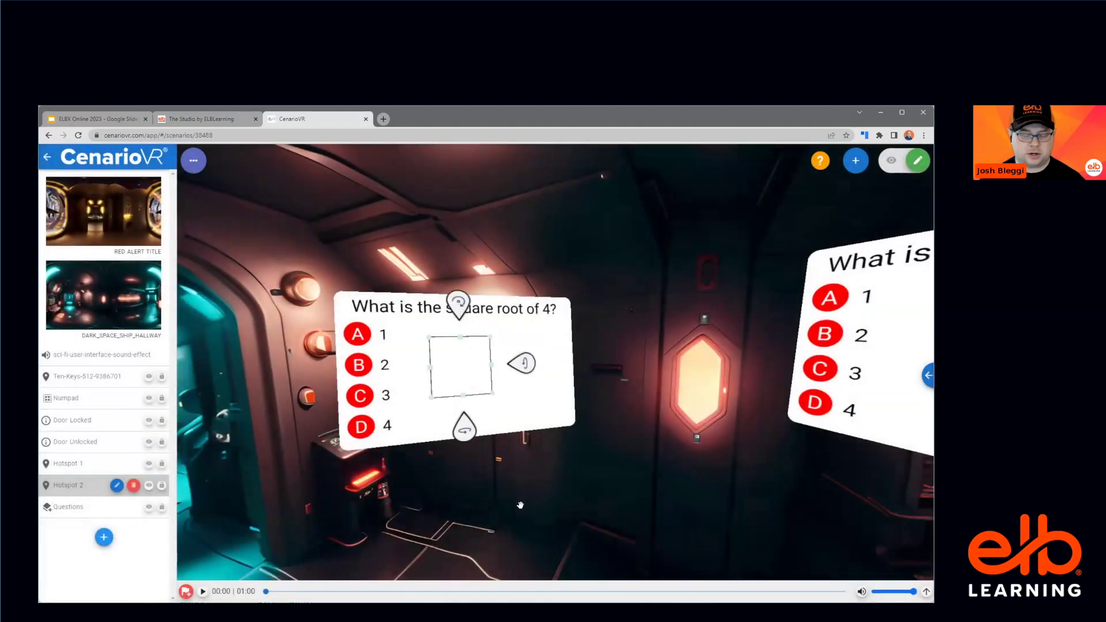
Step: Paste another copy of the hotspot and place it over the card asking for the square root of 9
{"action": "key", "text": "ctrl+v"}
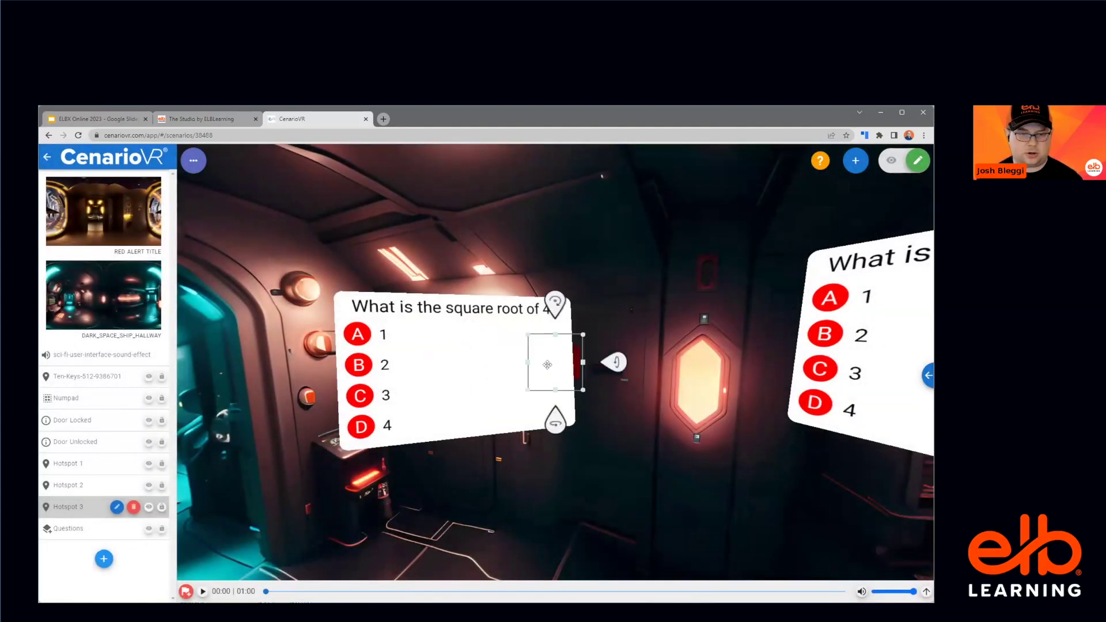
{"action": "left_click_drag", "start_coordinate": [547, 364], "coordinate": [286, 327]}
{"action": "left_click_drag", "start_coordinate": [467, 461], "coordinate": [830, 461]}
{"action": "left_click_drag", "start_coordinate": [622, 351], "coordinate": [439, 371]}
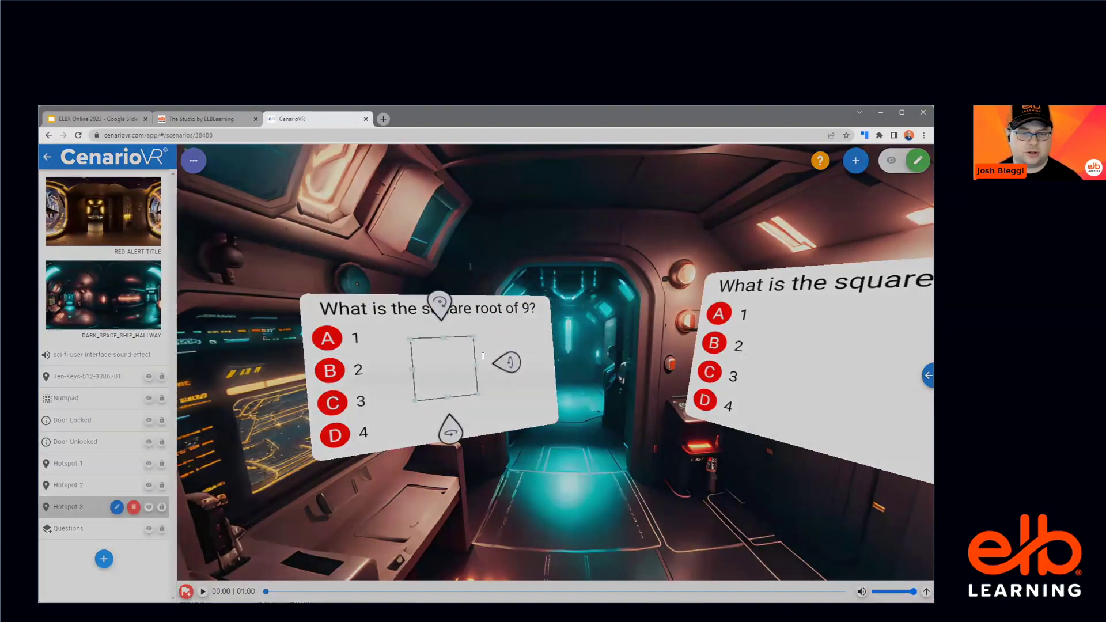
Step: Change Hotspot 3's on-select show action to target Question 3 and save the hotspot
{"action": "double_click", "coordinate": [439, 372]}
{"action": "left_click", "coordinate": [514, 333]}
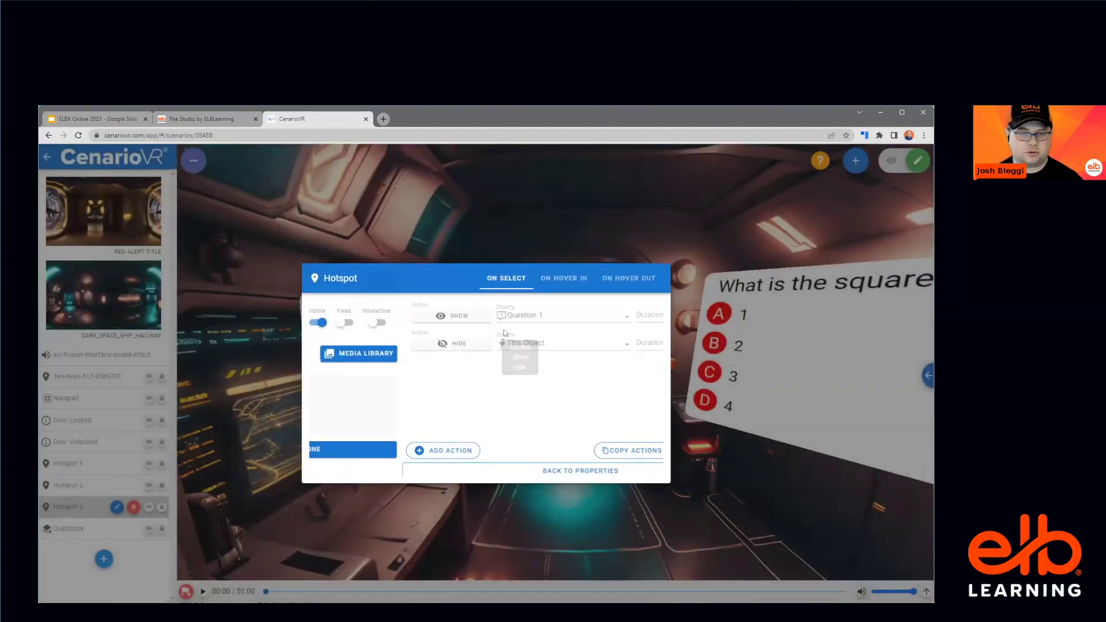
{"action": "left_click", "coordinate": [472, 317]}
{"action": "left_click", "coordinate": [464, 357]}
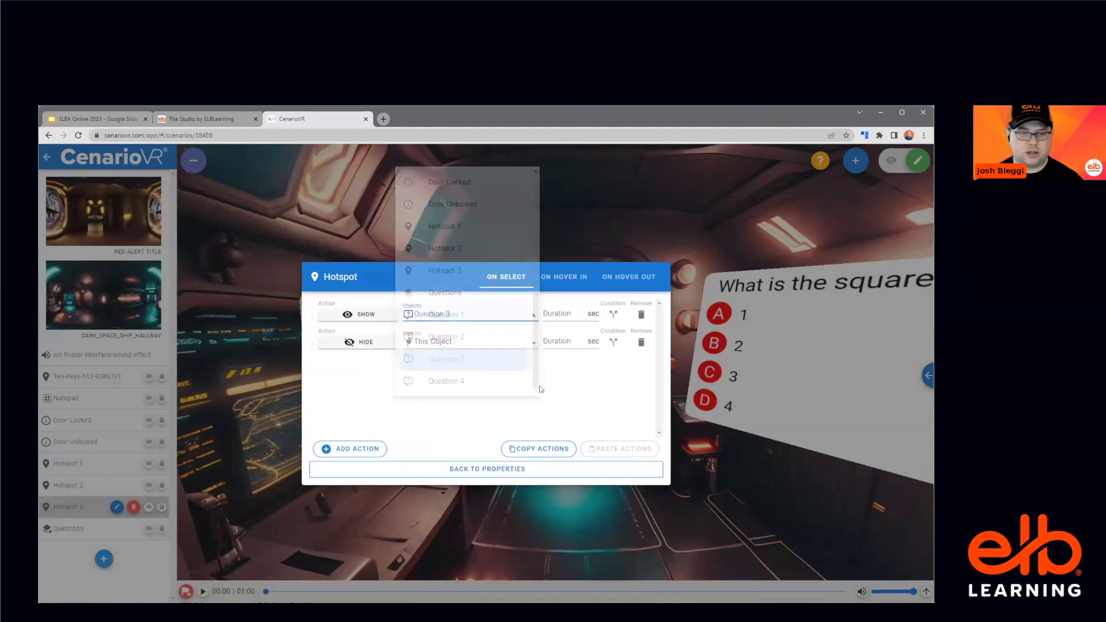
{"action": "left_click", "coordinate": [458, 469]}
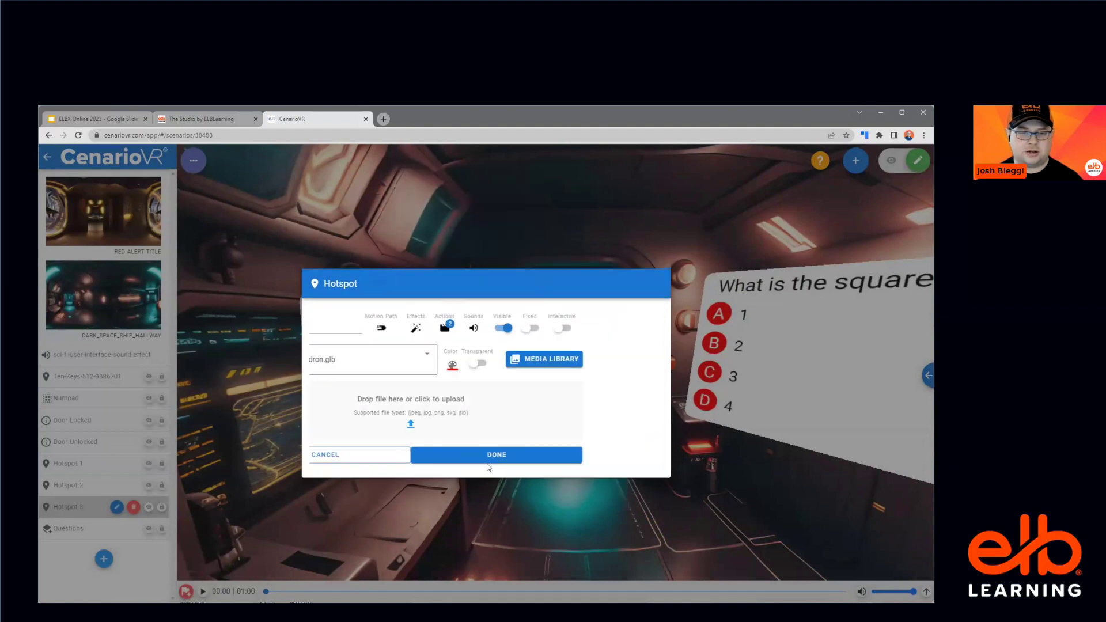
{"action": "left_click", "coordinate": [545, 456]}
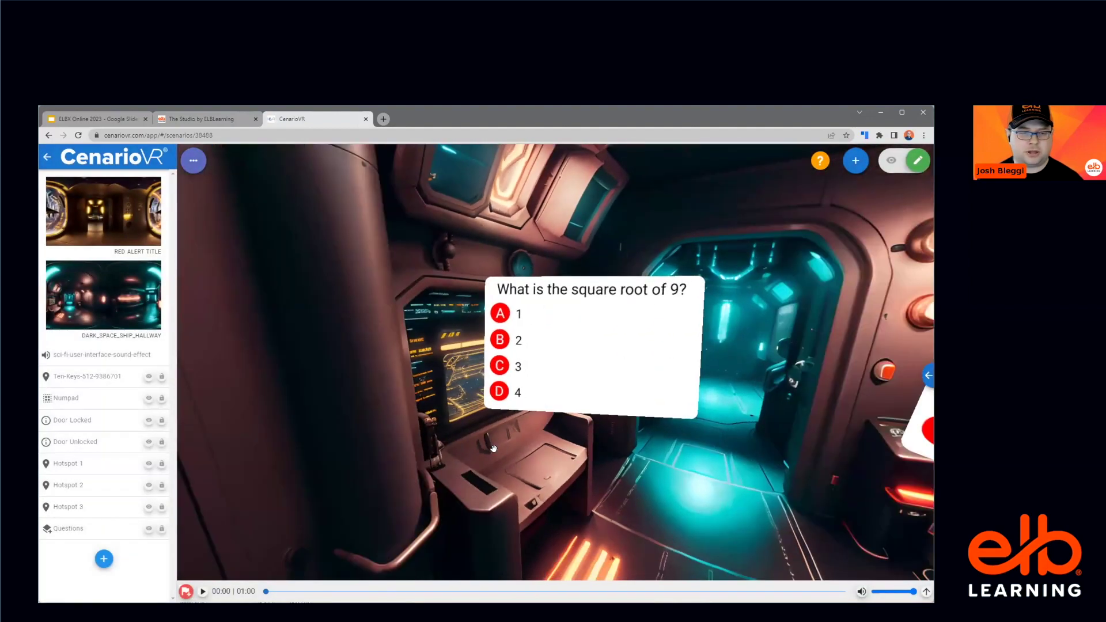
Step: Turn off the Visible setting for Hotspot 1, Hotspot 2 and Hotspot 3, saving each one
{"action": "left_click_drag", "start_coordinate": [494, 449], "coordinate": [504, 358]}
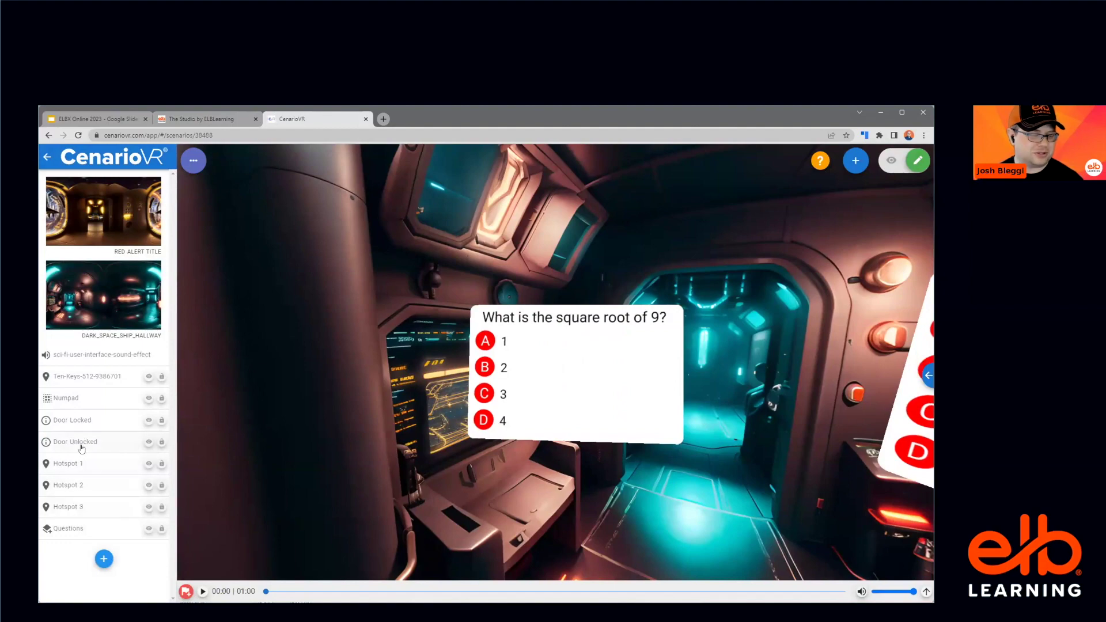
{"action": "left_click", "coordinate": [90, 465]}
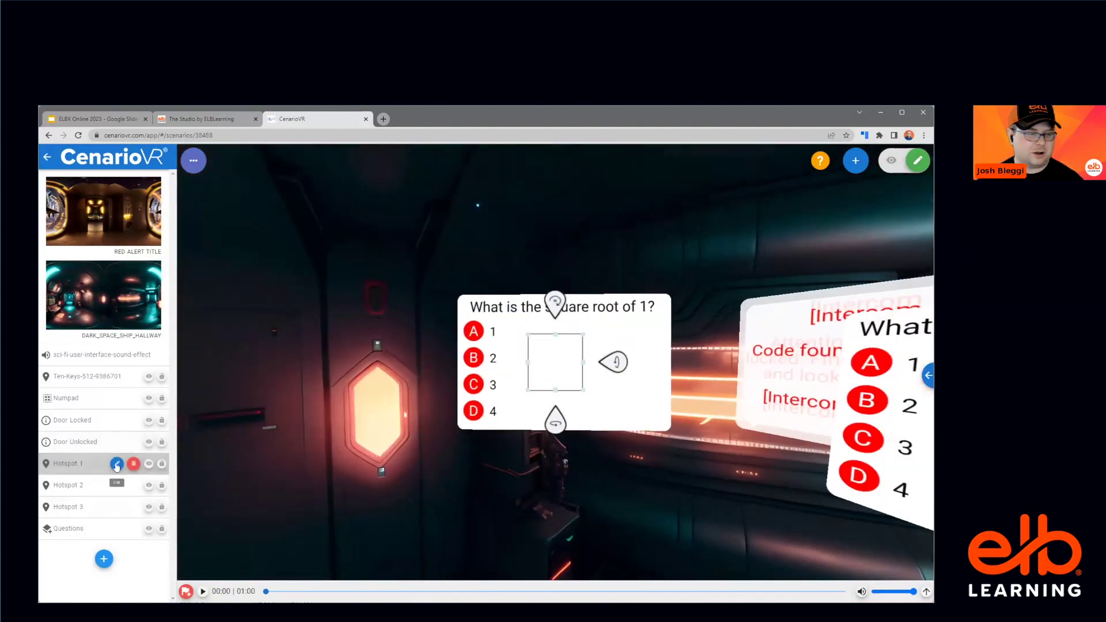
{"action": "double_click", "coordinate": [562, 346]}
{"action": "left_click", "coordinate": [530, 456]}
{"action": "left_click", "coordinate": [62, 483]}
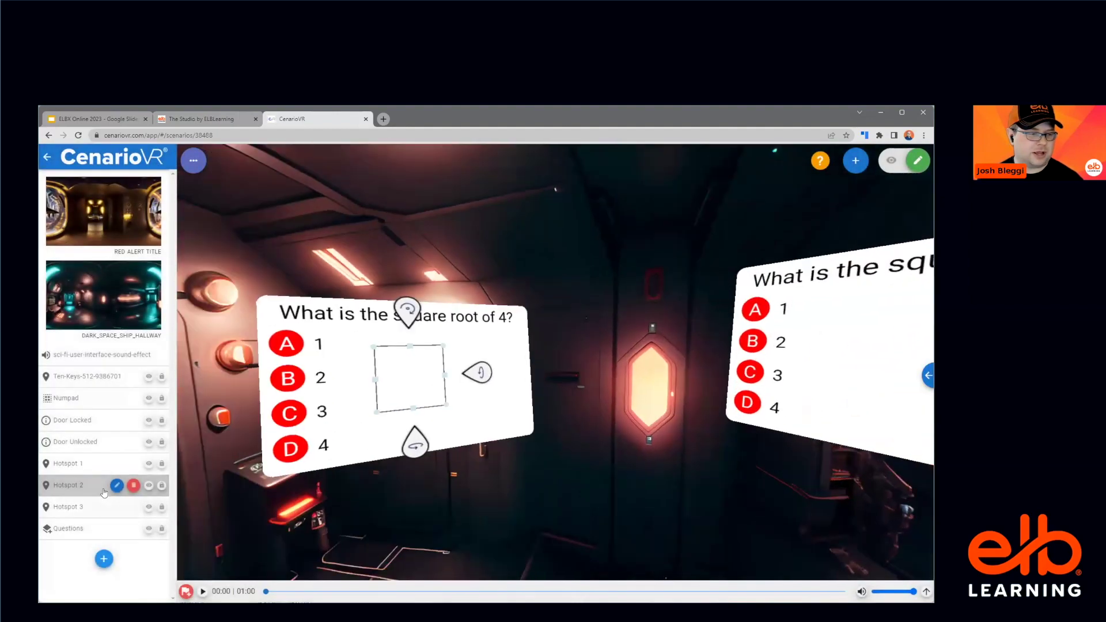
{"action": "left_click", "coordinate": [116, 486]}
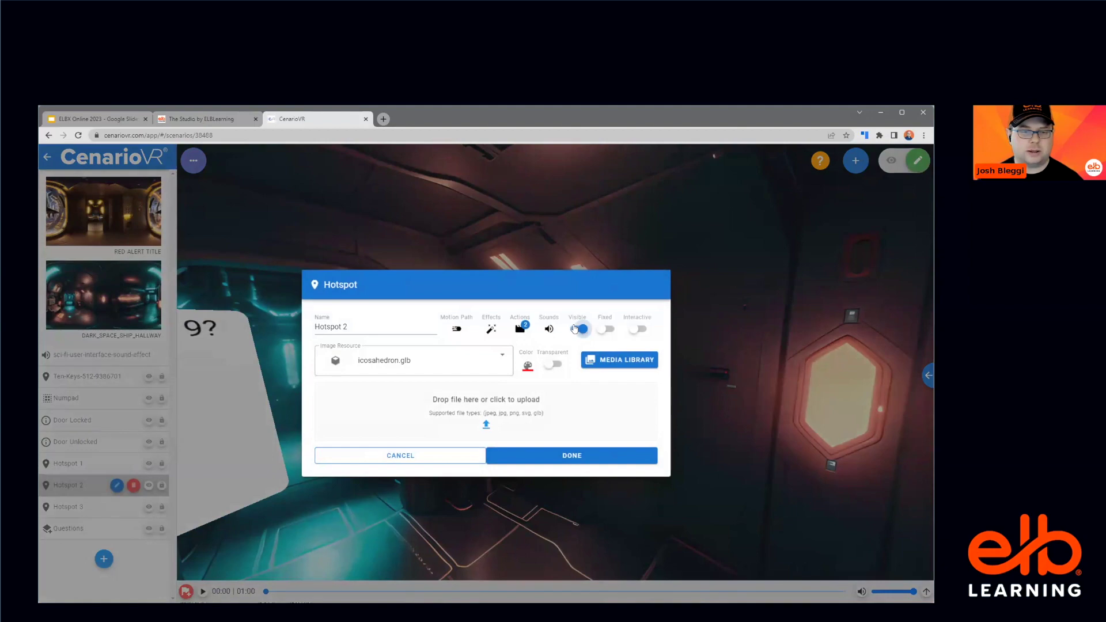
{"action": "left_click", "coordinate": [561, 456]}
{"action": "left_click", "coordinate": [117, 507]}
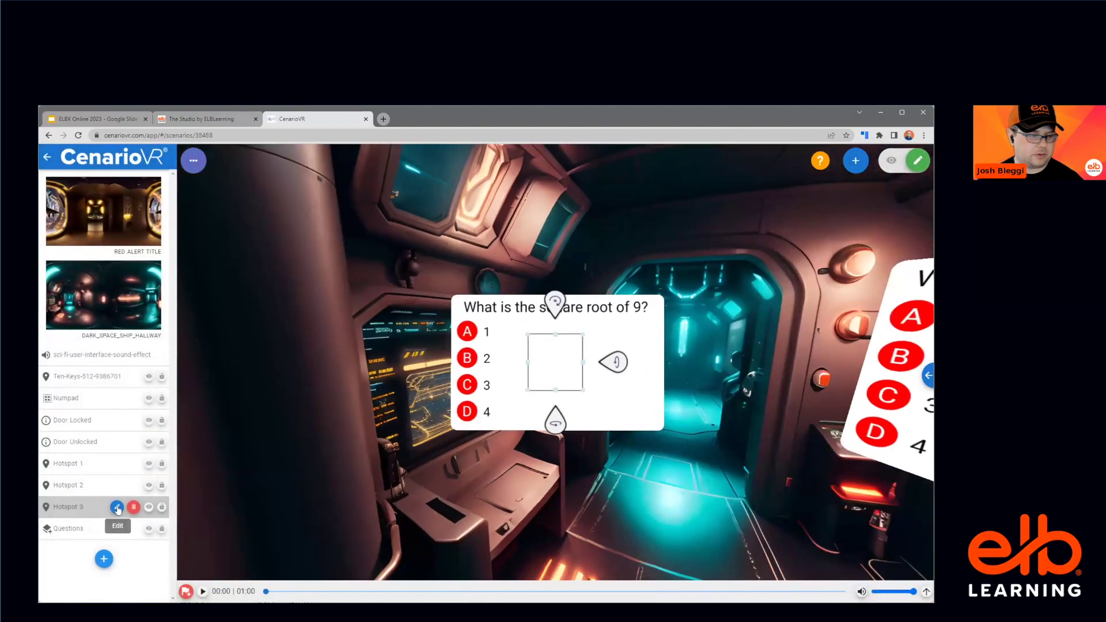
{"action": "left_click", "coordinate": [118, 507]}
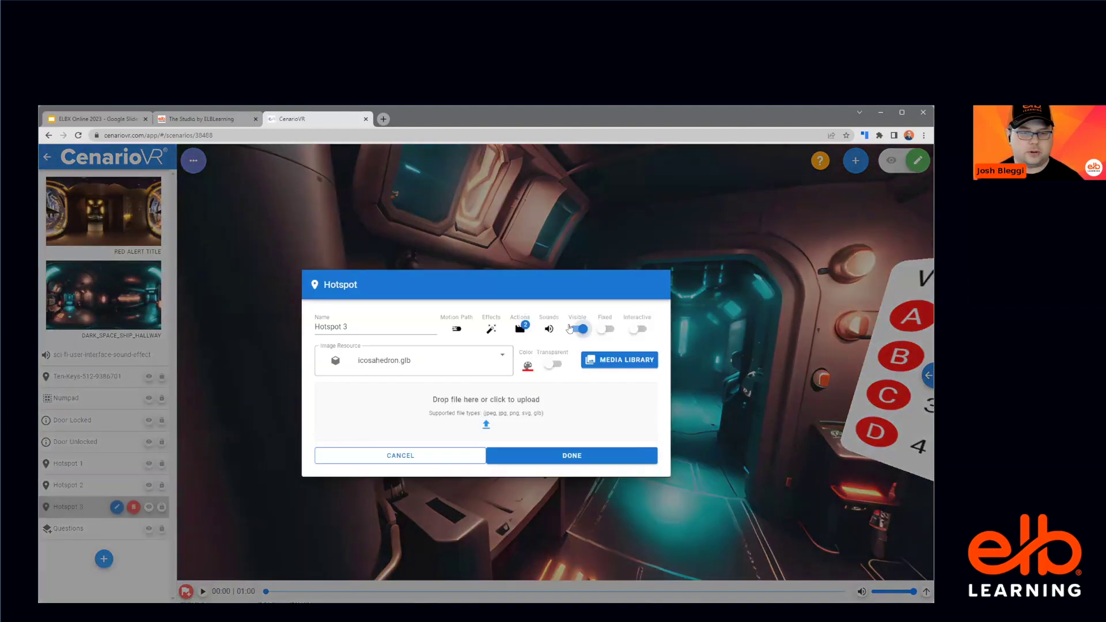
{"action": "left_click", "coordinate": [534, 455]}
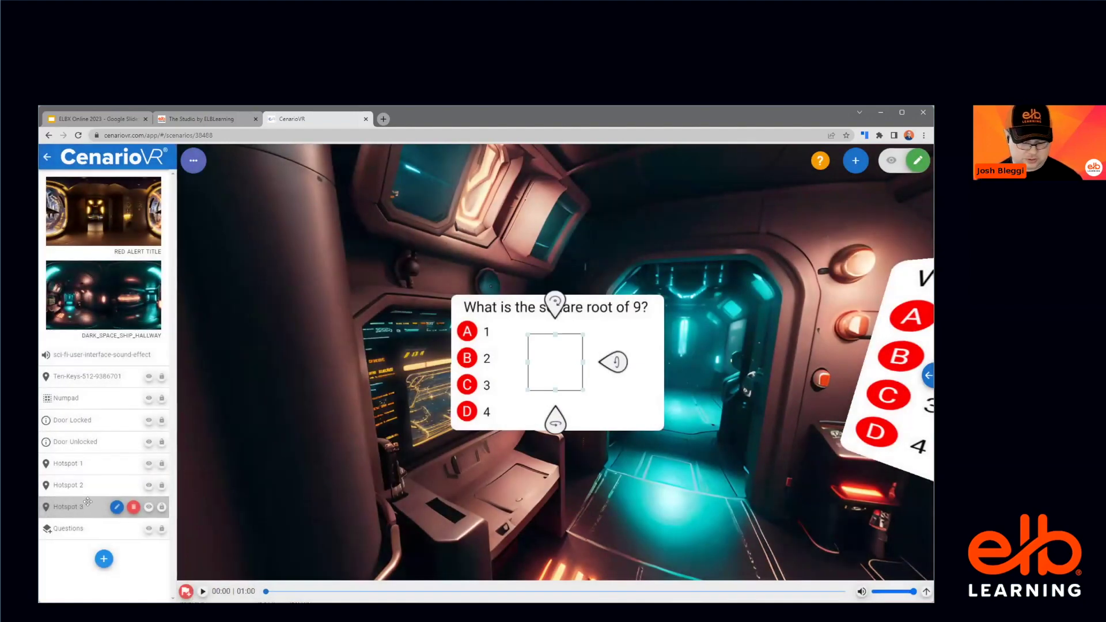
Step: Duplicate Hotspot 3 and place the copy over the card asking for the square root of 16
{"action": "key", "text": "ctrl+c"}
{"action": "key", "text": "ctrl+v"}
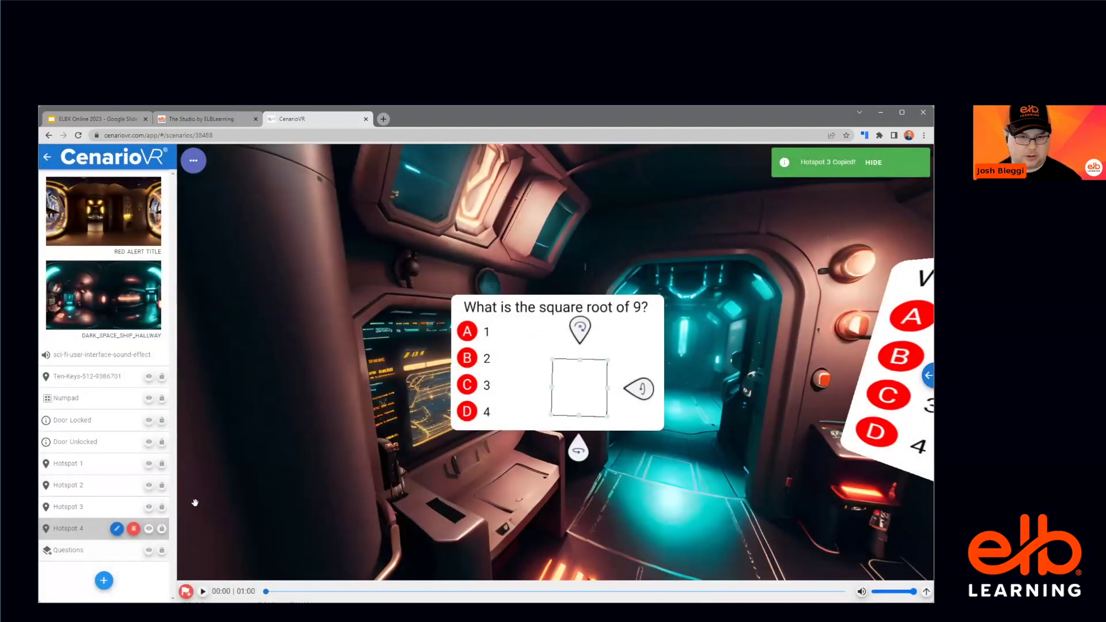
{"action": "left_click_drag", "start_coordinate": [559, 389], "coordinate": [380, 326]}
Step: Change Hotspot 4's on-select show action to target Question 4 and save the hotspot
{"action": "left_click", "coordinate": [117, 529]}
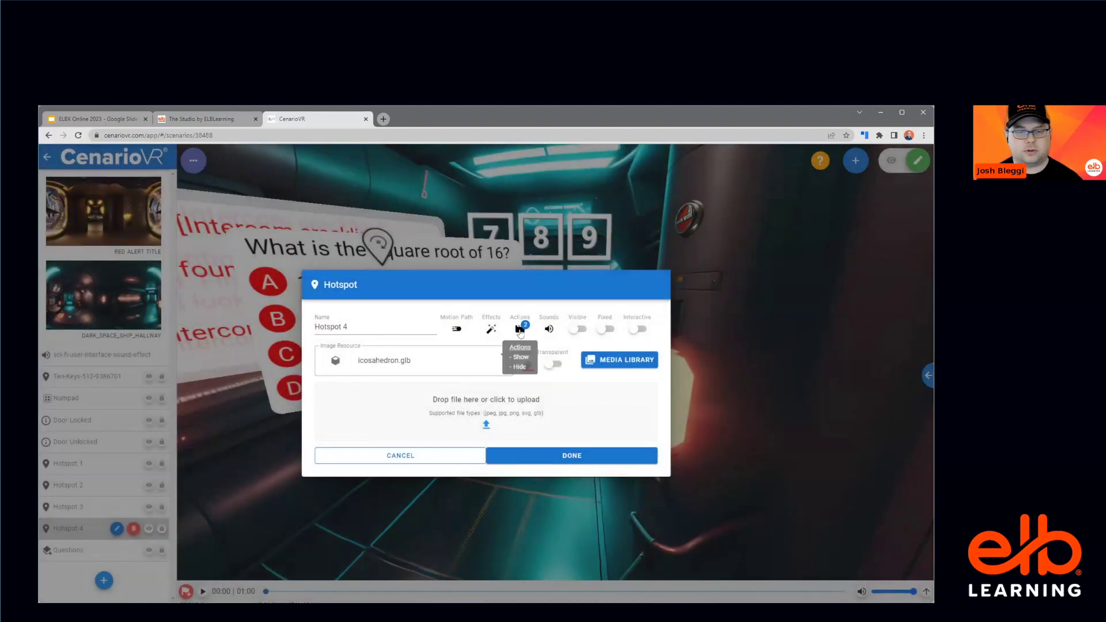
{"action": "left_click", "coordinate": [520, 329]}
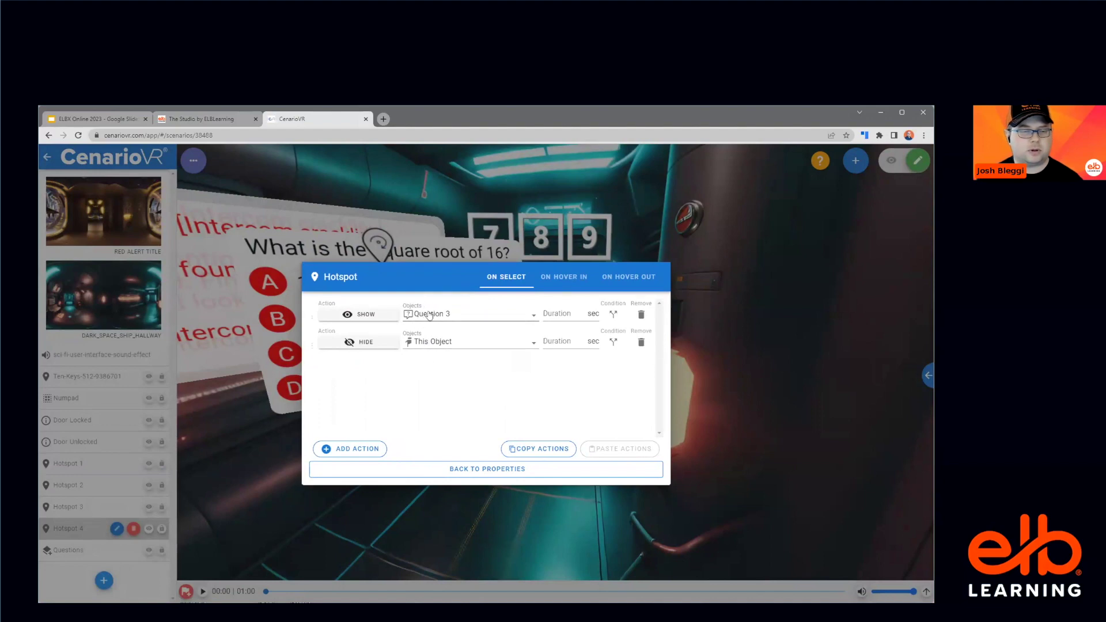
{"action": "left_click", "coordinate": [429, 342]}
{"action": "left_click", "coordinate": [444, 360]}
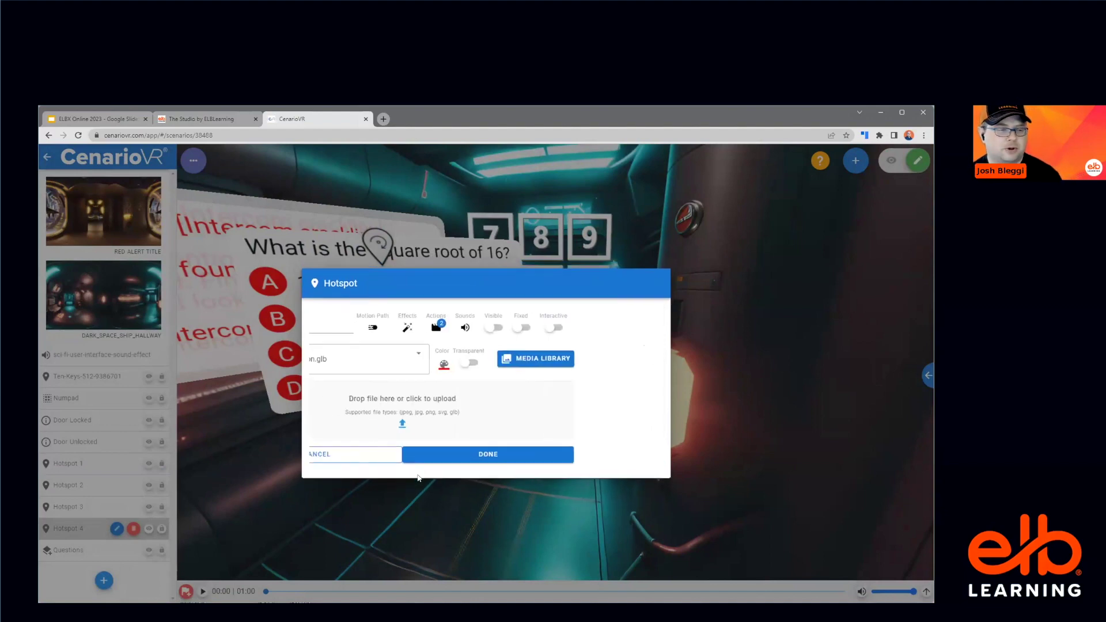
{"action": "left_click", "coordinate": [445, 471]}
{"action": "left_click", "coordinate": [625, 456]}
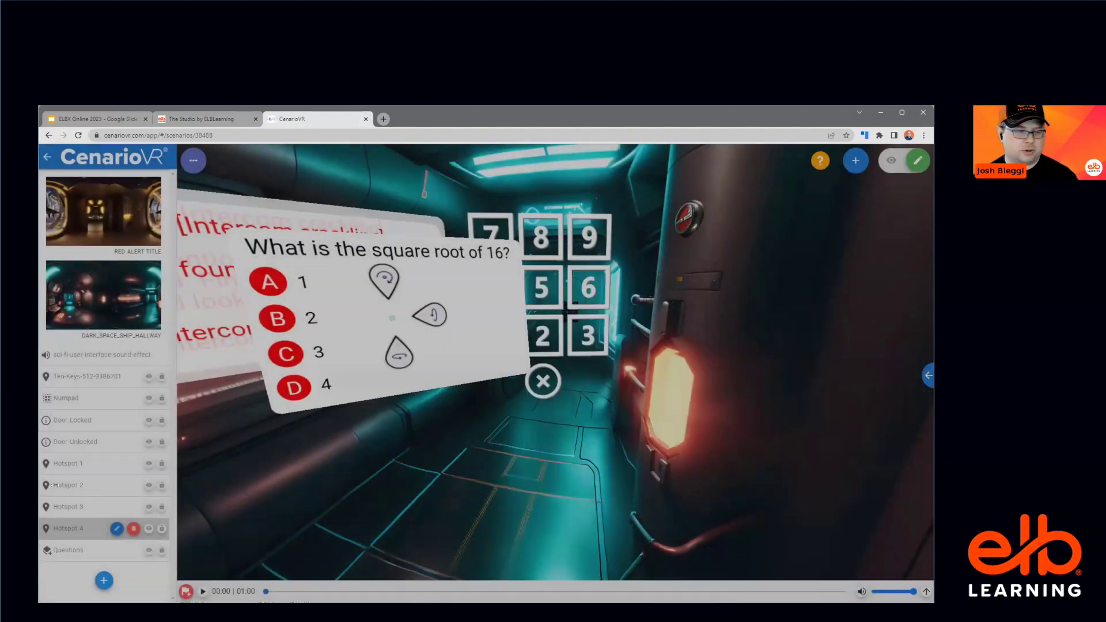
Step: Select Hotspot 1 through Hotspot 4 together and open the options for the selected objects
{"action": "left_click", "coordinate": [73, 461], "text": "shift"}
{"action": "right_click", "coordinate": [75, 463]}
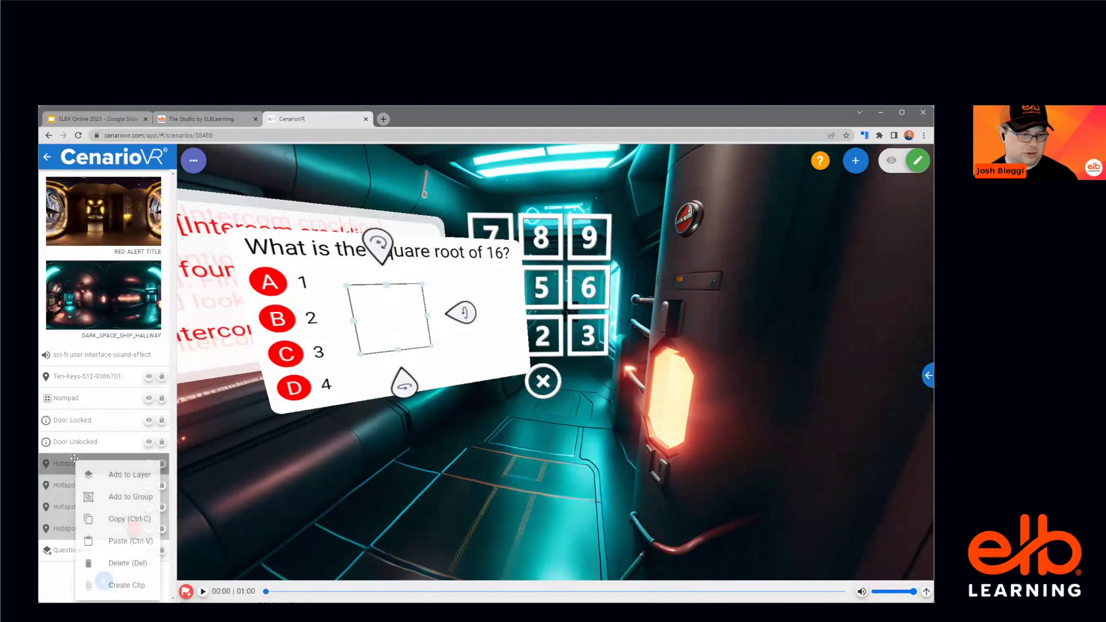
Step: Group the four selected hotspots into a new layer and name it Question Hotspots
{"action": "left_click", "coordinate": [106, 479]}
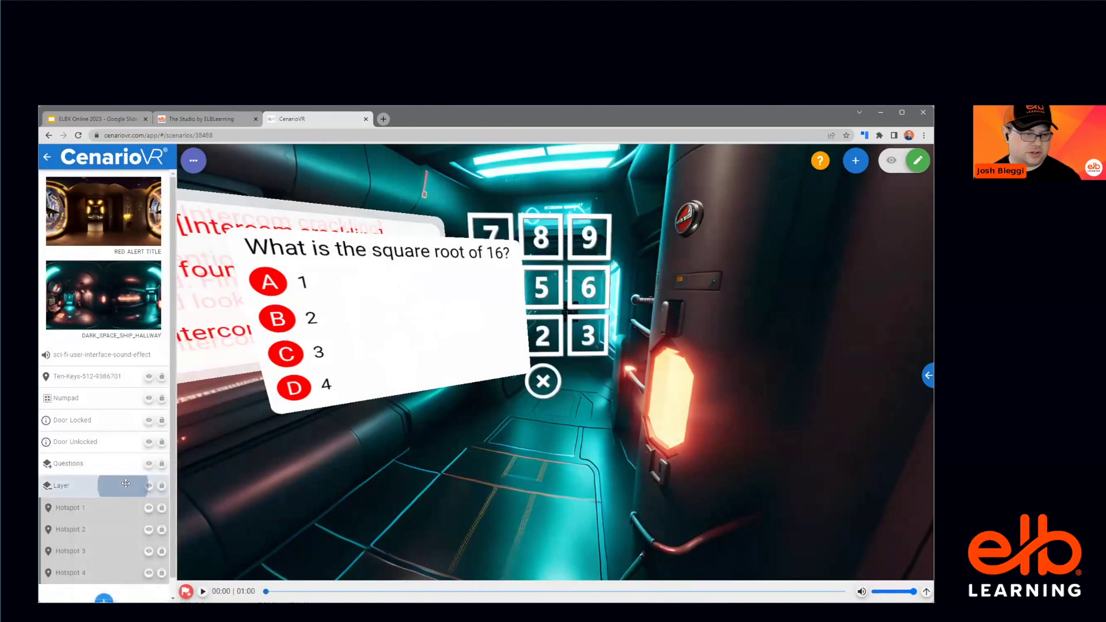
{"action": "left_click", "coordinate": [125, 484]}
{"action": "left_click", "coordinate": [116, 486]}
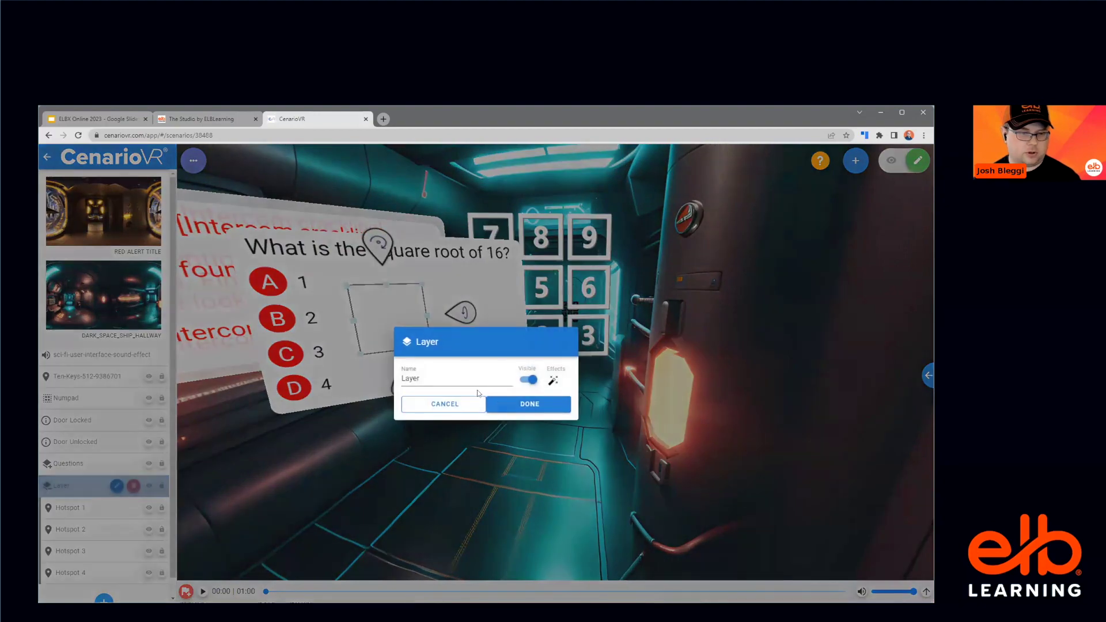
{"action": "double_click", "coordinate": [448, 378]}
{"action": "type", "text": "Question Hotspots"}
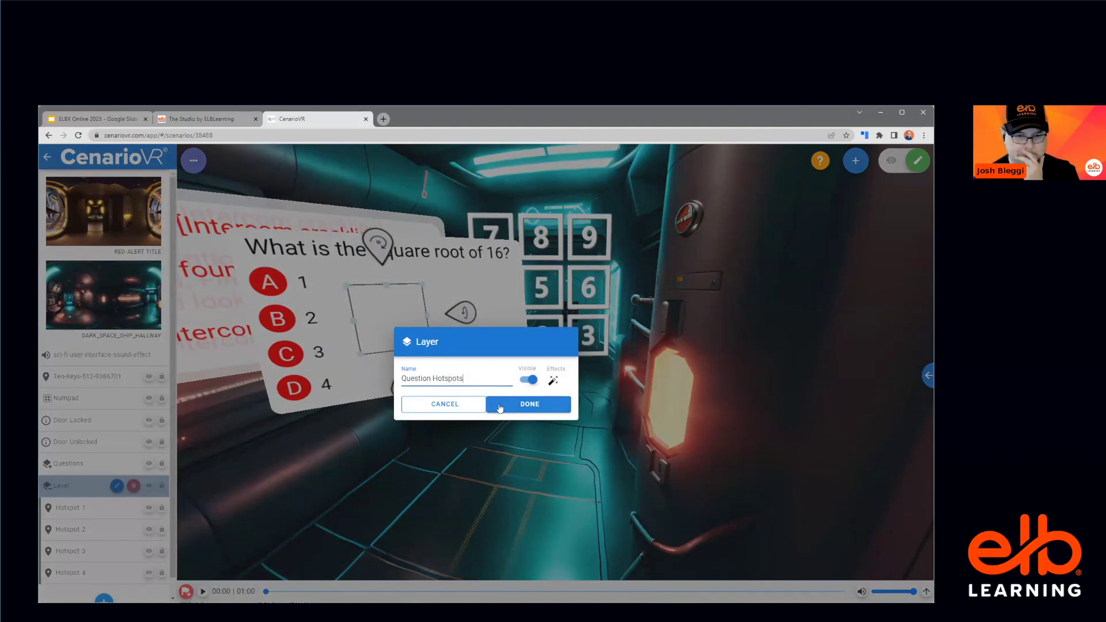
{"action": "left_click", "coordinate": [529, 404]}
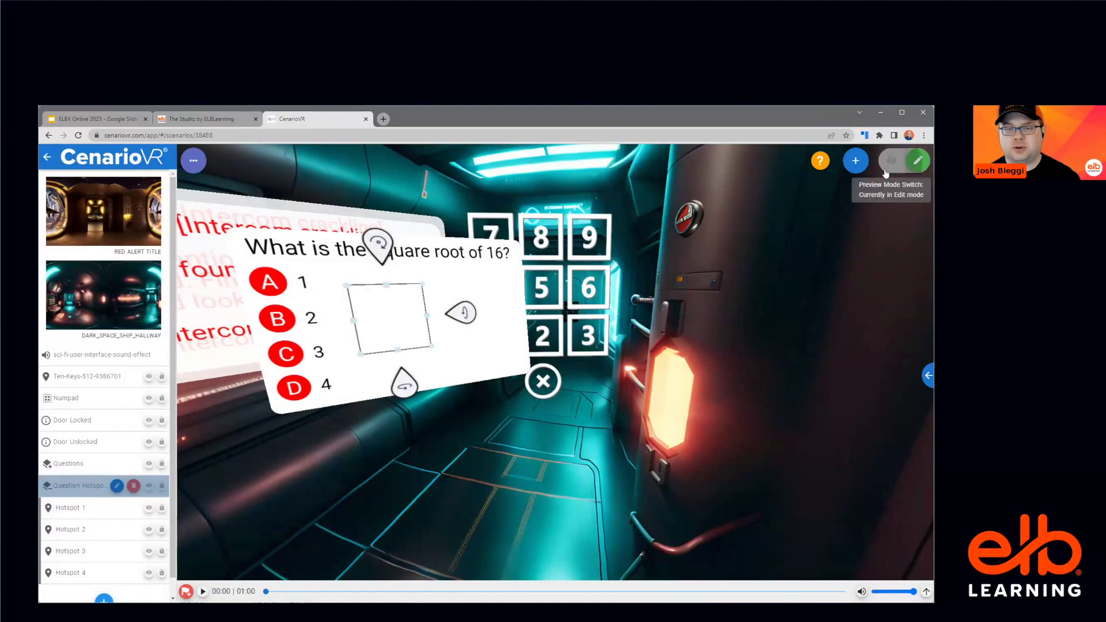
Step: Preview the hallway scene, look around toward the door keypad, and return to editing
{"action": "left_click", "coordinate": [884, 166]}
{"action": "left_click_drag", "start_coordinate": [667, 425], "coordinate": [279, 401]}
{"action": "left_click_drag", "start_coordinate": [628, 415], "coordinate": [340, 417]}
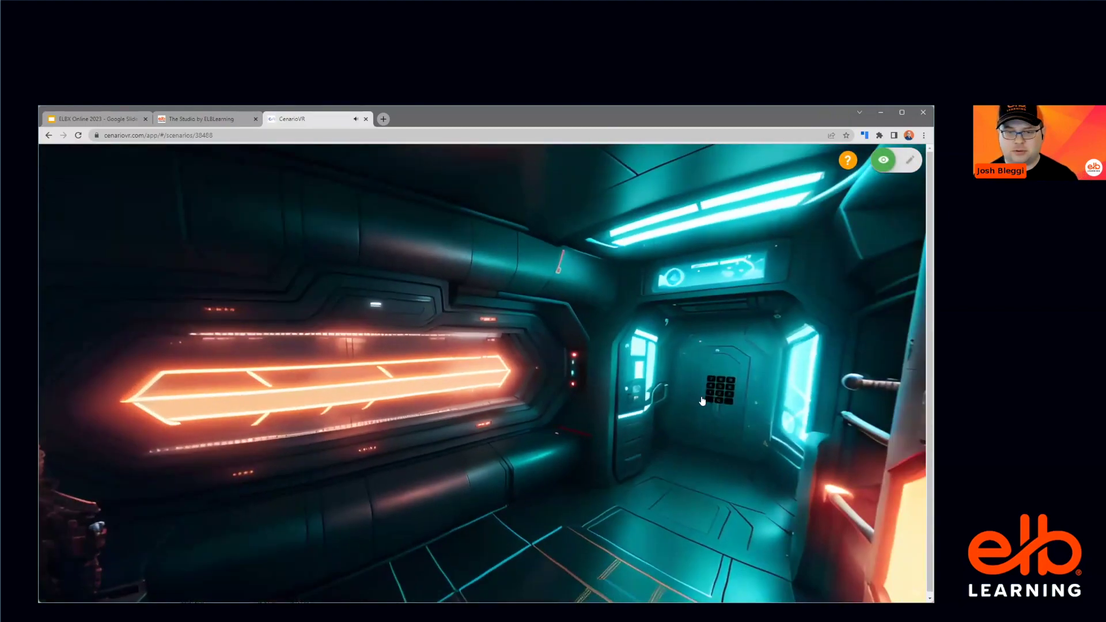
{"action": "left_click", "coordinate": [910, 160]}
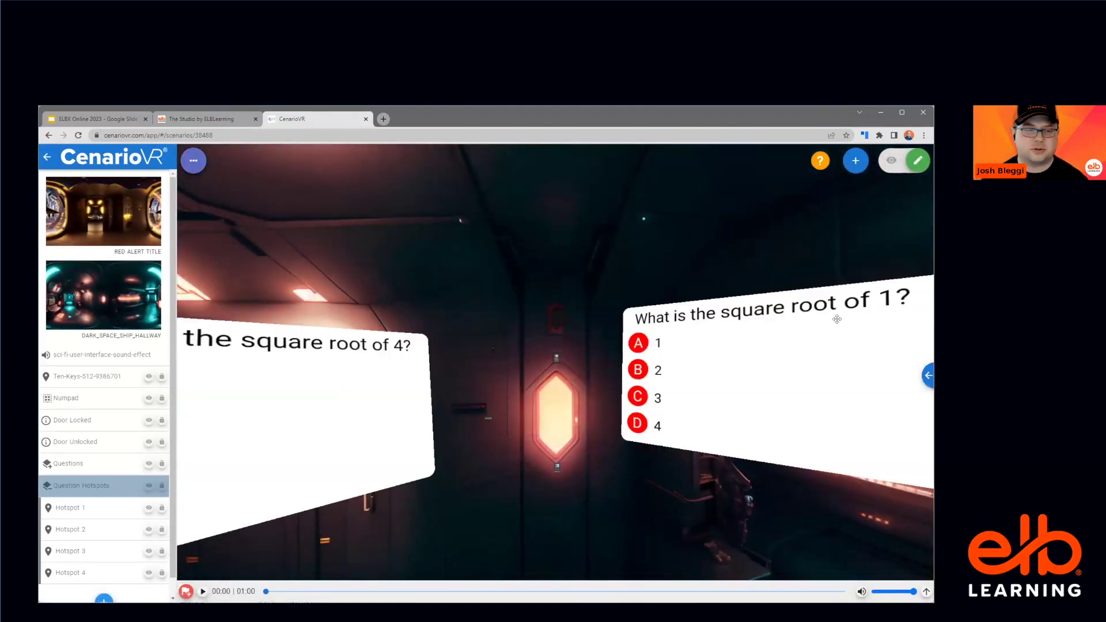
Step: Add an info card named Code with the text "Code" to the hallway scene
{"action": "left_click_drag", "start_coordinate": [795, 237], "coordinate": [505, 239]}
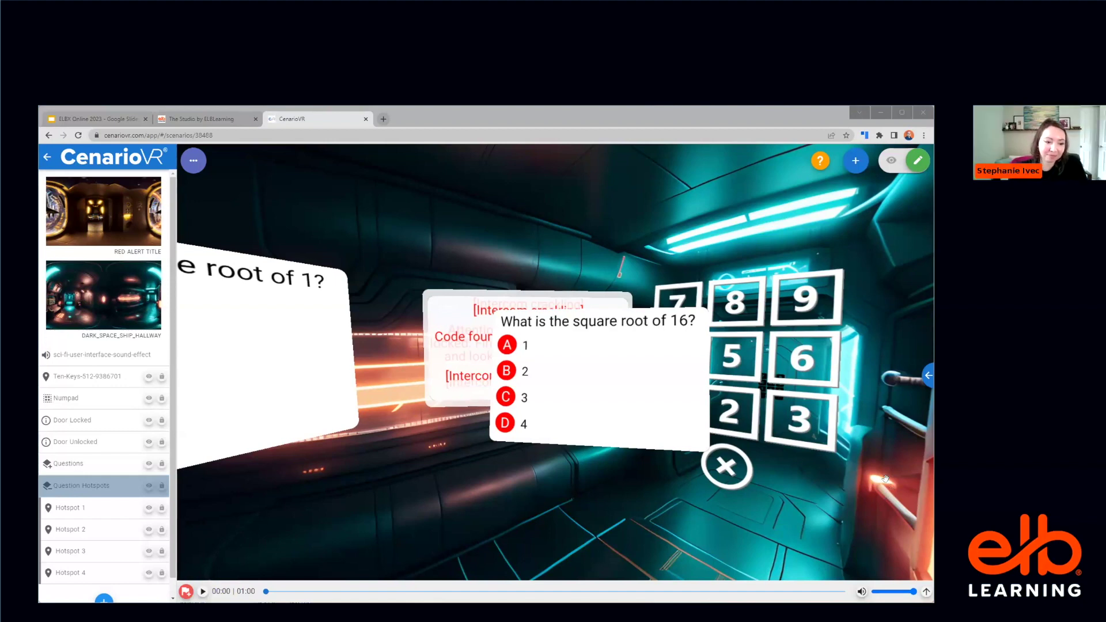
{"action": "left_click", "coordinate": [856, 160]}
{"action": "left_click", "coordinate": [824, 233]}
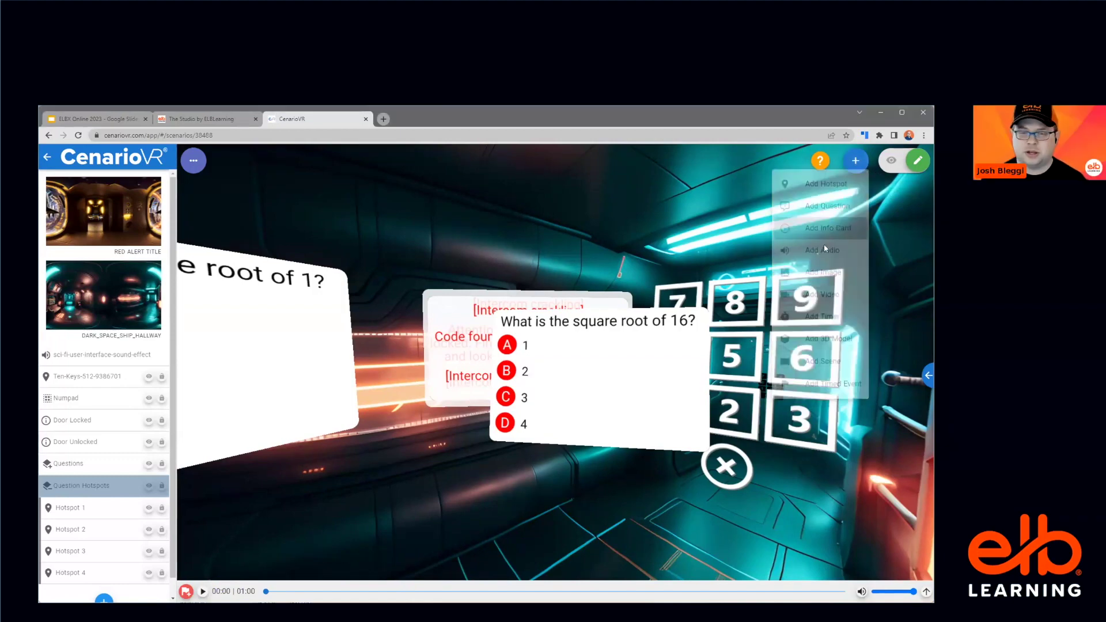
{"action": "triple_click", "coordinate": [367, 349]}
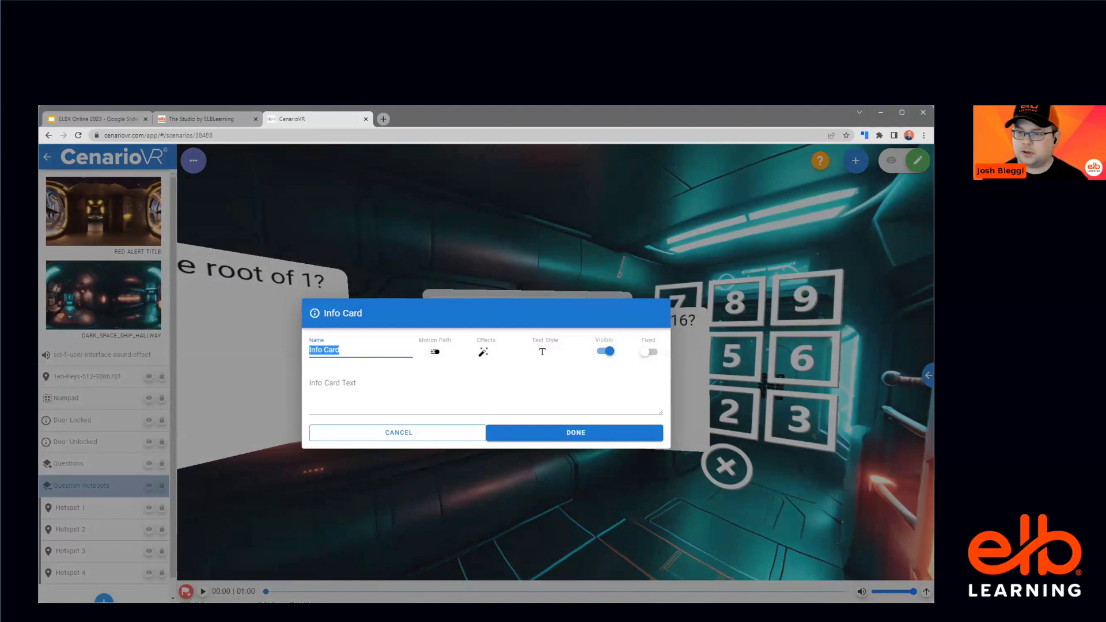
{"action": "type", "text": "Code"}
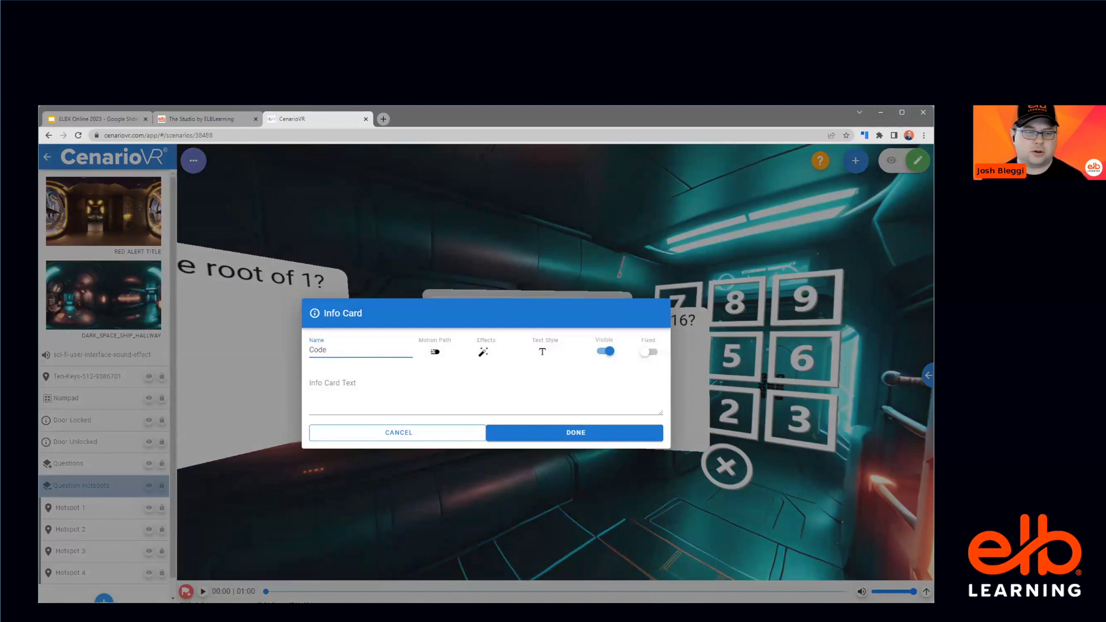
{"action": "left_click", "coordinate": [375, 375]}
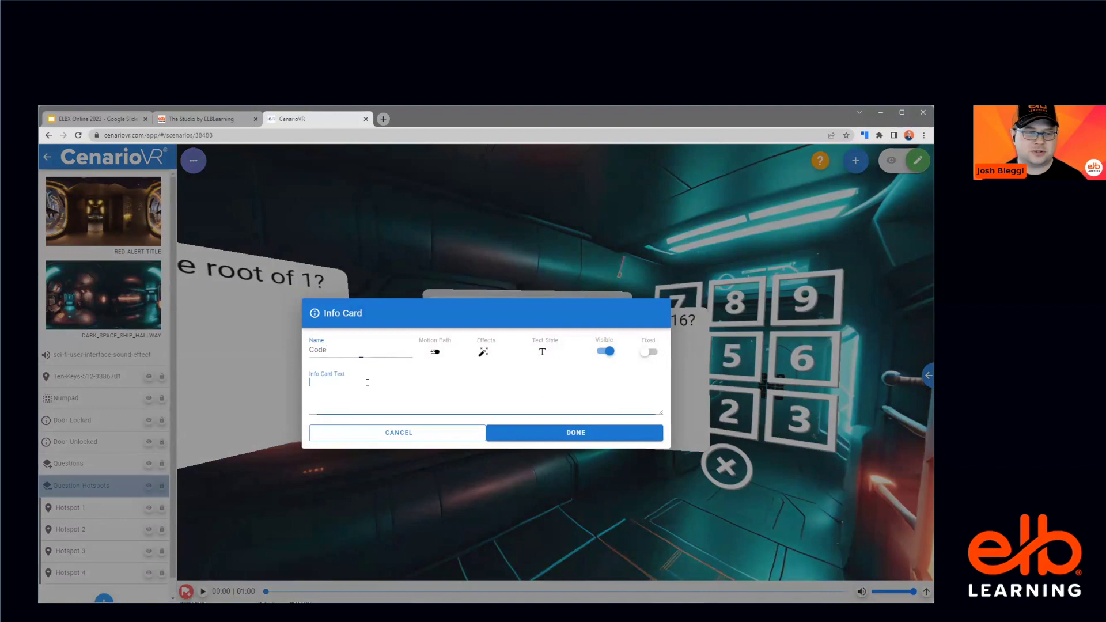
{"action": "type", "text": "Code"}
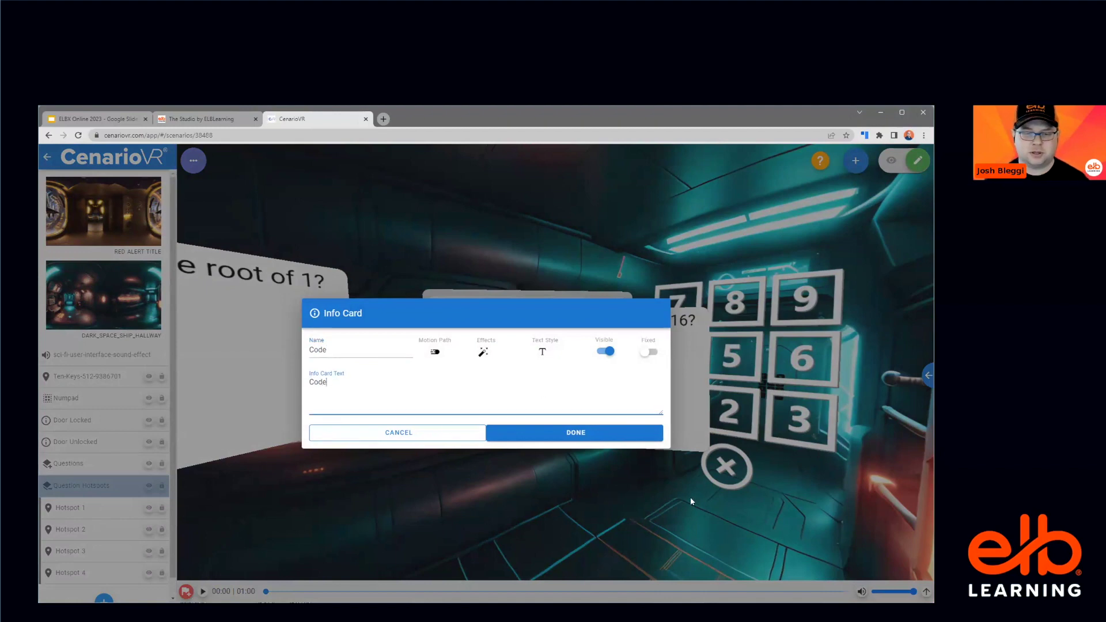
Step: Make the Code card initially hidden and fixed to the view, and place it in the view's lower-left corner
{"action": "left_click", "coordinate": [605, 351]}
{"action": "left_click", "coordinate": [649, 355]}
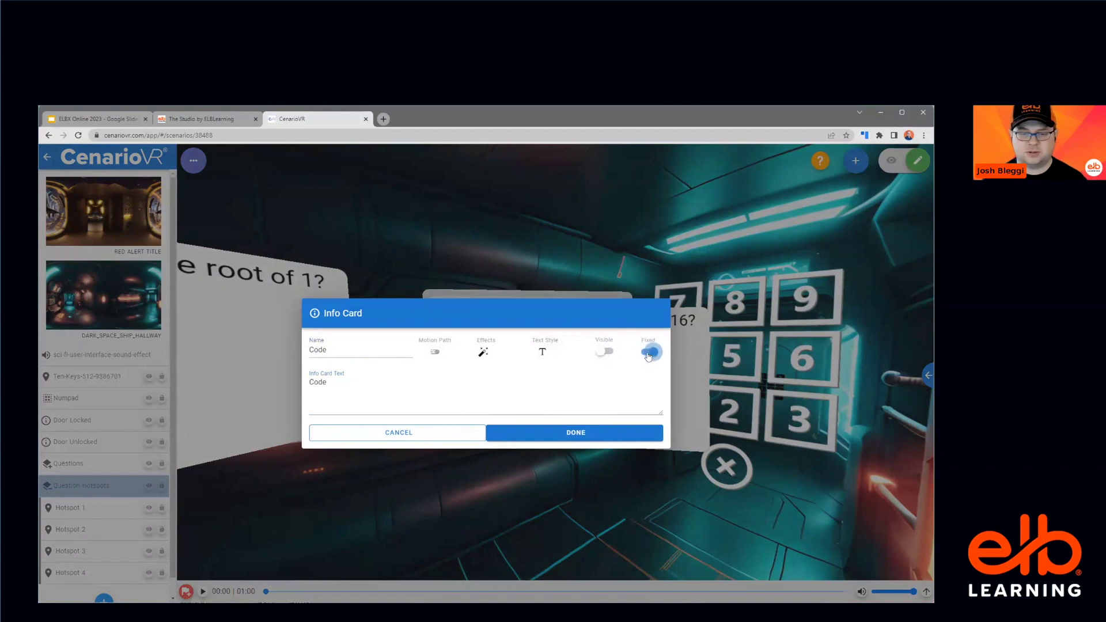
{"action": "left_click", "coordinate": [629, 432]}
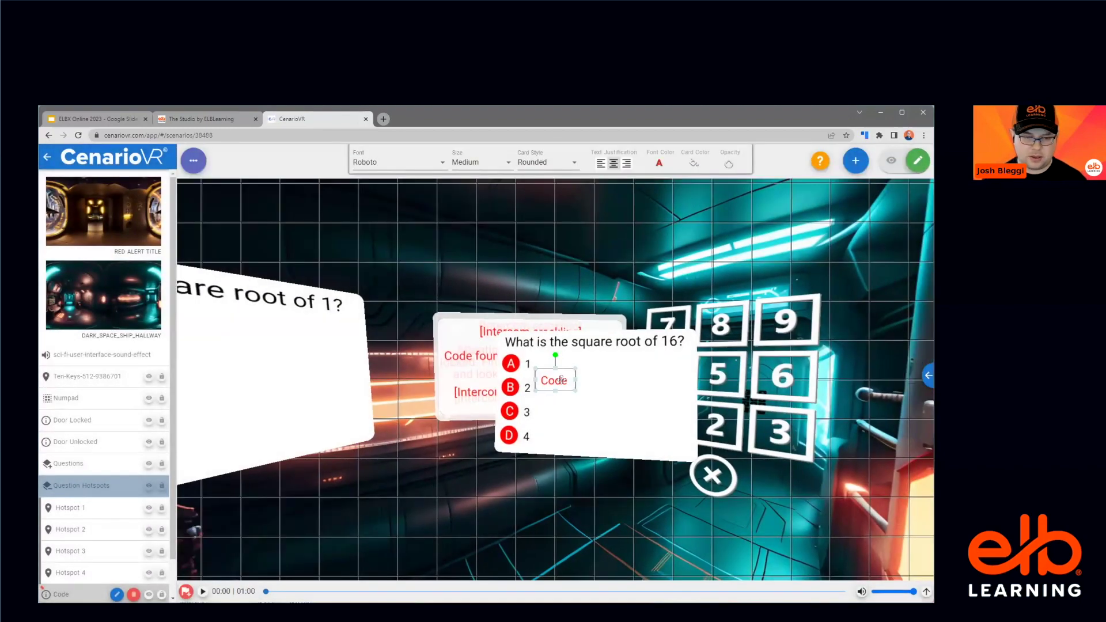
{"action": "left_click_drag", "start_coordinate": [561, 380], "coordinate": [224, 525]}
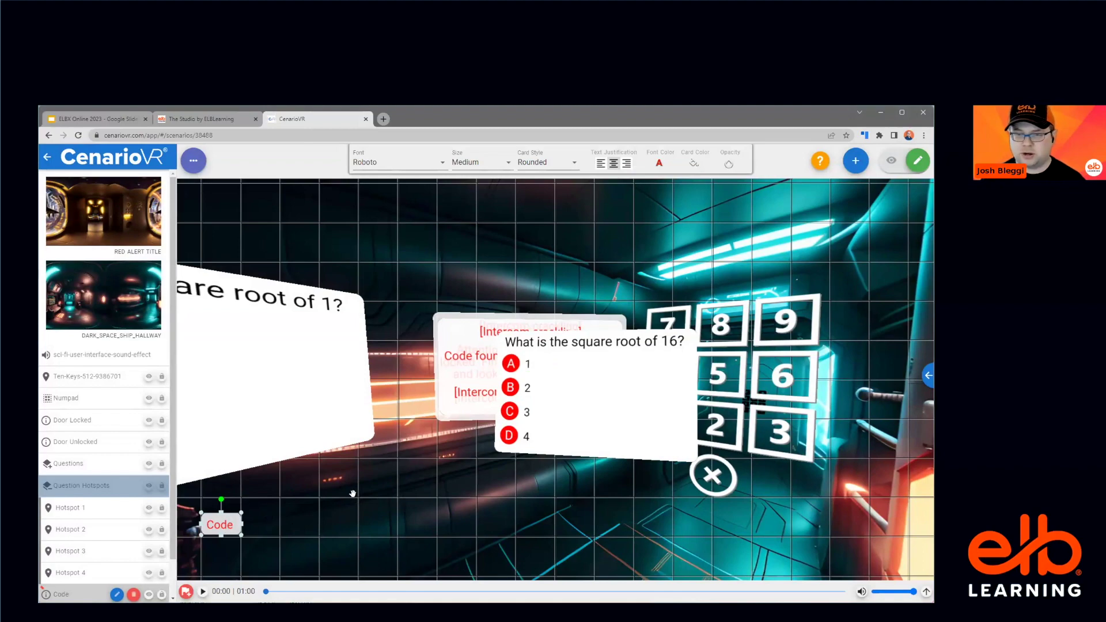
{"action": "left_click", "coordinate": [833, 267]}
{"action": "left_click_drag", "start_coordinate": [833, 267], "coordinate": [672, 169]}
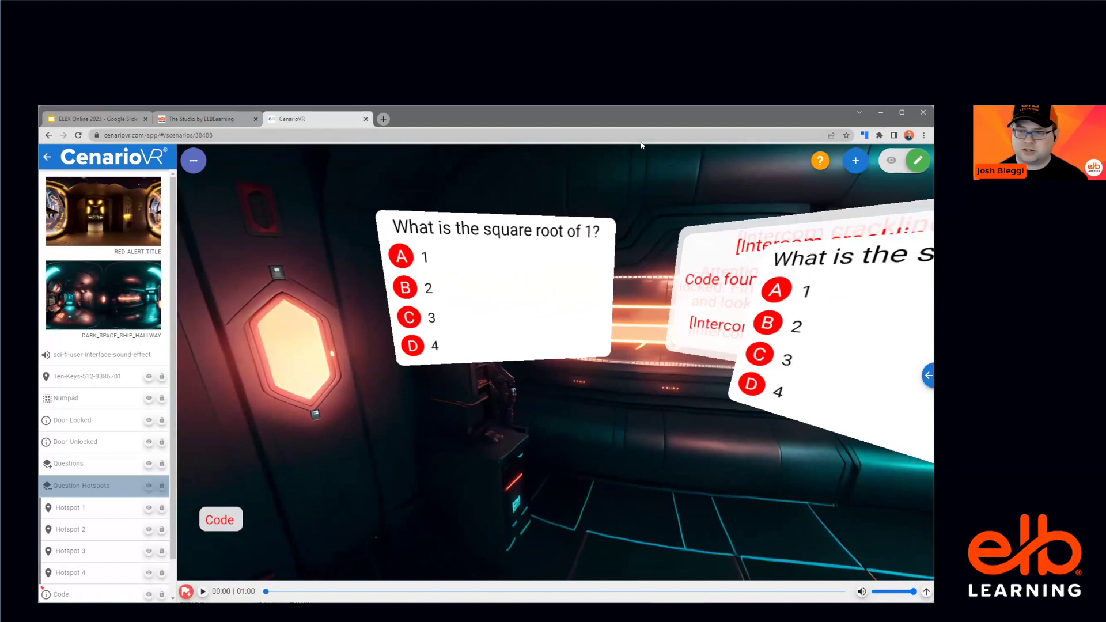
{"action": "left_click_drag", "start_coordinate": [673, 205], "coordinate": [630, 173]}
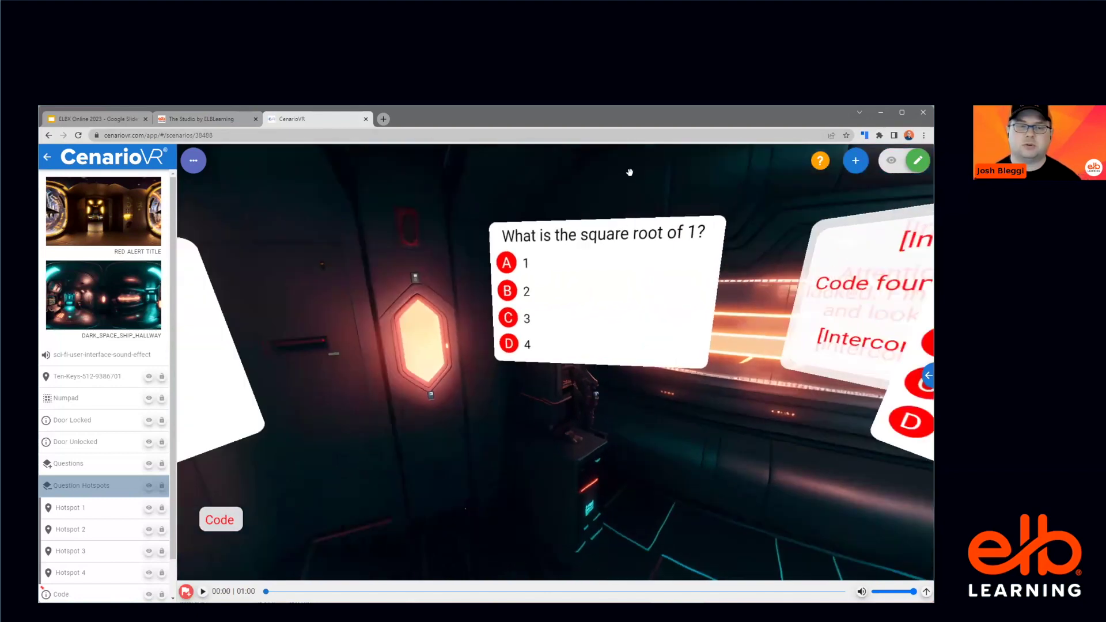
{"action": "left_click_drag", "start_coordinate": [582, 204], "coordinate": [358, 481]}
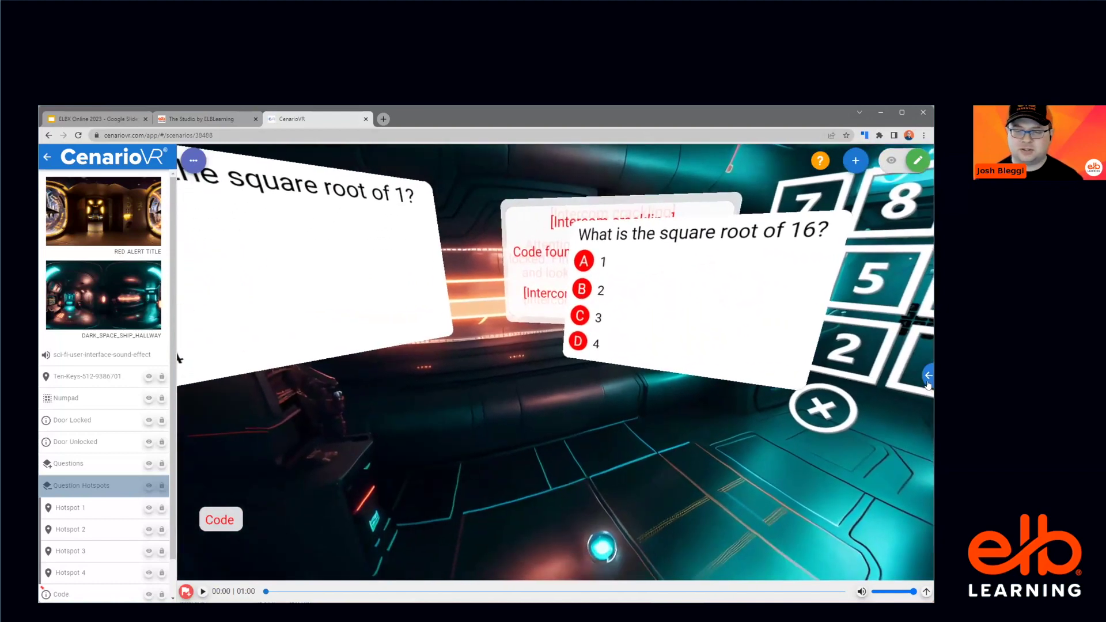
Step: Add the red Square 1 number icon to the scene as an image
{"action": "left_click", "coordinate": [928, 375]}
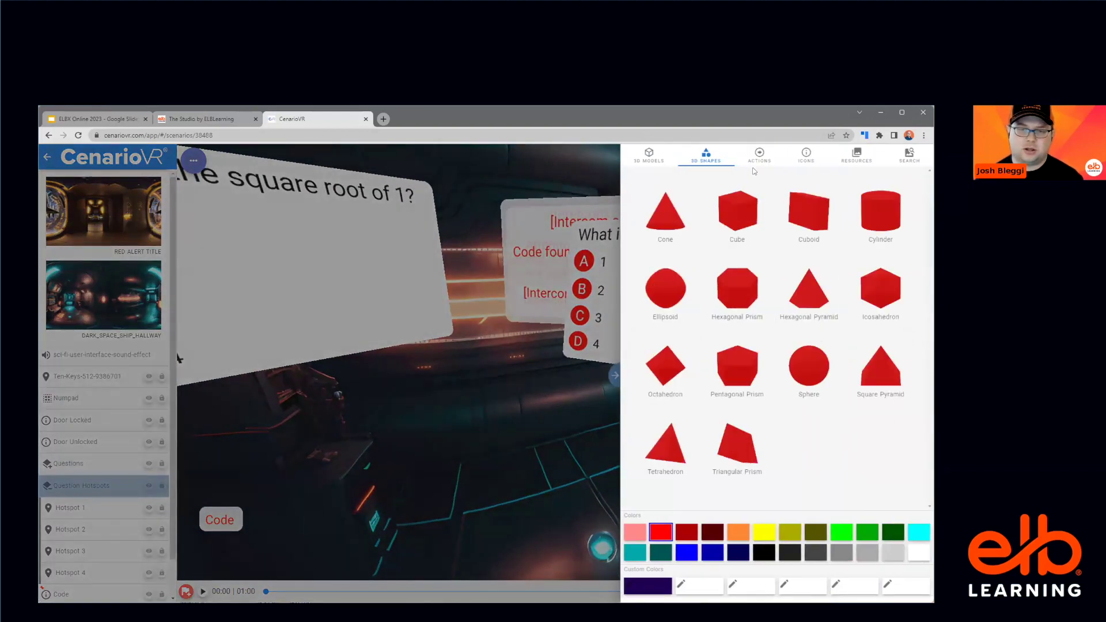
{"action": "left_click", "coordinate": [805, 160]}
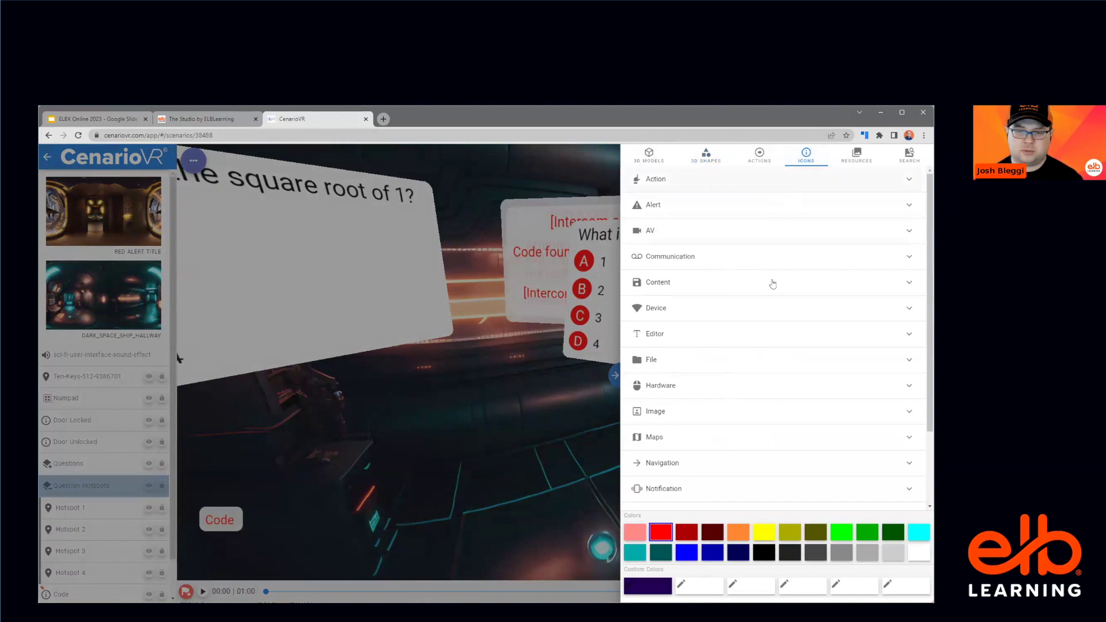
{"action": "scroll", "coordinate": [760, 416], "scroll_direction": "down", "scroll_amount": 3}
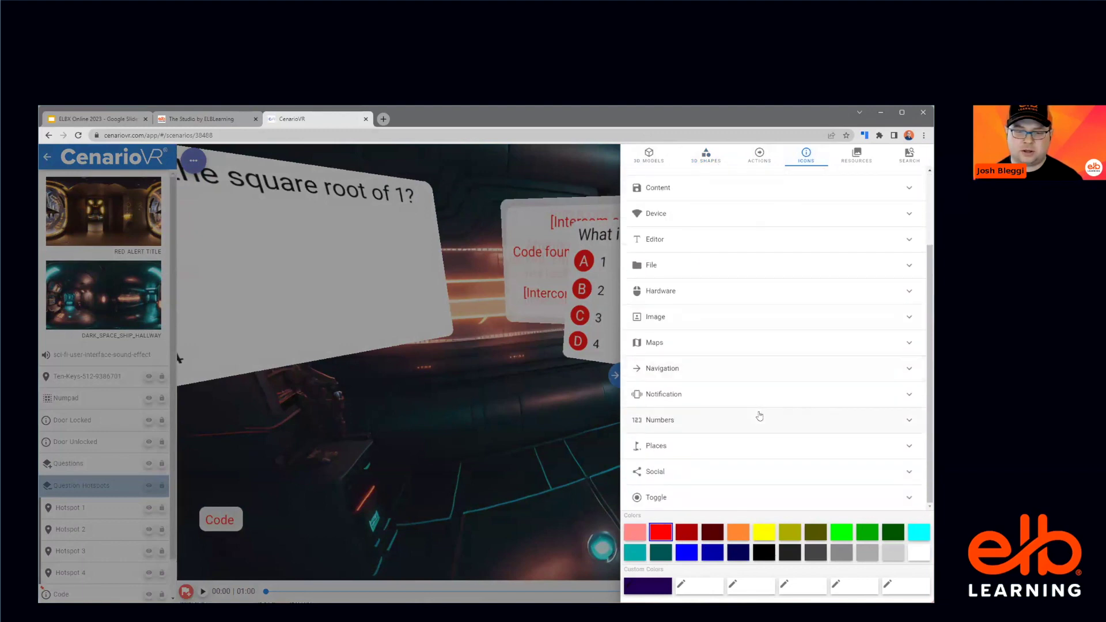
{"action": "left_click", "coordinate": [718, 419]}
{"action": "scroll", "coordinate": [753, 447], "scroll_direction": "down", "scroll_amount": 2}
{"action": "mouse_move", "coordinate": [857, 394]}
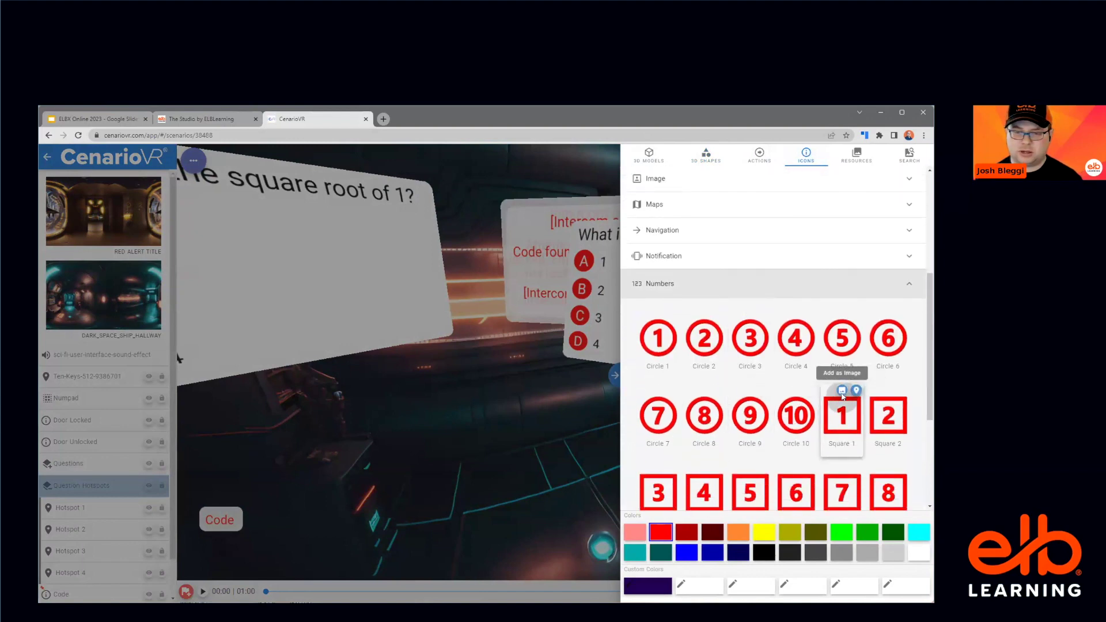
{"action": "left_click", "coordinate": [857, 392]}
Step: Make the square_1 image hidden and fixed, and place it at reduced size just right of the Code card
{"action": "left_click_drag", "start_coordinate": [553, 360], "coordinate": [483, 464]}
{"action": "double_click", "coordinate": [483, 464]}
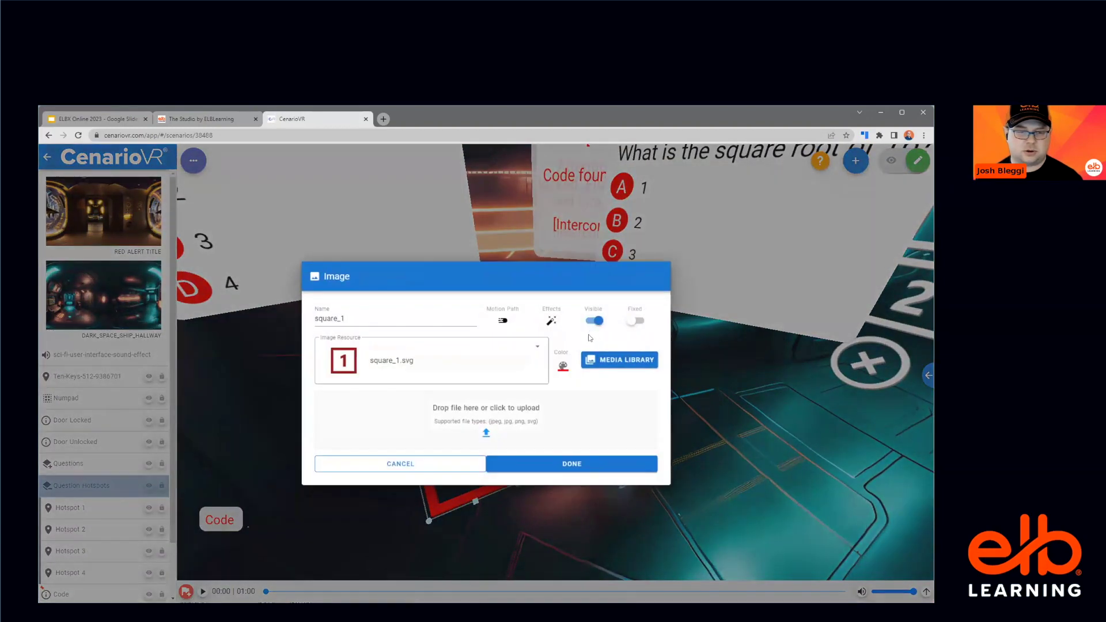
{"action": "left_click", "coordinate": [635, 321]}
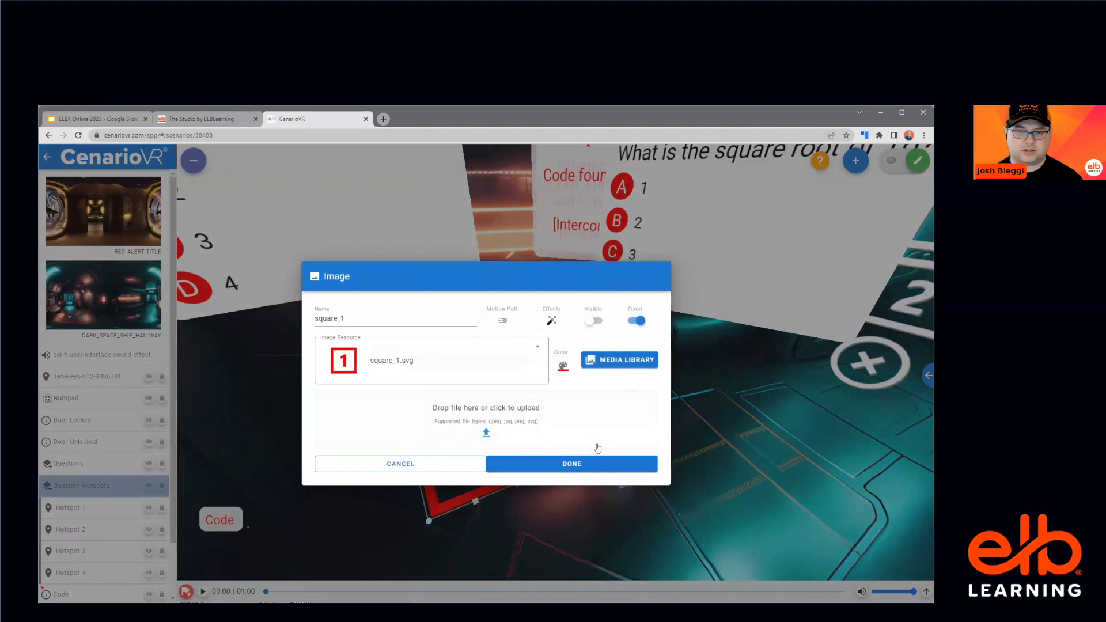
{"action": "left_click", "coordinate": [599, 464]}
{"action": "left_click_drag", "start_coordinate": [415, 432], "coordinate": [318, 544]}
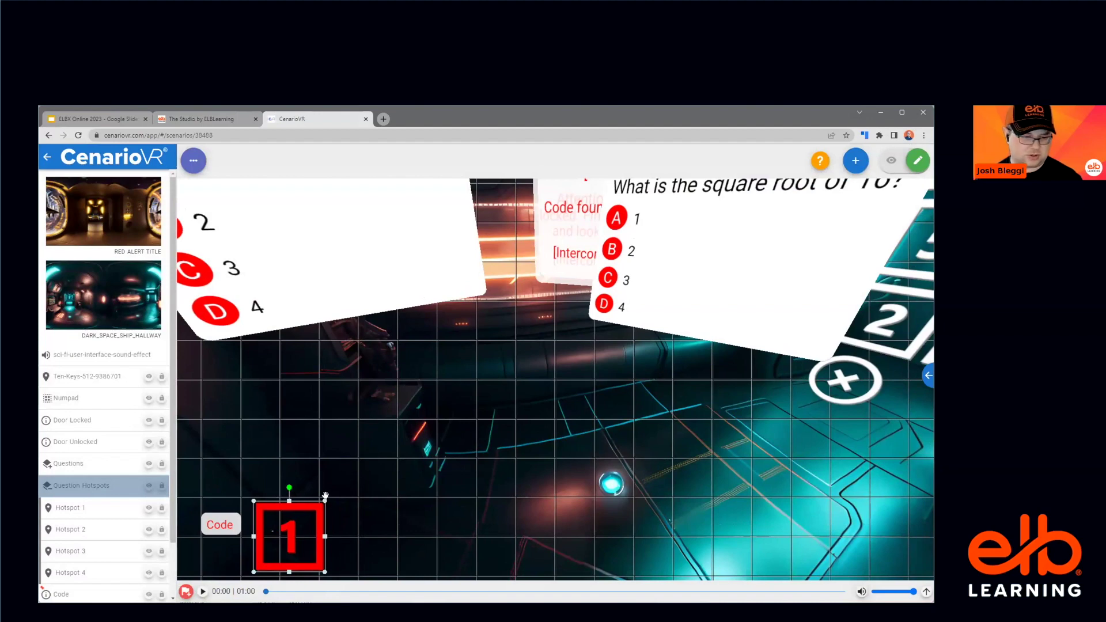
{"action": "left_click_drag", "start_coordinate": [324, 501], "coordinate": [292, 518]}
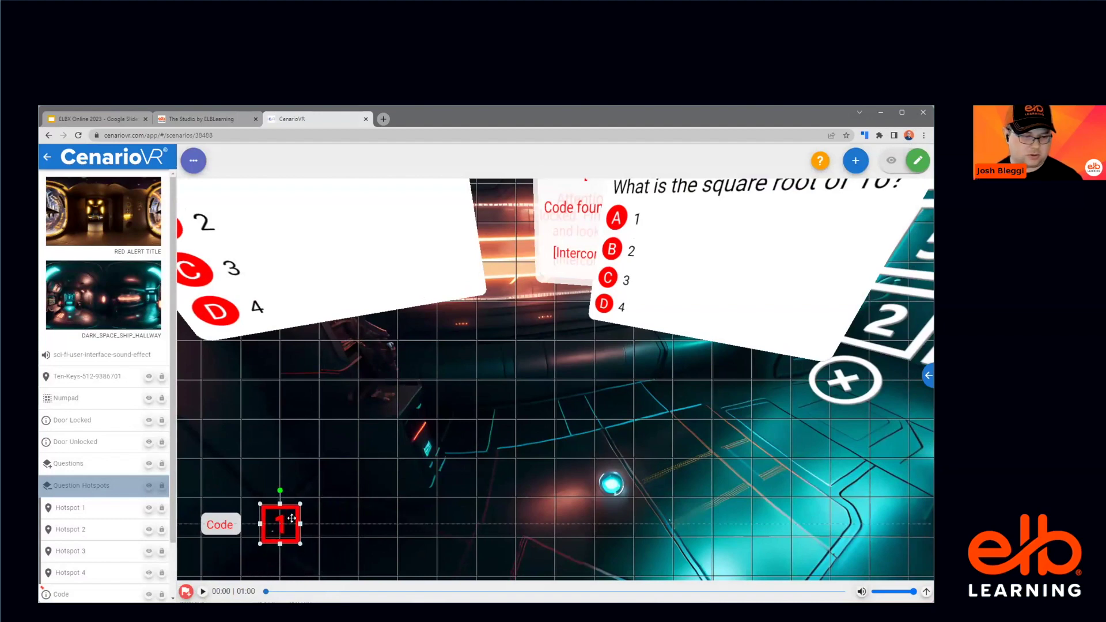
Step: Add the red Square 2 number icon to the scene as an image
{"action": "left_click", "coordinate": [928, 375]}
{"action": "scroll", "coordinate": [713, 447], "scroll_direction": "down", "scroll_amount": 2}
{"action": "left_click", "coordinate": [713, 447]}
{"action": "scroll", "coordinate": [743, 453], "scroll_direction": "down", "scroll_amount": 1}
{"action": "scroll", "coordinate": [752, 459], "scroll_direction": "down", "scroll_amount": 2}
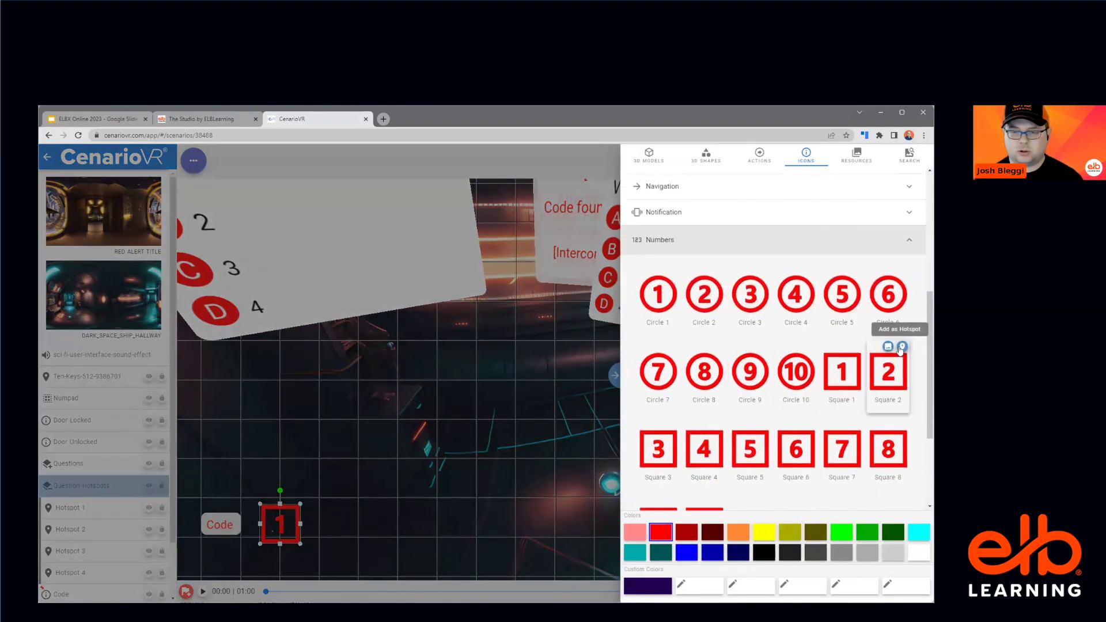
{"action": "left_click", "coordinate": [901, 348]}
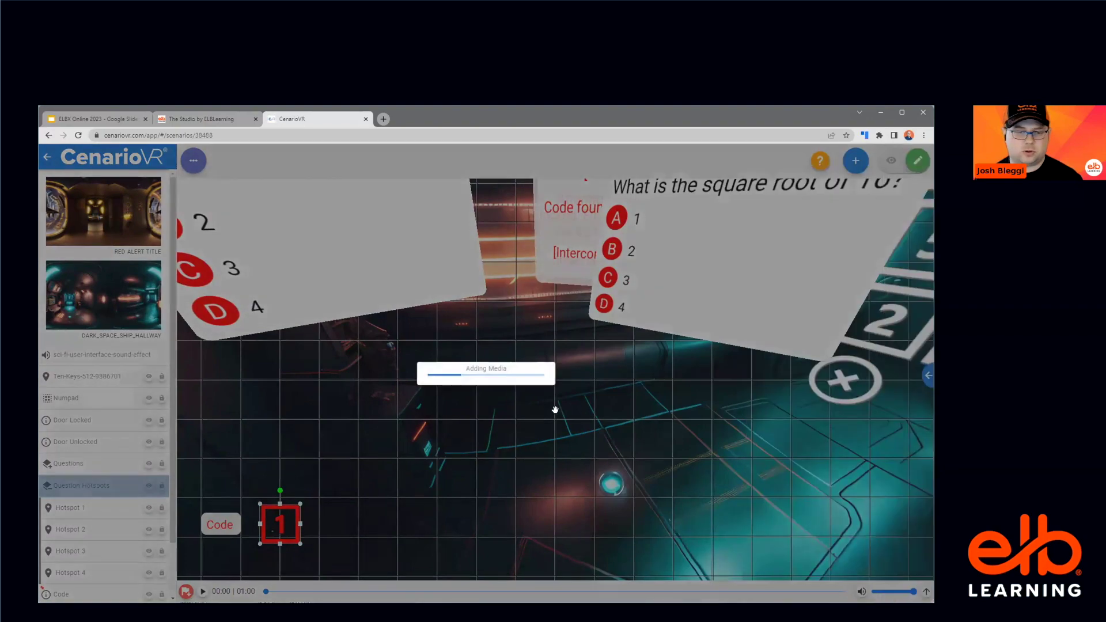
Step: Make the square_2 image hidden and fixed, and place it at matching size just right of the 1
{"action": "double_click", "coordinate": [548, 356]}
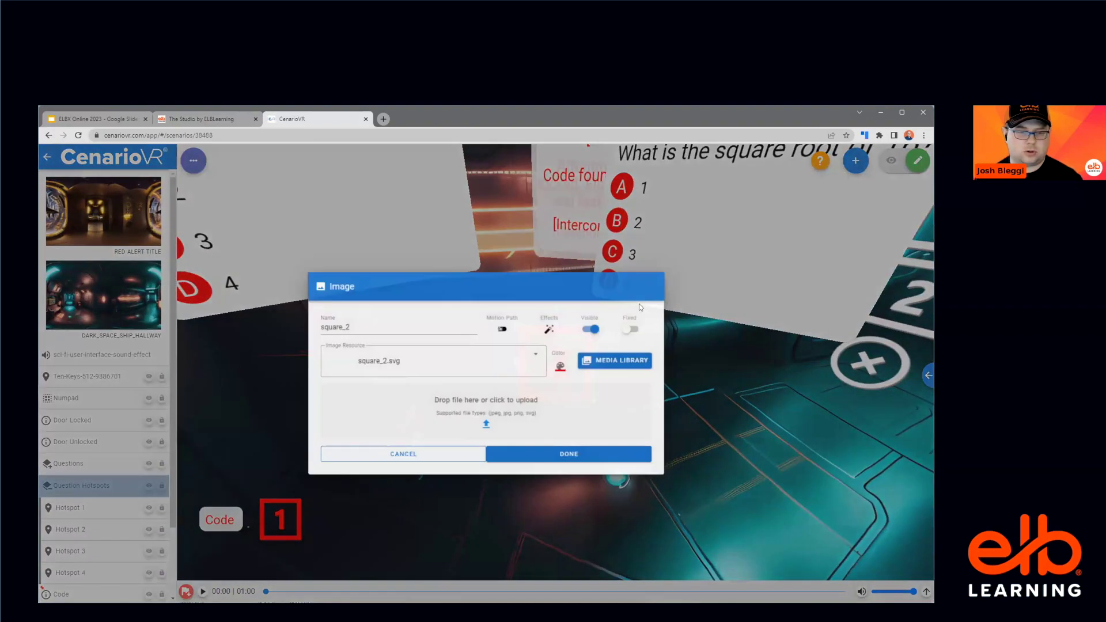
{"action": "left_click", "coordinate": [594, 321]}
{"action": "left_click", "coordinate": [635, 323]}
{"action": "left_click", "coordinate": [597, 465]}
{"action": "left_click_drag", "start_coordinate": [536, 391], "coordinate": [350, 521]}
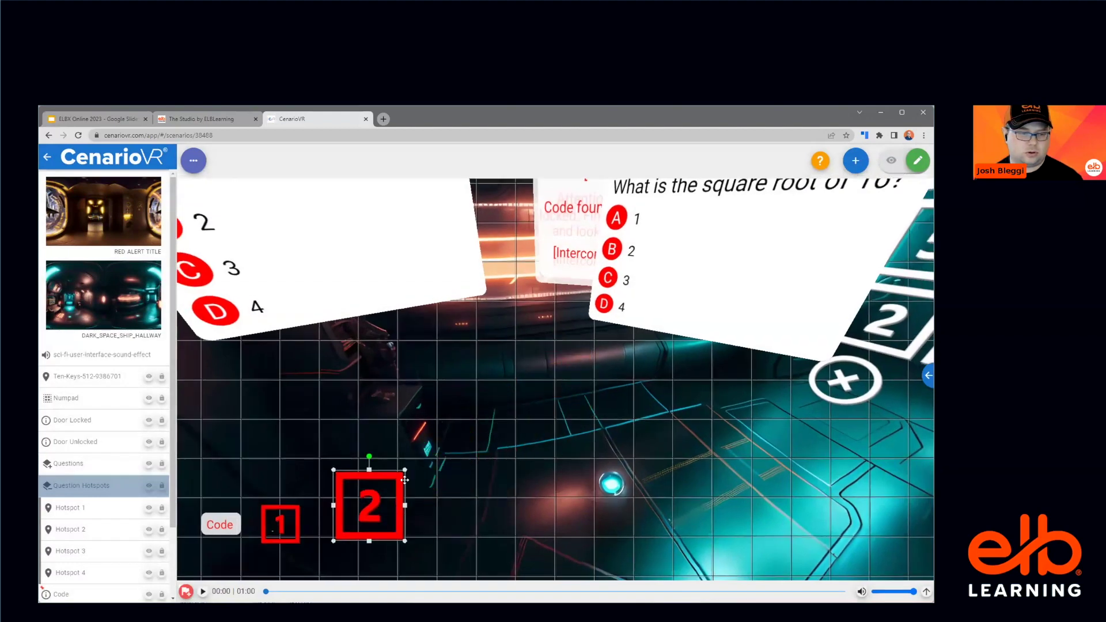
{"action": "left_click_drag", "start_coordinate": [404, 468], "coordinate": [342, 523]}
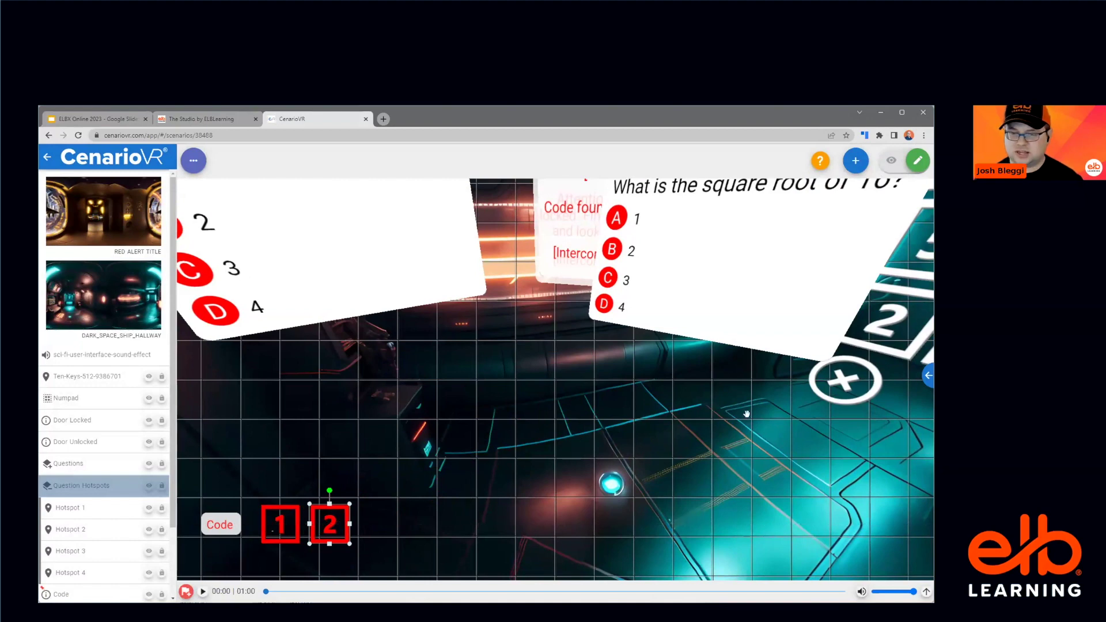
Step: Add the red Square 3 number icon to the scene as an image
{"action": "left_click", "coordinate": [928, 376]}
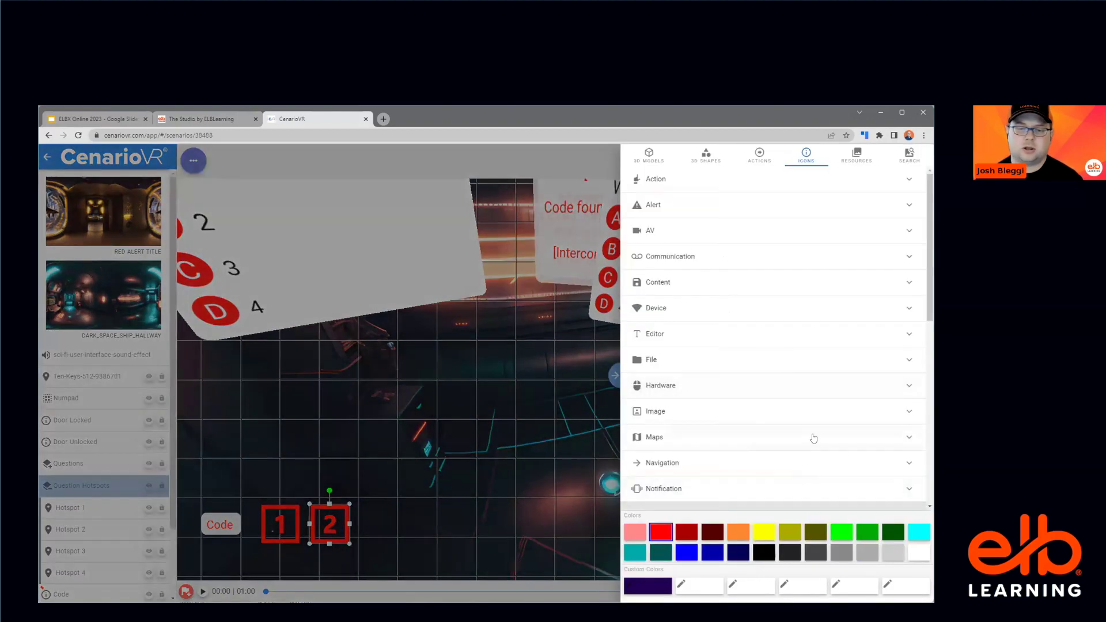
{"action": "scroll", "coordinate": [814, 437], "scroll_direction": "down", "scroll_amount": 2}
{"action": "left_click", "coordinate": [807, 378]}
{"action": "scroll", "coordinate": [796, 427], "scroll_direction": "down", "scroll_amount": 2}
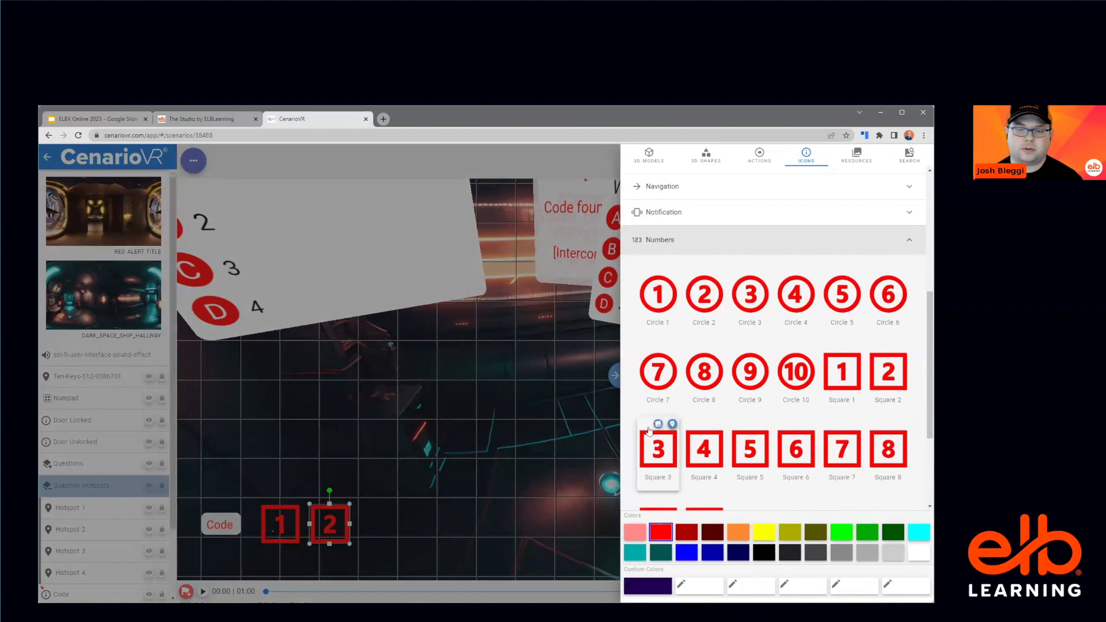
{"action": "left_click", "coordinate": [658, 425]}
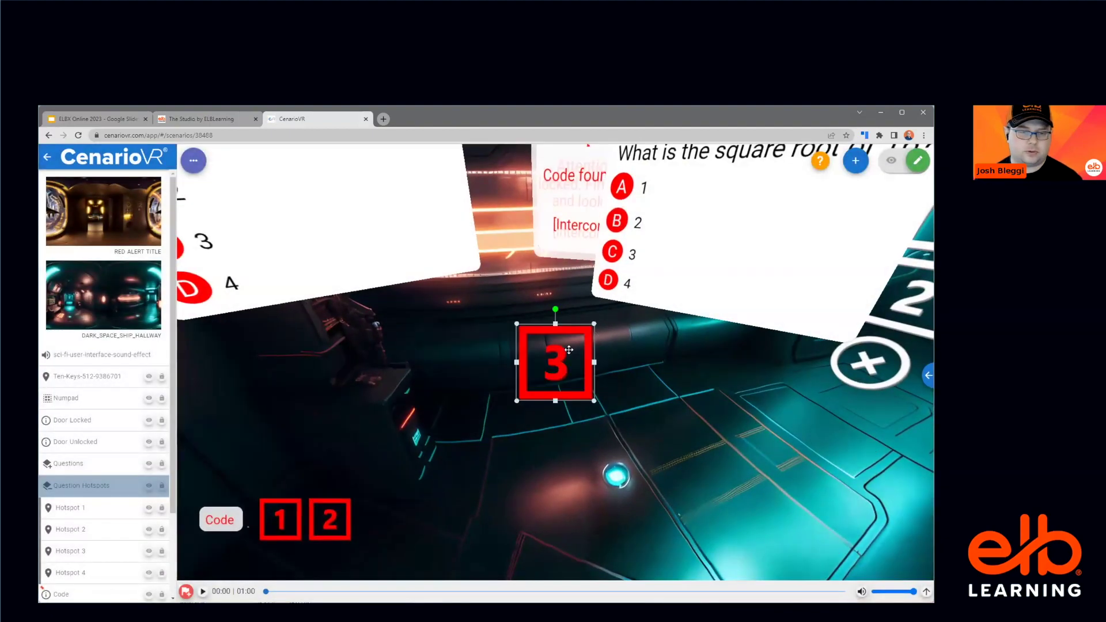
Step: Make the square_3 image hidden and fixed, and place it at matching size just right of the 2
{"action": "double_click", "coordinate": [569, 350]}
{"action": "left_click", "coordinate": [595, 321]}
{"action": "left_click", "coordinate": [638, 323]}
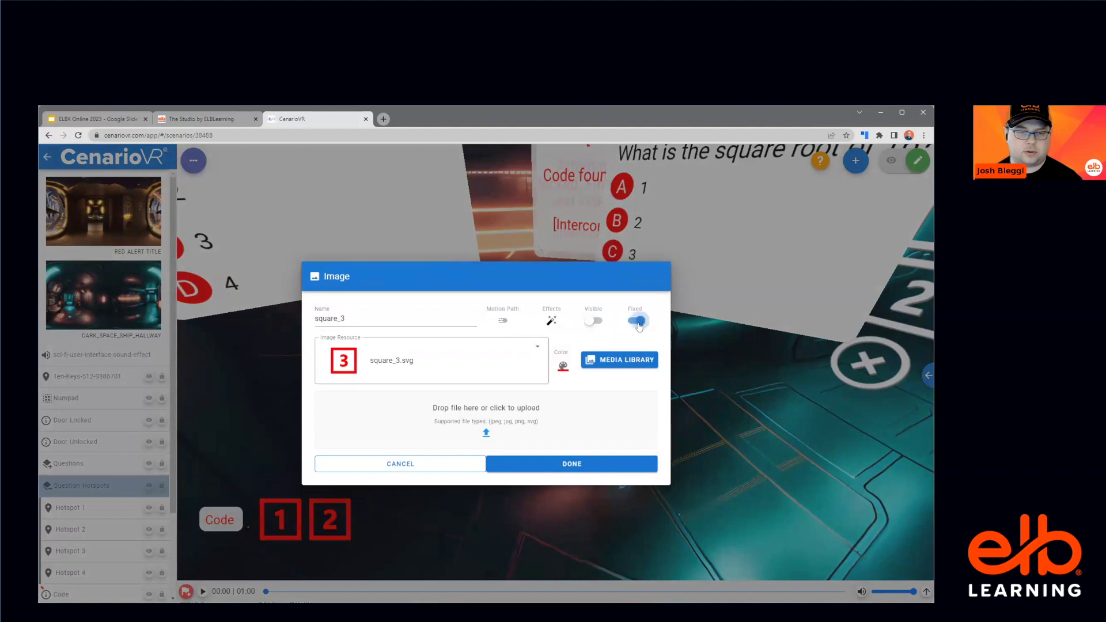
{"action": "left_click", "coordinate": [557, 465]}
{"action": "left_click_drag", "start_coordinate": [542, 398], "coordinate": [402, 529]}
{"action": "left_click_drag", "start_coordinate": [451, 469], "coordinate": [381, 523]}
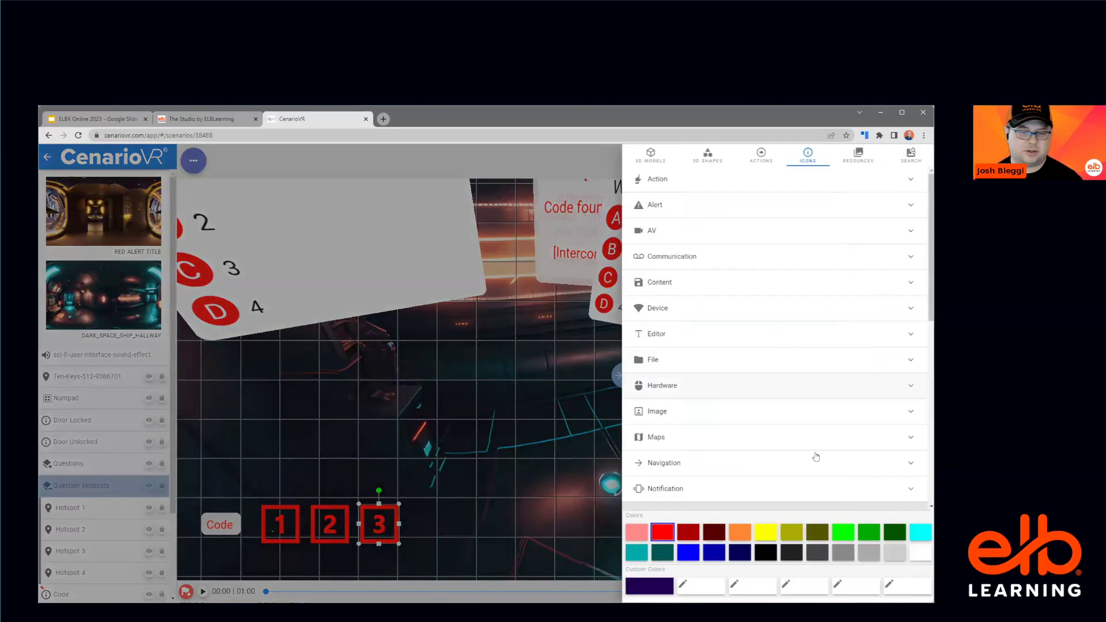
Step: Add the red Square 4 number icon to the scene as an image
{"action": "left_click", "coordinate": [927, 375]}
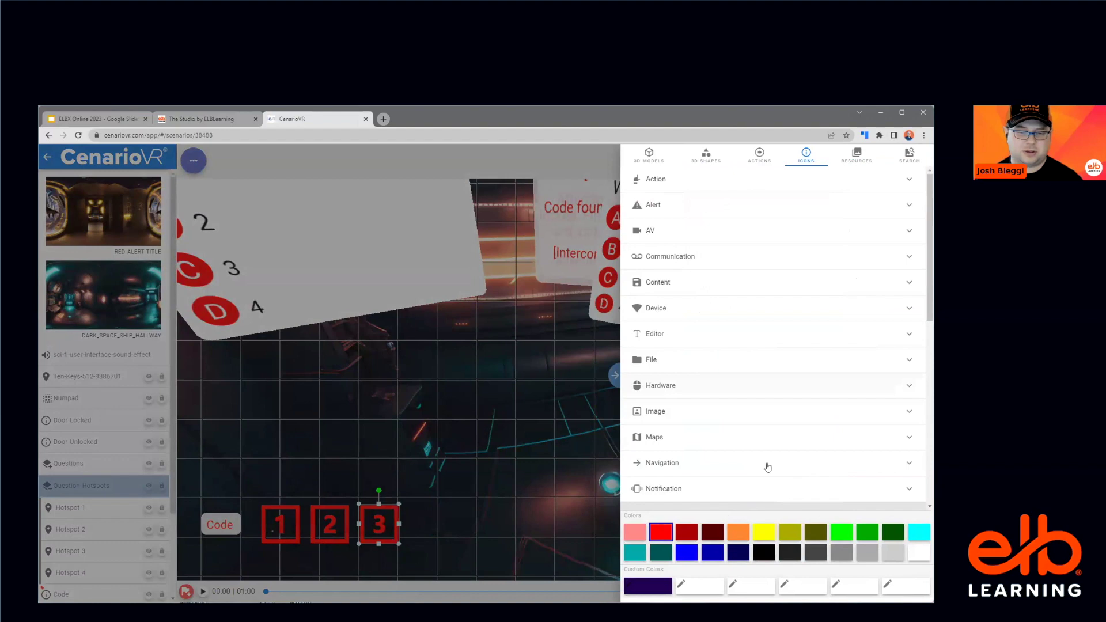
{"action": "scroll", "coordinate": [761, 455], "scroll_direction": "down", "scroll_amount": 2}
{"action": "left_click", "coordinate": [761, 451]}
{"action": "scroll", "coordinate": [758, 446], "scroll_direction": "down", "scroll_amount": 5}
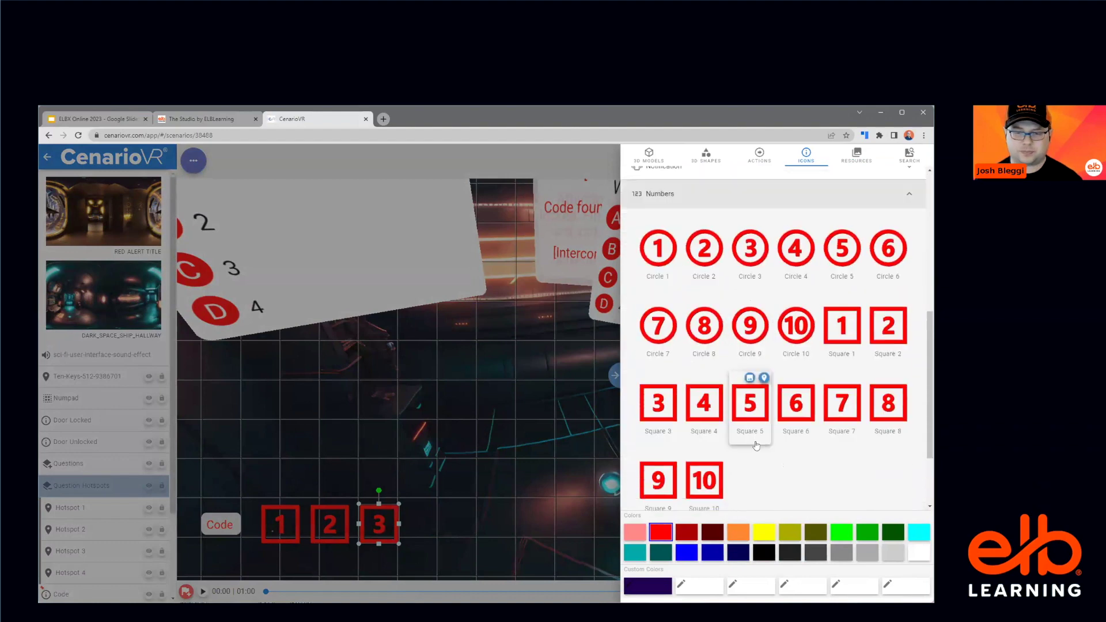
{"action": "left_click", "coordinate": [703, 377]}
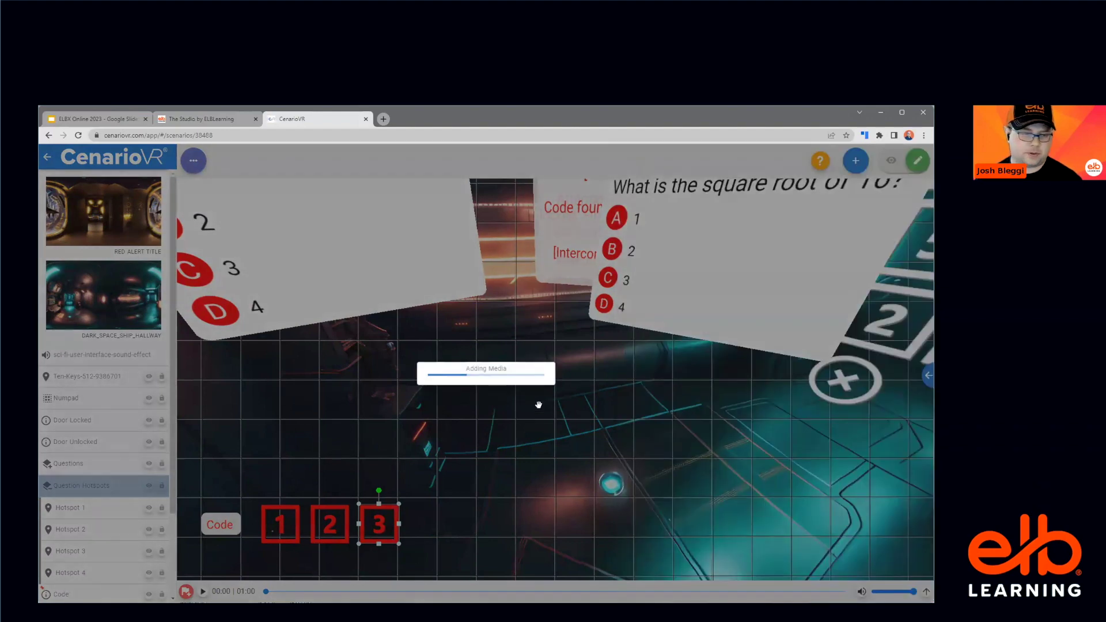
Step: Make the square_4 image hidden and fixed, and place it at matching size just right of the 3
{"action": "double_click", "coordinate": [559, 358]}
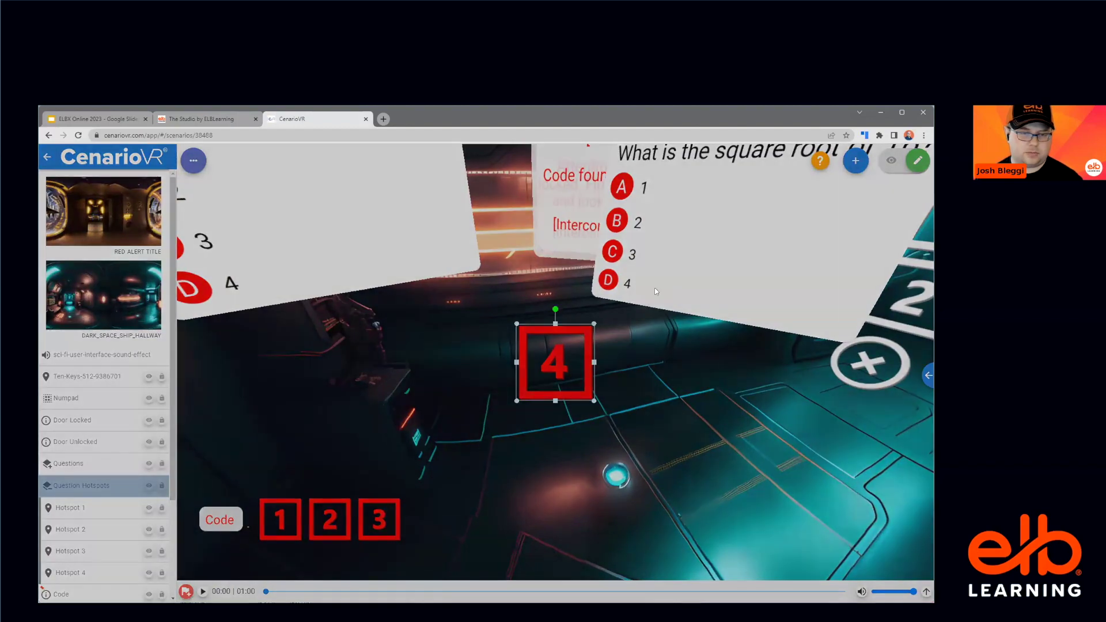
{"action": "left_click", "coordinate": [593, 321]}
{"action": "left_click", "coordinate": [634, 321]}
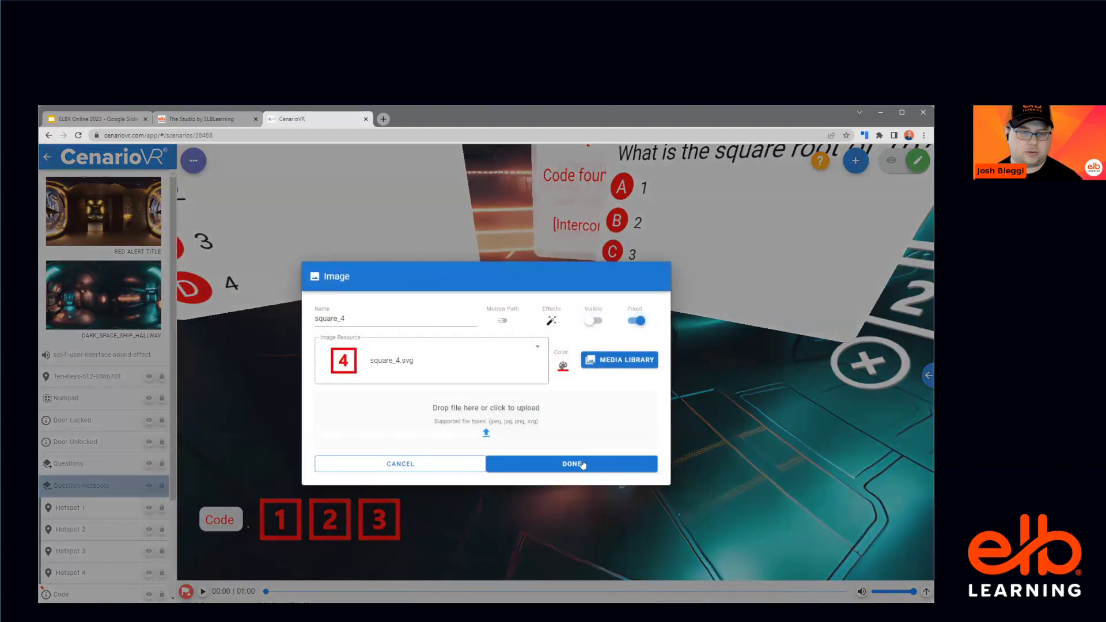
{"action": "left_click", "coordinate": [582, 464]}
{"action": "left_click_drag", "start_coordinate": [589, 343], "coordinate": [432, 523]}
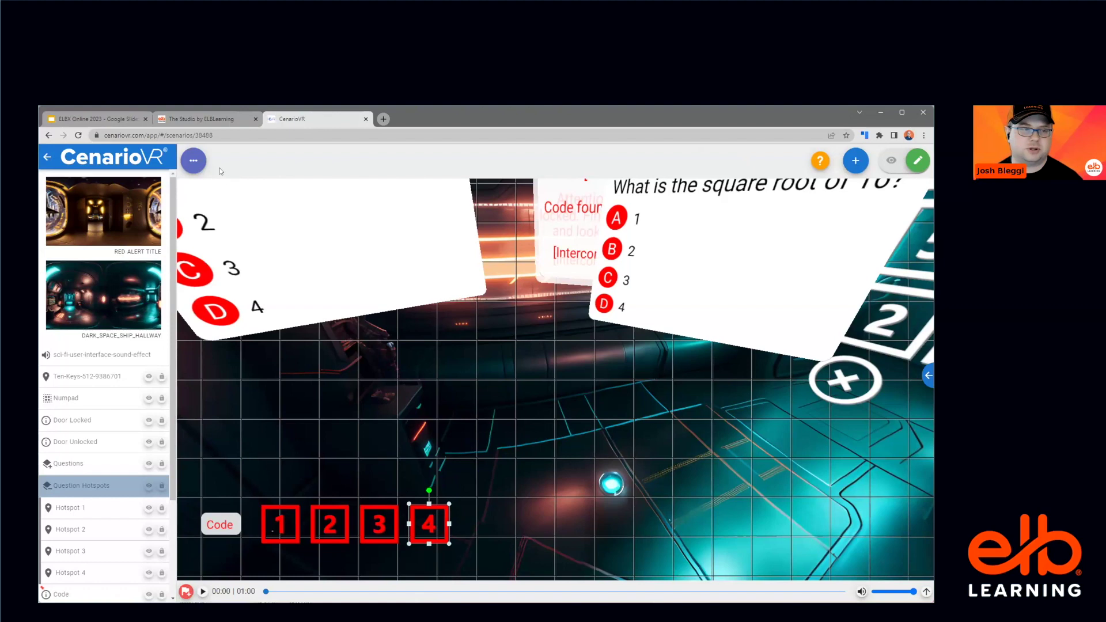
Step: Remove the duplicate variable Code (2) from the scenario's variables
{"action": "left_click", "coordinate": [193, 160]}
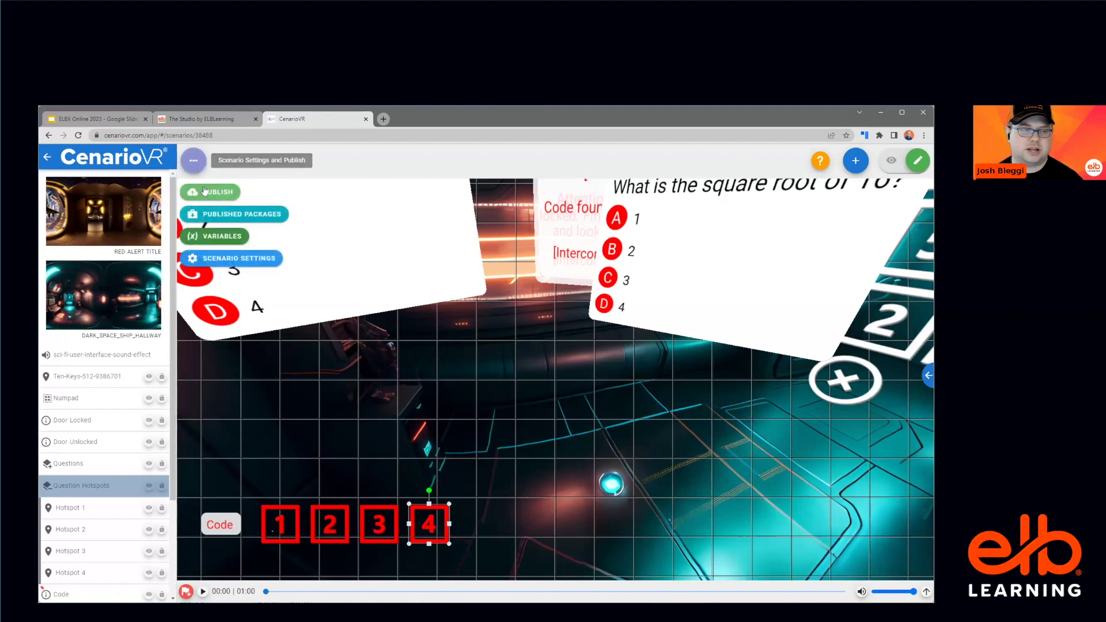
{"action": "left_click", "coordinate": [204, 237]}
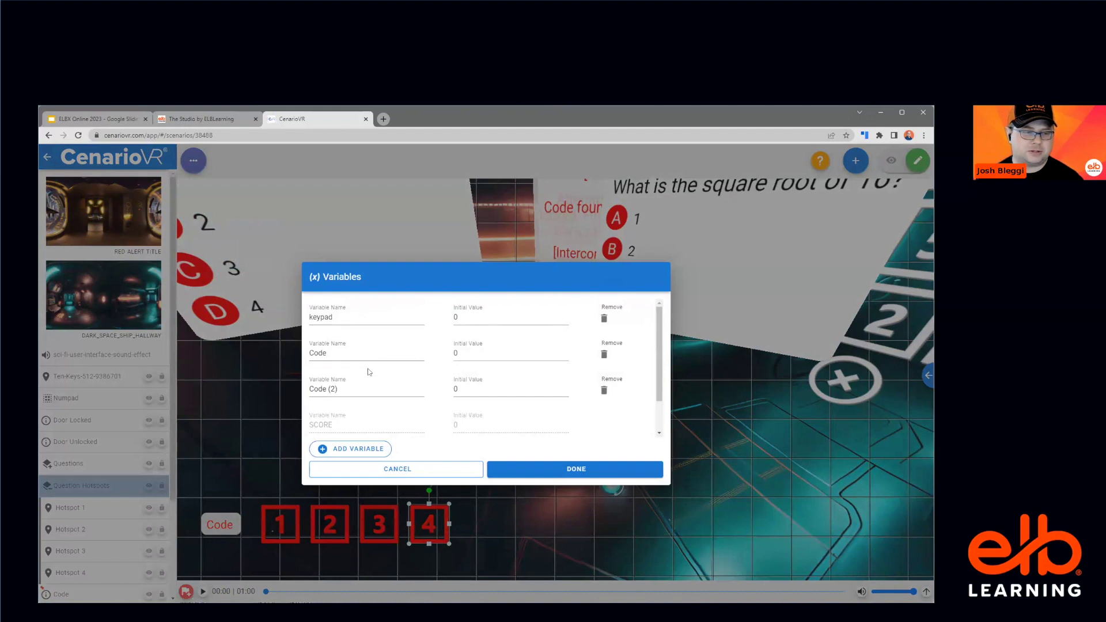
{"action": "left_click", "coordinate": [604, 391]}
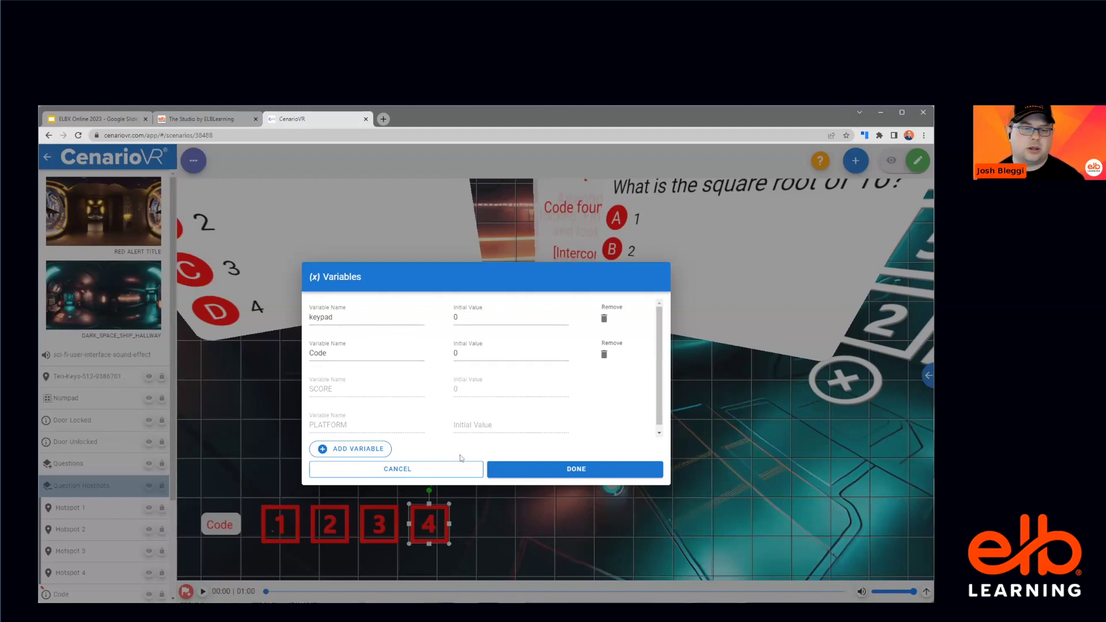
{"action": "left_click", "coordinate": [509, 467]}
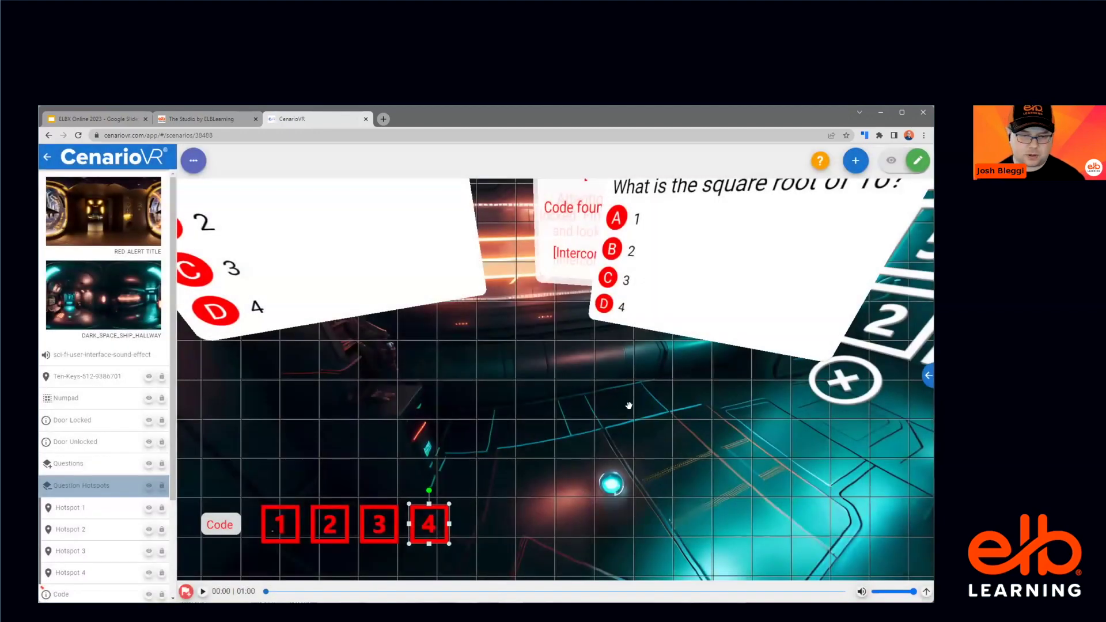
{"action": "left_click_drag", "start_coordinate": [829, 378], "coordinate": [555, 485]}
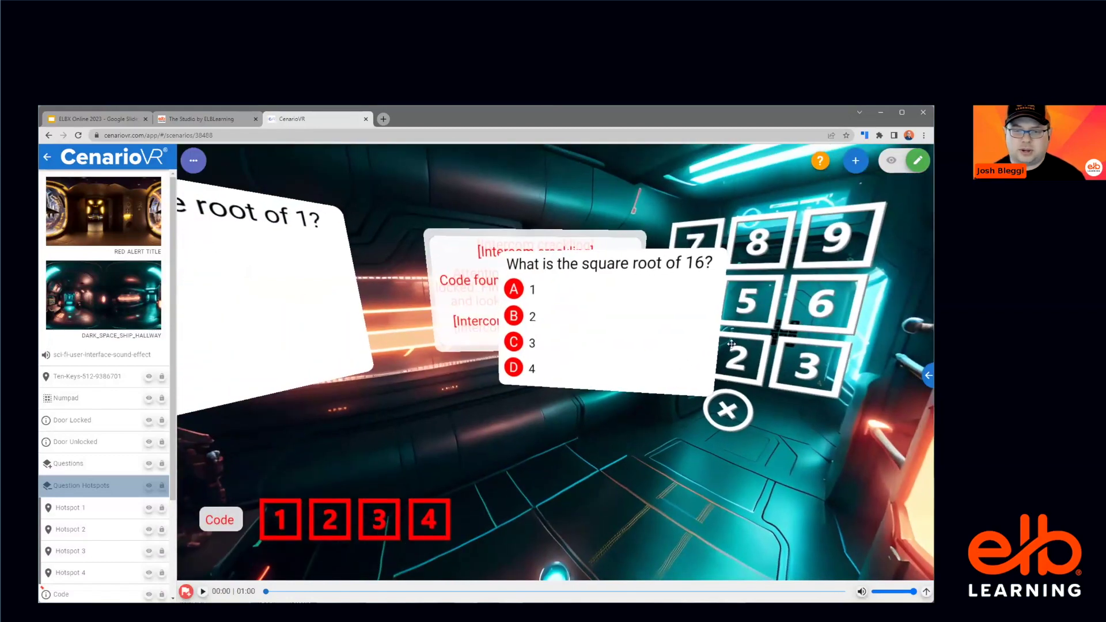
{"action": "left_click", "coordinate": [776, 332]}
{"action": "double_click", "coordinate": [776, 336]}
{"action": "left_click", "coordinate": [517, 326]}
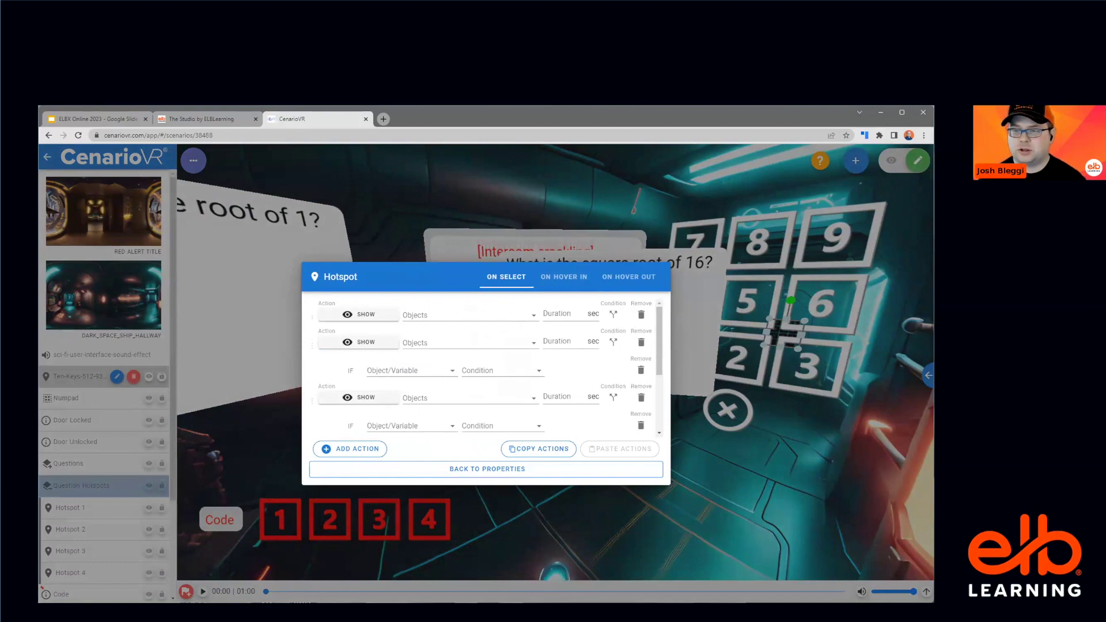
{"action": "left_click", "coordinate": [509, 316]}
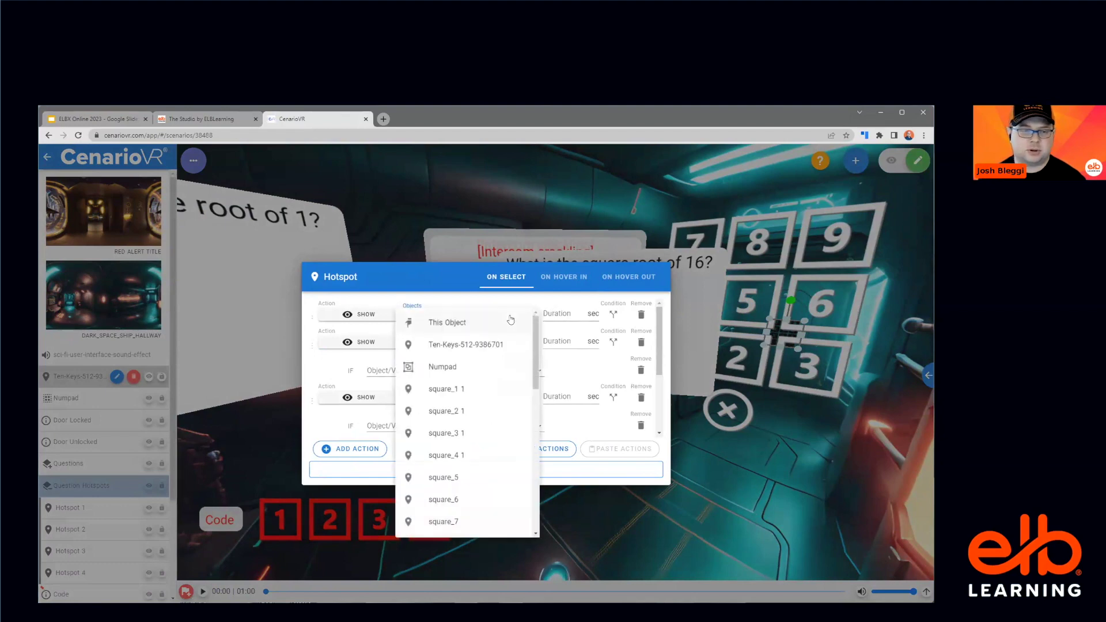
{"action": "left_click", "coordinate": [503, 367]}
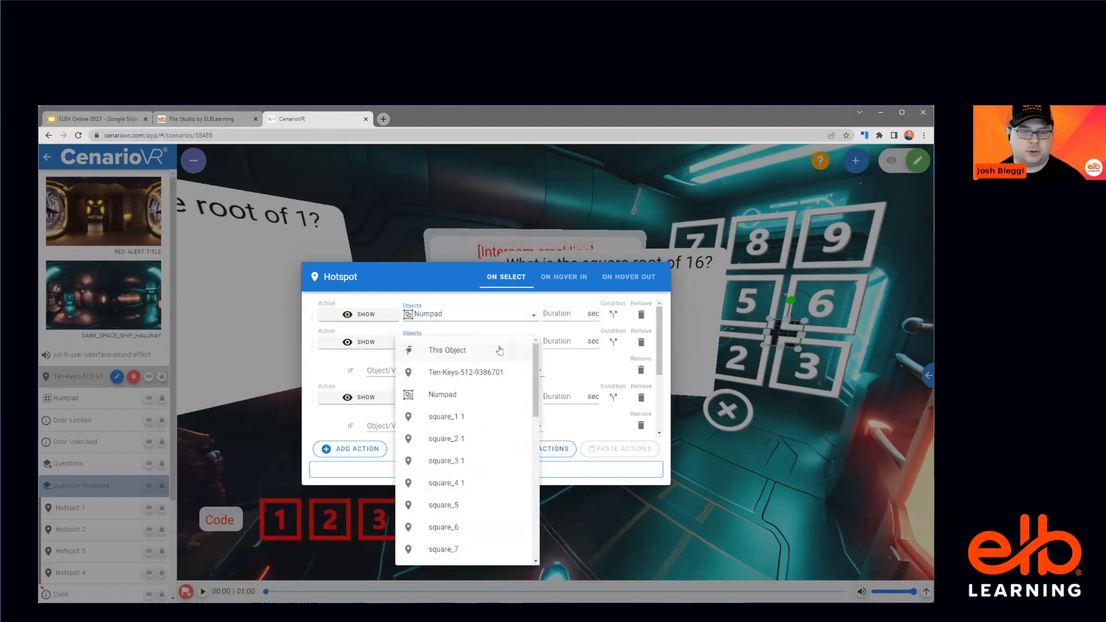
Step: Make the second Show action target Door Locked and base its condition on the Code variable
{"action": "scroll", "coordinate": [473, 411], "scroll_direction": "down", "scroll_amount": 3}
{"action": "scroll", "coordinate": [473, 411], "scroll_direction": "down", "scroll_amount": 2}
{"action": "left_click", "coordinate": [466, 460]}
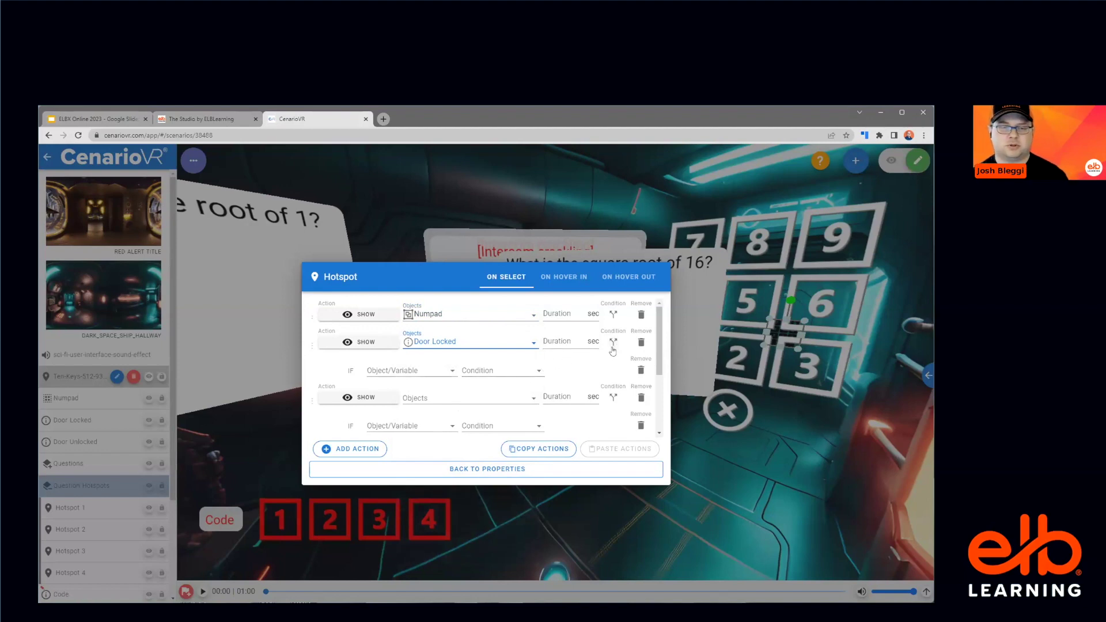
{"action": "left_click", "coordinate": [443, 377]}
{"action": "scroll", "coordinate": [429, 461], "scroll_direction": "down", "scroll_amount": 5}
{"action": "scroll", "coordinate": [419, 451], "scroll_direction": "down", "scroll_amount": 3}
{"action": "left_click", "coordinate": [415, 579]}
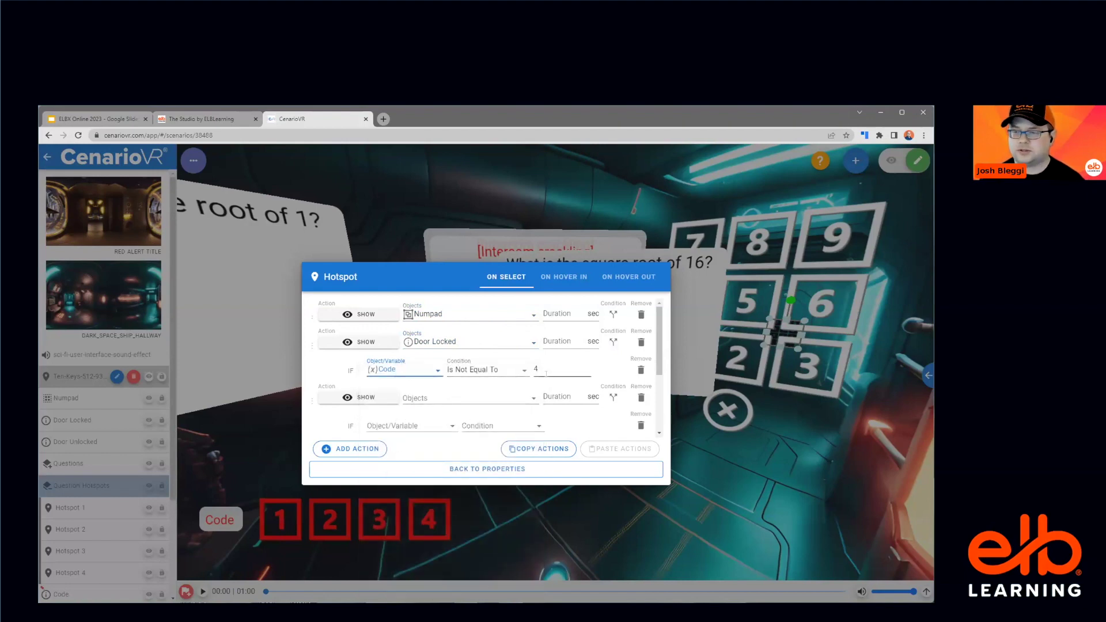
Step: Make the third Show action target Door Unlocked and base its condition on the Code variable
{"action": "left_click", "coordinate": [482, 404]}
{"action": "scroll", "coordinate": [466, 479], "scroll_direction": "down", "scroll_amount": 3}
{"action": "scroll", "coordinate": [466, 479], "scroll_direction": "down", "scroll_amount": 4}
{"action": "scroll", "coordinate": [465, 479], "scroll_direction": "up", "scroll_amount": 5}
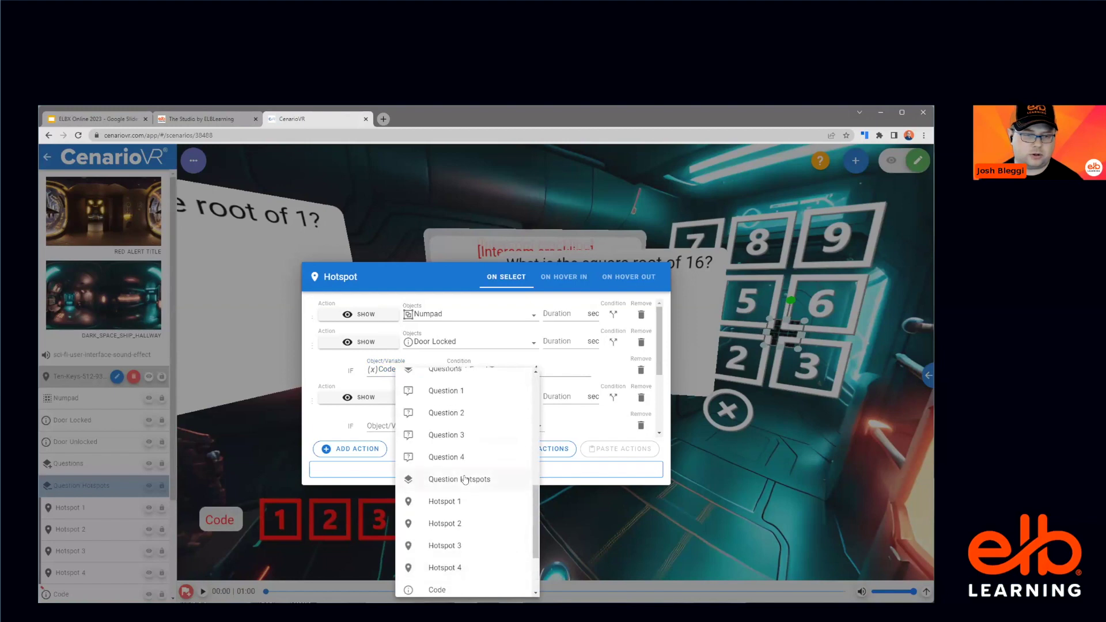
{"action": "left_click", "coordinate": [464, 435]}
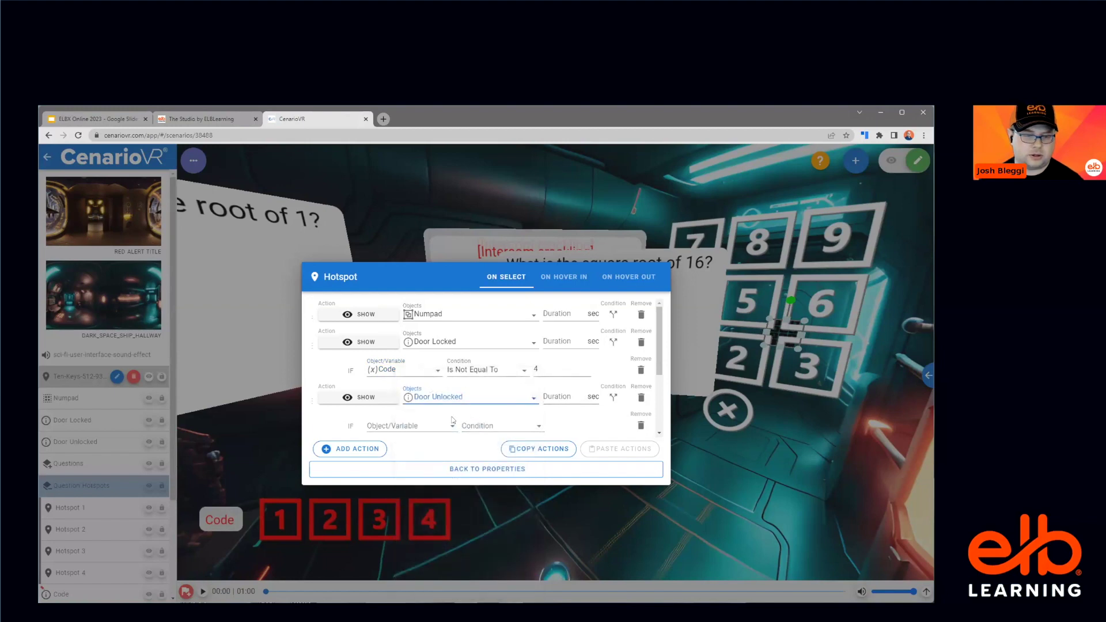
{"action": "left_click", "coordinate": [426, 426]}
{"action": "scroll", "coordinate": [427, 466], "scroll_direction": "down", "scroll_amount": 5}
{"action": "scroll", "coordinate": [428, 466], "scroll_direction": "down", "scroll_amount": 3}
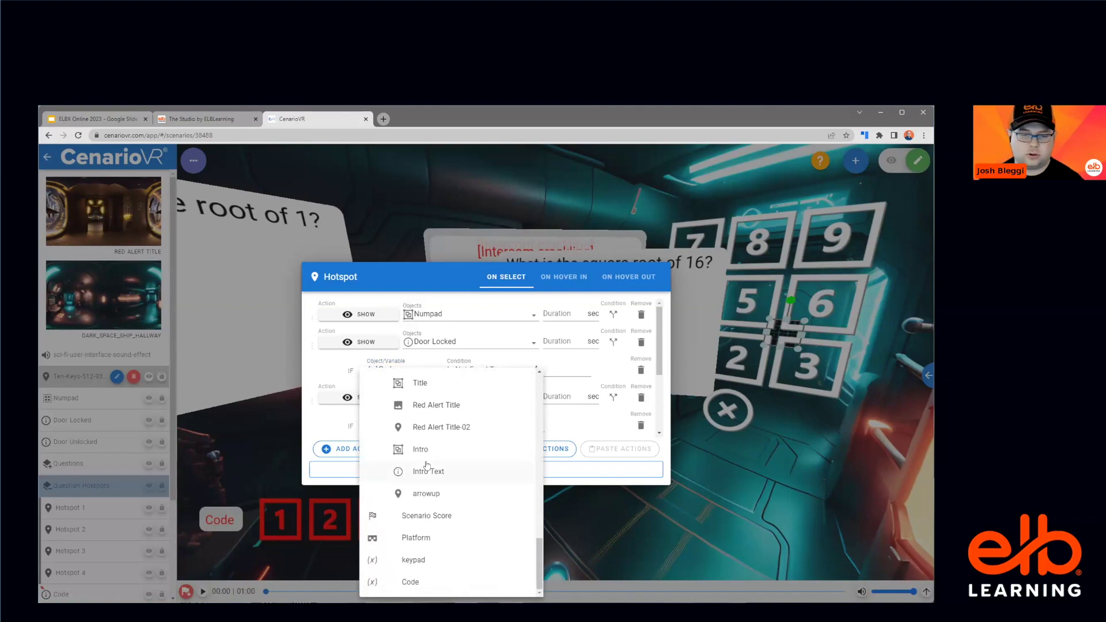
{"action": "left_click", "coordinate": [409, 583]}
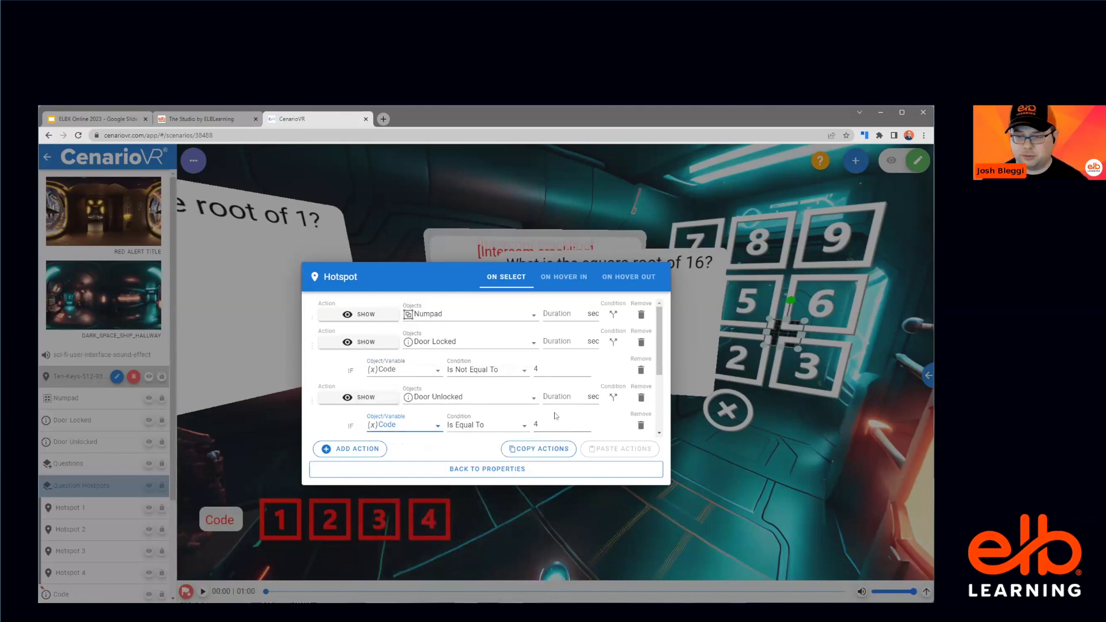
Step: Make the Disable action target the Numpad group and base its condition on the Code variable
{"action": "scroll", "coordinate": [561, 404], "scroll_direction": "down", "scroll_amount": 2}
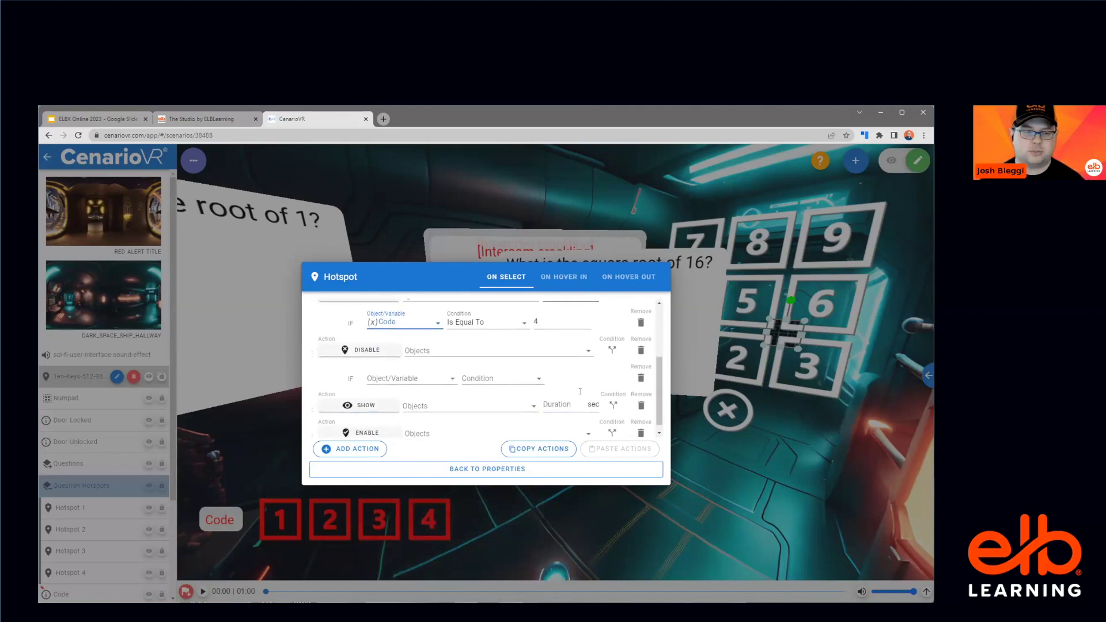
{"action": "left_click", "coordinate": [559, 344]}
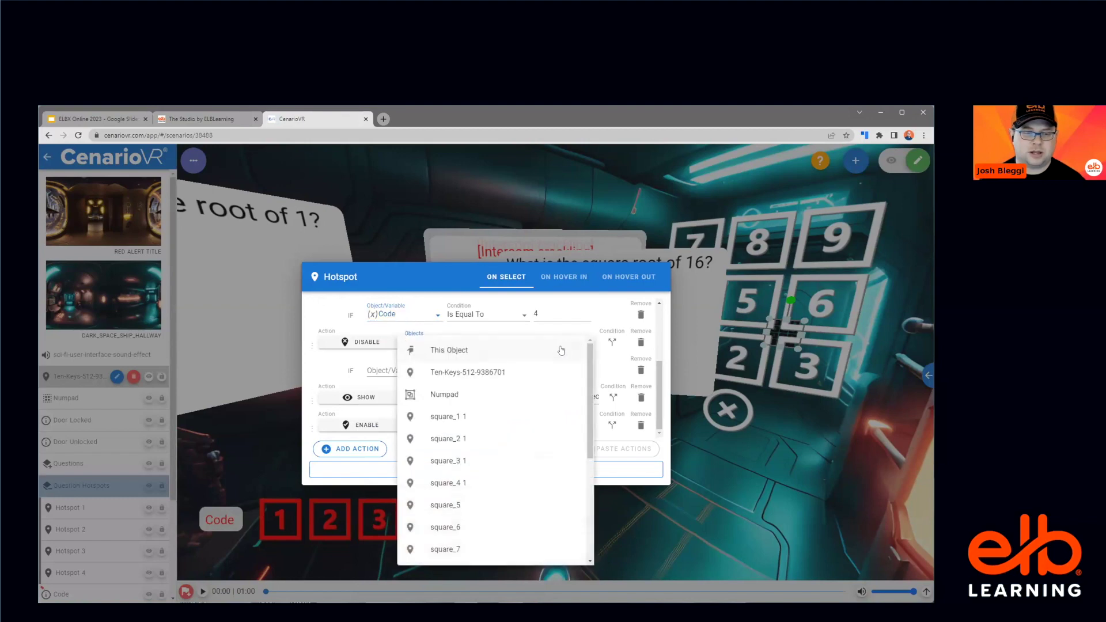
{"action": "left_click", "coordinate": [531, 404]}
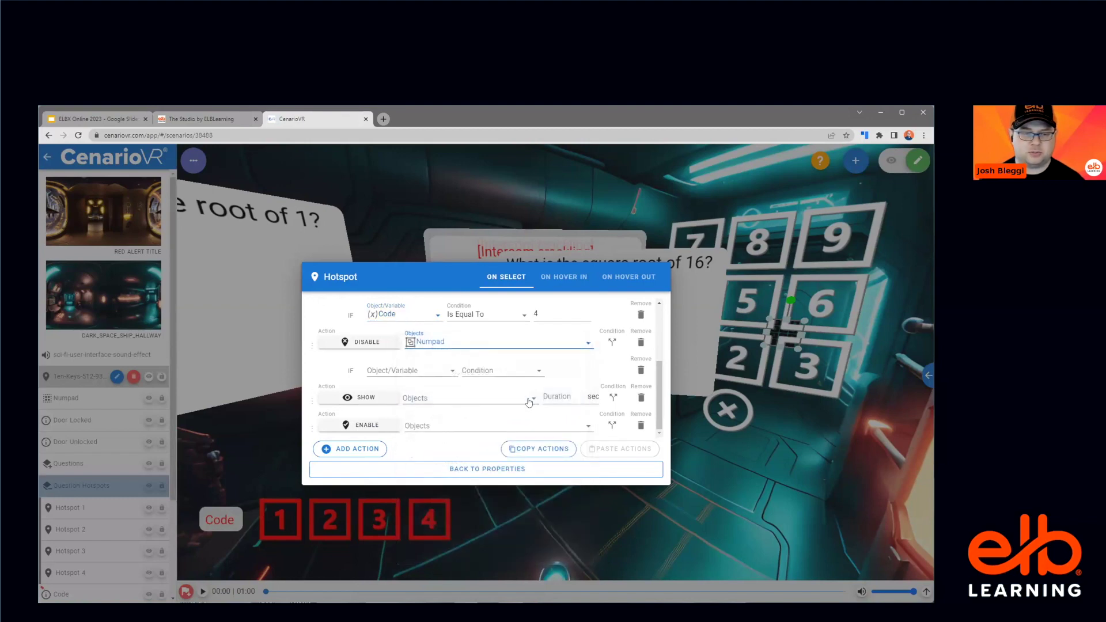
{"action": "left_click", "coordinate": [445, 368]}
{"action": "scroll", "coordinate": [446, 421], "scroll_direction": "down", "scroll_amount": 5}
{"action": "scroll", "coordinate": [446, 421], "scroll_direction": "down", "scroll_amount": 3}
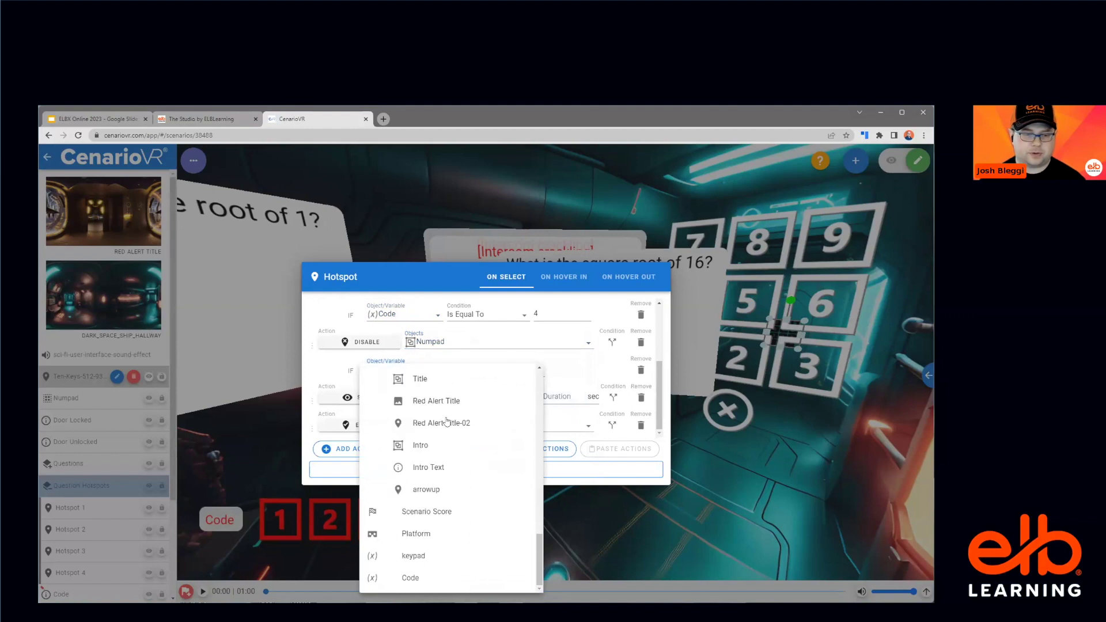
{"action": "left_click", "coordinate": [414, 579]}
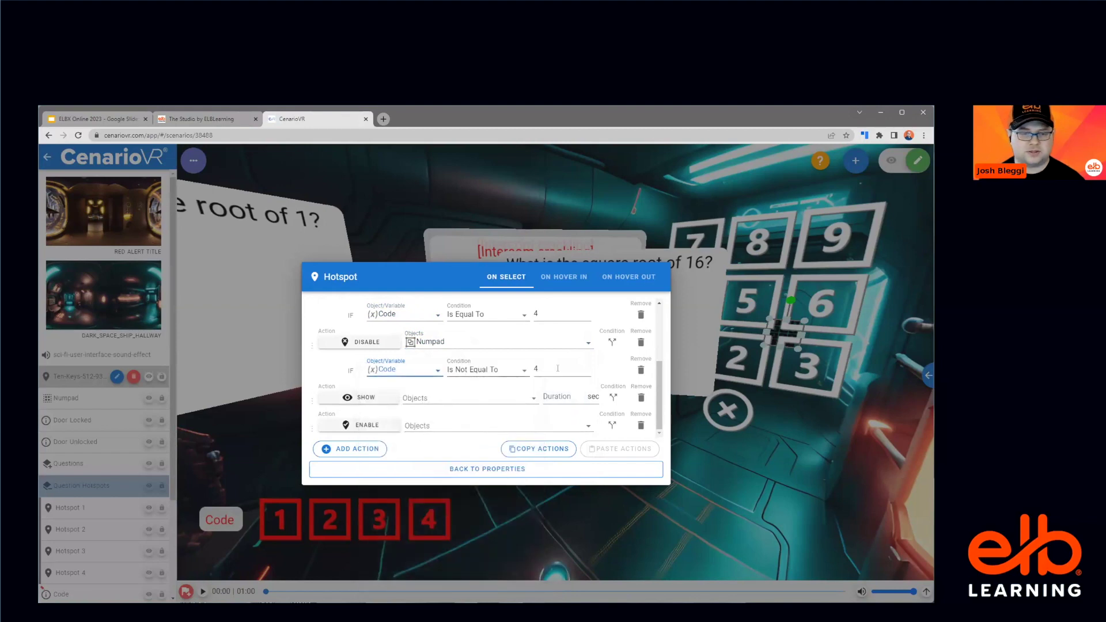
Step: Make the last Show action of the keypad hotspot target the Code info card
{"action": "left_click", "coordinate": [491, 405]}
{"action": "scroll", "coordinate": [487, 423], "scroll_direction": "down", "scroll_amount": 5}
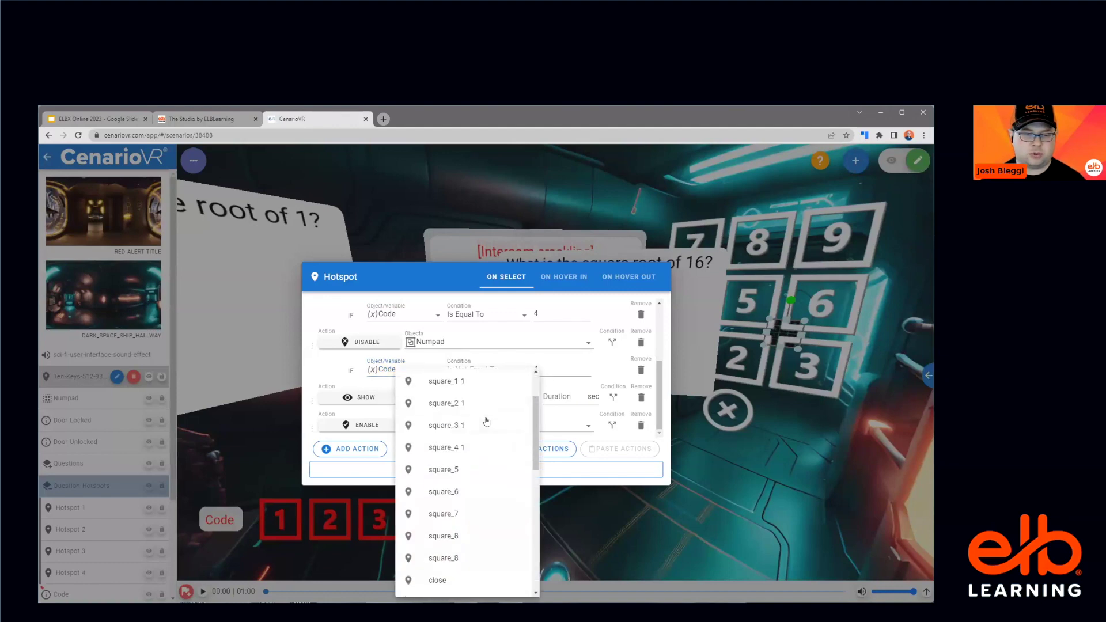
{"action": "left_click", "coordinate": [453, 493]}
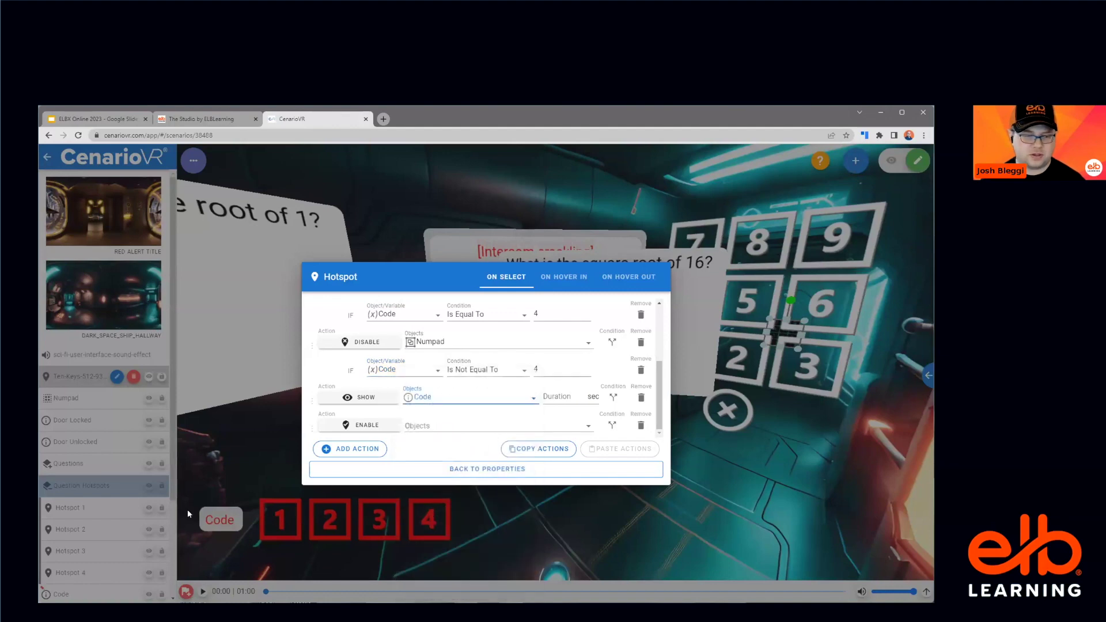
Step: Make the Enable action target the close hotspot and save the keypad hotspot's settings
{"action": "left_click", "coordinate": [447, 430]}
{"action": "scroll", "coordinate": [464, 470], "scroll_direction": "down", "scroll_amount": 5}
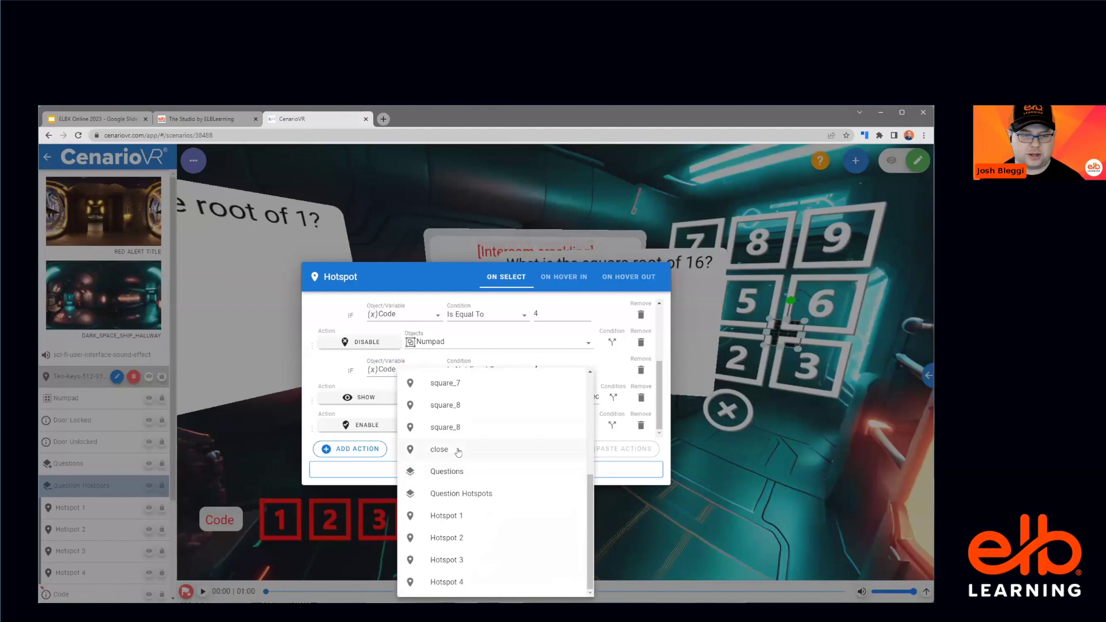
{"action": "left_click", "coordinate": [455, 450]}
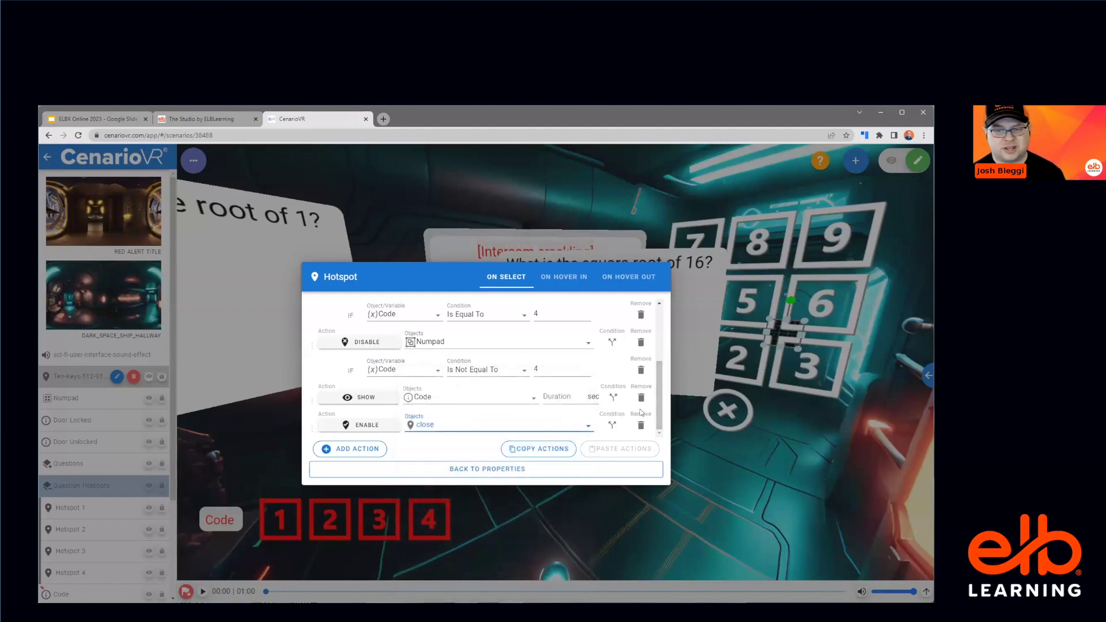
{"action": "left_click", "coordinate": [608, 473]}
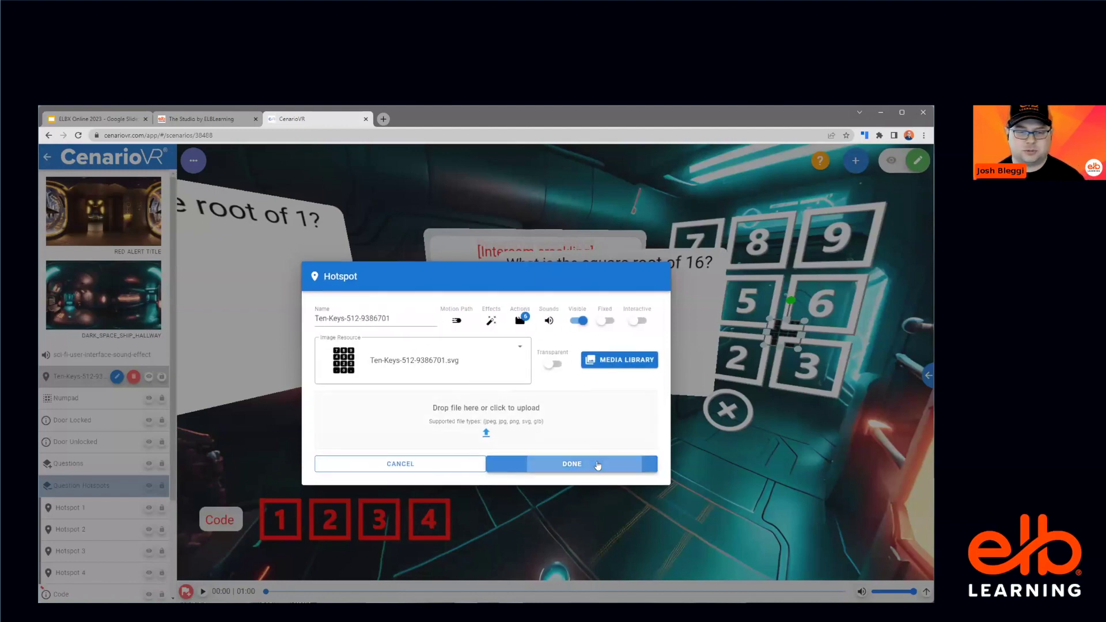
{"action": "left_click", "coordinate": [593, 464]}
Step: Make the Show action of the numpad's close hotspot target Hotspot 1
{"action": "double_click", "coordinate": [721, 408]}
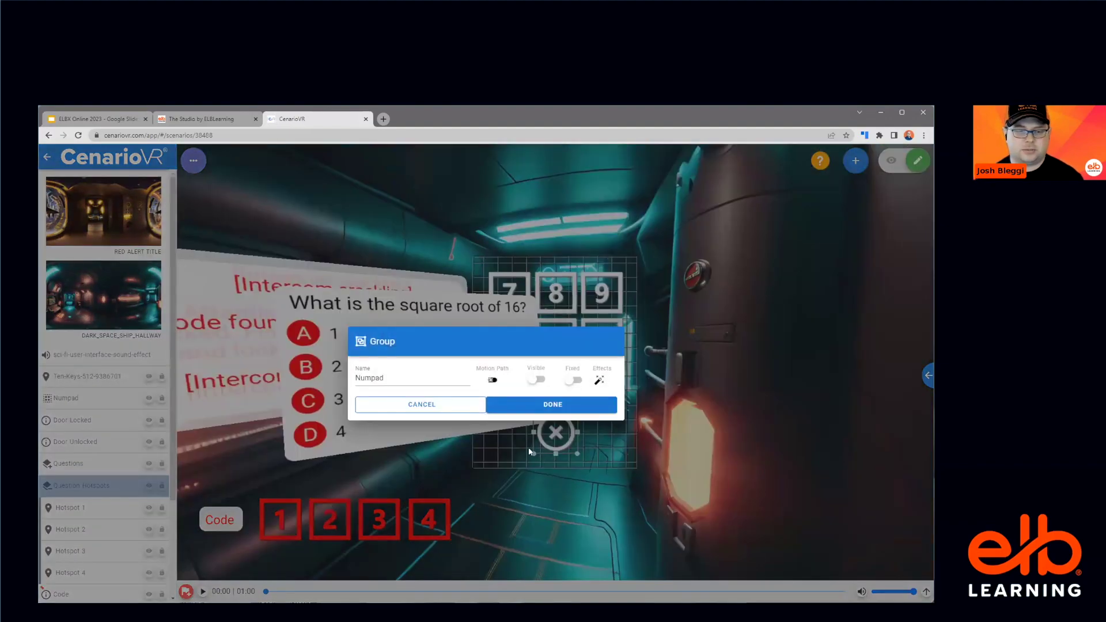
{"action": "left_click", "coordinate": [432, 405]}
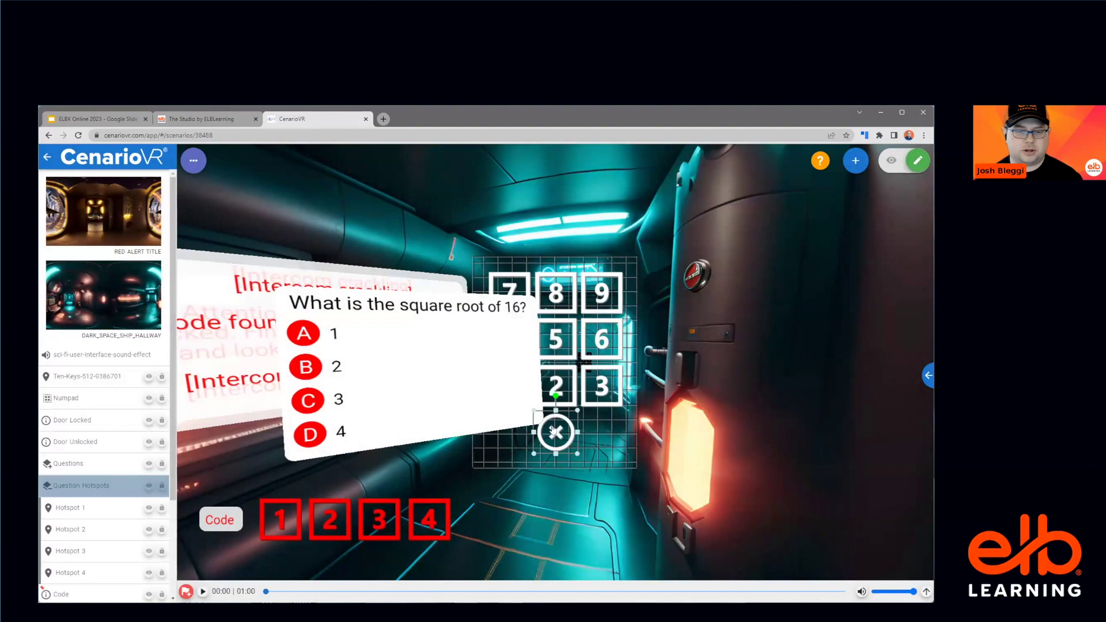
{"action": "double_click", "coordinate": [554, 431]}
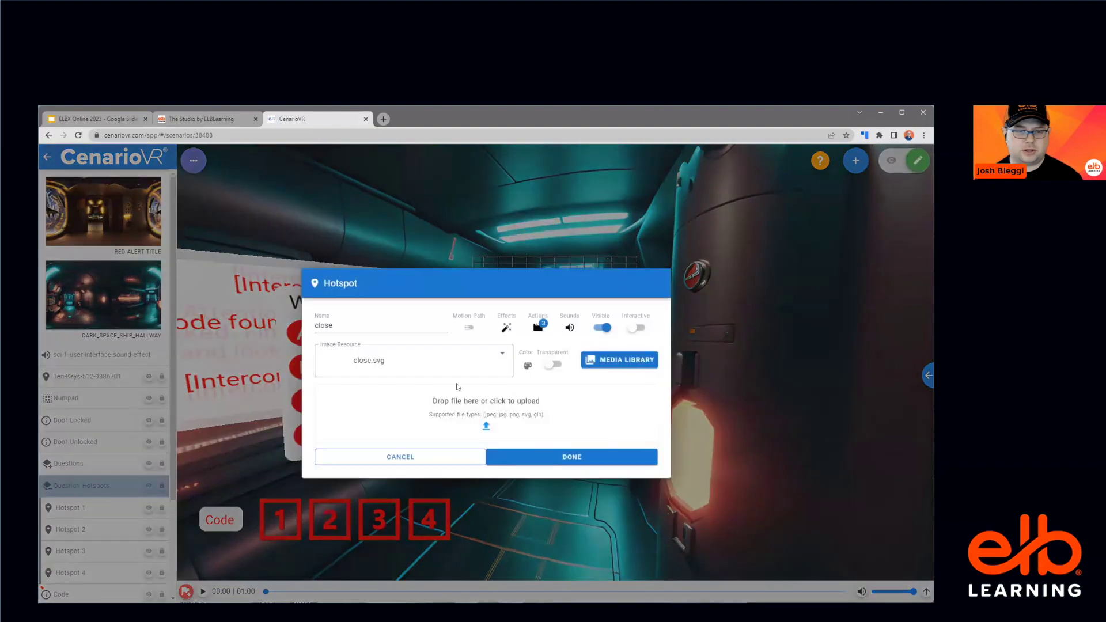
{"action": "left_click", "coordinate": [538, 322]}
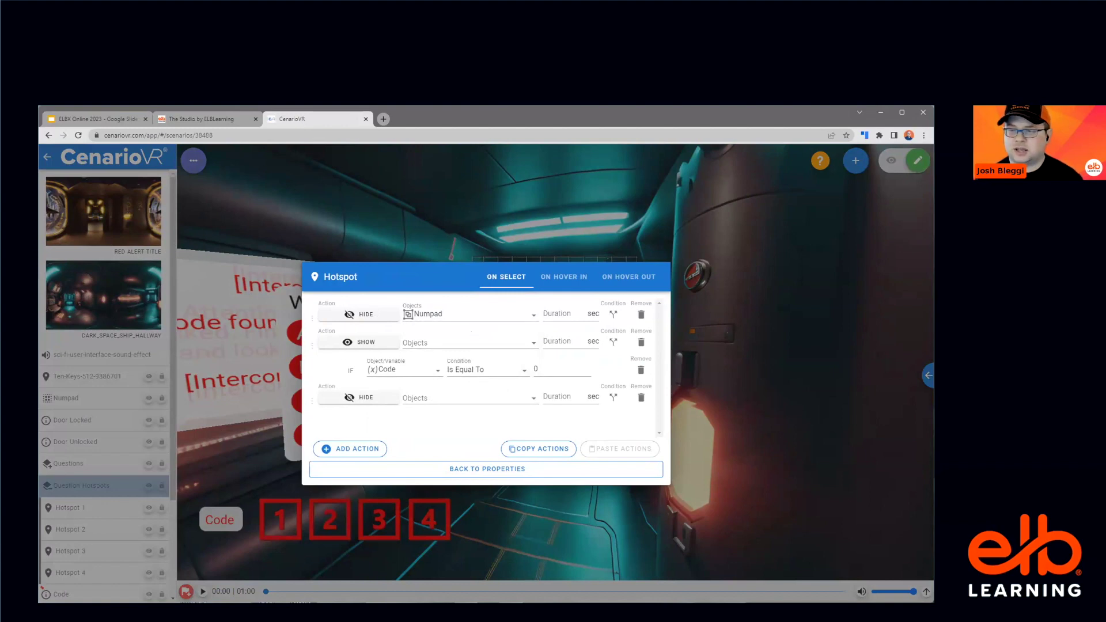
{"action": "left_click", "coordinate": [481, 344]}
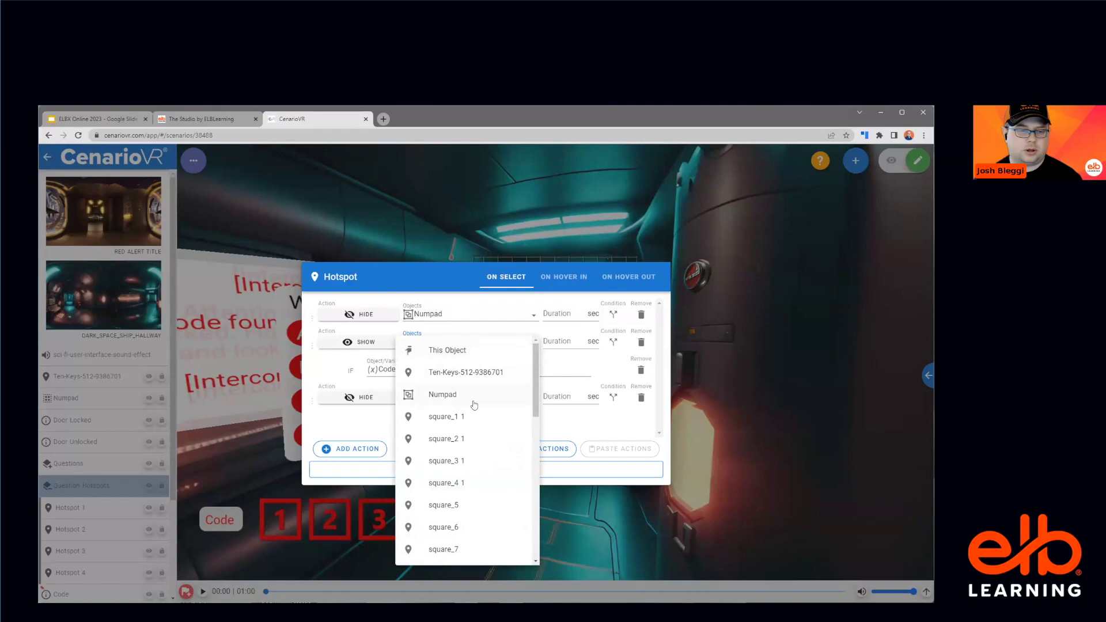
{"action": "scroll", "coordinate": [474, 406], "scroll_direction": "down", "scroll_amount": 5}
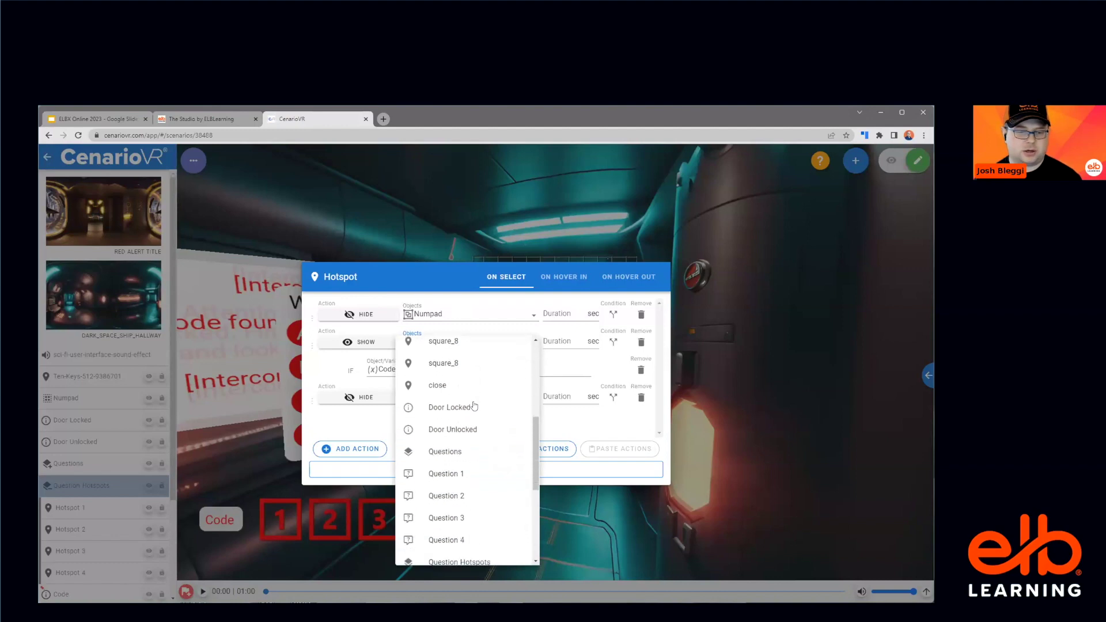
{"action": "scroll", "coordinate": [470, 427], "scroll_direction": "down", "scroll_amount": 3}
{"action": "left_click", "coordinate": [468, 445]}
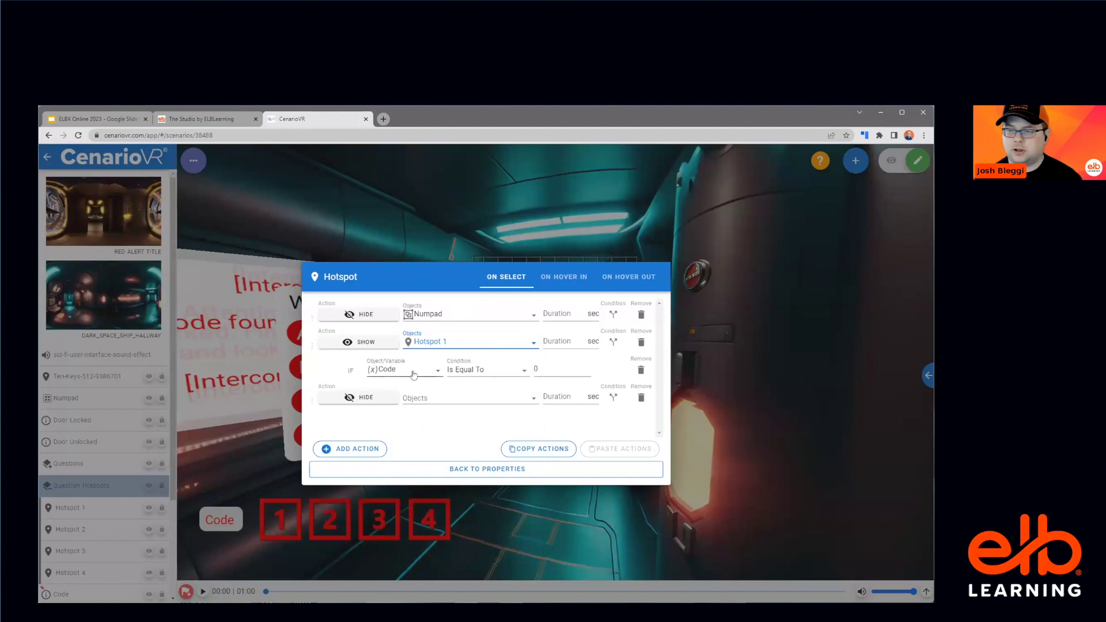
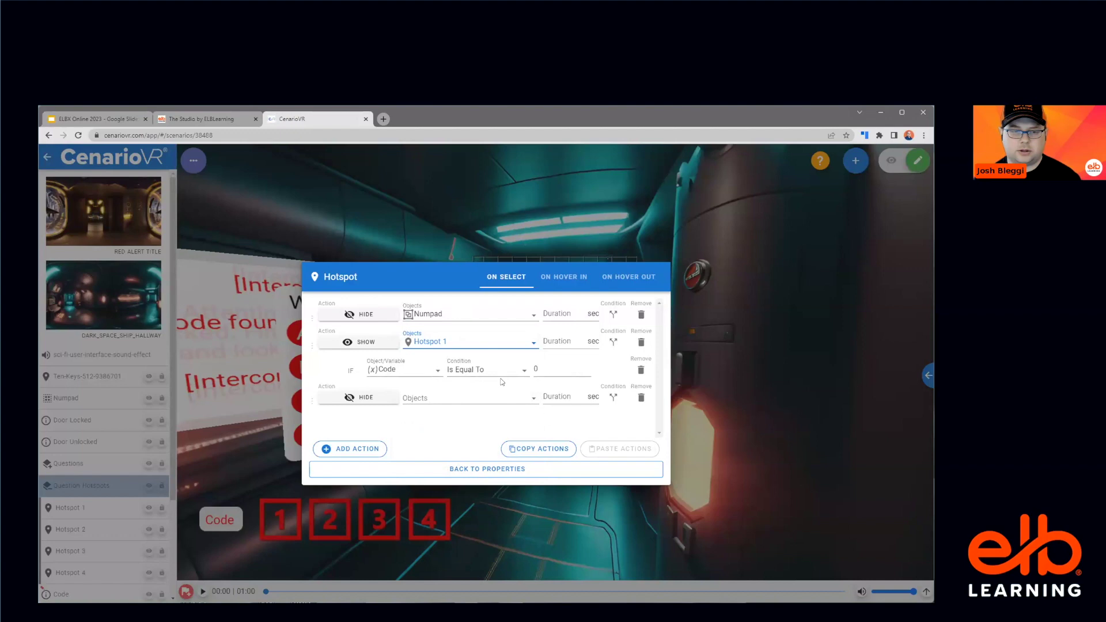
Step: Replace the condition on the close hotspot's Show action with one requiring the Code variable to be equal to 0
{"action": "left_click", "coordinate": [529, 407]}
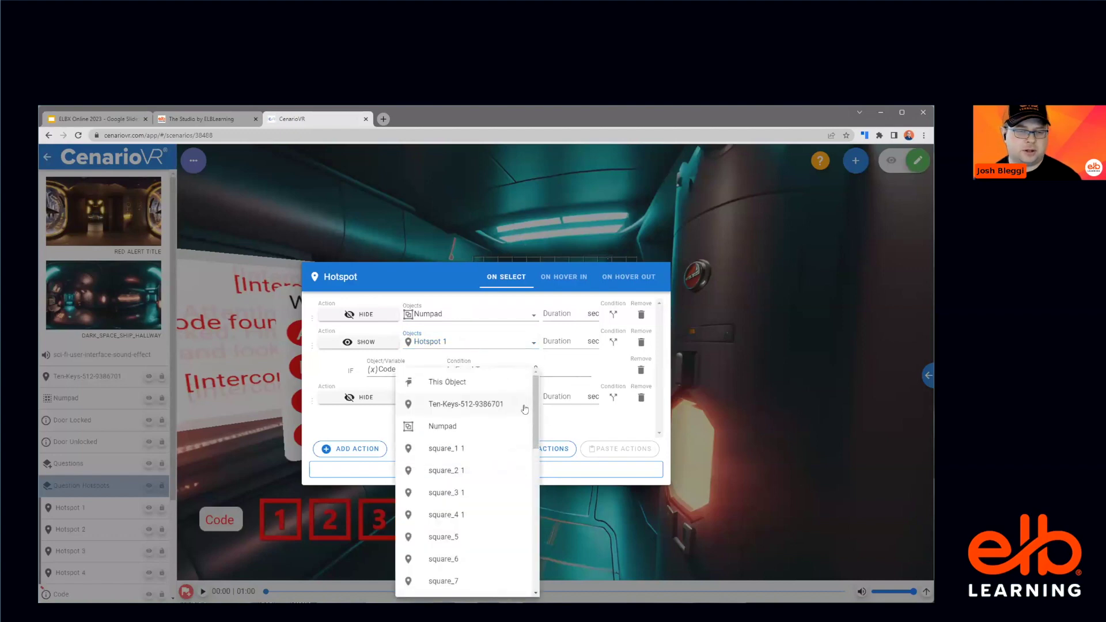
{"action": "left_click", "coordinate": [615, 373]}
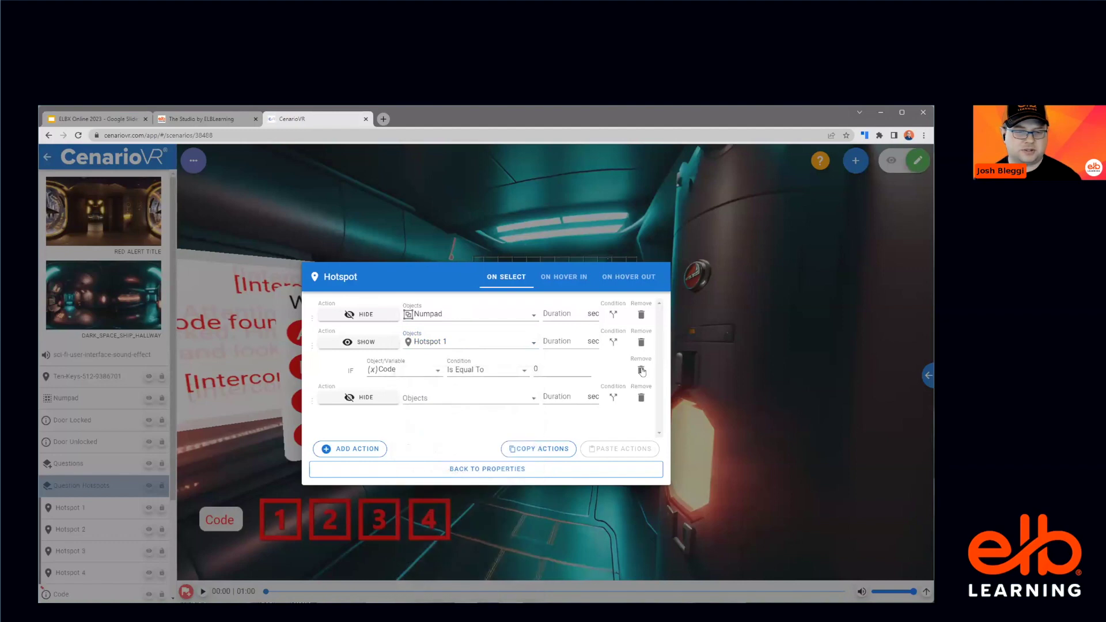
{"action": "left_click", "coordinate": [641, 370]}
{"action": "left_click", "coordinate": [535, 372]}
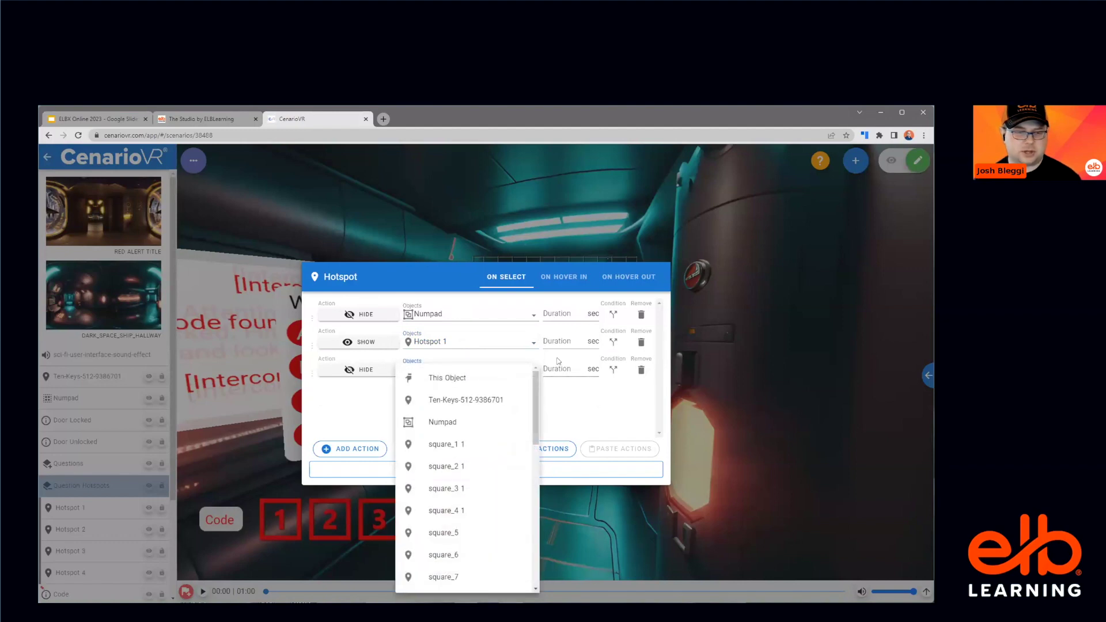
{"action": "left_click", "coordinate": [614, 369]}
{"action": "left_click", "coordinate": [450, 376]}
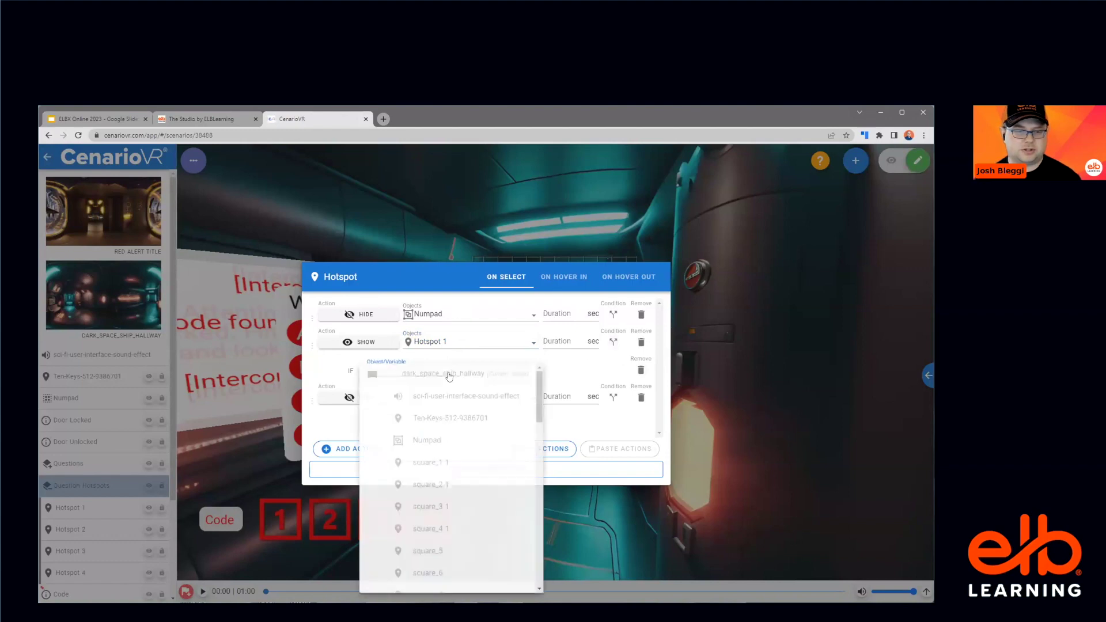
{"action": "scroll", "coordinate": [446, 435], "scroll_direction": "down", "scroll_amount": 5}
{"action": "scroll", "coordinate": [445, 437], "scroll_direction": "down", "scroll_amount": 3}
{"action": "left_click", "coordinate": [424, 578]}
{"action": "left_click", "coordinate": [489, 371]}
{"action": "left_click", "coordinate": [502, 468]}
{"action": "left_click", "coordinate": [560, 371]}
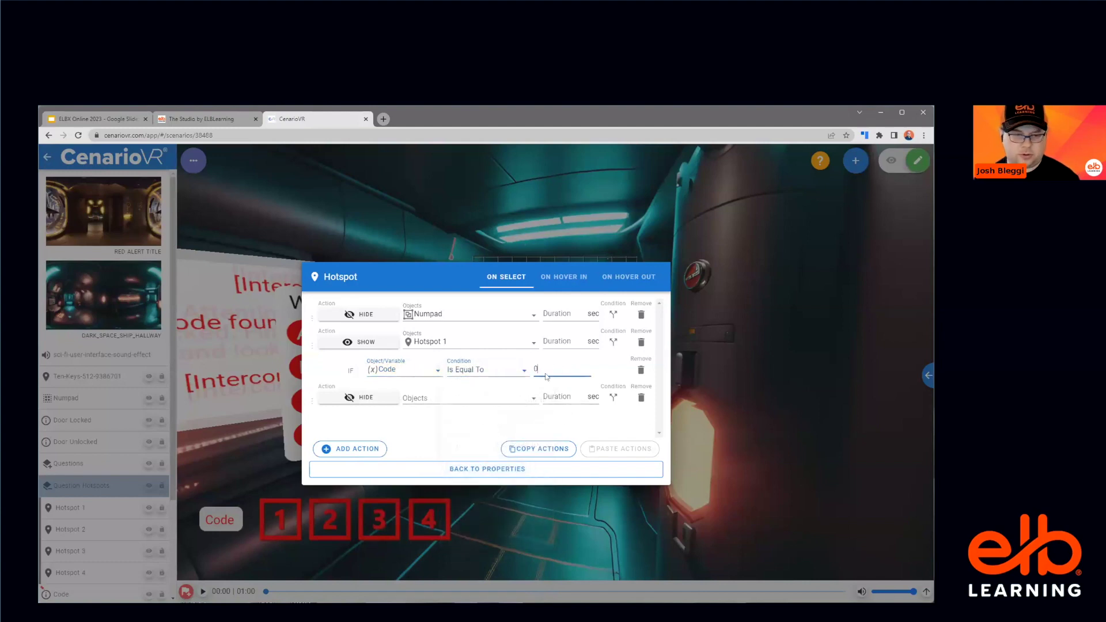
Step: Make the close hotspot's last Hide action target Door Locked and save the hotspot's settings
{"action": "left_click", "coordinate": [487, 399]}
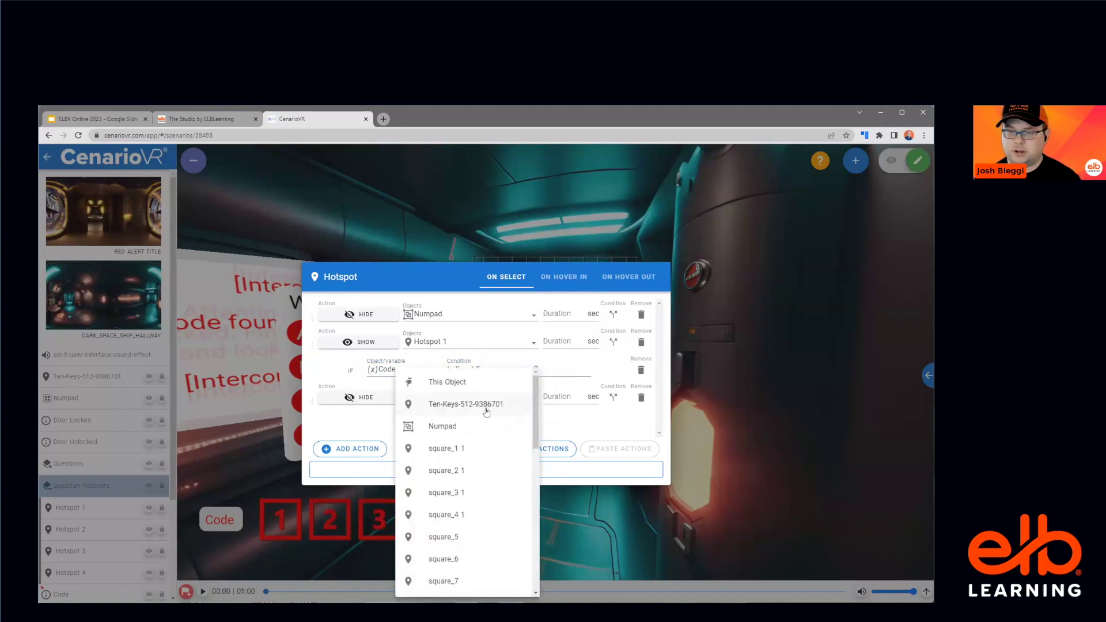
{"action": "scroll", "coordinate": [478, 434], "scroll_direction": "down", "scroll_amount": 3}
{"action": "scroll", "coordinate": [477, 434], "scroll_direction": "down", "scroll_amount": 3}
{"action": "scroll", "coordinate": [477, 434], "scroll_direction": "down", "scroll_amount": 2}
{"action": "scroll", "coordinate": [474, 426], "scroll_direction": "up", "scroll_amount": 2}
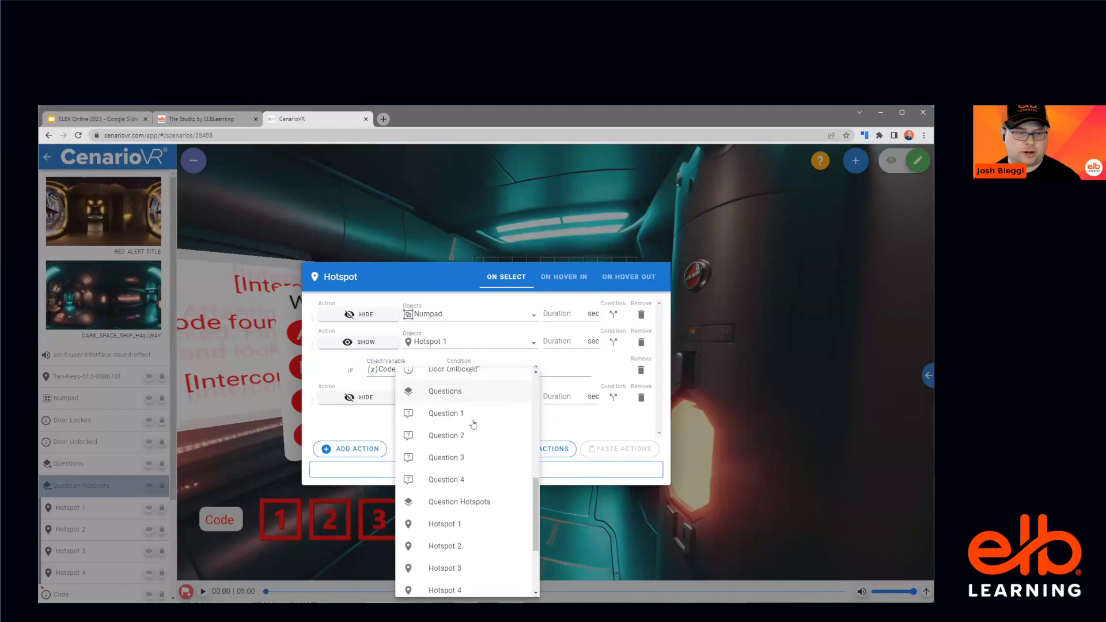
{"action": "left_click", "coordinate": [472, 405]}
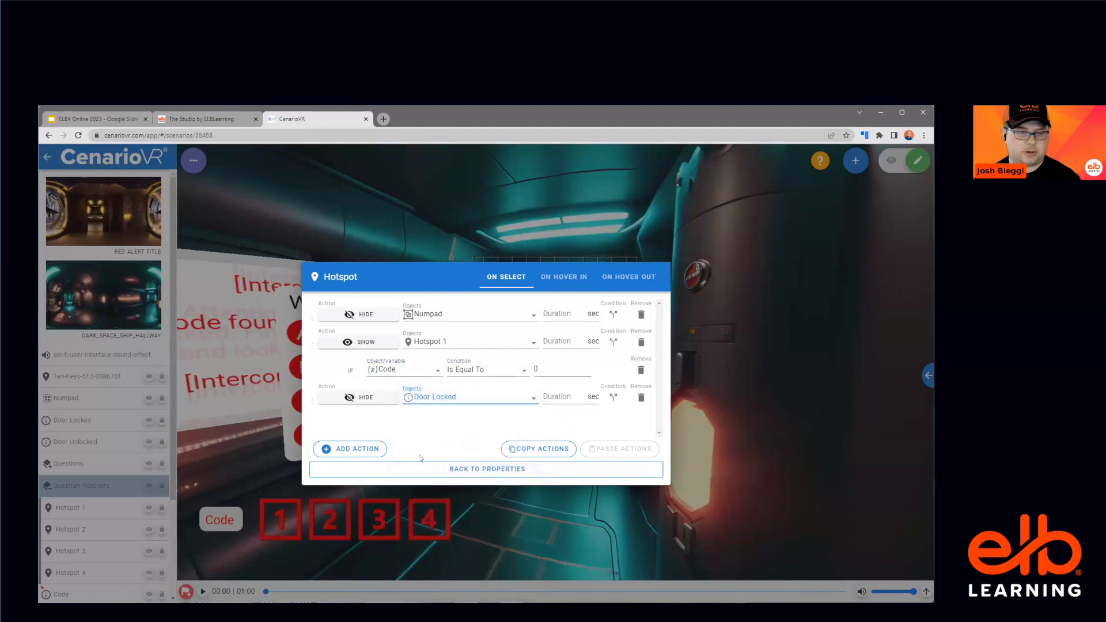
{"action": "left_click", "coordinate": [508, 471]}
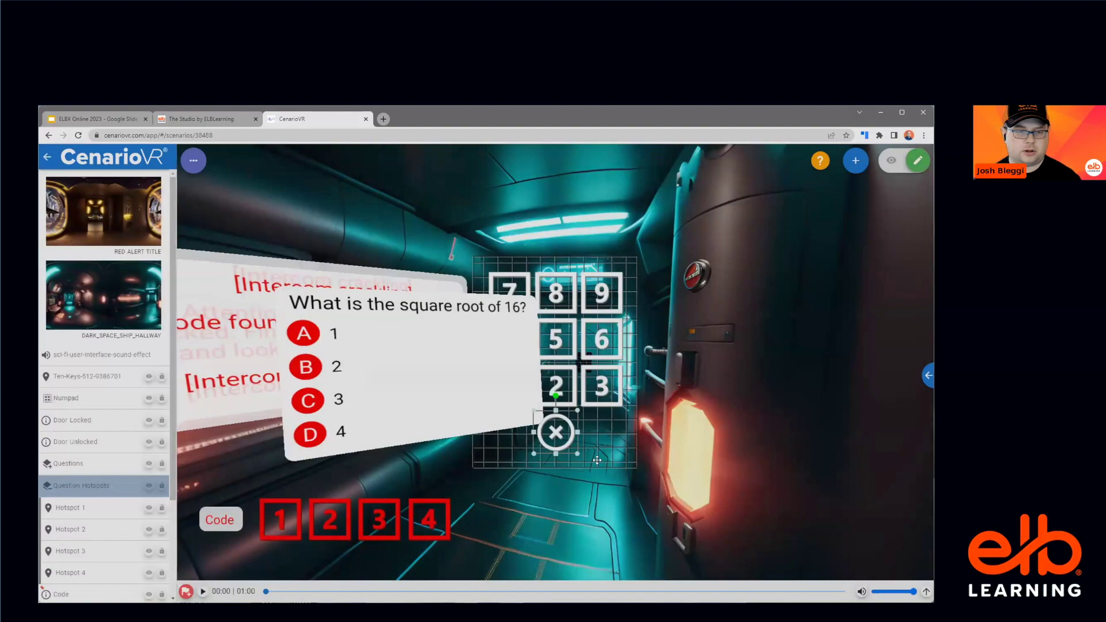
{"action": "left_click", "coordinate": [509, 468]}
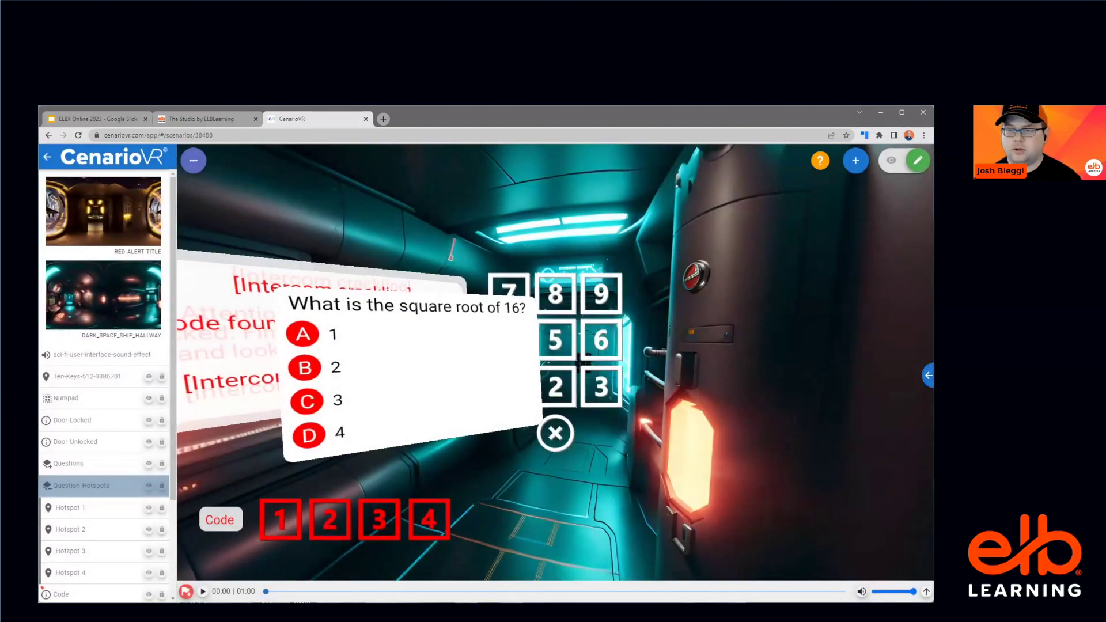
{"action": "left_click_drag", "start_coordinate": [553, 363], "coordinate": [658, 363]}
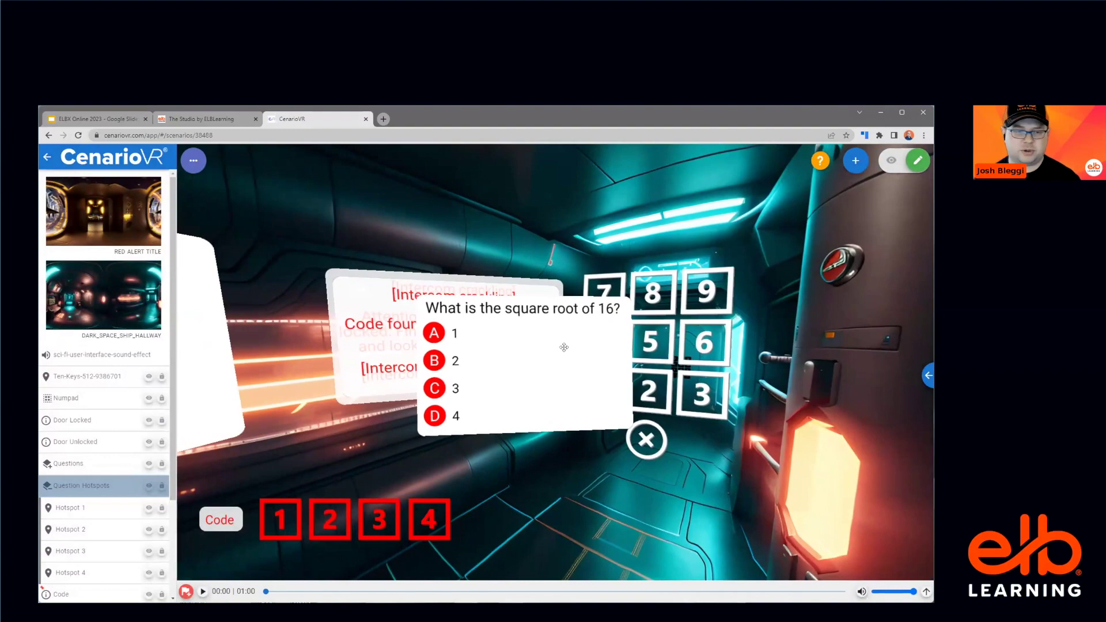
{"action": "double_click", "coordinate": [563, 346]}
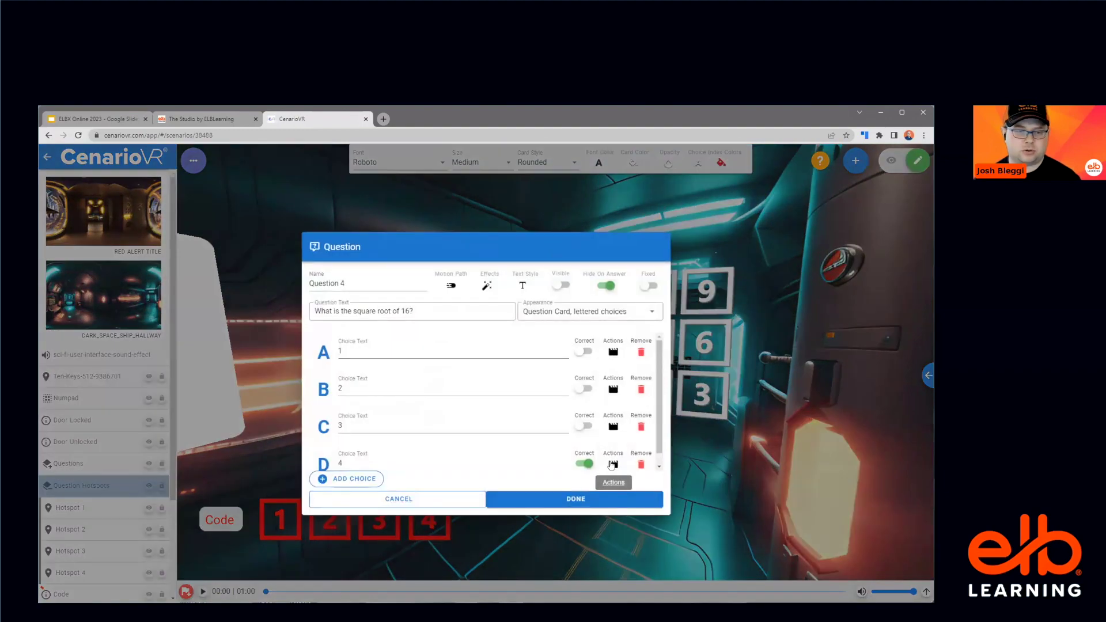
{"action": "left_click", "coordinate": [612, 464]}
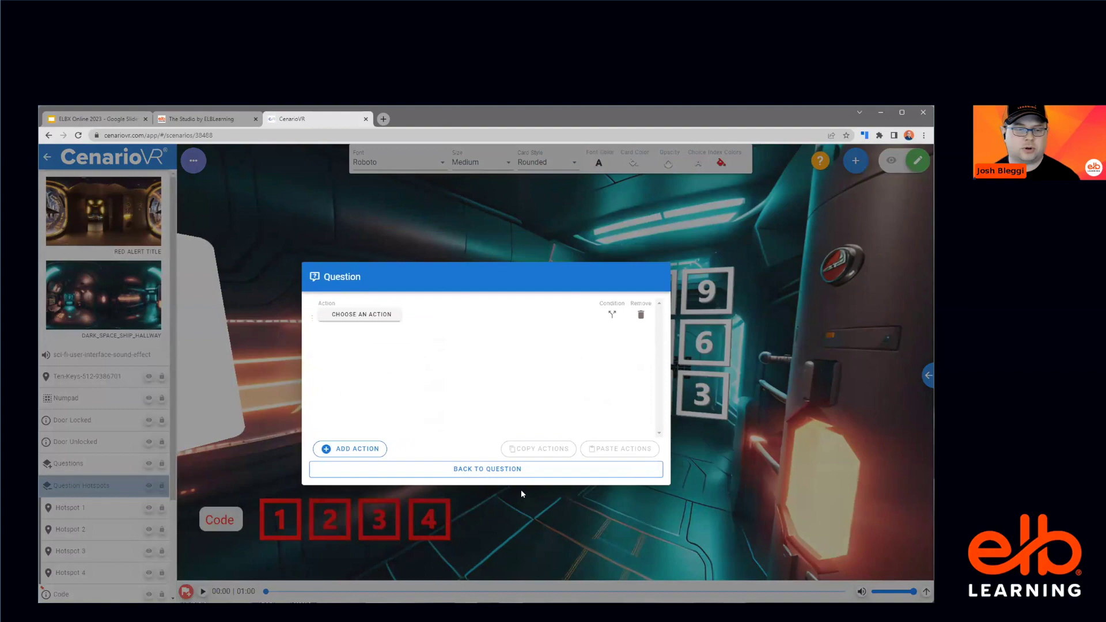
{"action": "left_click", "coordinate": [513, 469]}
{"action": "left_click", "coordinate": [536, 501]}
Step: Give correct choice A of the "What is the square root of 1?" question a Show action targeting the square_1 image
{"action": "left_click_drag", "start_coordinate": [384, 434], "coordinate": [503, 346]}
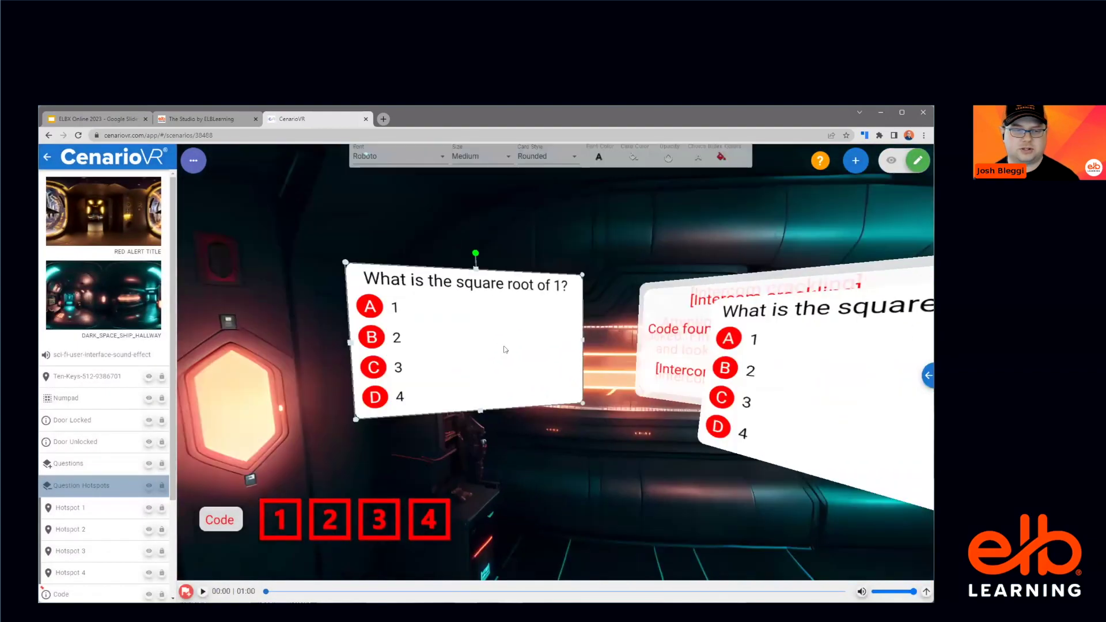
{"action": "double_click", "coordinate": [504, 346]}
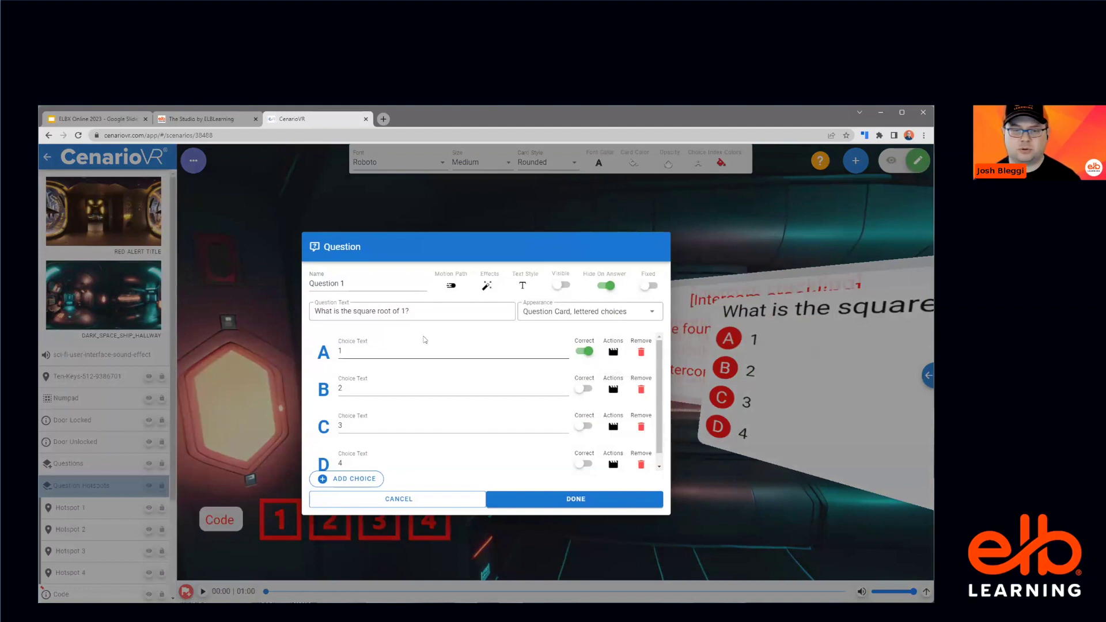
{"action": "left_click", "coordinate": [613, 352]}
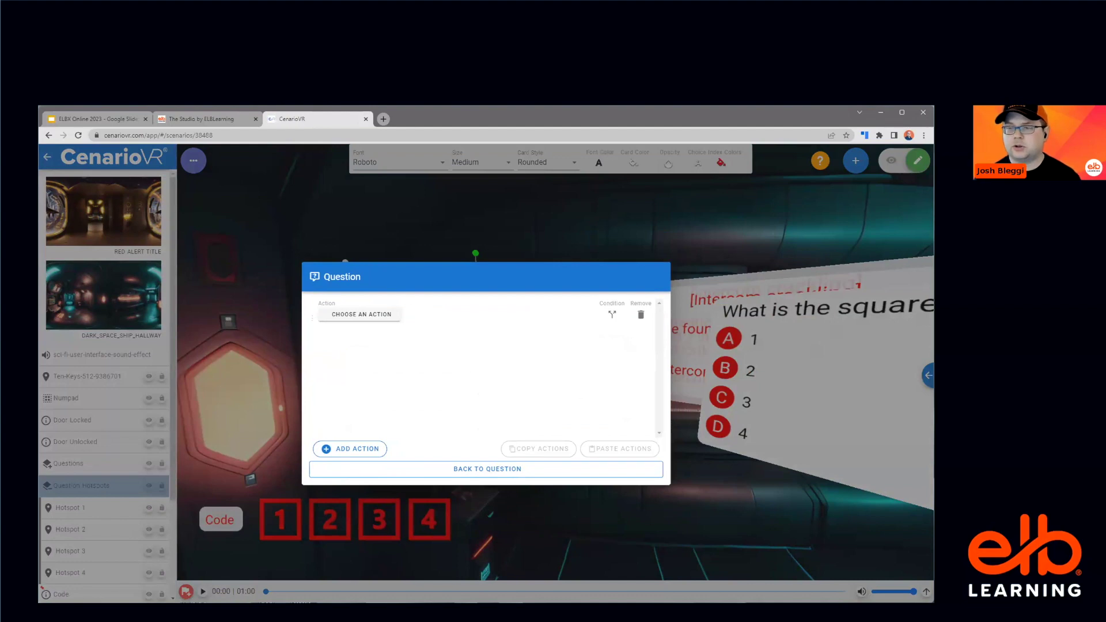
{"action": "left_click", "coordinate": [372, 317]}
{"action": "left_click", "coordinate": [341, 393]}
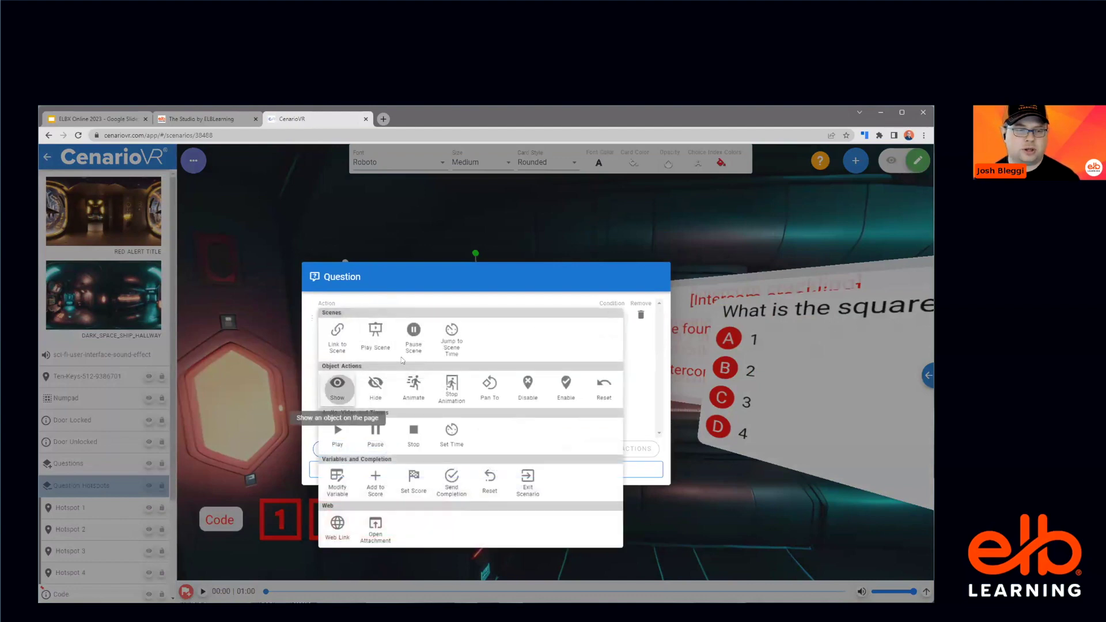
{"action": "left_click", "coordinate": [432, 317]}
{"action": "scroll", "coordinate": [472, 371], "scroll_direction": "down", "scroll_amount": 10}
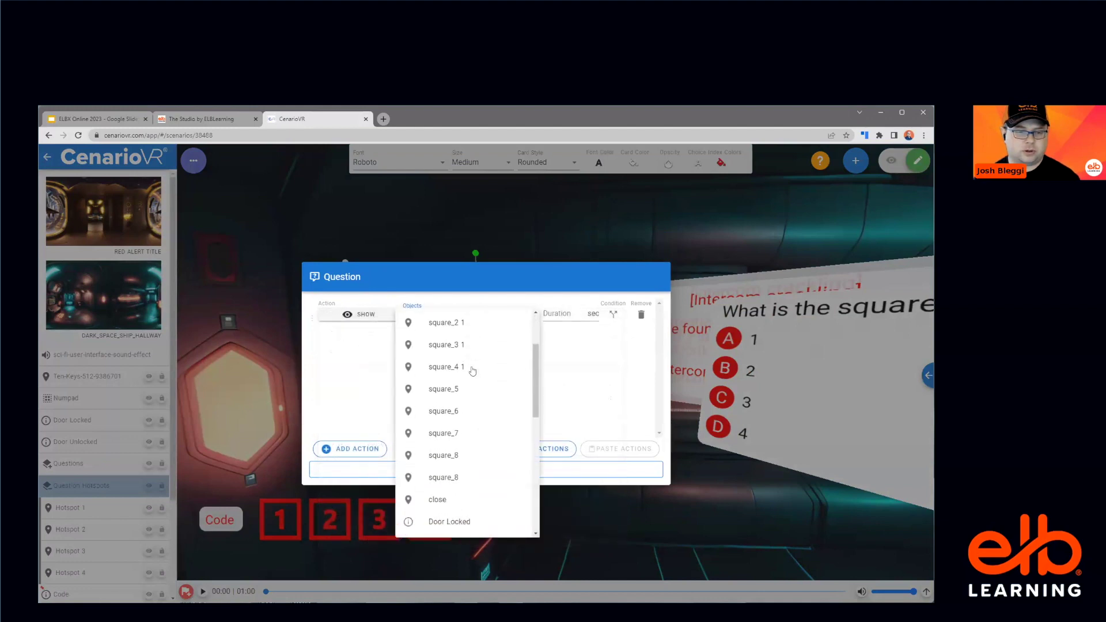
{"action": "scroll", "coordinate": [471, 372], "scroll_direction": "down", "scroll_amount": 3}
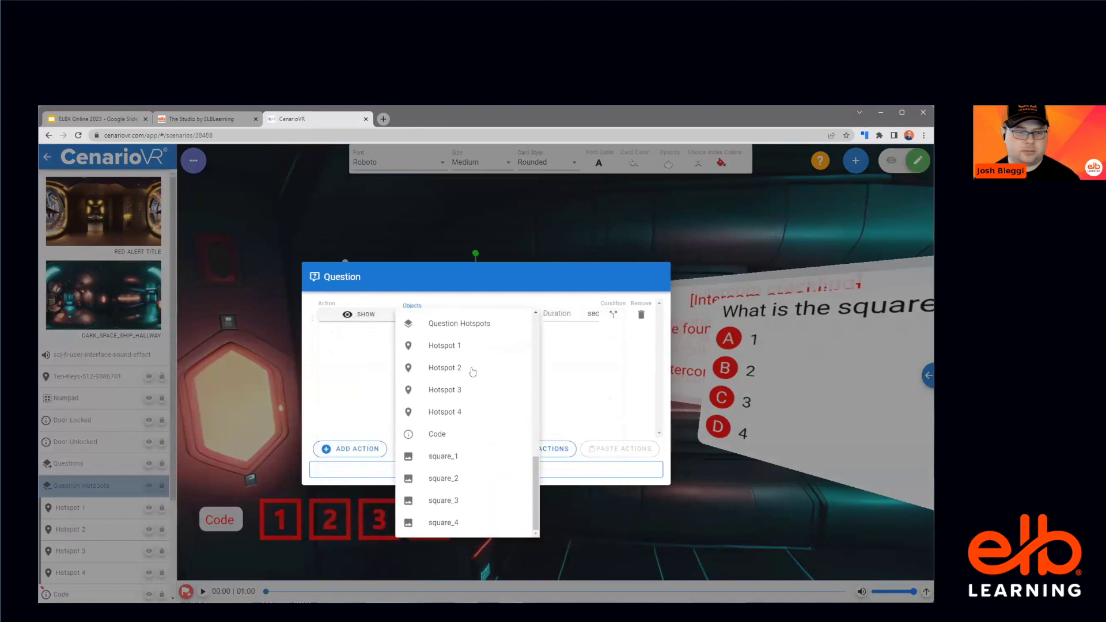
{"action": "left_click", "coordinate": [451, 454]}
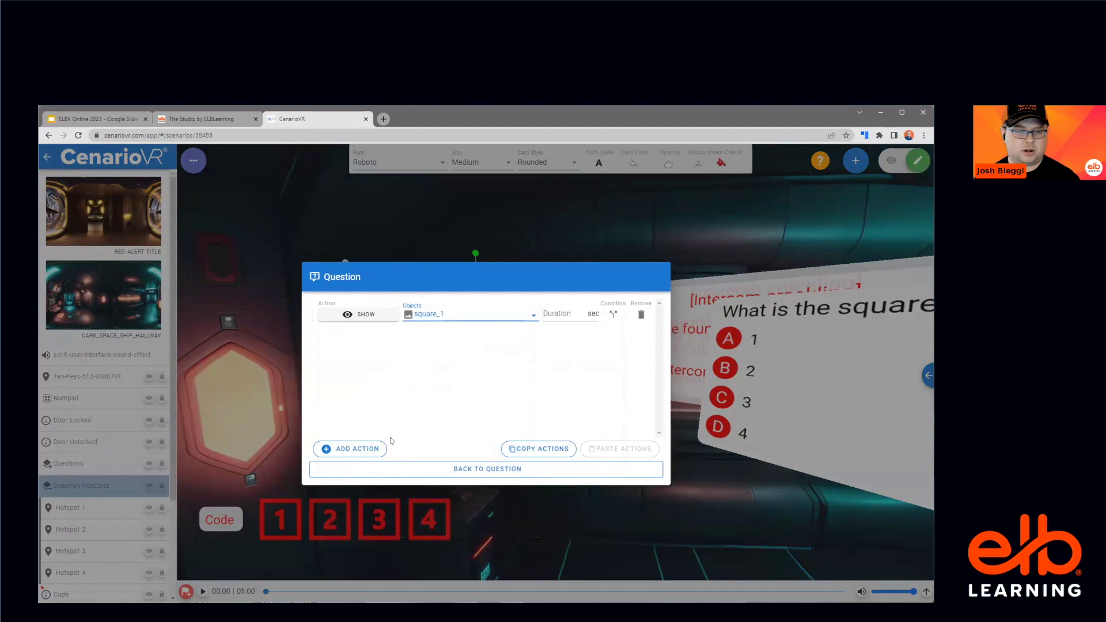
Step: Add a Hide action targeting This Object to correct choice A of Question 1
{"action": "left_click", "coordinate": [374, 447]}
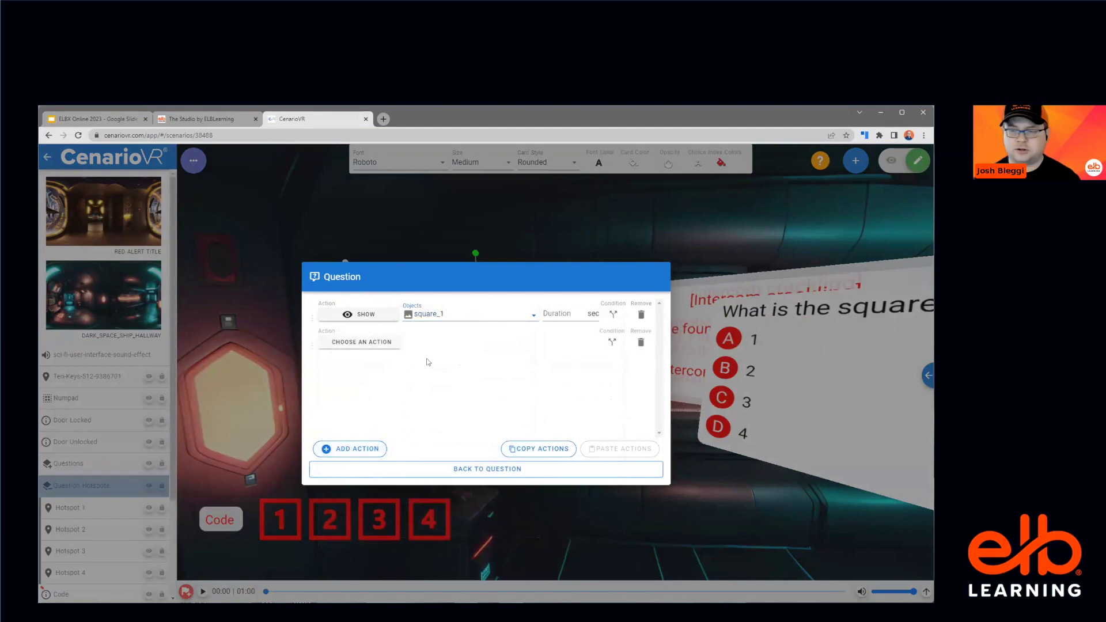
{"action": "left_click", "coordinate": [374, 344]}
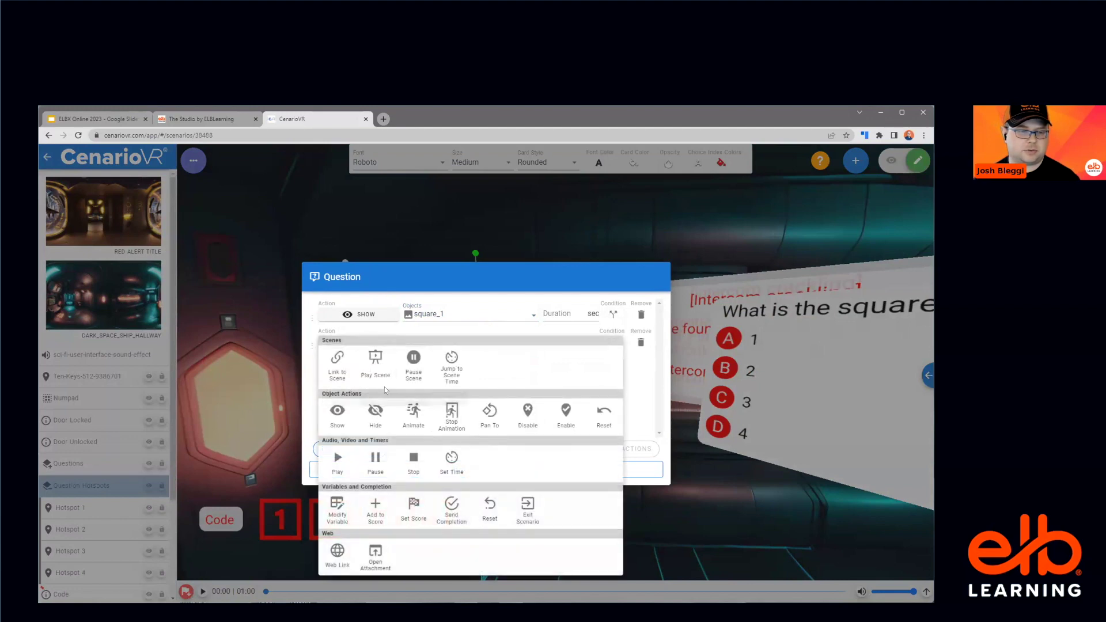
{"action": "left_click", "coordinate": [369, 425]}
{"action": "left_click", "coordinate": [455, 342]}
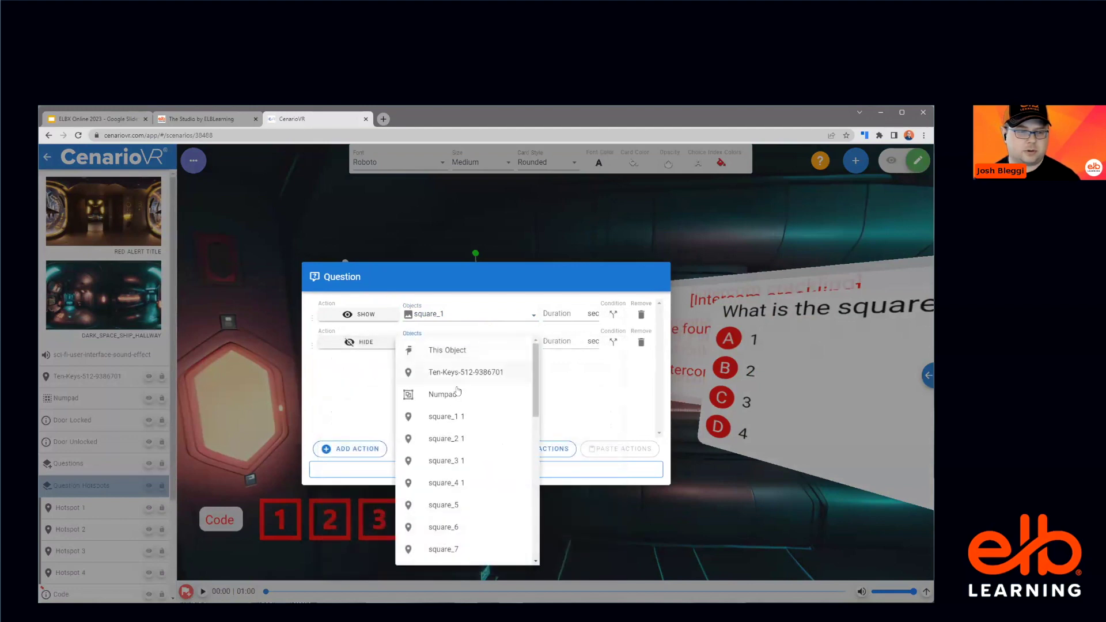
{"action": "left_click", "coordinate": [474, 354]}
Step: Add a Show action targeting Hotspot 2 to correct choice A of Question 1
{"action": "left_click", "coordinate": [371, 450]}
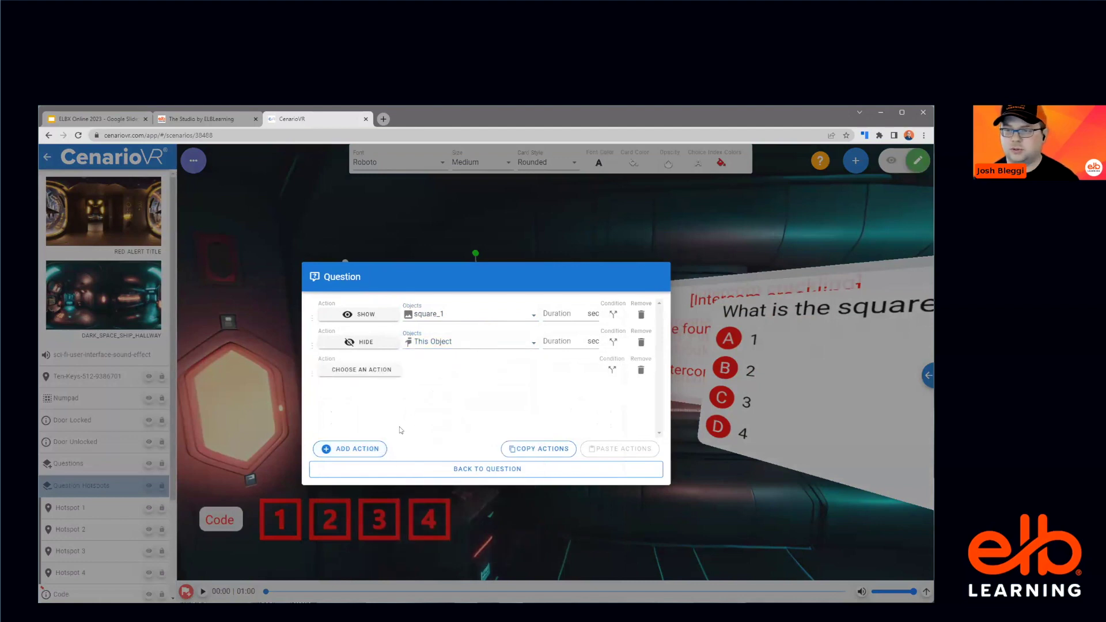
{"action": "left_click", "coordinate": [368, 375]}
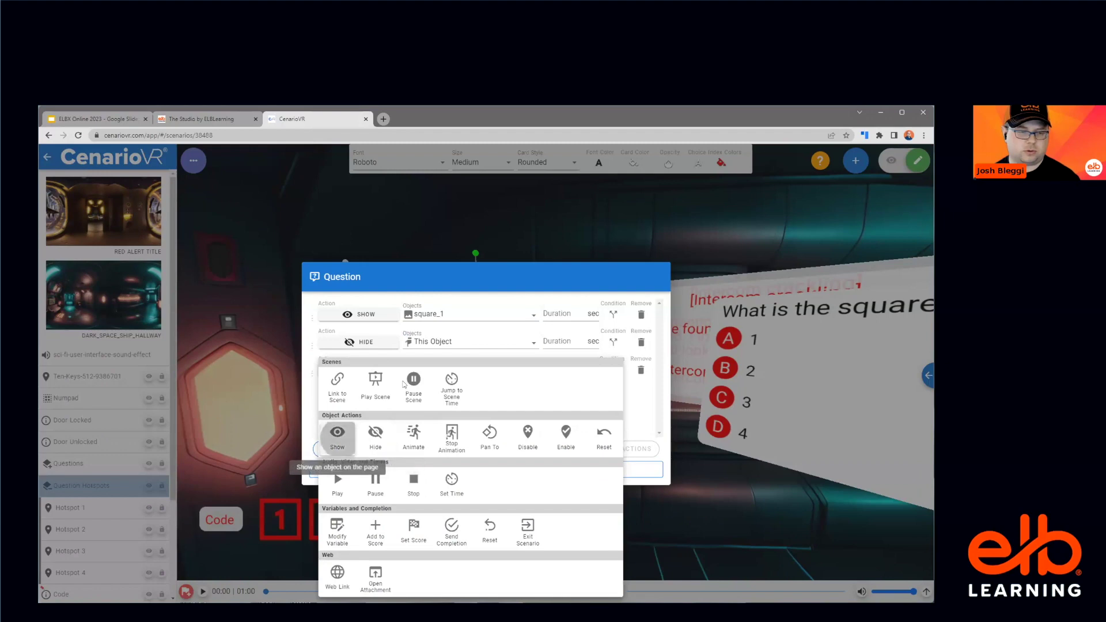
{"action": "left_click", "coordinate": [337, 435]}
{"action": "left_click", "coordinate": [455, 371]}
{"action": "scroll", "coordinate": [445, 449], "scroll_direction": "down", "scroll_amount": 8}
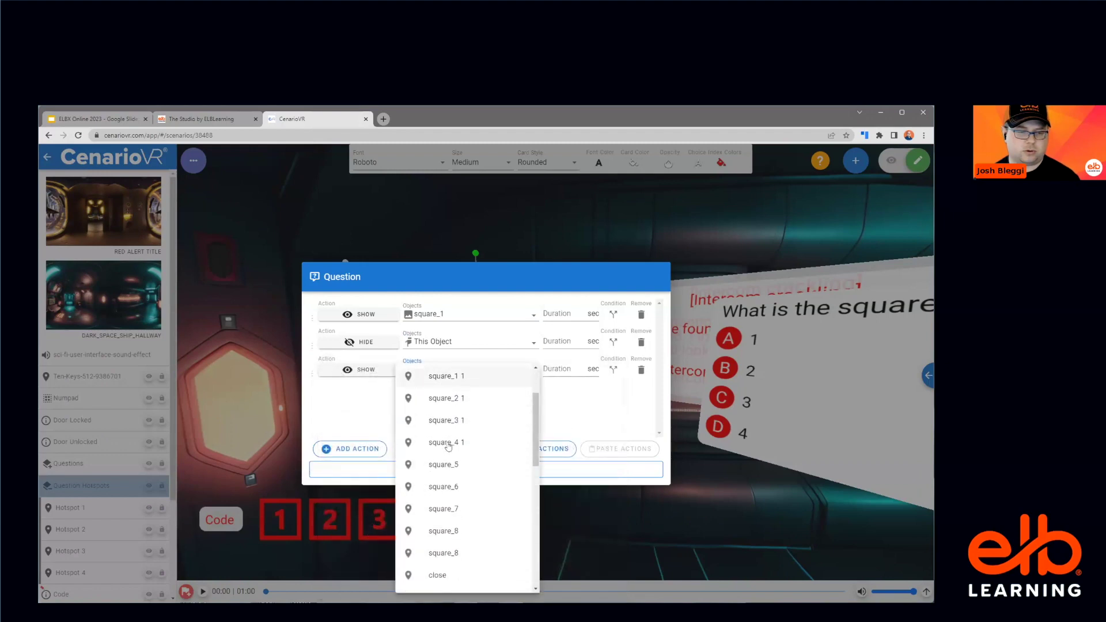
{"action": "scroll", "coordinate": [447, 447], "scroll_direction": "down", "scroll_amount": 3}
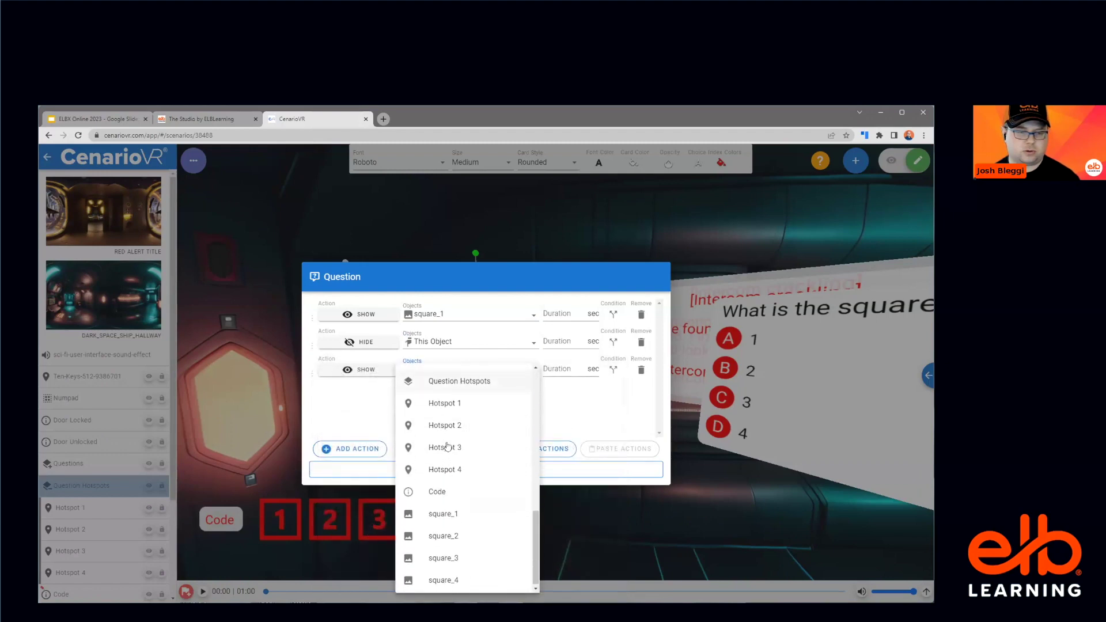
{"action": "left_click", "coordinate": [444, 422]}
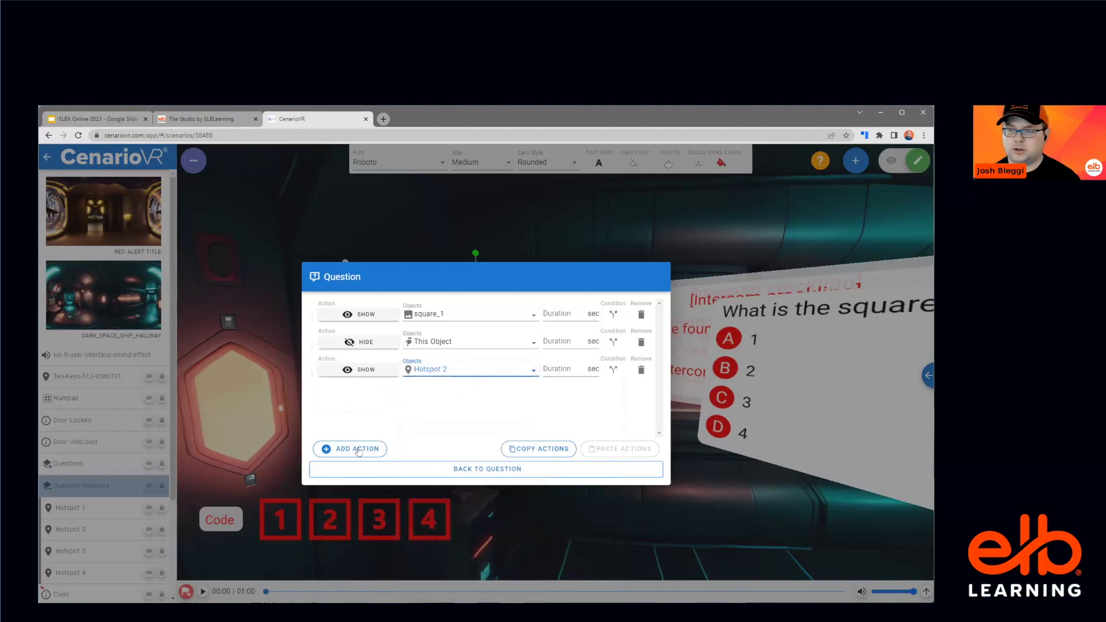
Step: Add a Modify Variable action to Question 1's choice A that adds 1 to the SCORE variable
{"action": "left_click", "coordinate": [369, 447]}
{"action": "left_click", "coordinate": [359, 397]}
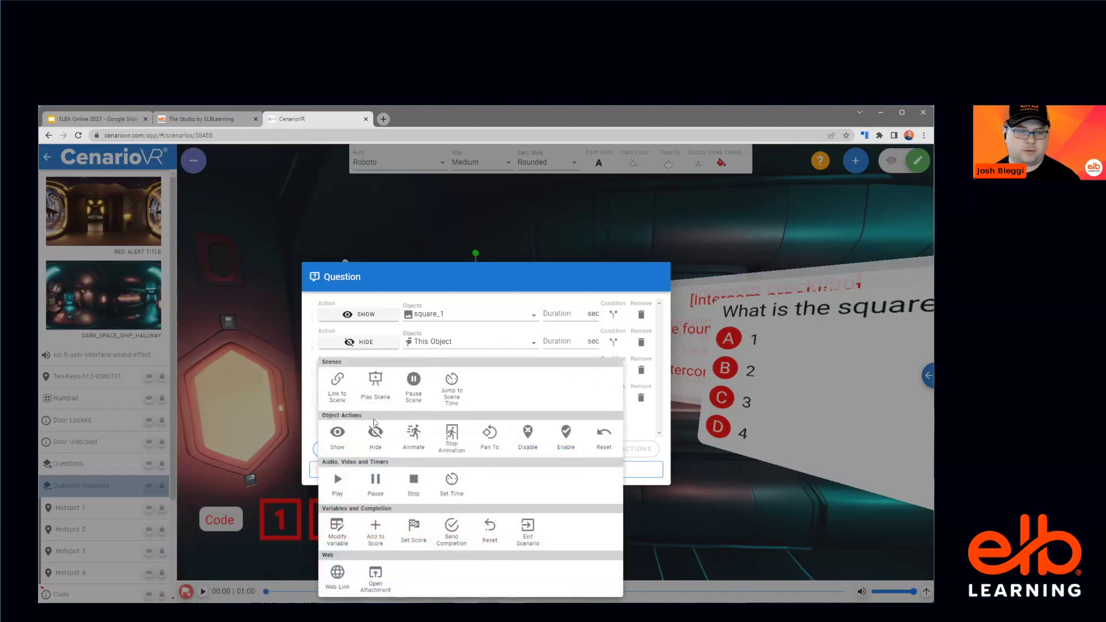
{"action": "left_click", "coordinate": [337, 528]}
{"action": "left_click", "coordinate": [442, 399]}
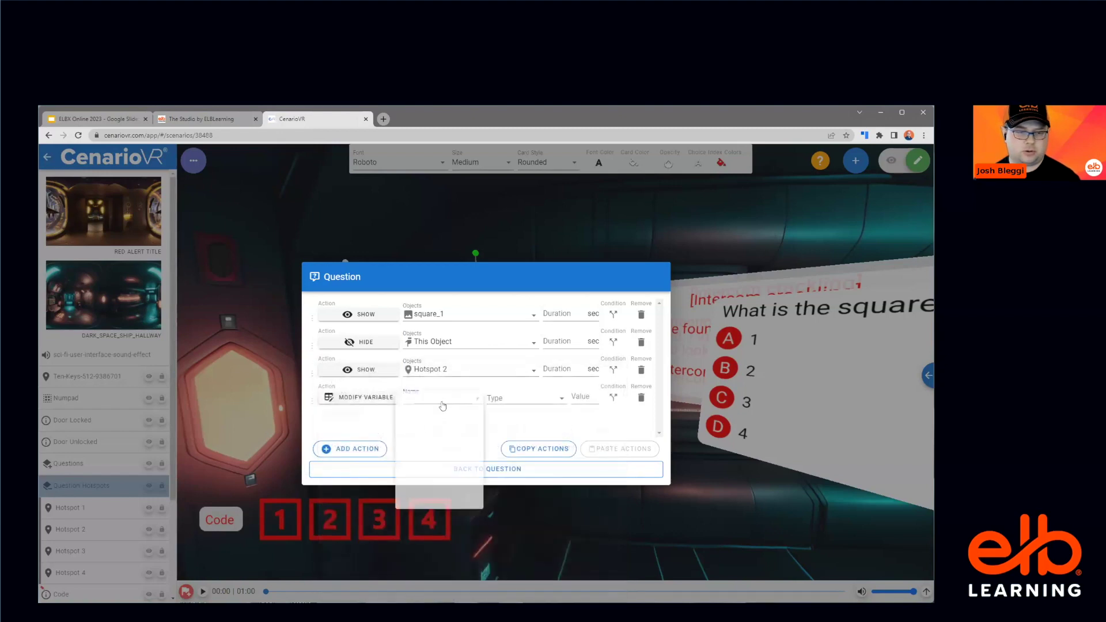
{"action": "left_click", "coordinate": [441, 450]}
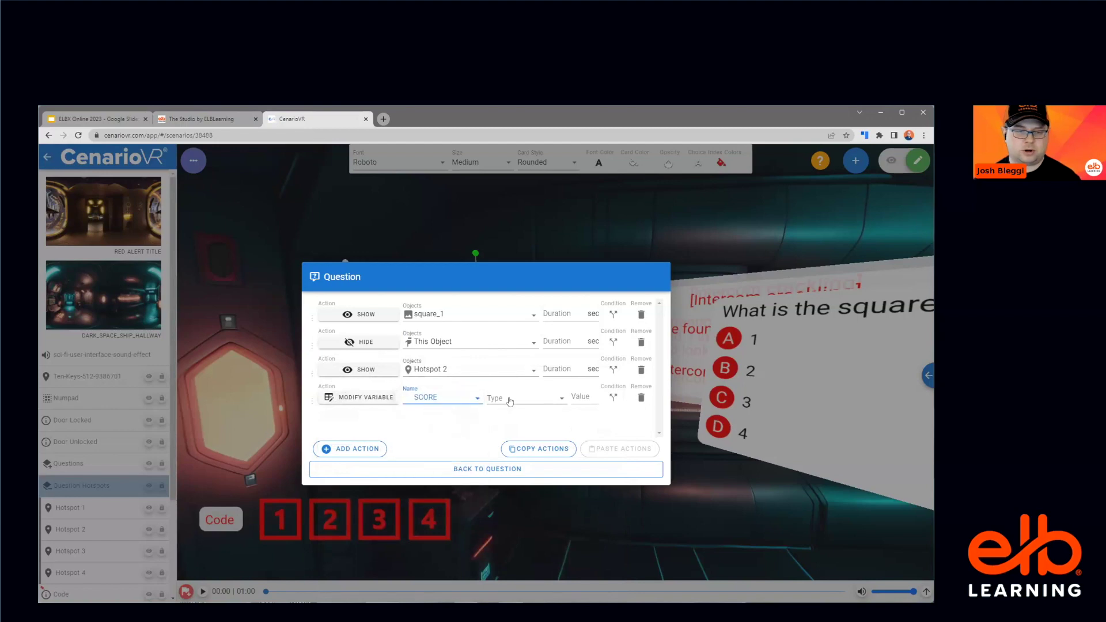
{"action": "left_click", "coordinate": [515, 397]}
{"action": "left_click", "coordinate": [524, 430]}
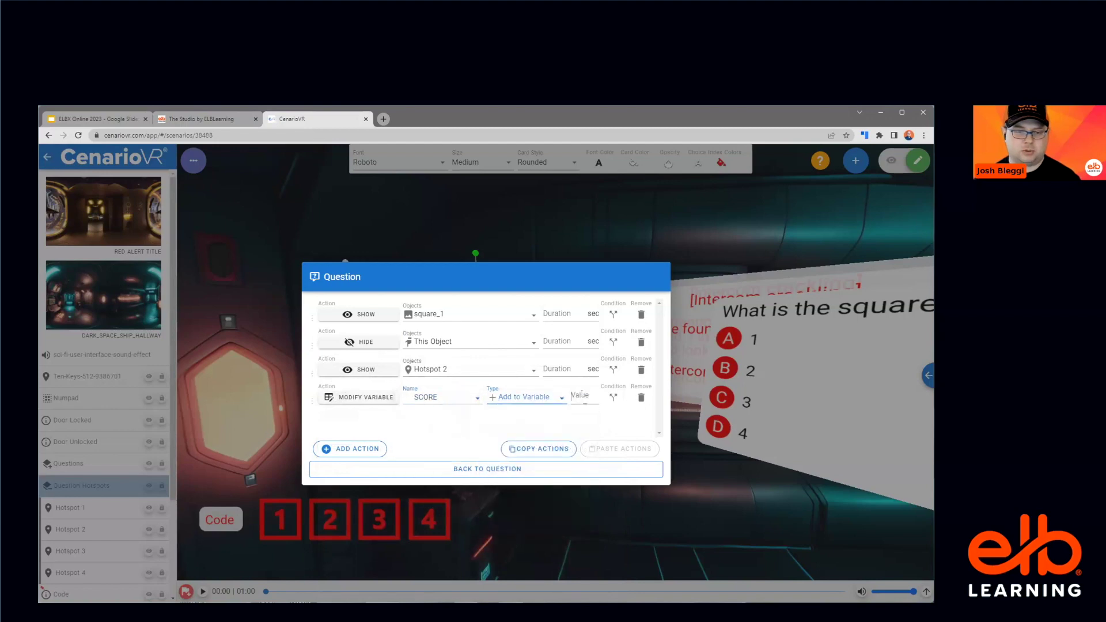
{"action": "left_click", "coordinate": [572, 402]}
{"action": "type", "text": "1"}
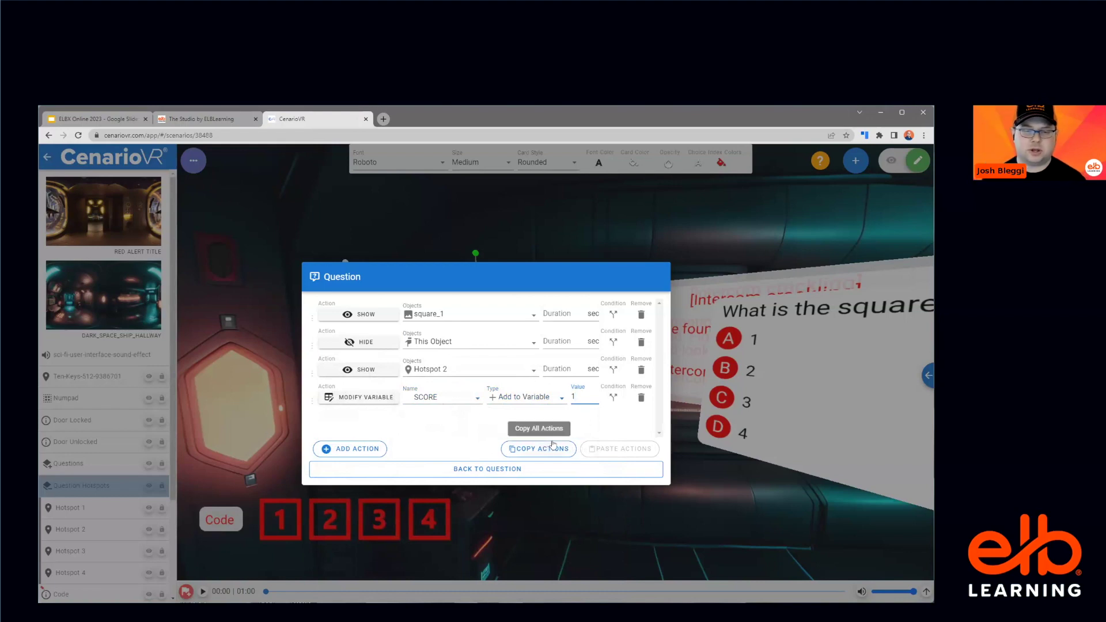
Step: Copy all of choice A's actions and save Question 1
{"action": "left_click", "coordinate": [544, 448]}
{"action": "left_click", "coordinate": [542, 471]}
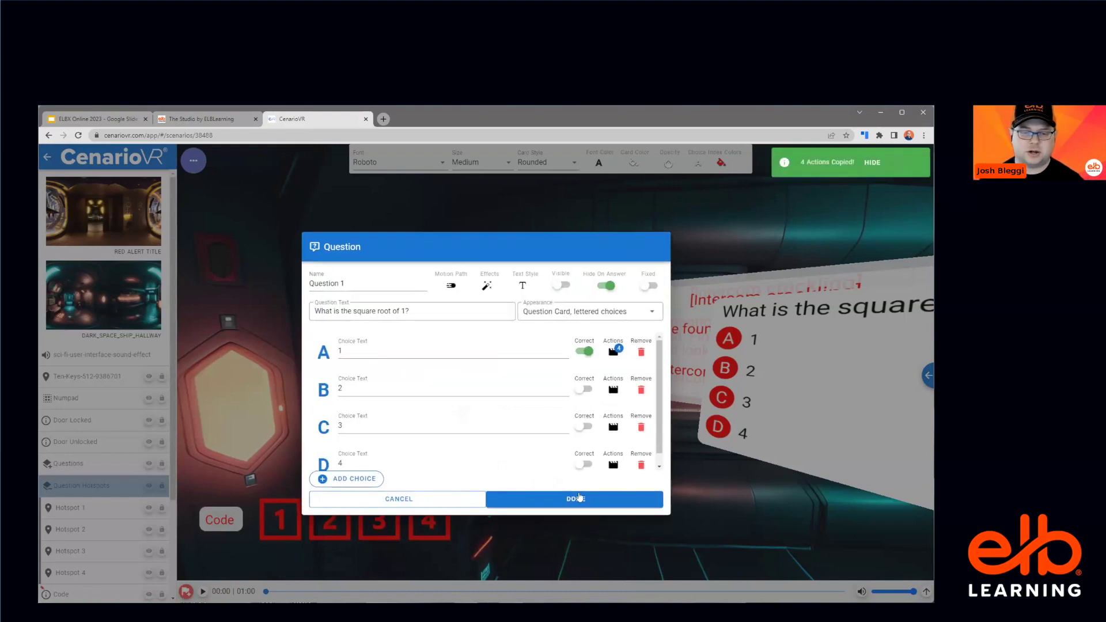
{"action": "left_click", "coordinate": [579, 498]}
Step: Paste the copied actions onto correct choice B of the "What is the square root of 4?" question
{"action": "left_click_drag", "start_coordinate": [270, 428], "coordinate": [552, 388]}
{"action": "double_click", "coordinate": [552, 387]}
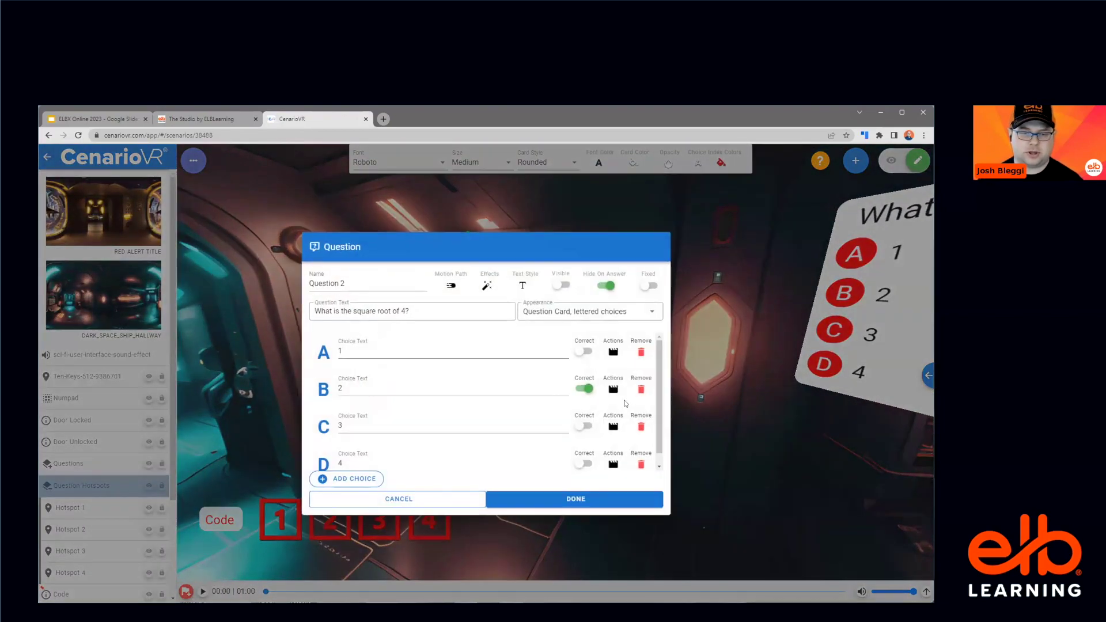
{"action": "left_click", "coordinate": [613, 389]}
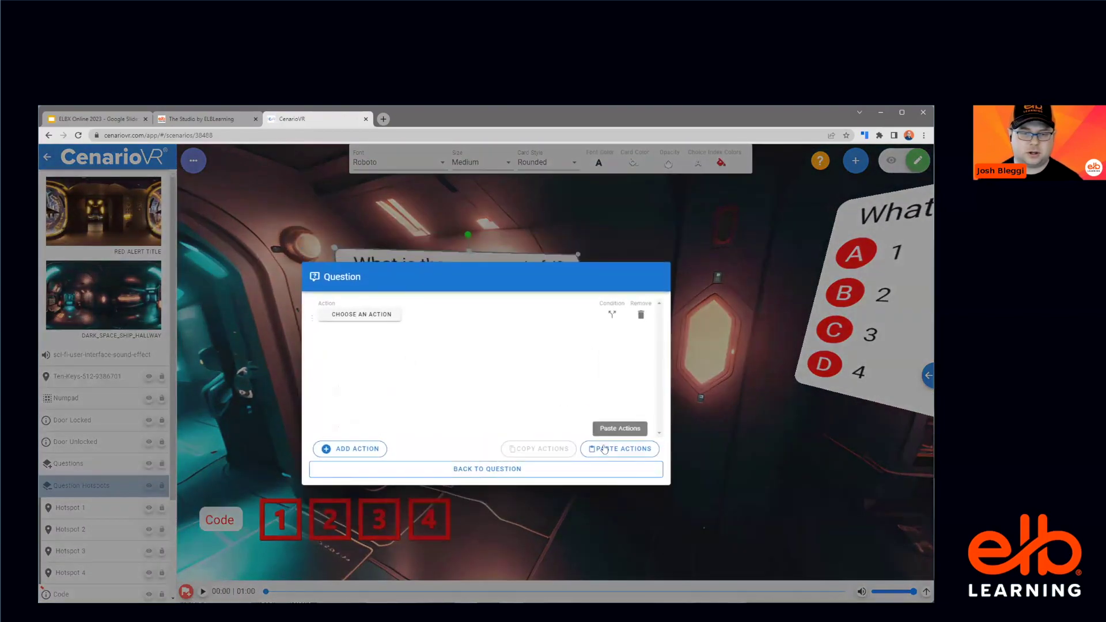
{"action": "left_click", "coordinate": [604, 450]}
Step: Retarget the two pasted Show actions to square_2 and Hotspot 3, and save Question 2
{"action": "left_click", "coordinate": [471, 316]}
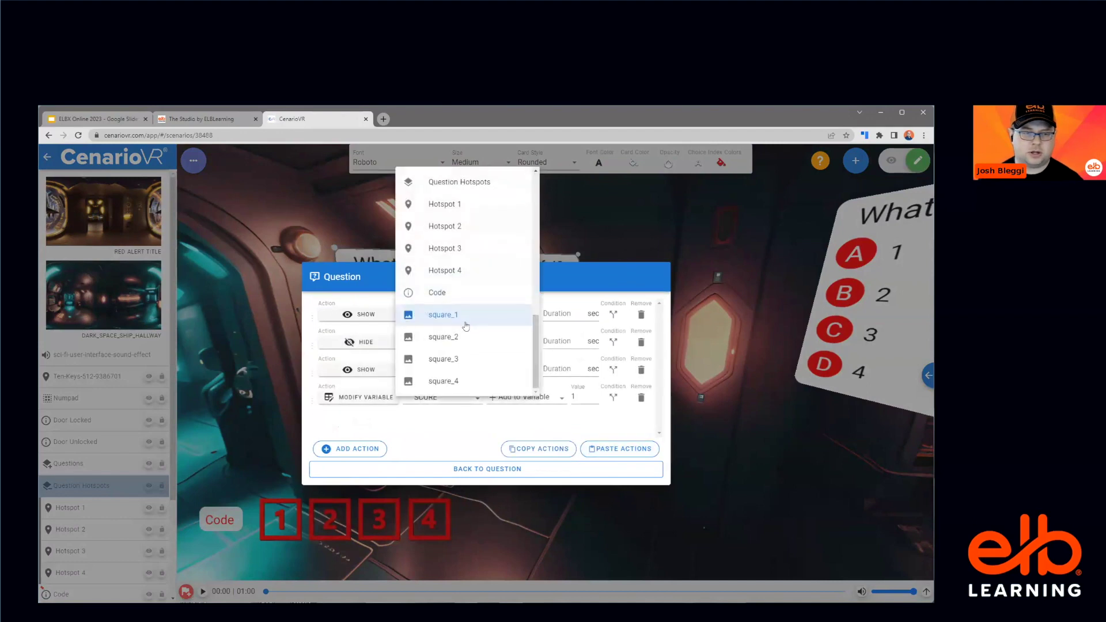
{"action": "left_click", "coordinate": [465, 343]}
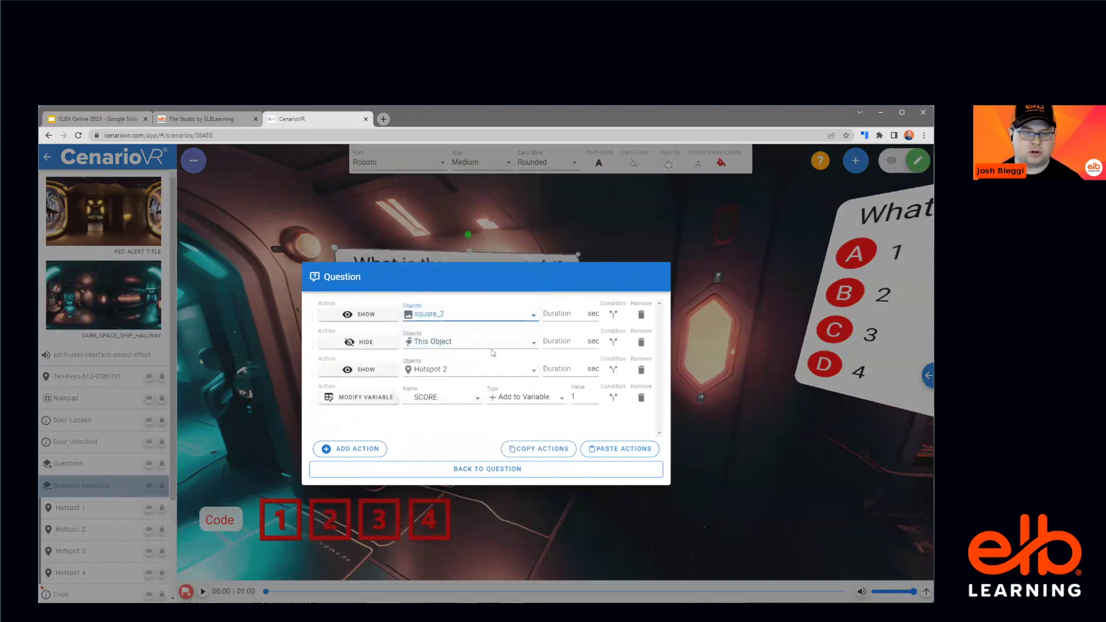
{"action": "left_click", "coordinate": [478, 369]}
{"action": "left_click", "coordinate": [476, 390]}
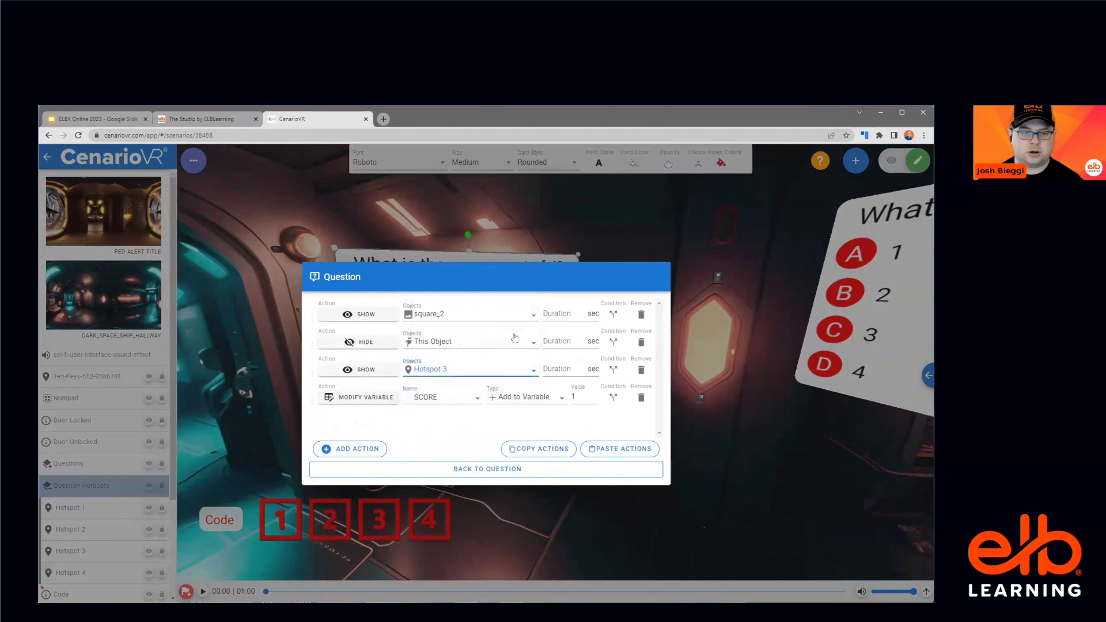
{"action": "left_click", "coordinate": [495, 469]}
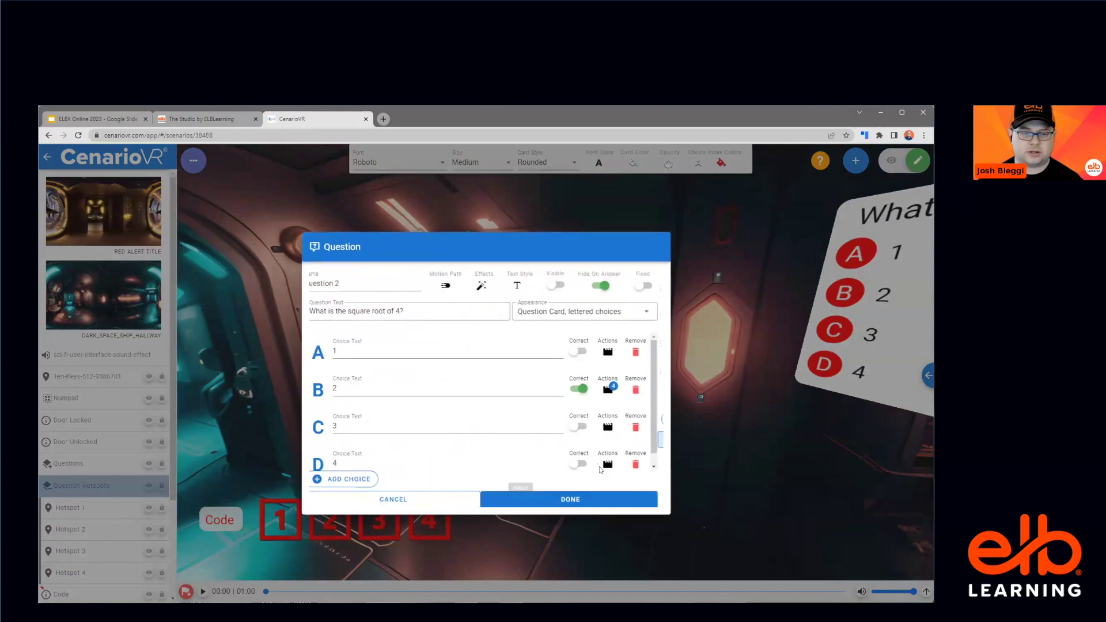
{"action": "left_click", "coordinate": [574, 500]}
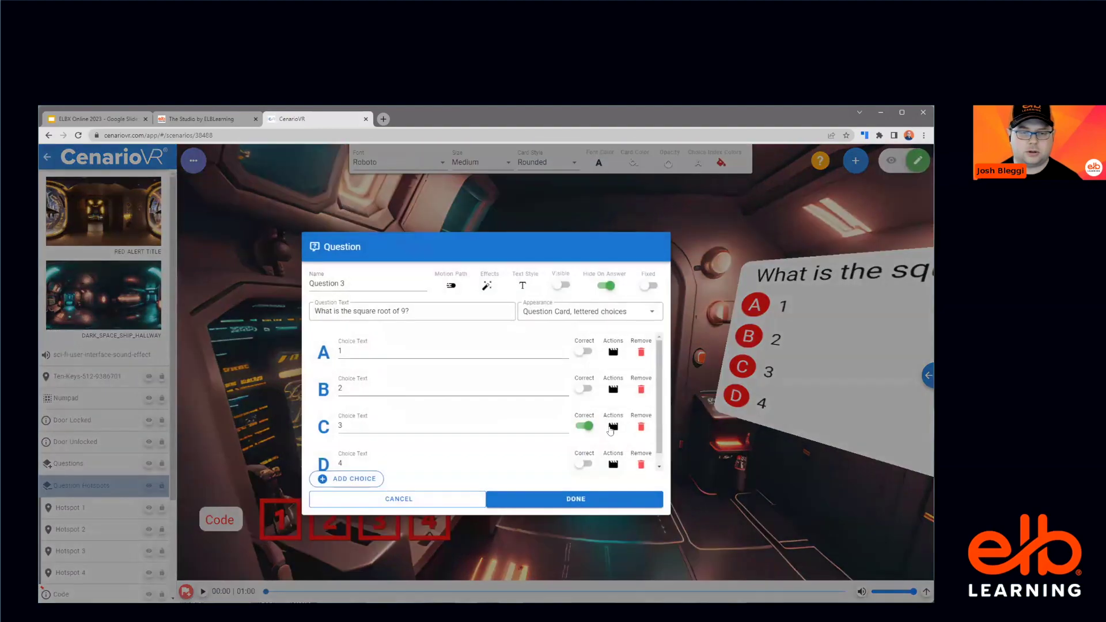
Step: Paste the copied actions onto correct choice C of Question 3, retarget its Show actions to square_3 and Hotspot 4, and save the question
{"action": "left_click", "coordinate": [610, 429]}
{"action": "left_click", "coordinate": [613, 450]}
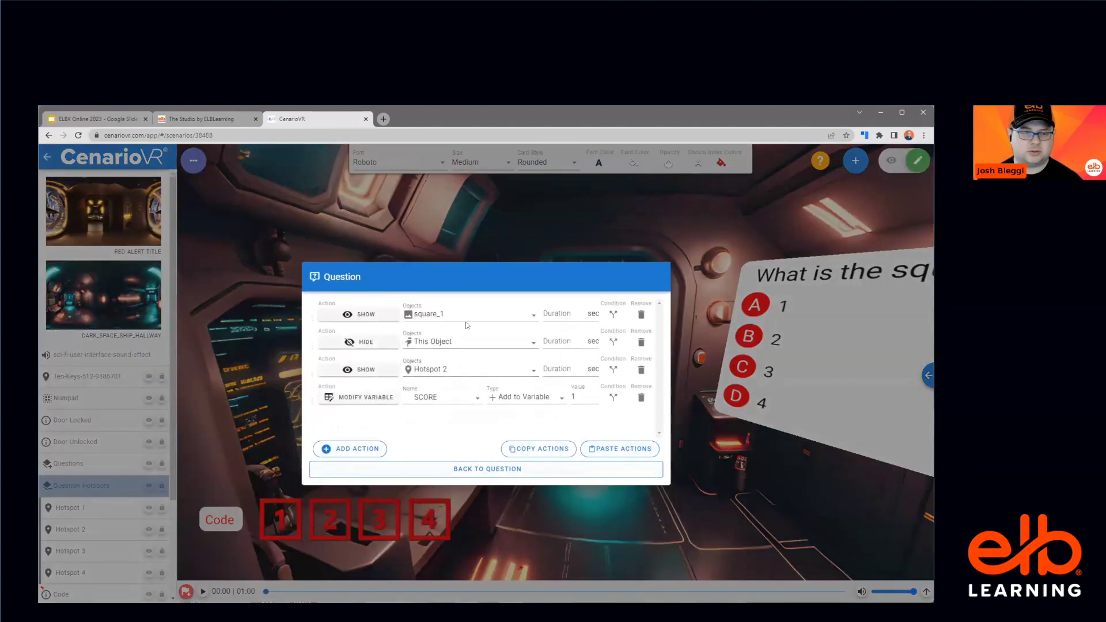
{"action": "left_click", "coordinate": [462, 314]}
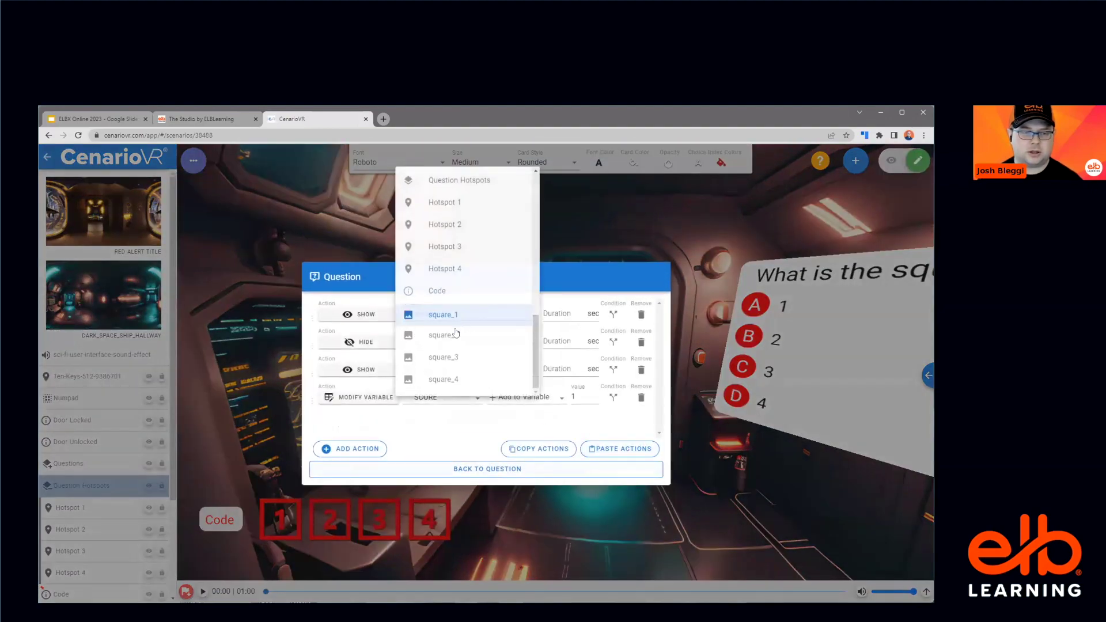
{"action": "left_click", "coordinate": [453, 358]}
{"action": "left_click", "coordinate": [462, 371]}
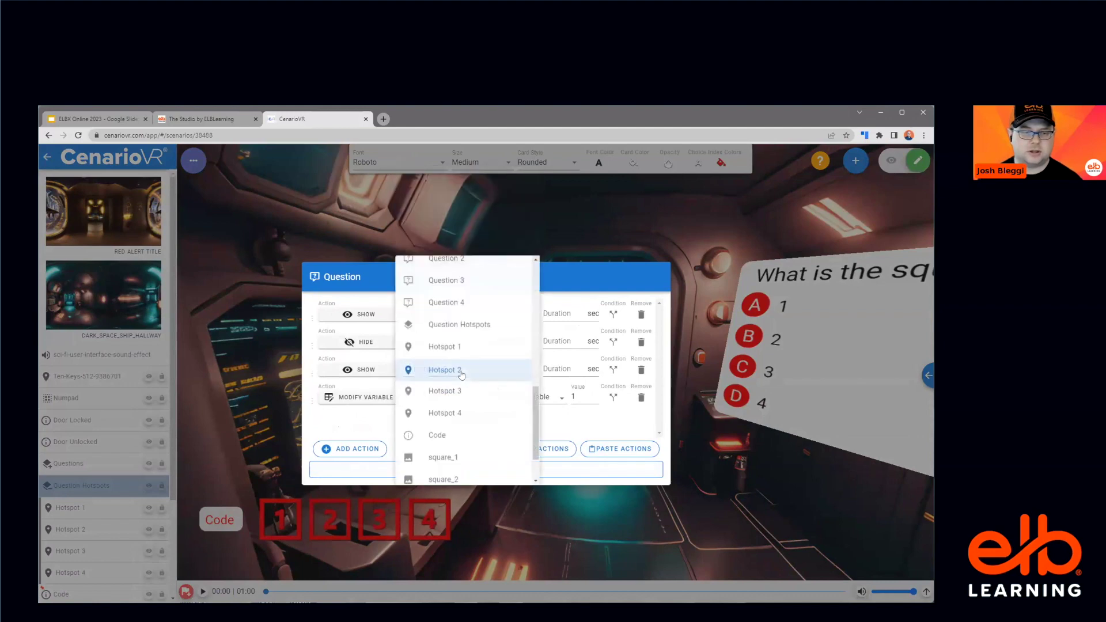
{"action": "left_click", "coordinate": [456, 414]}
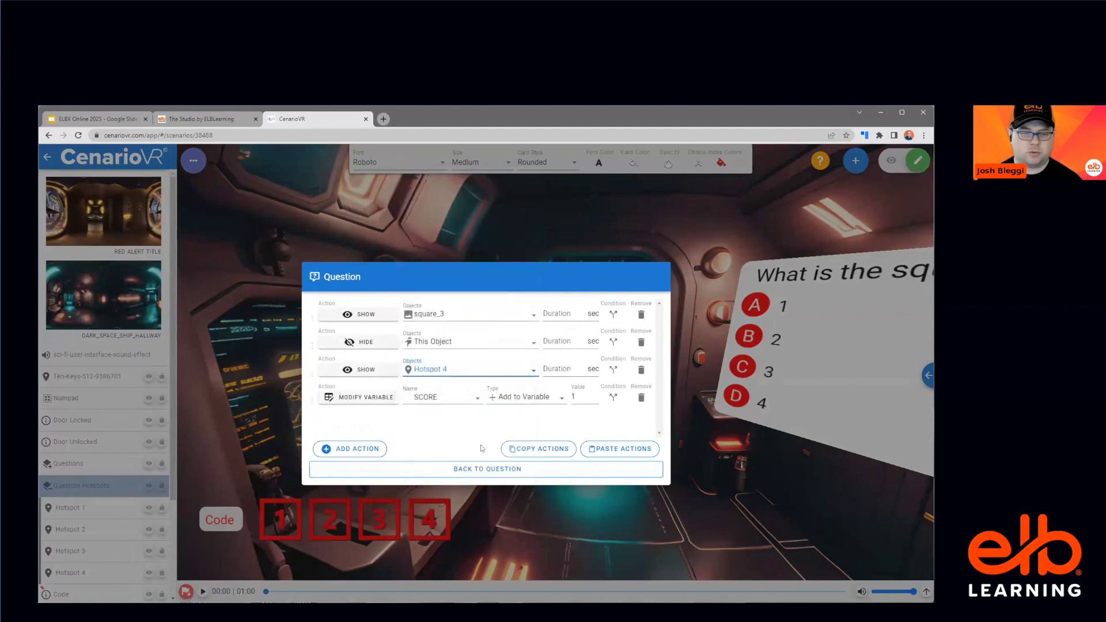
{"action": "left_click", "coordinate": [470, 469]}
{"action": "left_click", "coordinate": [576, 496]}
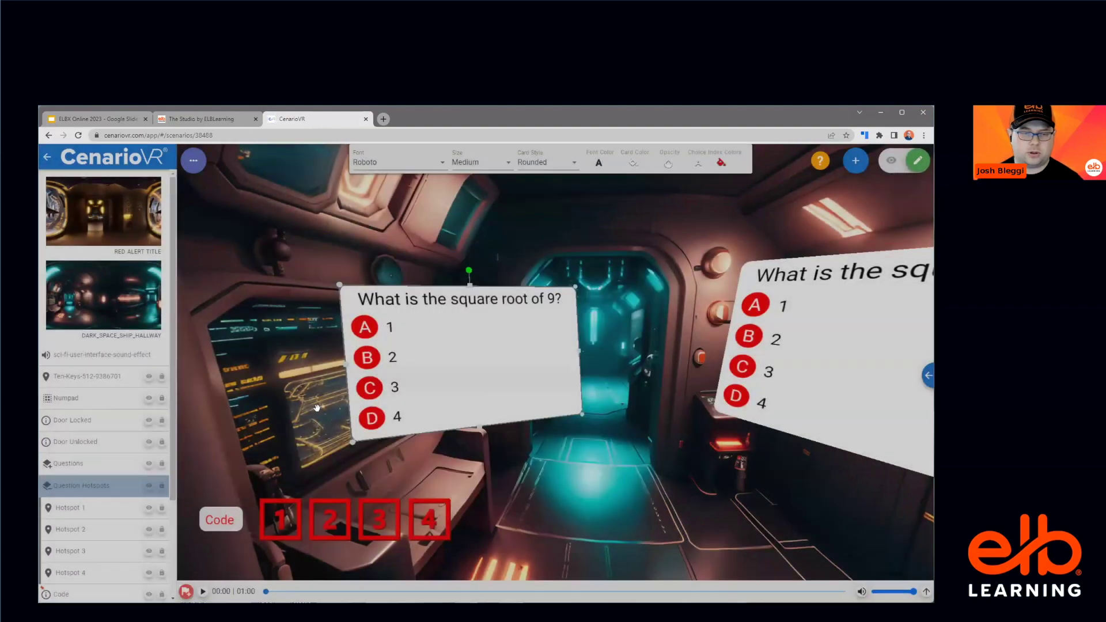
Step: Paste the copied actions onto correct choice D of the "What is the square root of 16?" question
{"action": "left_click_drag", "start_coordinate": [712, 401], "coordinate": [426, 350]}
{"action": "double_click", "coordinate": [570, 357]}
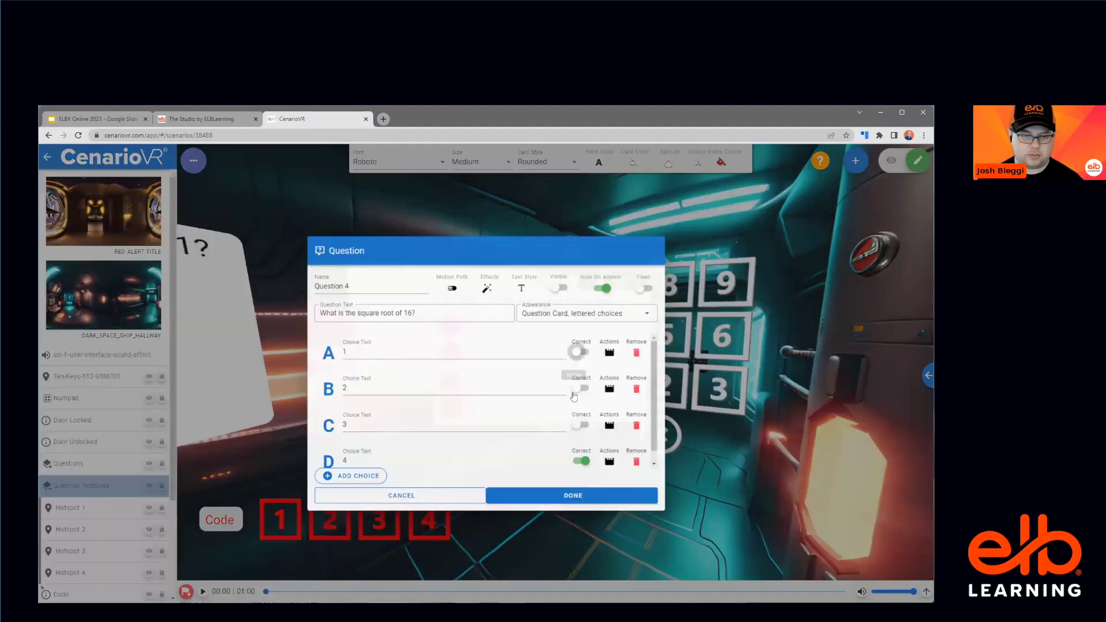
{"action": "left_click", "coordinate": [613, 467]}
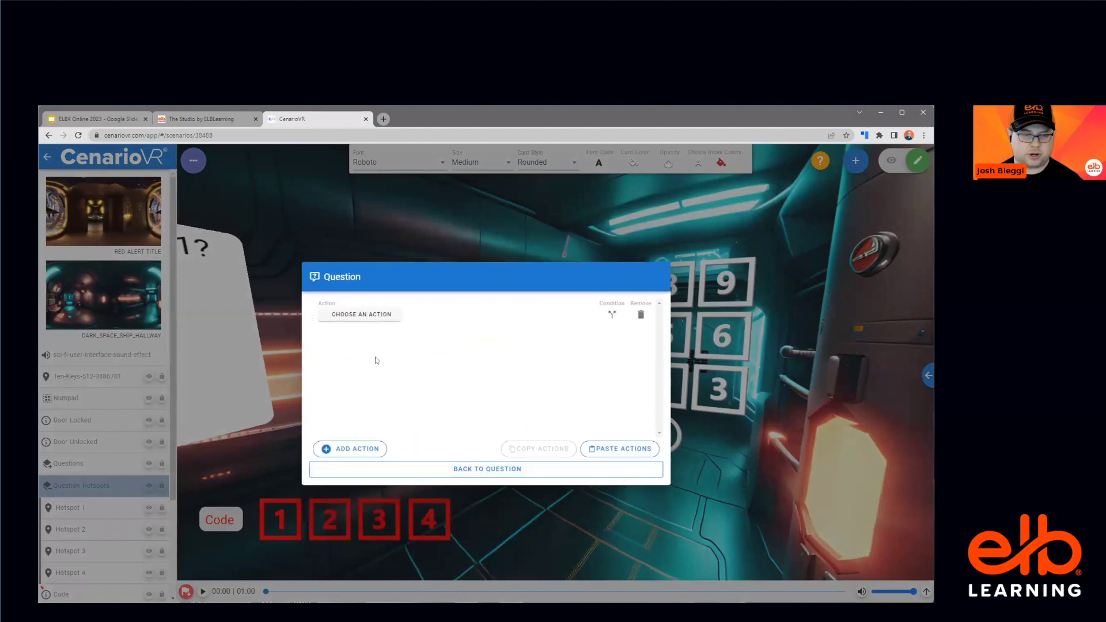
{"action": "left_click", "coordinate": [368, 319]}
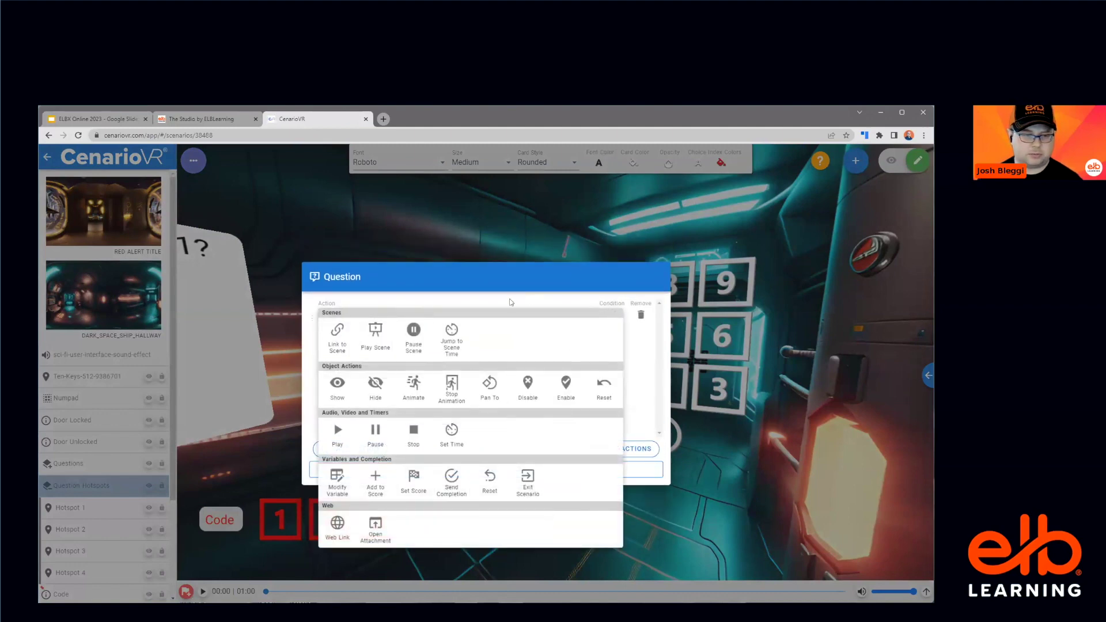
{"action": "key", "text": "Escape"}
{"action": "left_click", "coordinate": [619, 449]}
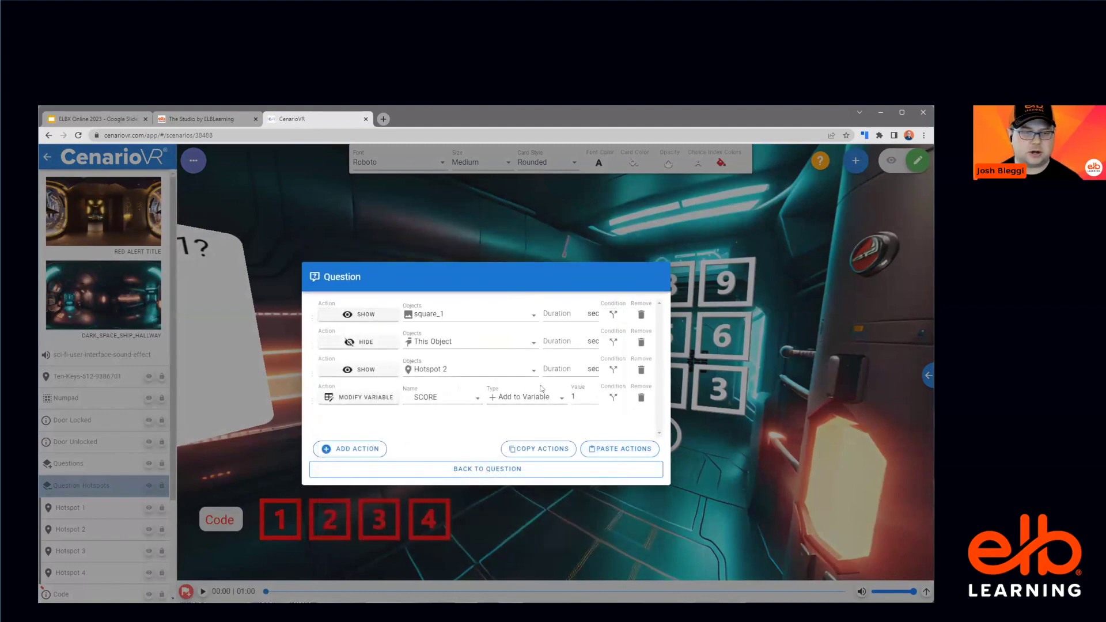
Step: Retarget the two pasted Show actions to square_4 and Door Unlocked, and save Question 4
{"action": "left_click", "coordinate": [444, 323]}
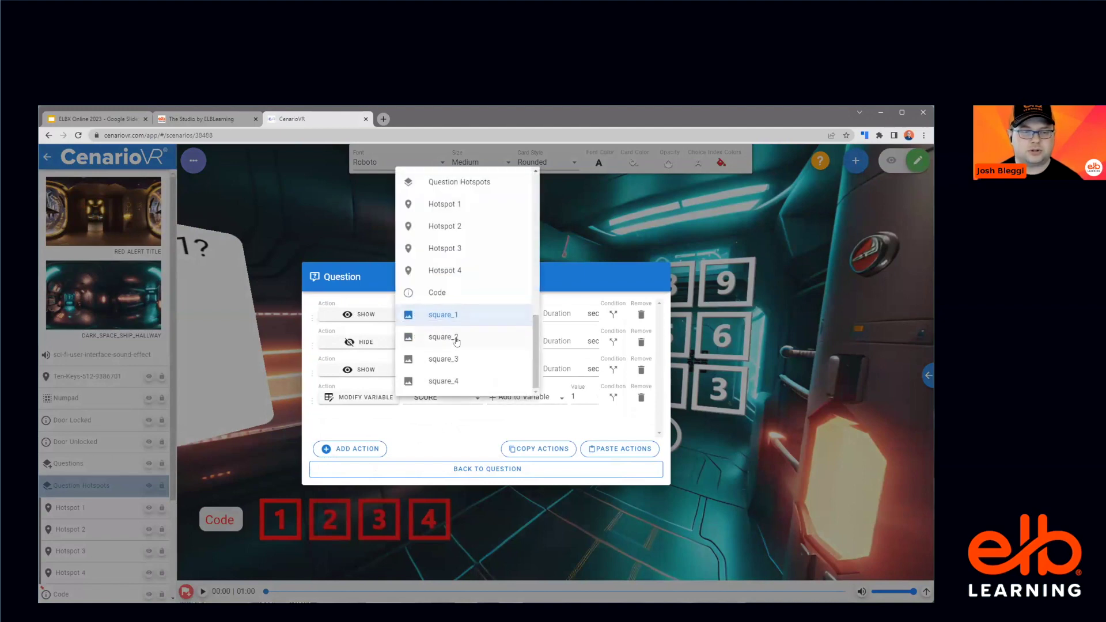
{"action": "left_click", "coordinate": [466, 382]}
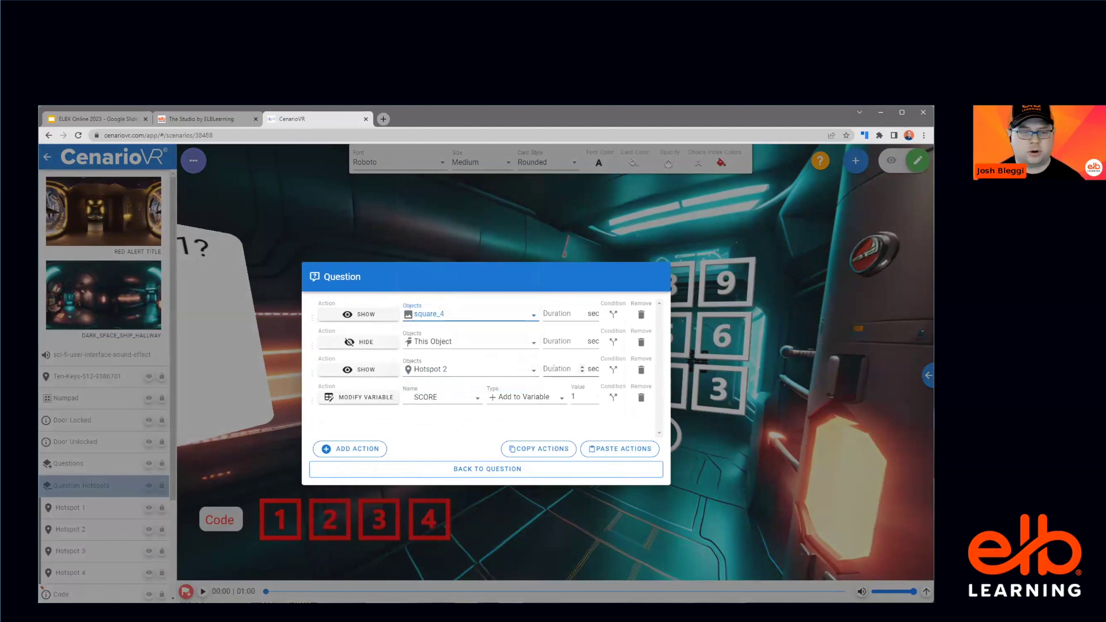
{"action": "left_click", "coordinate": [498, 375]}
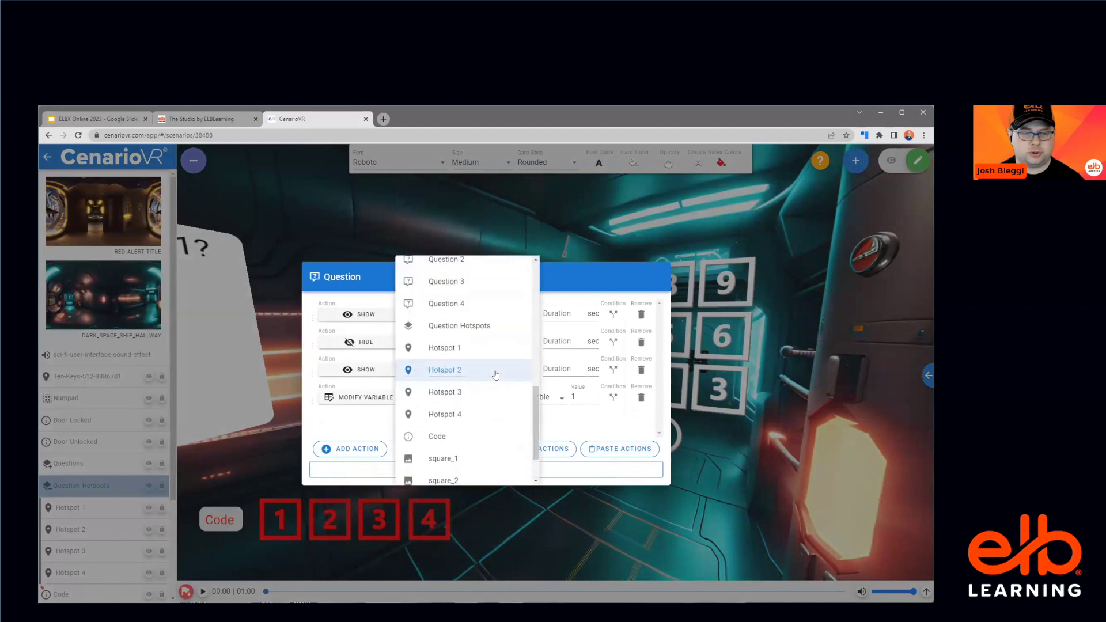
{"action": "scroll", "coordinate": [494, 375], "scroll_direction": "down", "scroll_amount": 1}
{"action": "scroll", "coordinate": [494, 375], "scroll_direction": "up", "scroll_amount": 3}
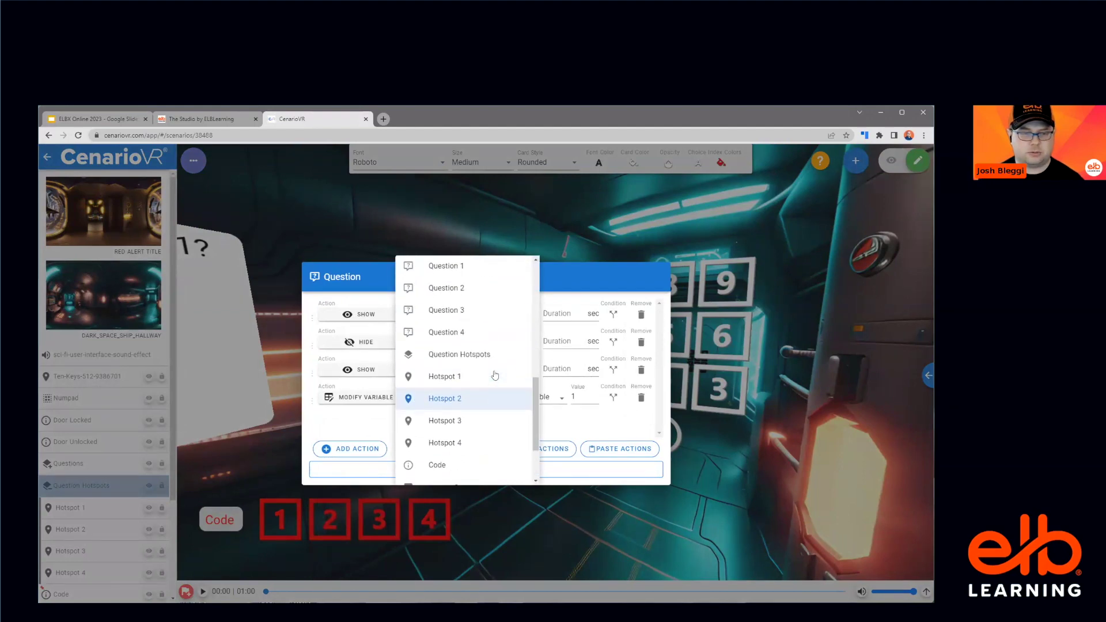
{"action": "left_click", "coordinate": [466, 328]}
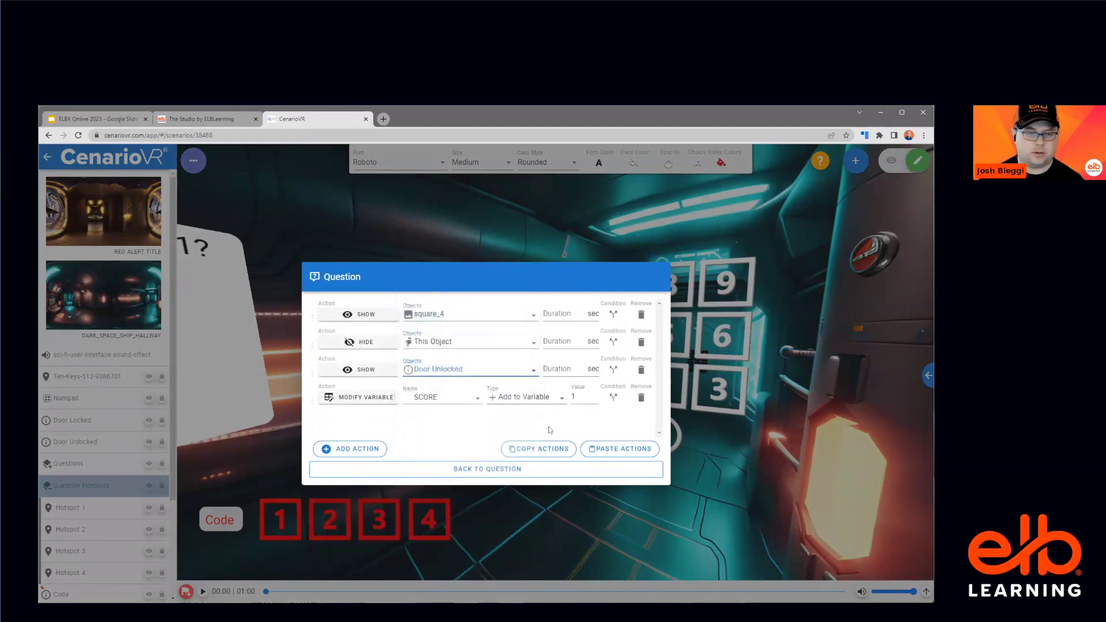
{"action": "left_click", "coordinate": [505, 471]}
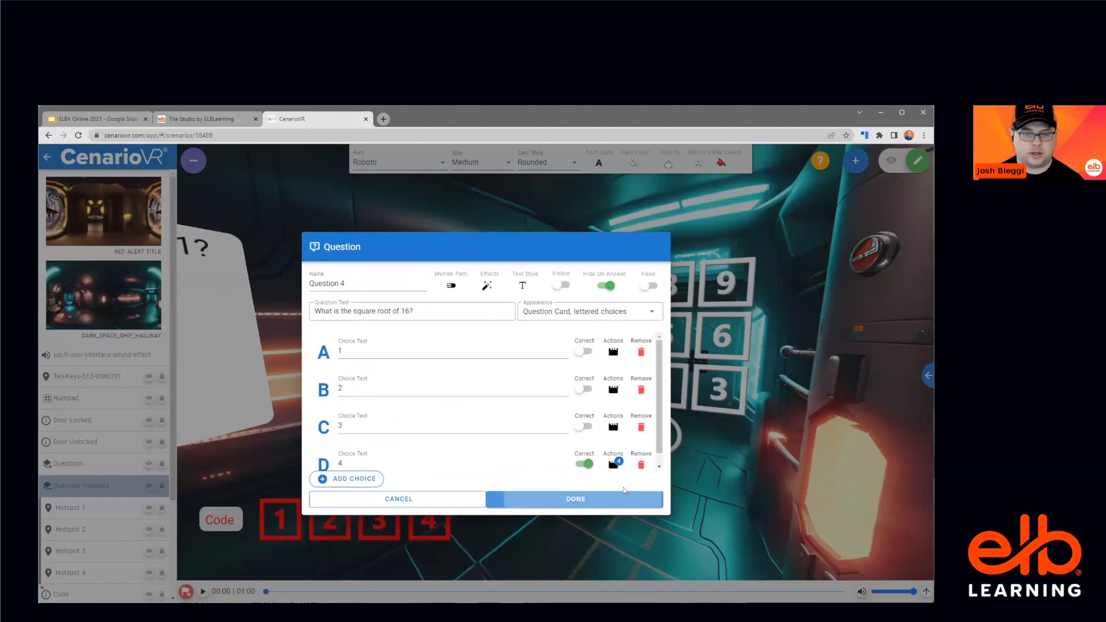
{"action": "left_click", "coordinate": [624, 497]}
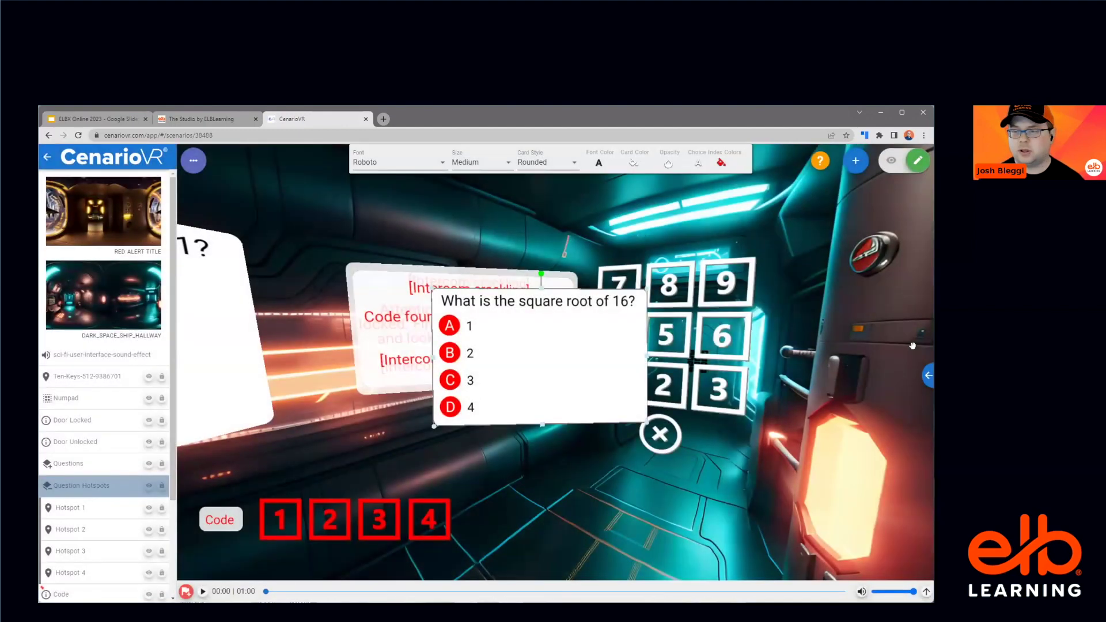
{"action": "left_click_drag", "start_coordinate": [320, 223], "coordinate": [223, 422]}
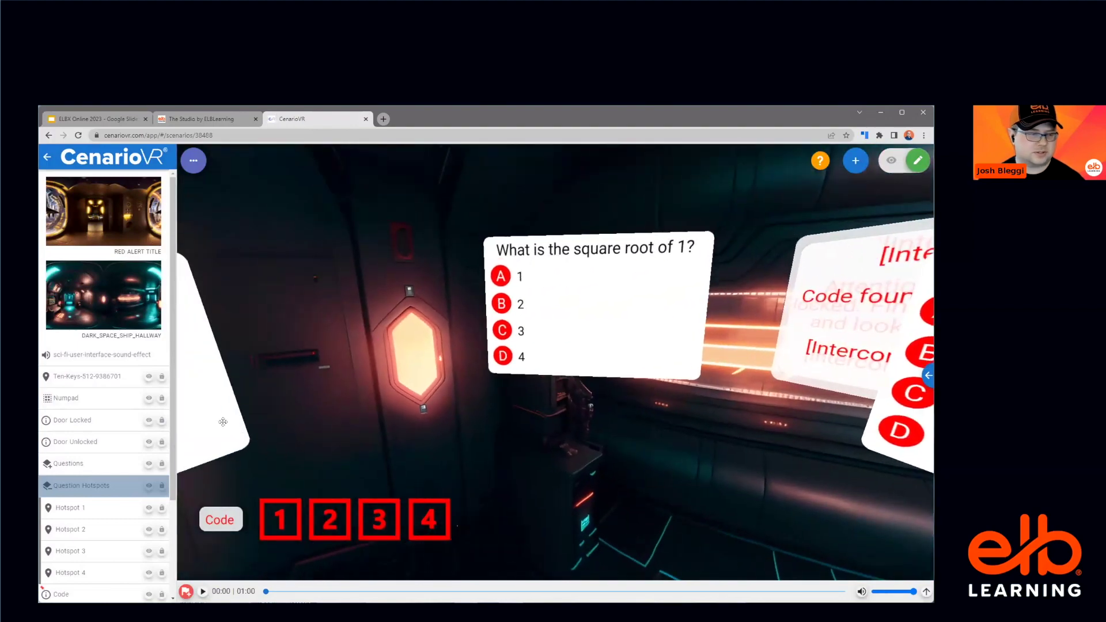
Step: Review the On Select actions of Hotspot 1 and close its properties
{"action": "left_click", "coordinate": [65, 508]}
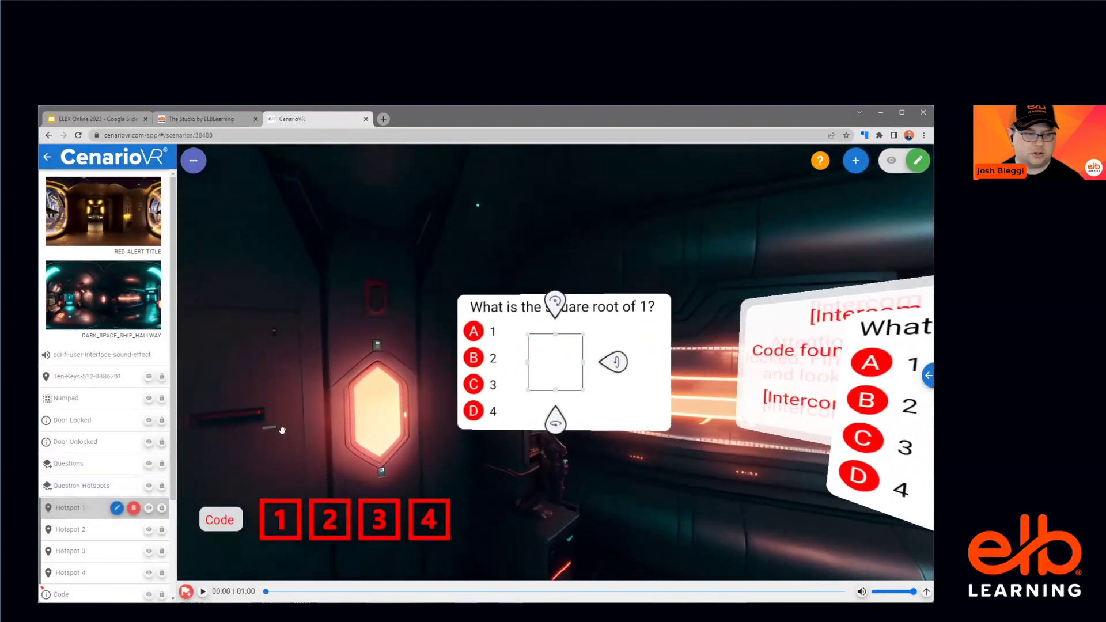
{"action": "left_click", "coordinate": [117, 508]}
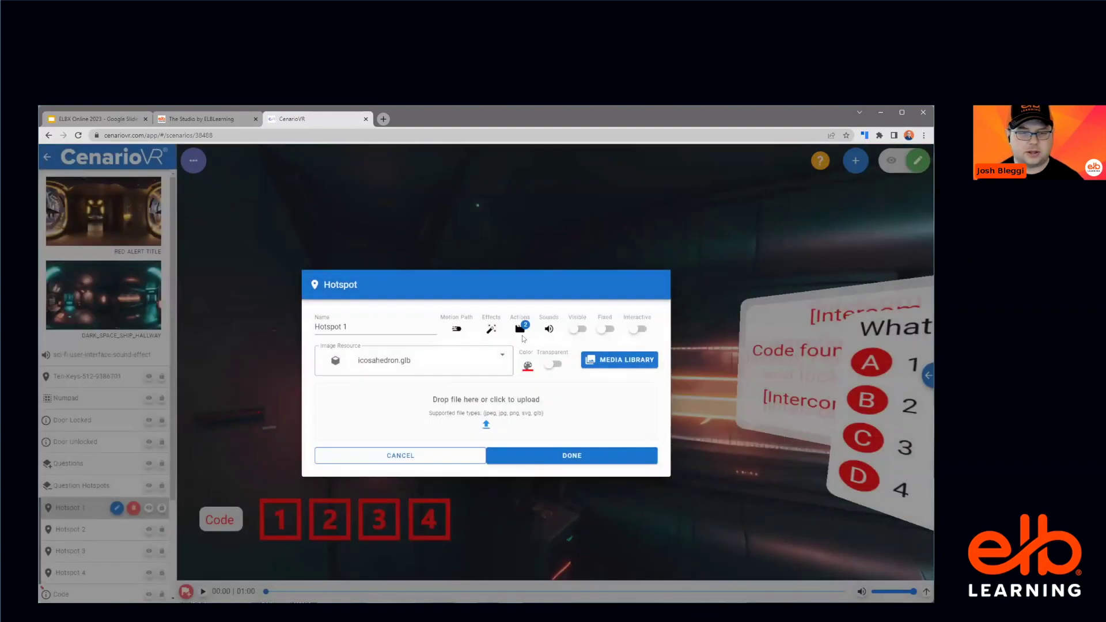
{"action": "left_click", "coordinate": [521, 333]}
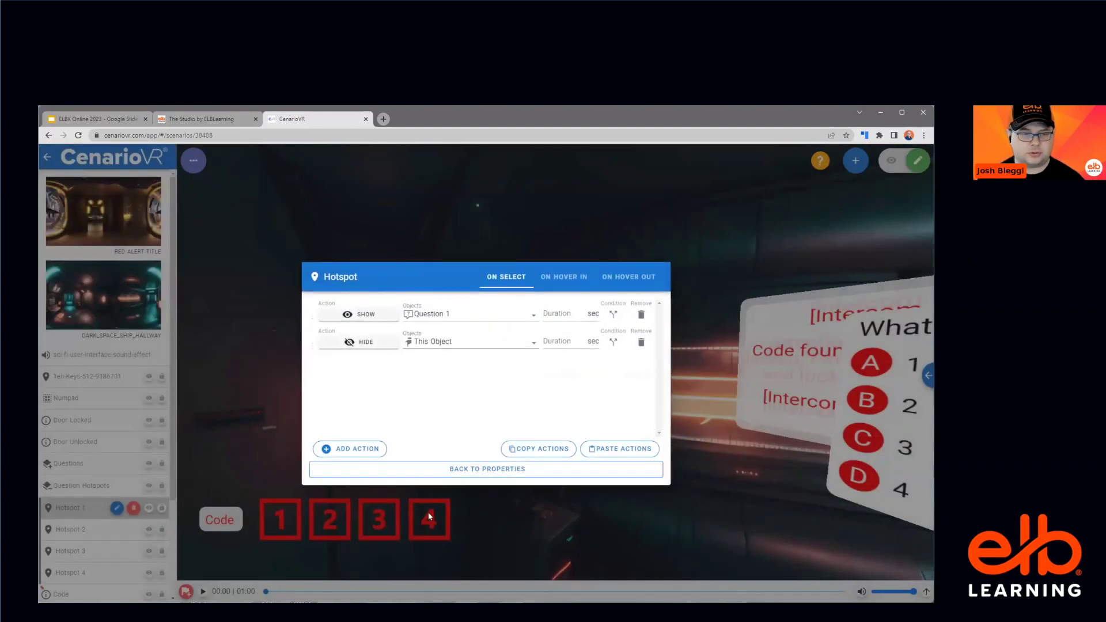
{"action": "left_click", "coordinate": [494, 469]}
{"action": "left_click", "coordinate": [583, 454]}
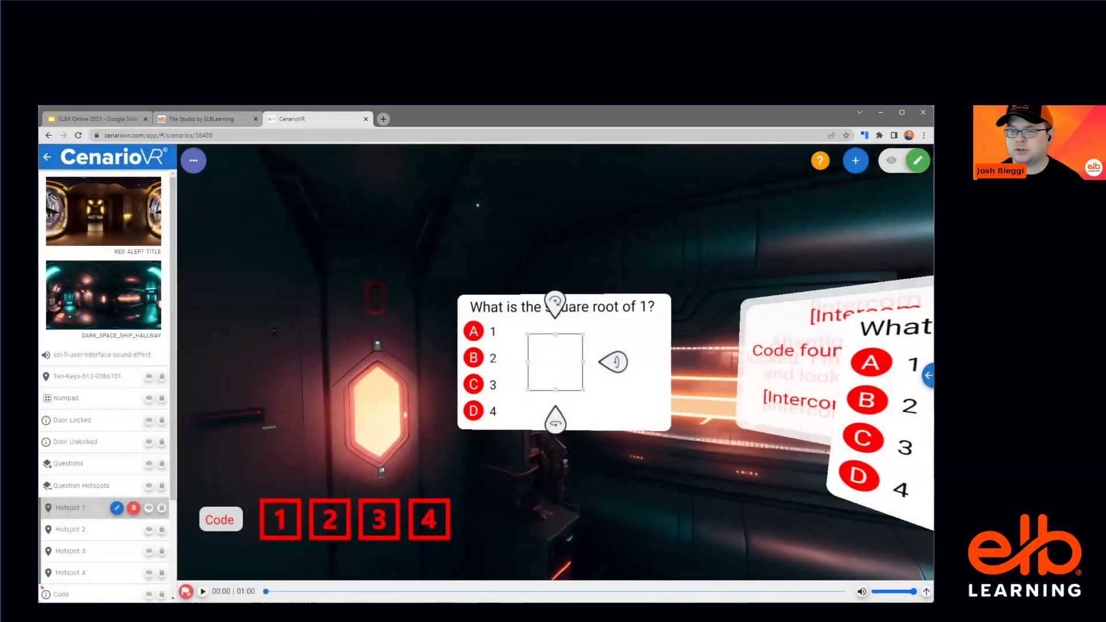
Step: Inspect the On Select variable action and its condition on the Numpad group's square_1 1 hotspot
{"action": "left_click", "coordinate": [795, 242]}
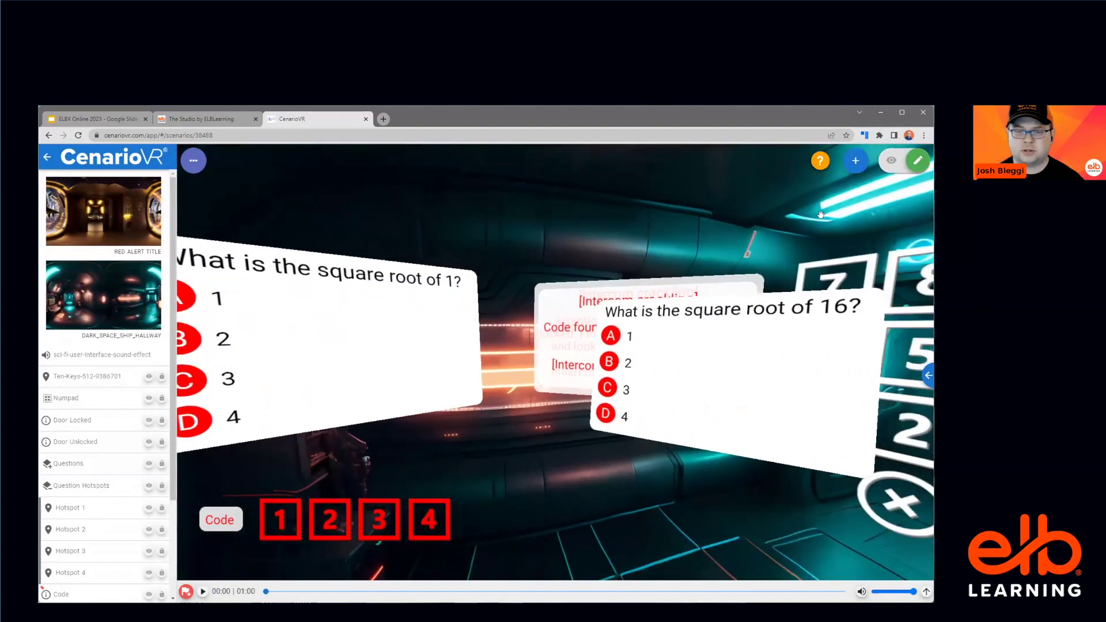
{"action": "left_click_drag", "start_coordinate": [801, 210], "coordinate": [178, 420]}
{"action": "scroll", "coordinate": [143, 432], "scroll_direction": "down", "scroll_amount": 3}
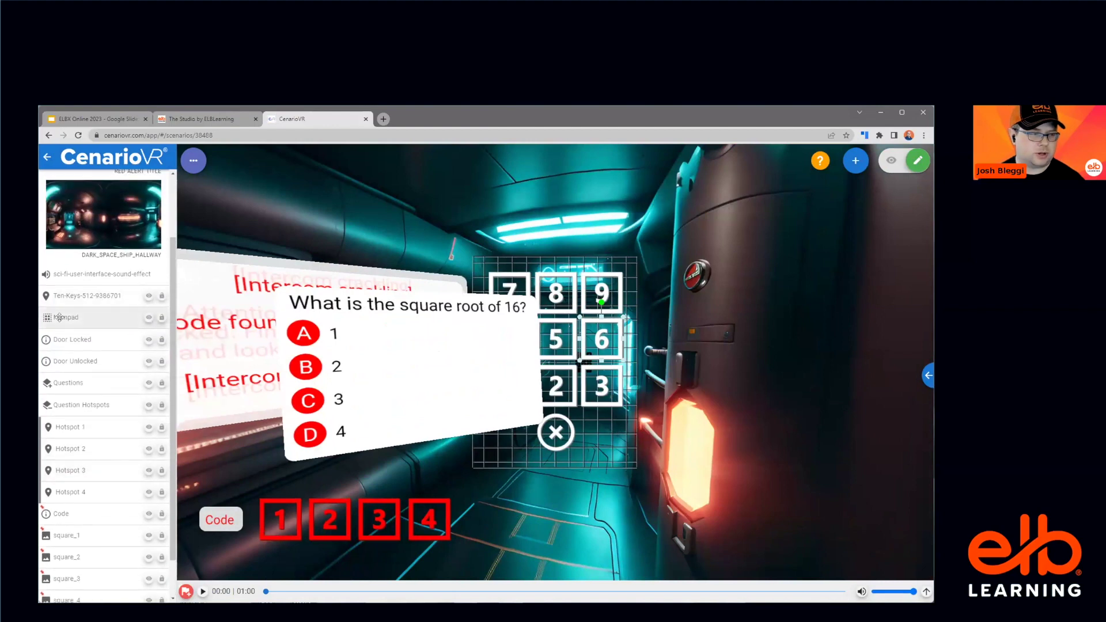
{"action": "left_click", "coordinate": [50, 322]}
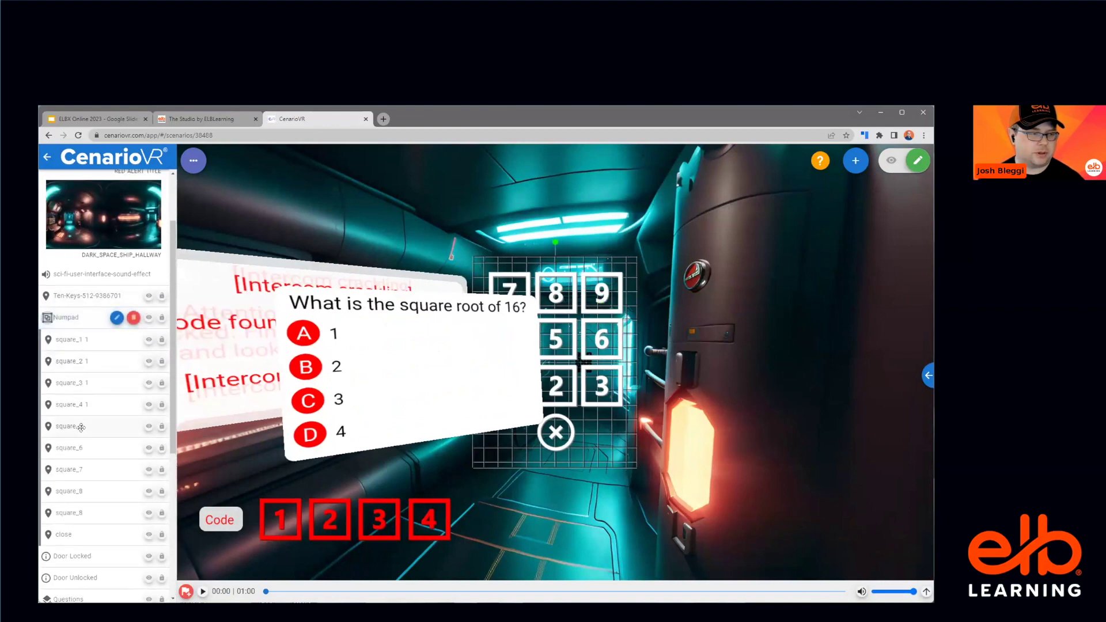
{"action": "left_click", "coordinate": [77, 341]}
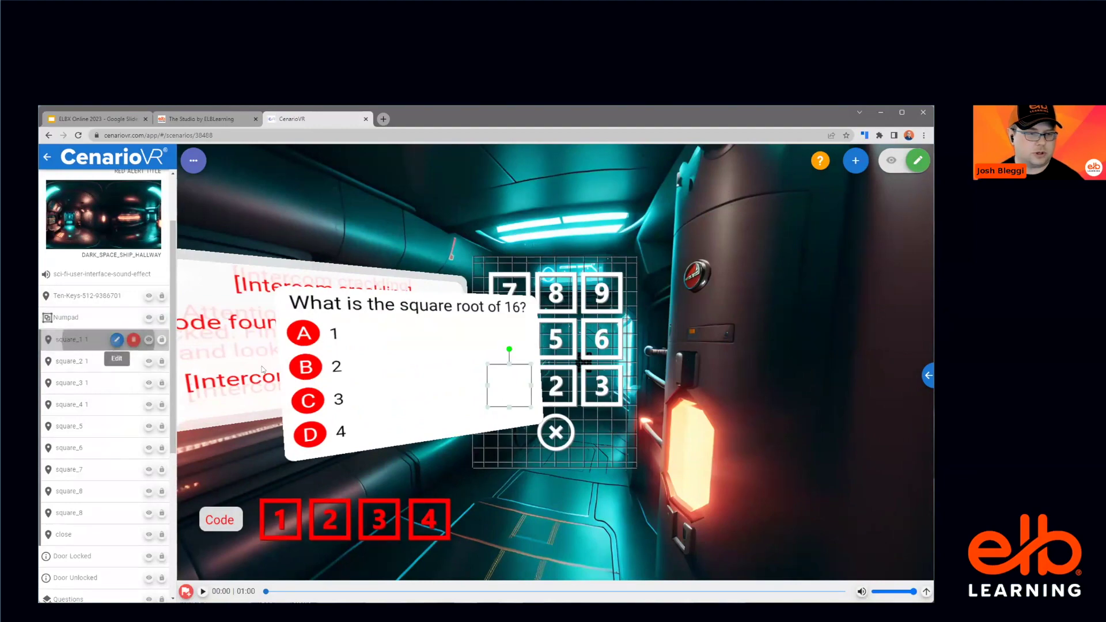
{"action": "left_click", "coordinate": [117, 340]}
{"action": "left_click", "coordinate": [538, 321]}
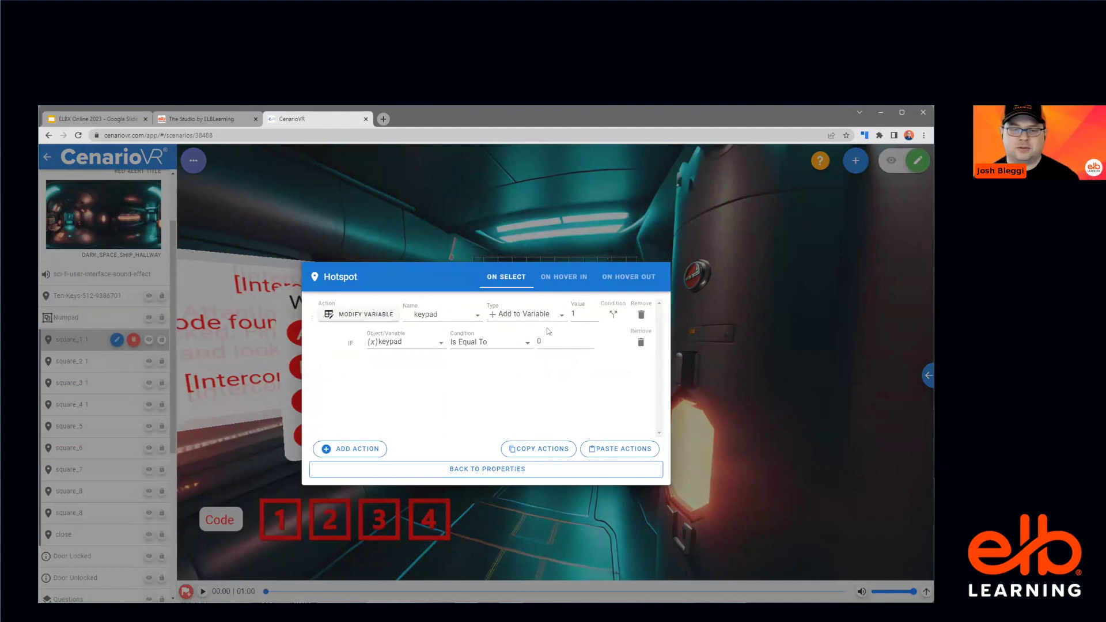
{"action": "left_click", "coordinate": [443, 466]}
{"action": "left_click", "coordinate": [570, 463]}
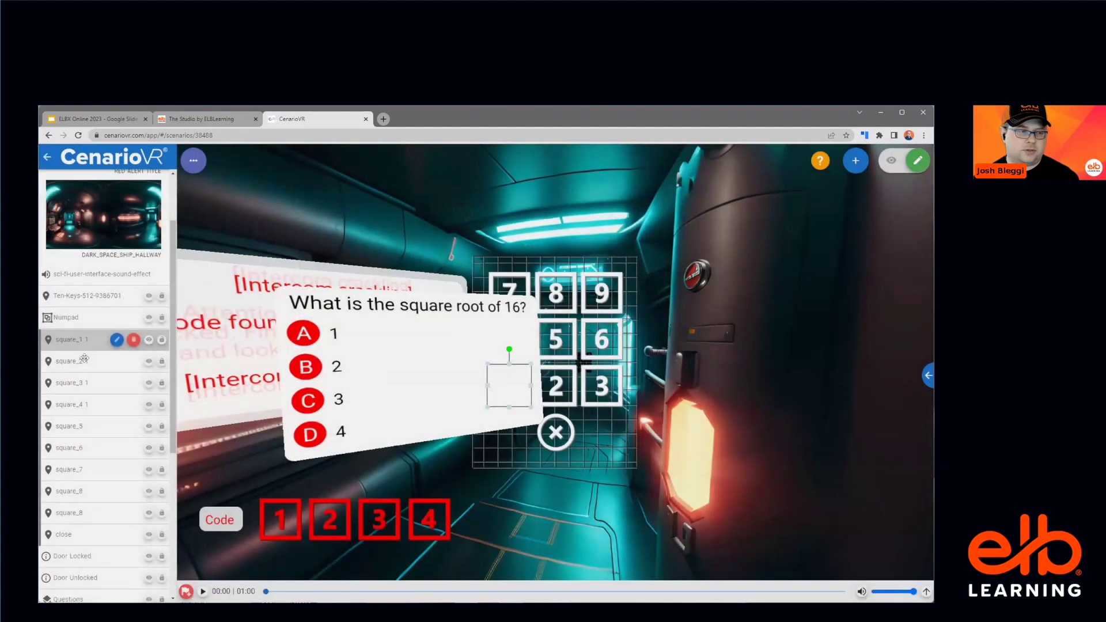
Step: Check the keypad variable action and its condition on the Numpad's square_2 1 hotspot
{"action": "left_click", "coordinate": [116, 361]}
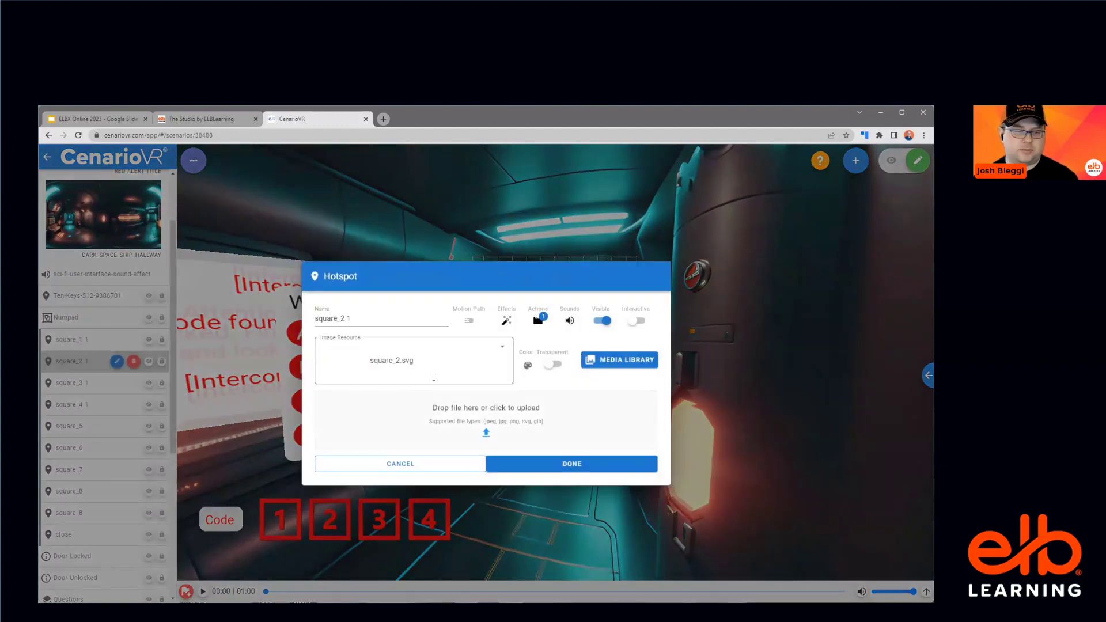
{"action": "left_click", "coordinate": [538, 320]}
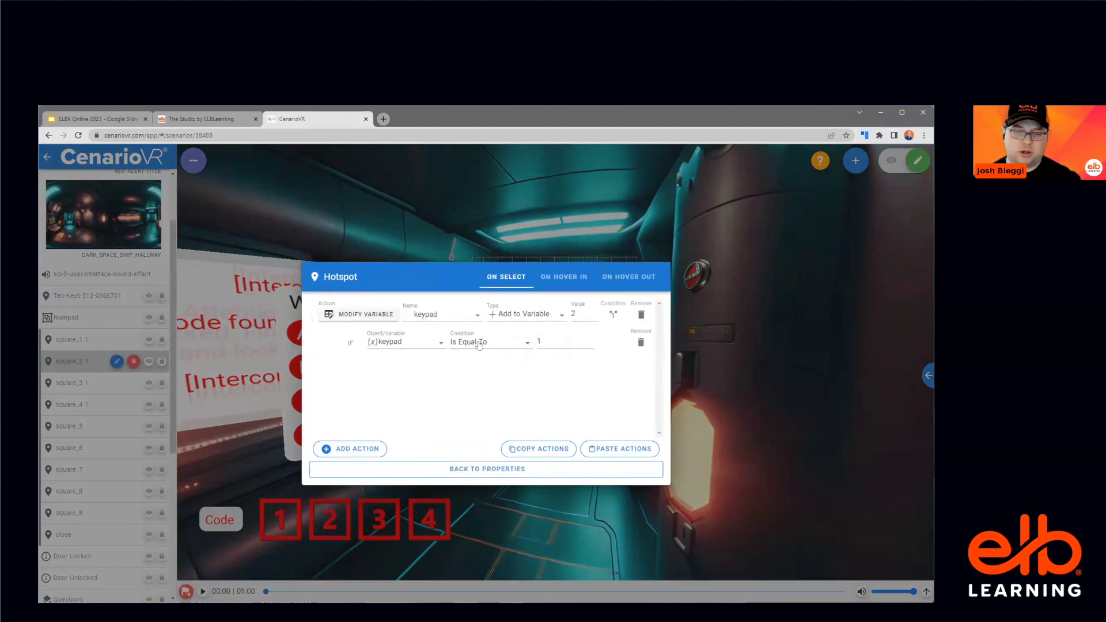
{"action": "left_click", "coordinate": [499, 470]}
{"action": "left_click", "coordinate": [502, 466]}
Step: Check the keypad variable action and its condition on the Numpad's square_3 1 hotspot
{"action": "left_click", "coordinate": [92, 382]}
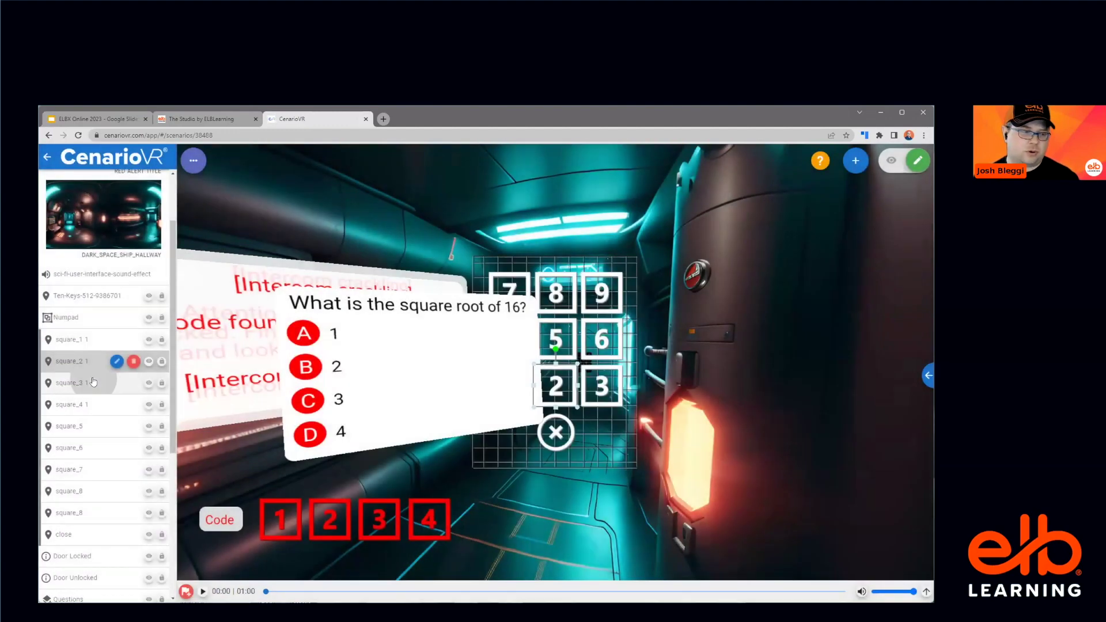
{"action": "left_click", "coordinate": [117, 382]}
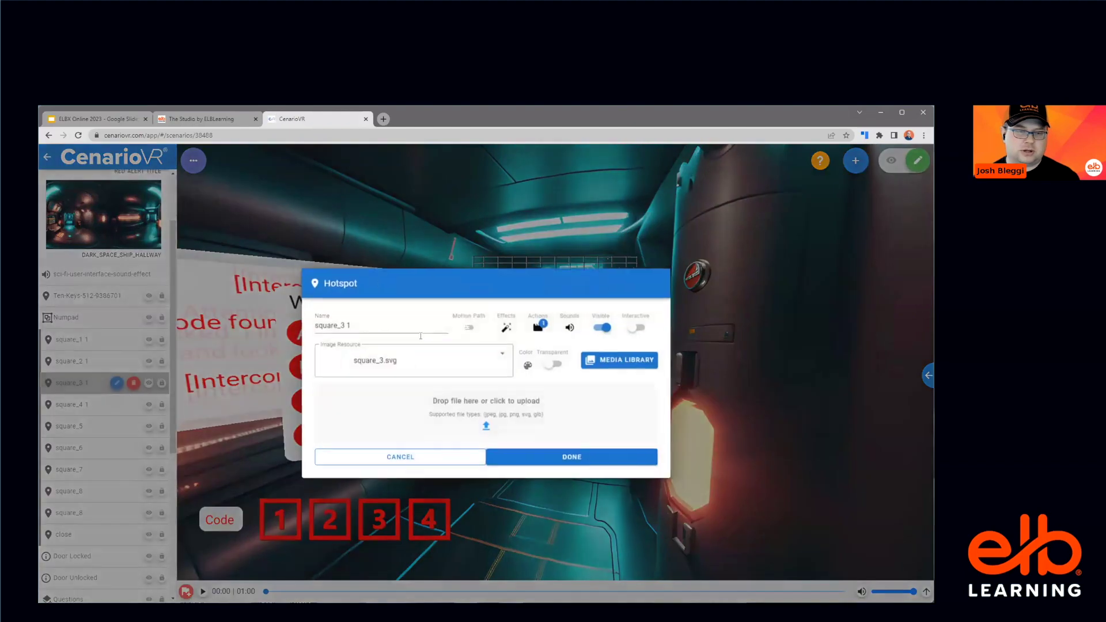
{"action": "left_click", "coordinate": [538, 326]}
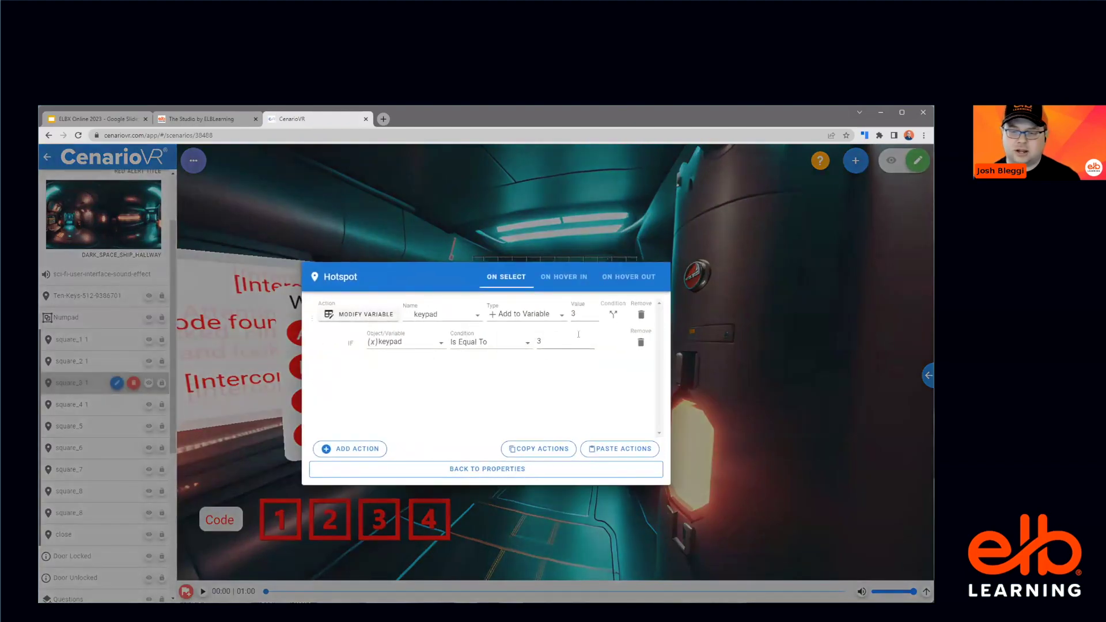
{"action": "left_click", "coordinate": [537, 448]}
{"action": "left_click", "coordinate": [503, 468]}
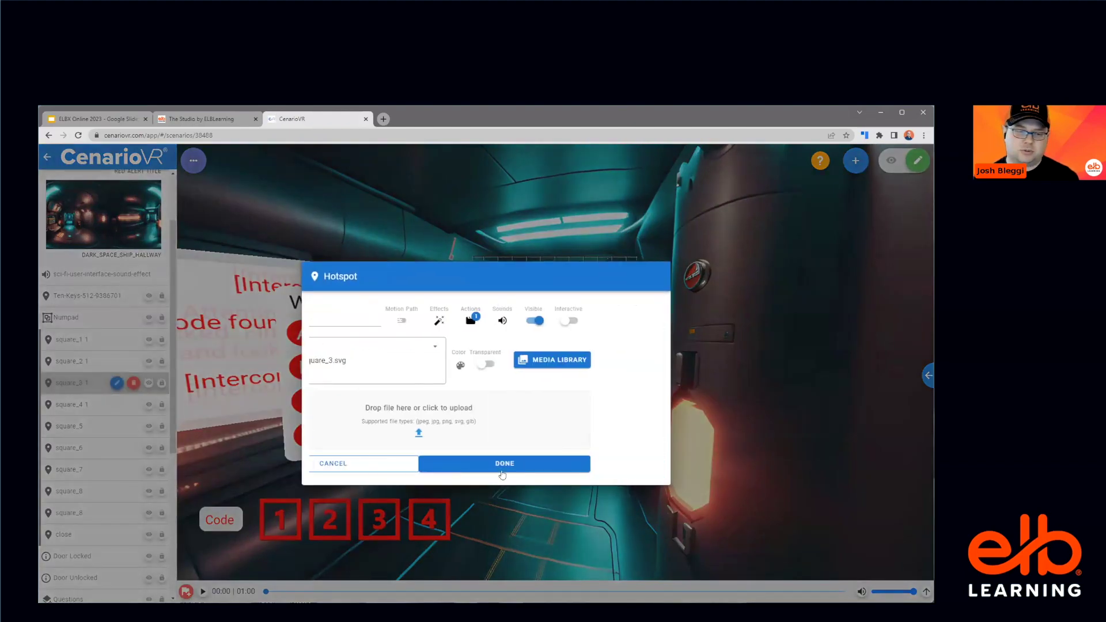
{"action": "left_click", "coordinate": [570, 463]}
Step: Examine the variable and Link to Scene actions on the Numpad's square_4 1 hotspot, including the scenes available as link target
{"action": "left_click", "coordinate": [117, 404]}
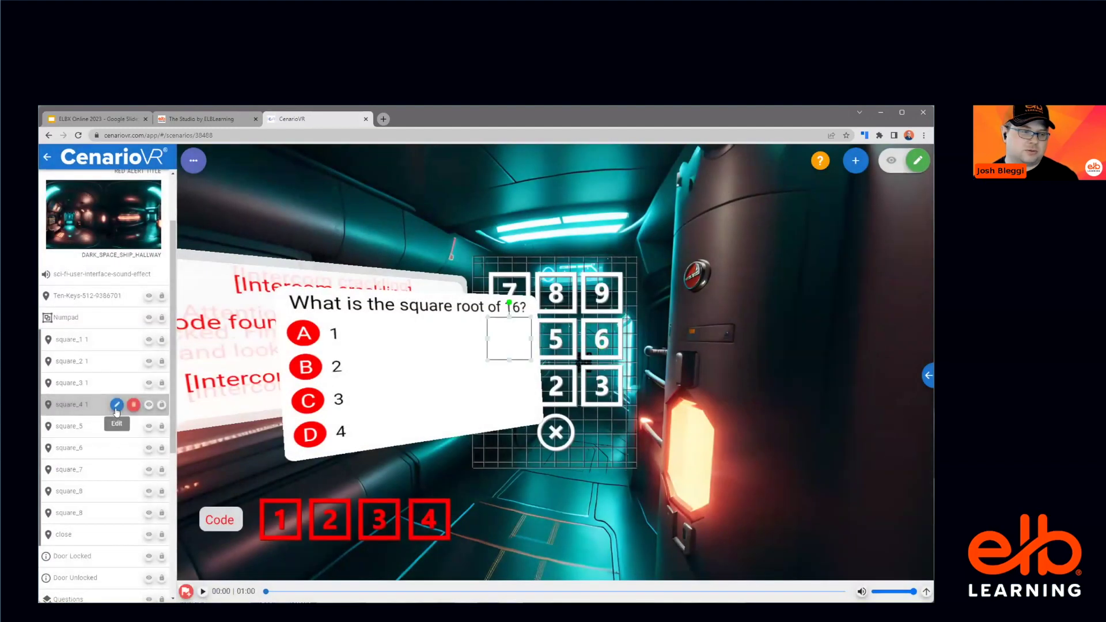
{"action": "left_click", "coordinate": [537, 321]}
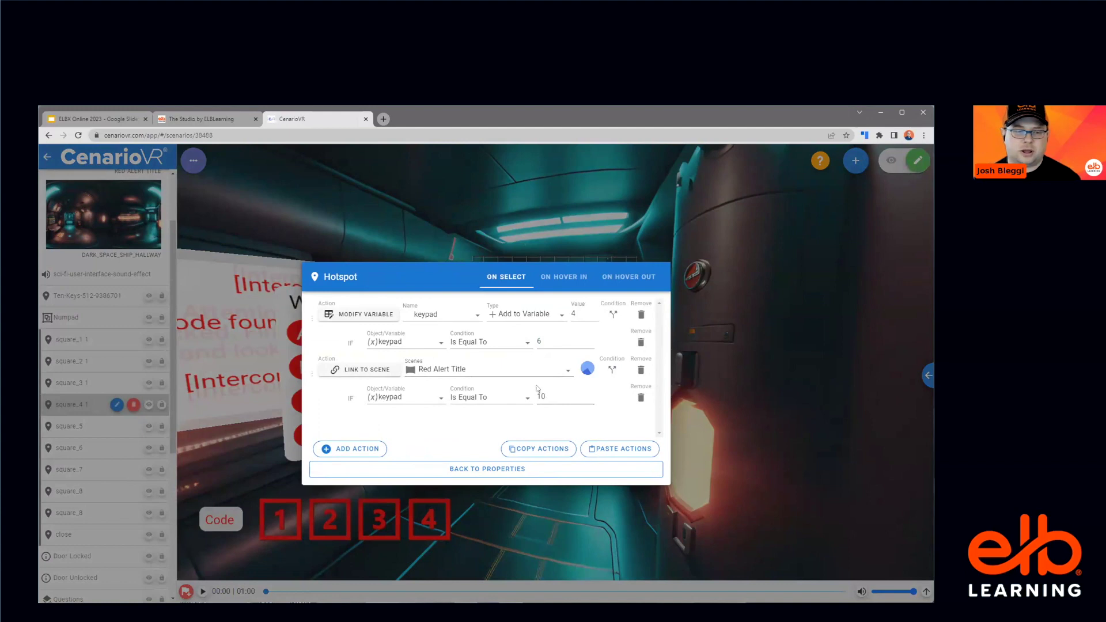
{"action": "left_click", "coordinate": [526, 372]}
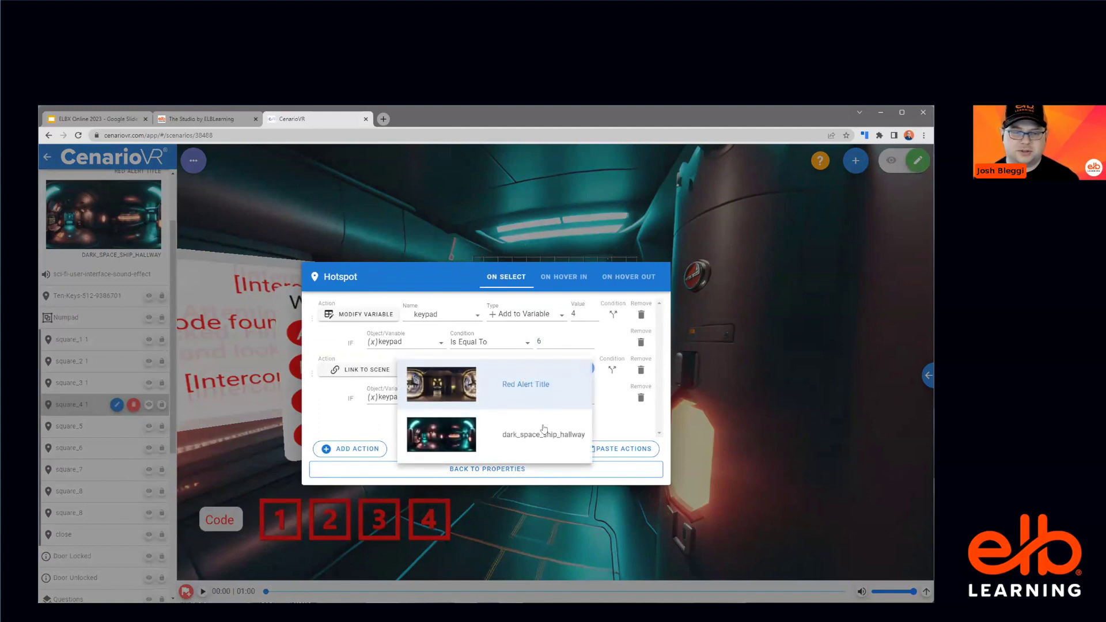
{"action": "left_click", "coordinate": [328, 421]}
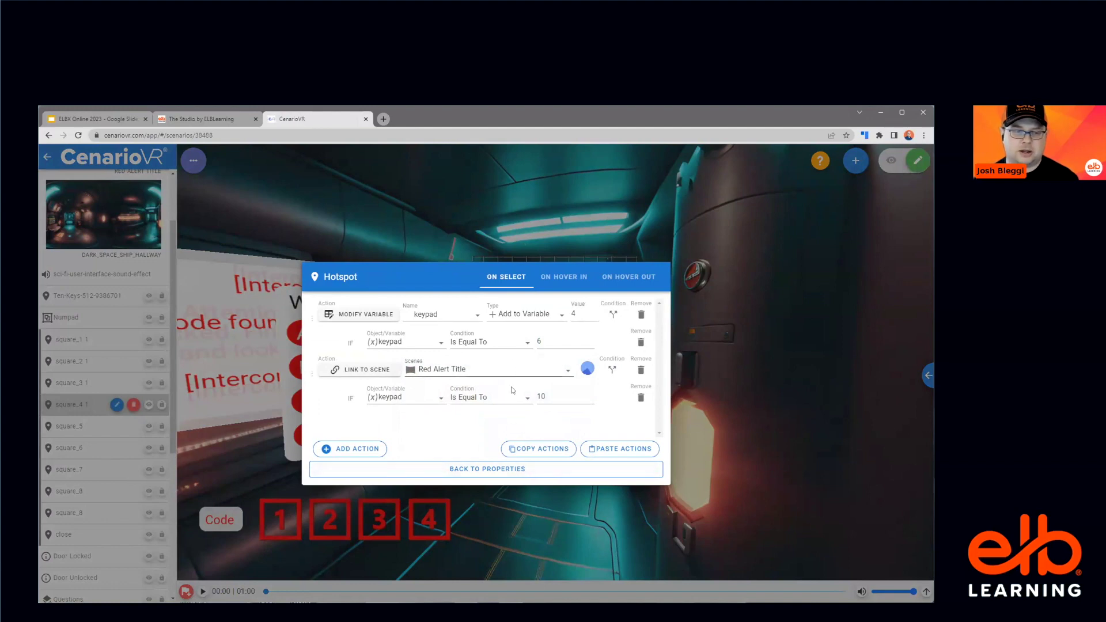
{"action": "left_click", "coordinate": [505, 470]}
{"action": "left_click", "coordinate": [519, 464]}
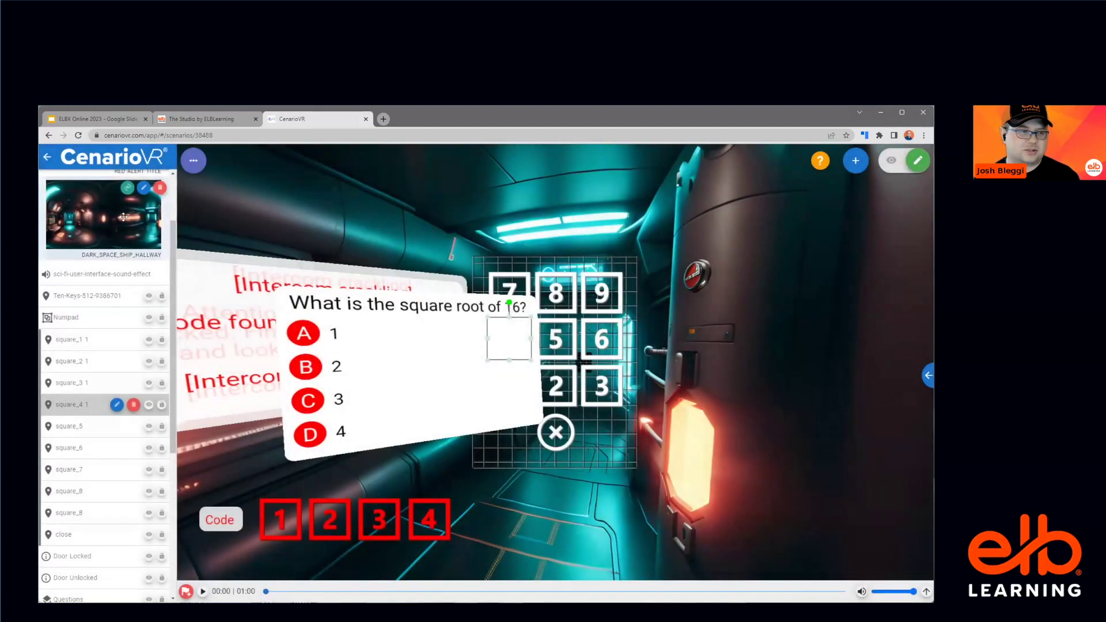
Step: Add a new scene from the space_ship_control_panel image in My Scenes and name it Control Room
{"action": "scroll", "coordinate": [116, 260], "scroll_direction": "down", "scroll_amount": 5}
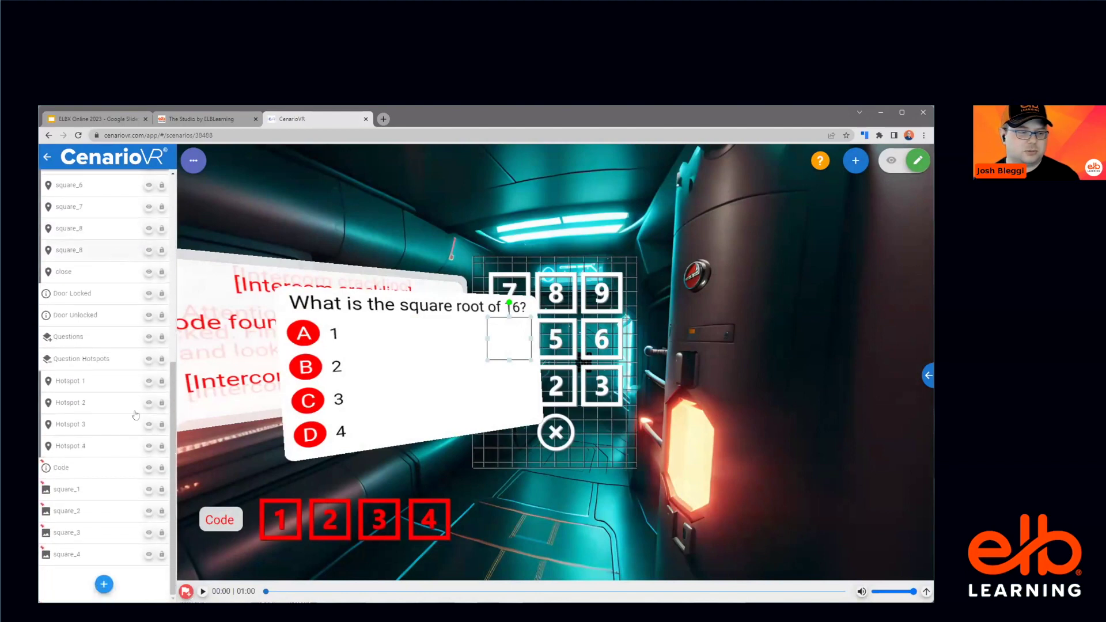
{"action": "left_click", "coordinate": [103, 584]}
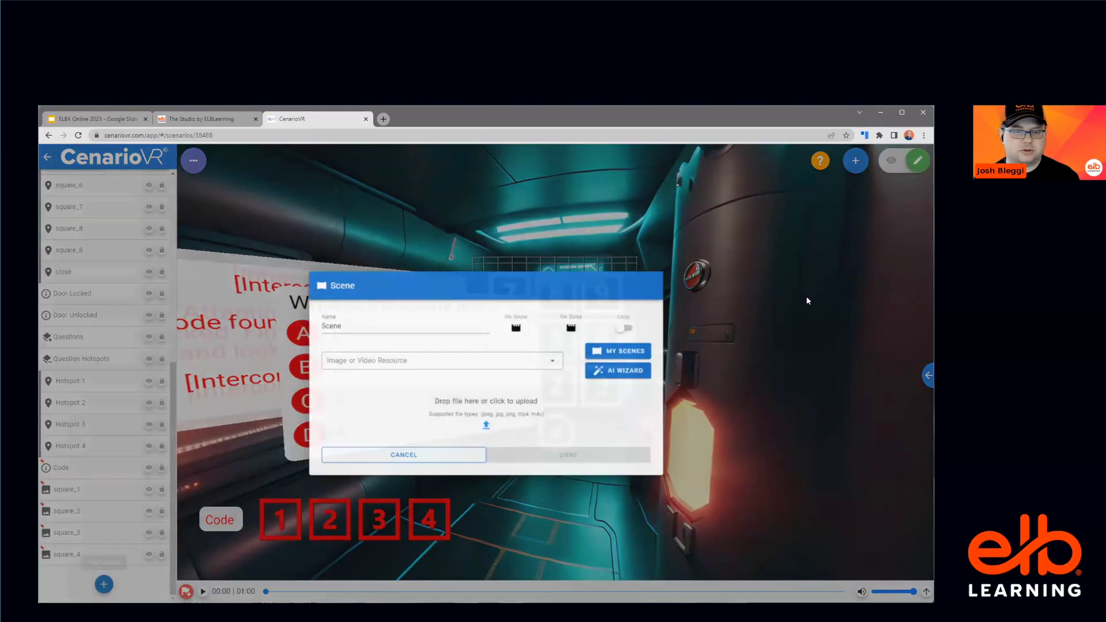
{"action": "left_click", "coordinate": [620, 353]}
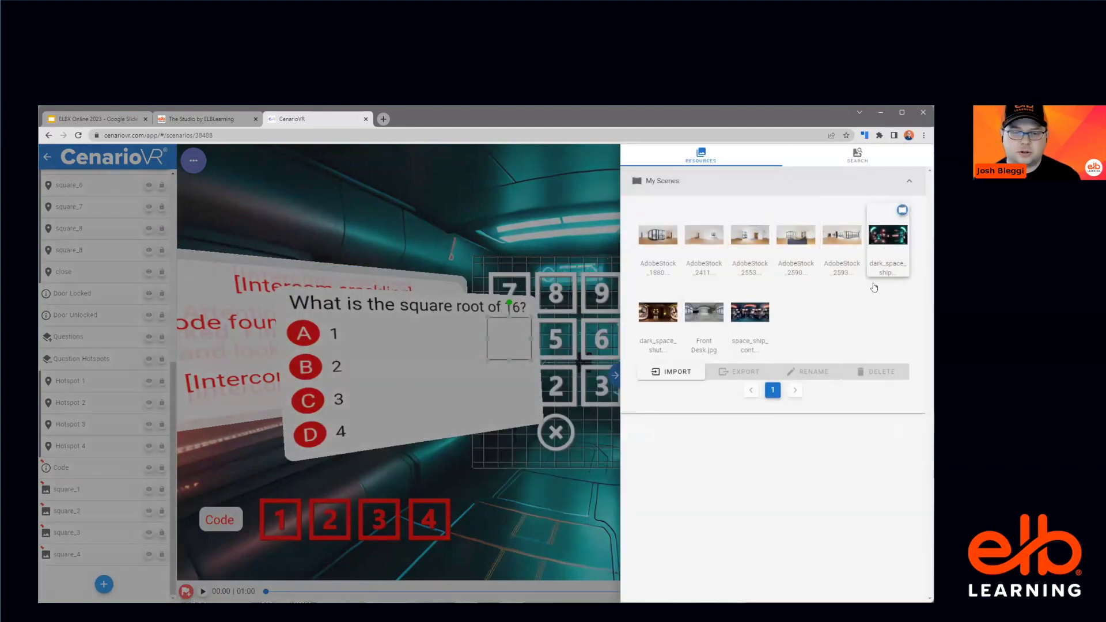
{"action": "mouse_move", "coordinate": [763, 290]}
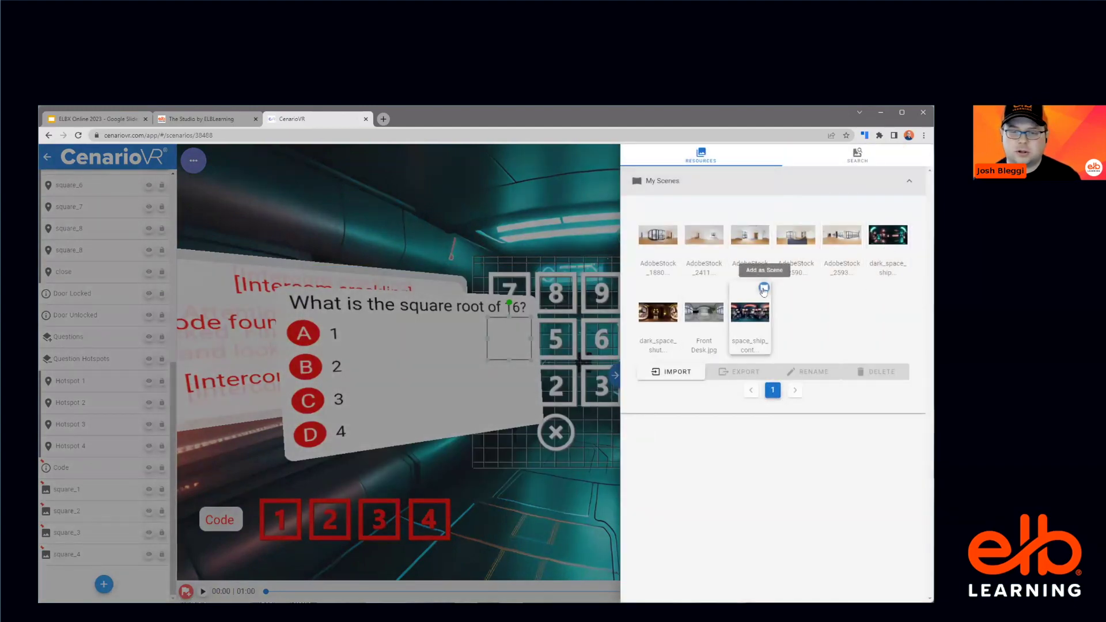
{"action": "left_click", "coordinate": [763, 289]}
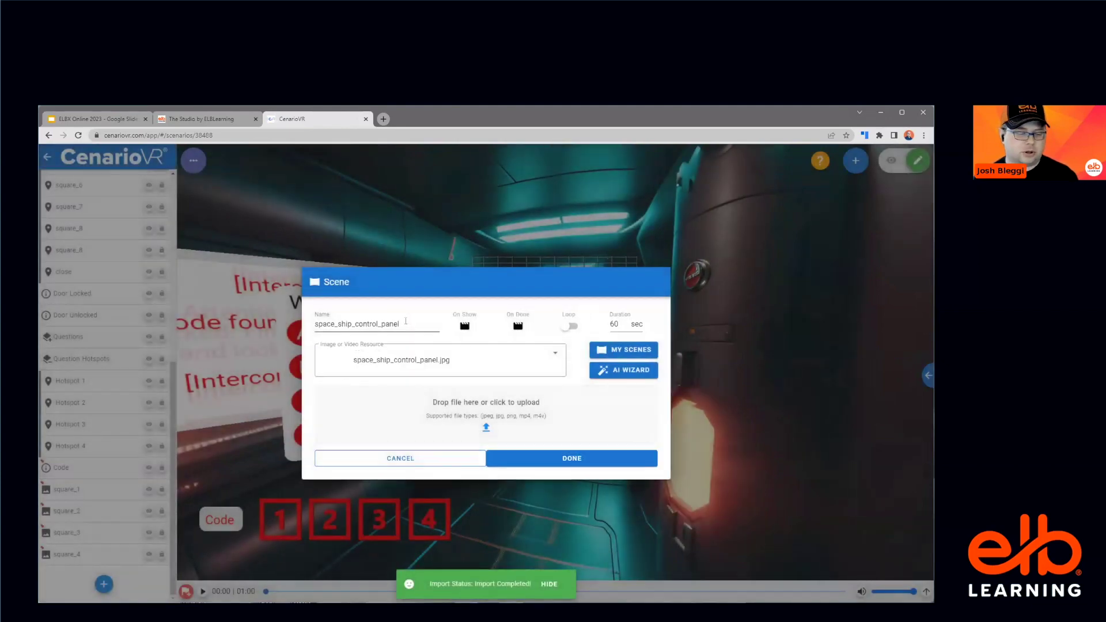
{"action": "double_click", "coordinate": [405, 321]}
{"action": "type", "text": "Con"}
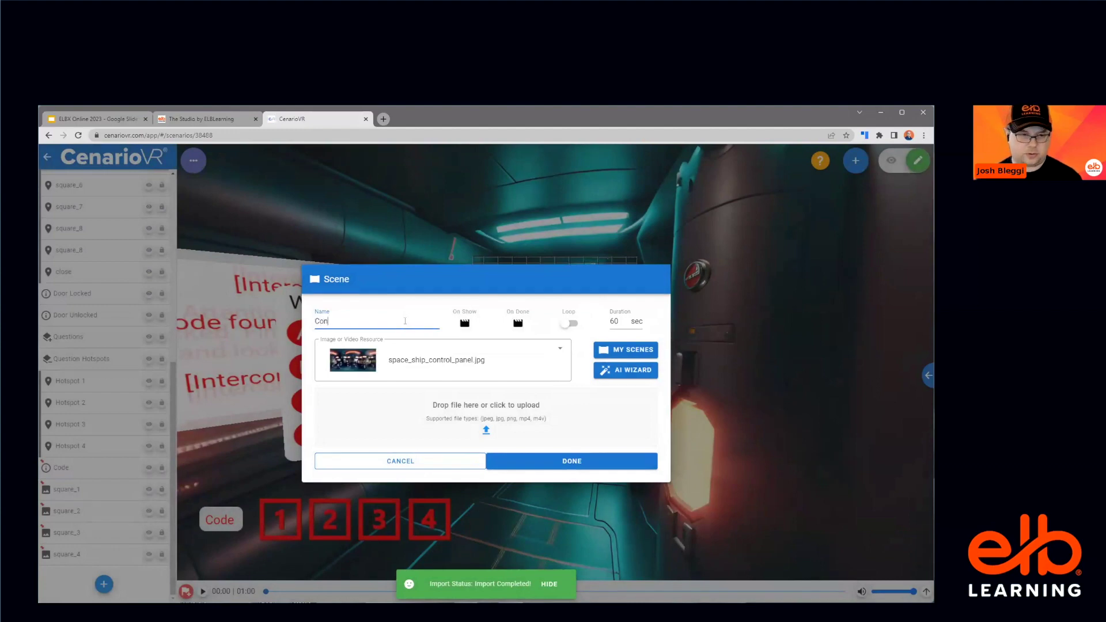
{"action": "type", "text": "trol Room"}
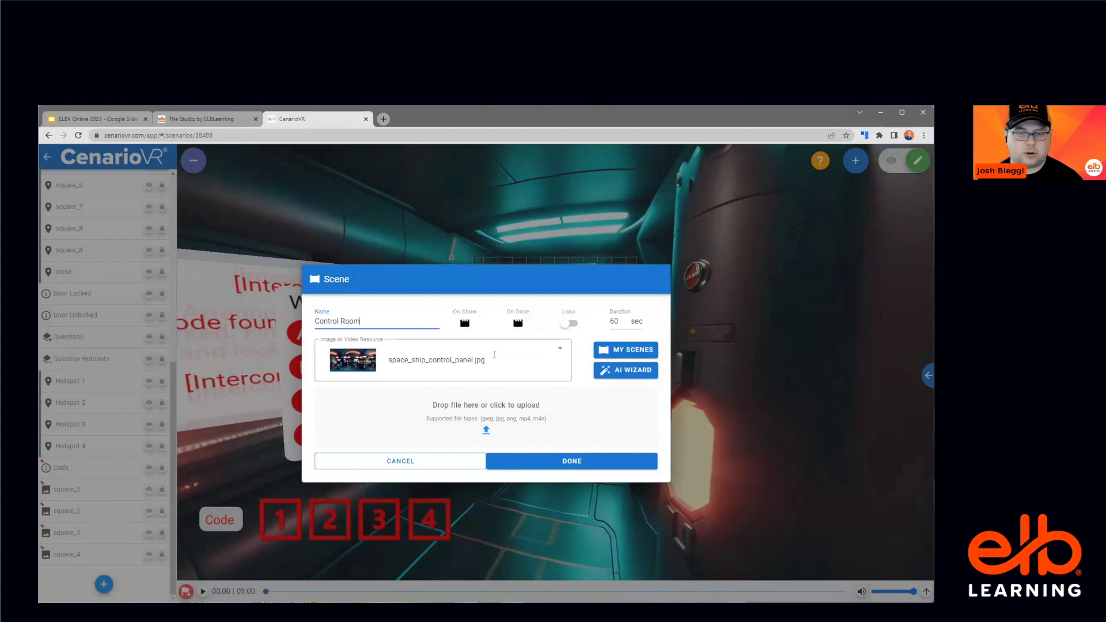
{"action": "left_click", "coordinate": [503, 461]}
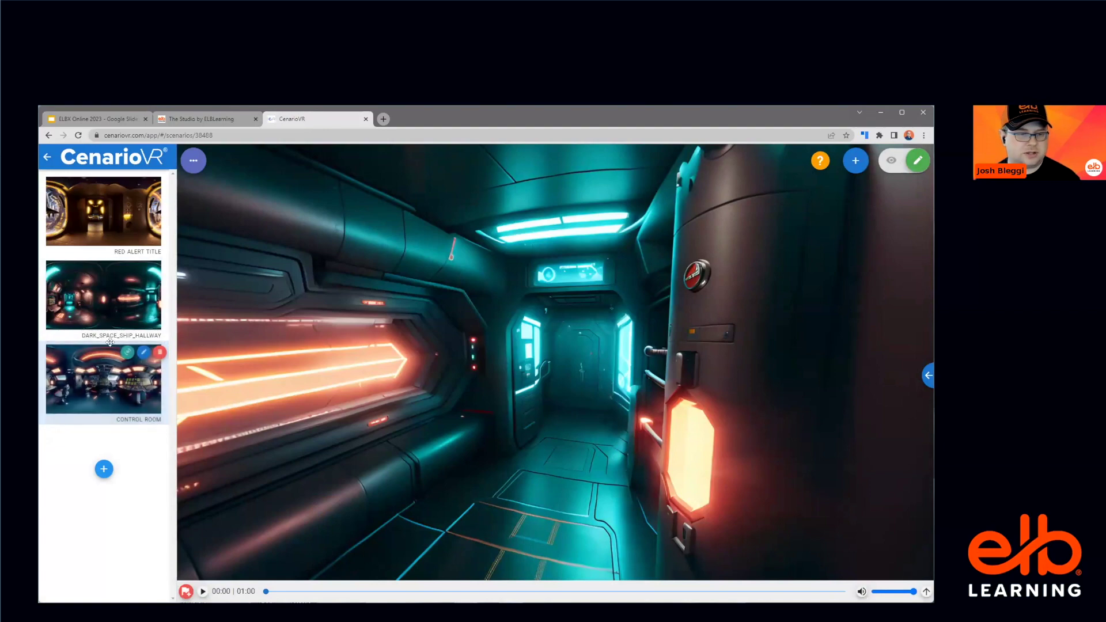
Step: Return to the dark_space_ship_hallway scene and move the "What is the square root of 16?" card clear of the keypad
{"action": "left_click_drag", "start_coordinate": [107, 291], "coordinate": [106, 288]}
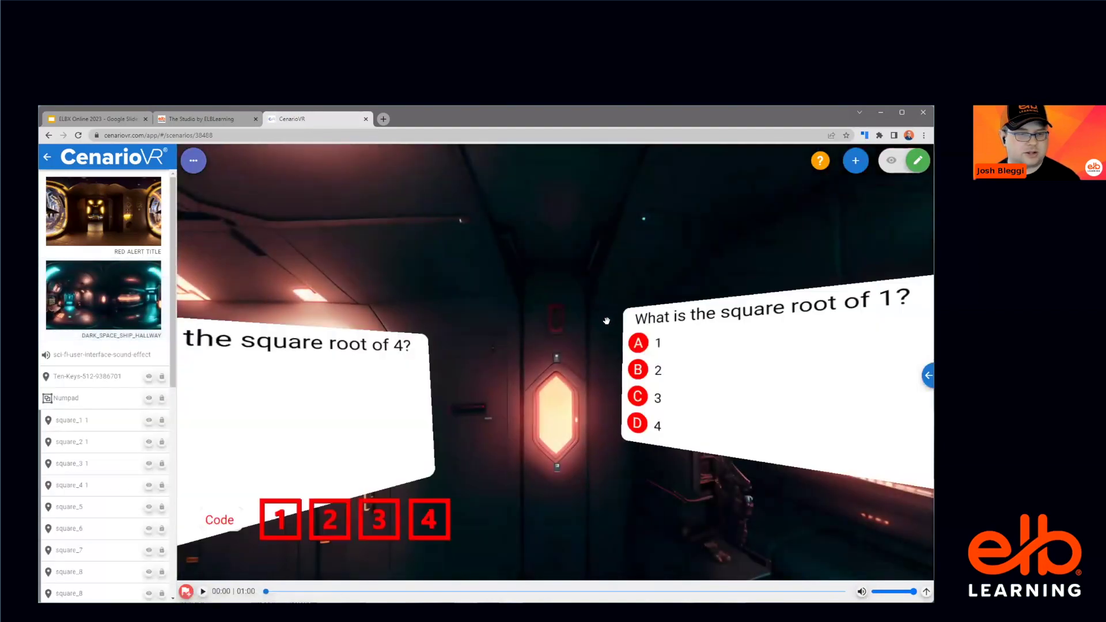
{"action": "left_click_drag", "start_coordinate": [619, 246], "coordinate": [374, 189]}
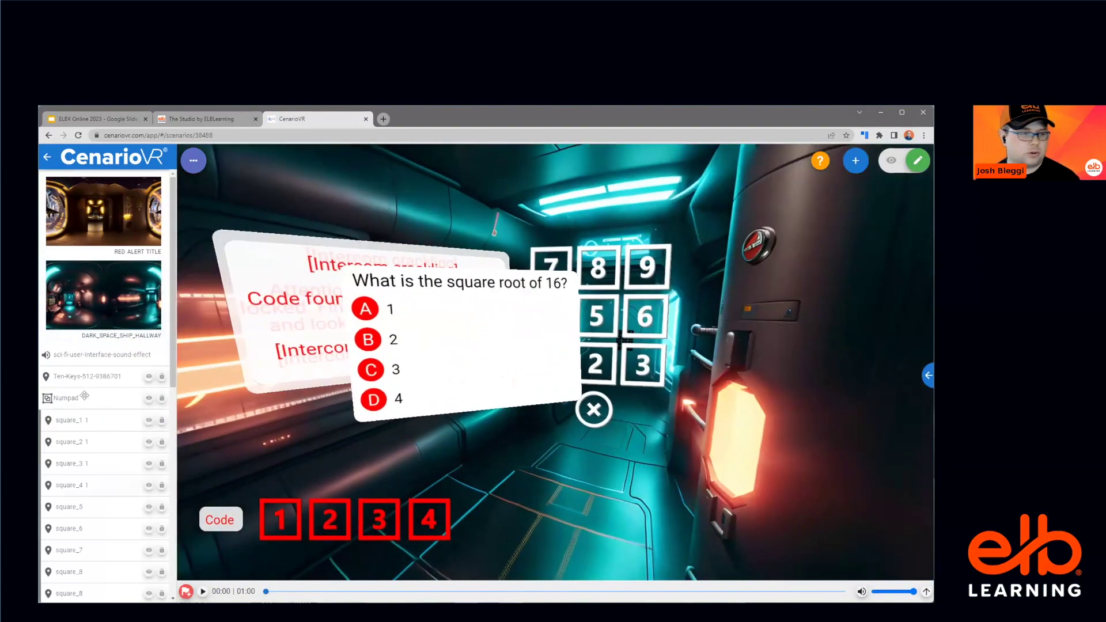
{"action": "left_click_drag", "start_coordinate": [508, 327], "coordinate": [473, 324]}
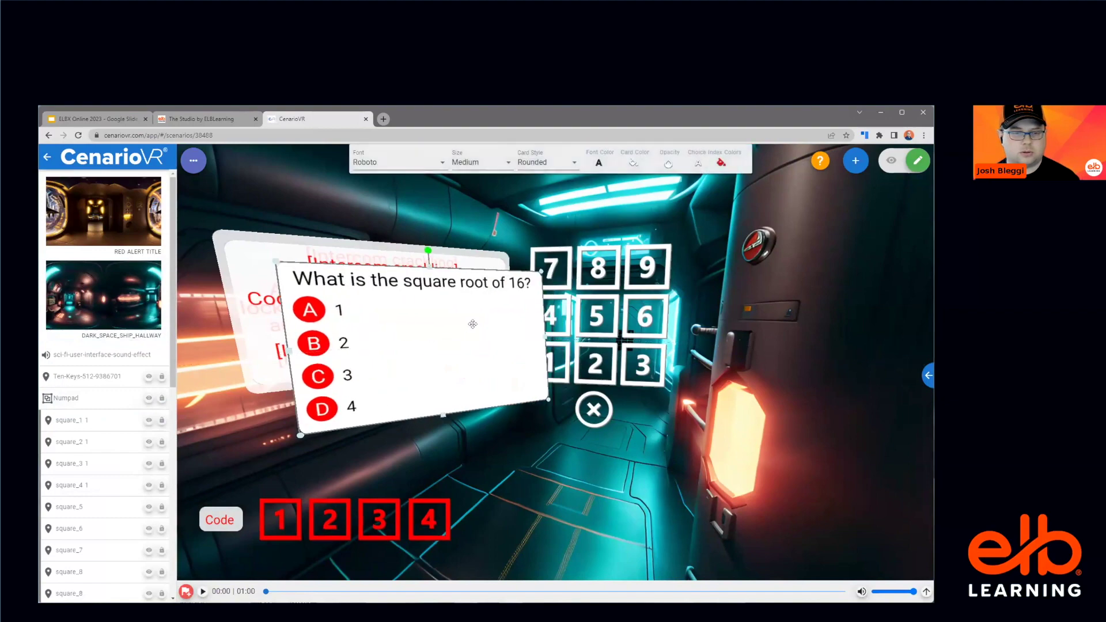
Step: Set the Link to Scene target on the Numpad's square_4 1 hotspot to Control Room and save the hotspot
{"action": "double_click", "coordinate": [554, 311]}
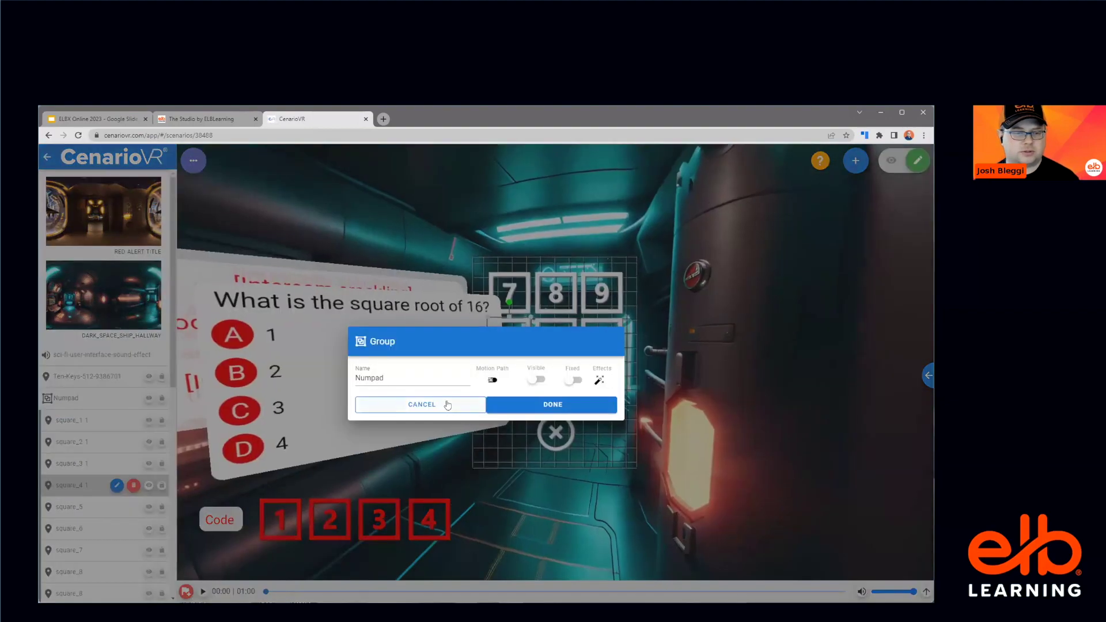
{"action": "left_click", "coordinate": [560, 409]}
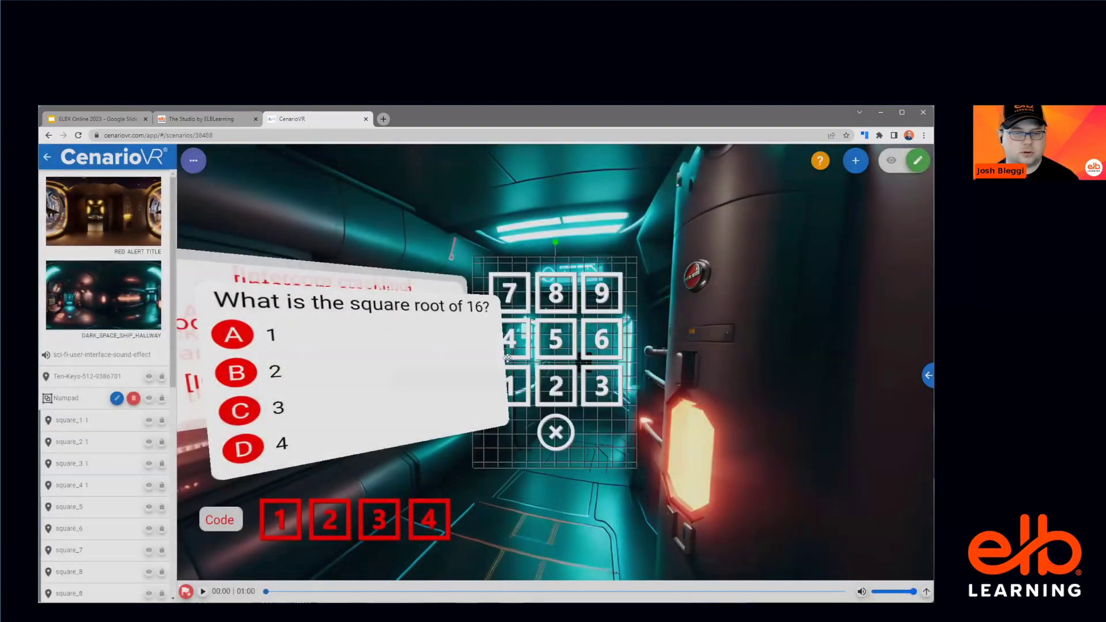
{"action": "double_click", "coordinate": [514, 353]}
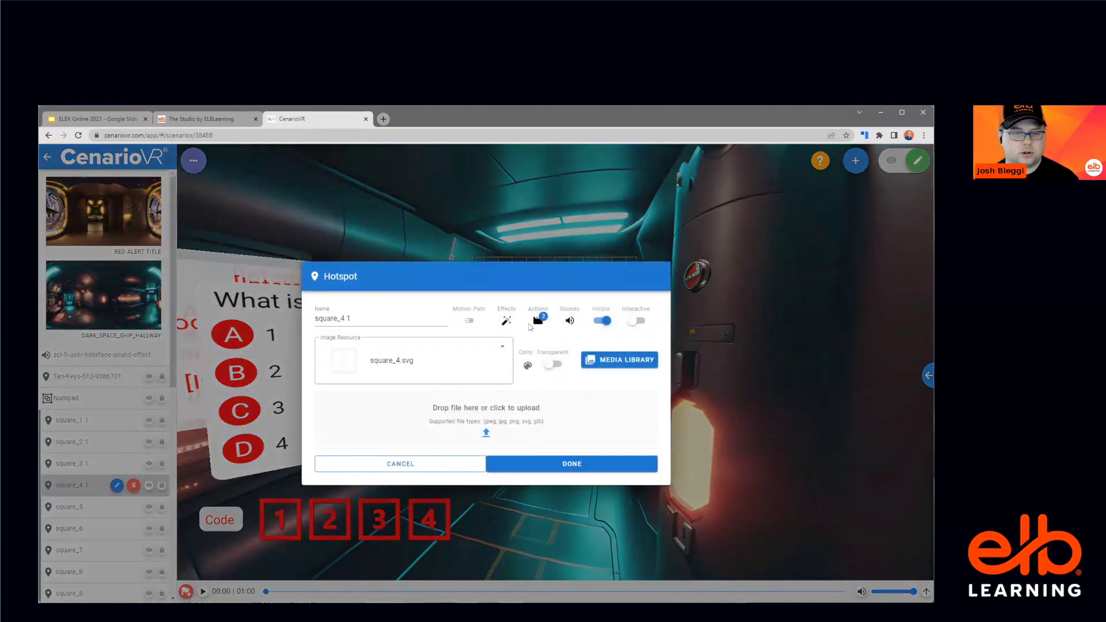
{"action": "left_click", "coordinate": [538, 321]}
{"action": "left_click", "coordinate": [499, 370]}
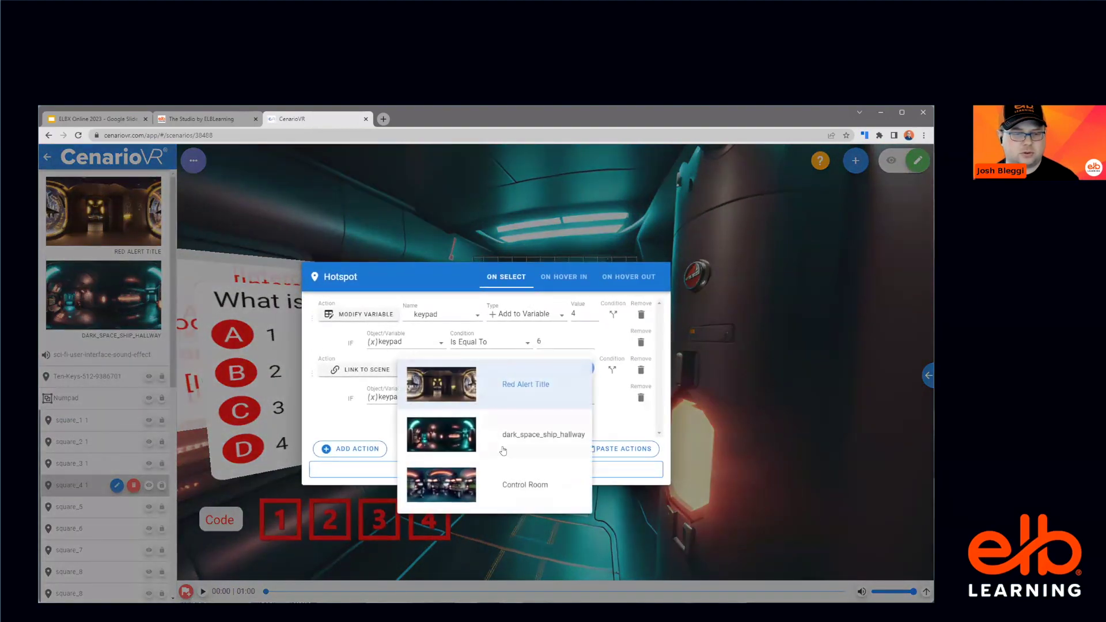
{"action": "left_click", "coordinate": [525, 486]}
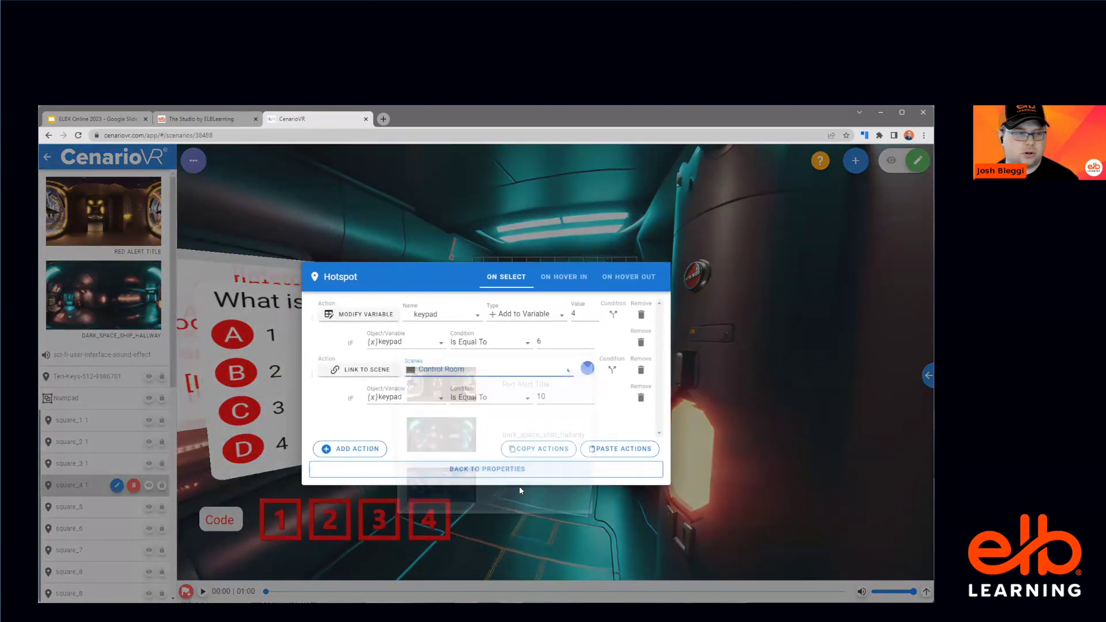
{"action": "left_click", "coordinate": [483, 468]}
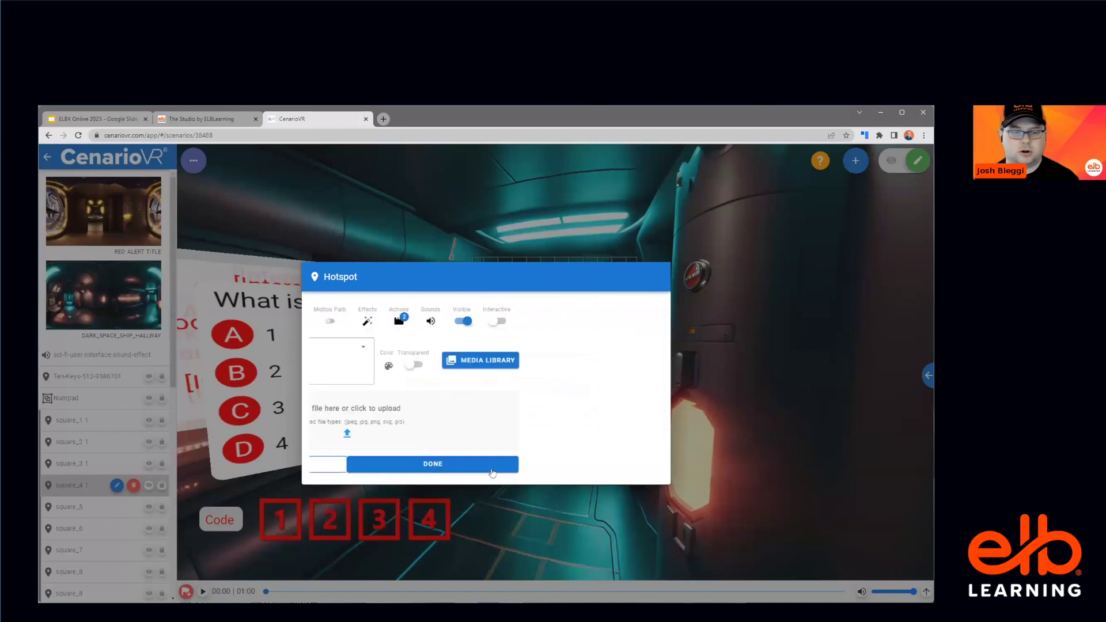
{"action": "left_click", "coordinate": [563, 461]}
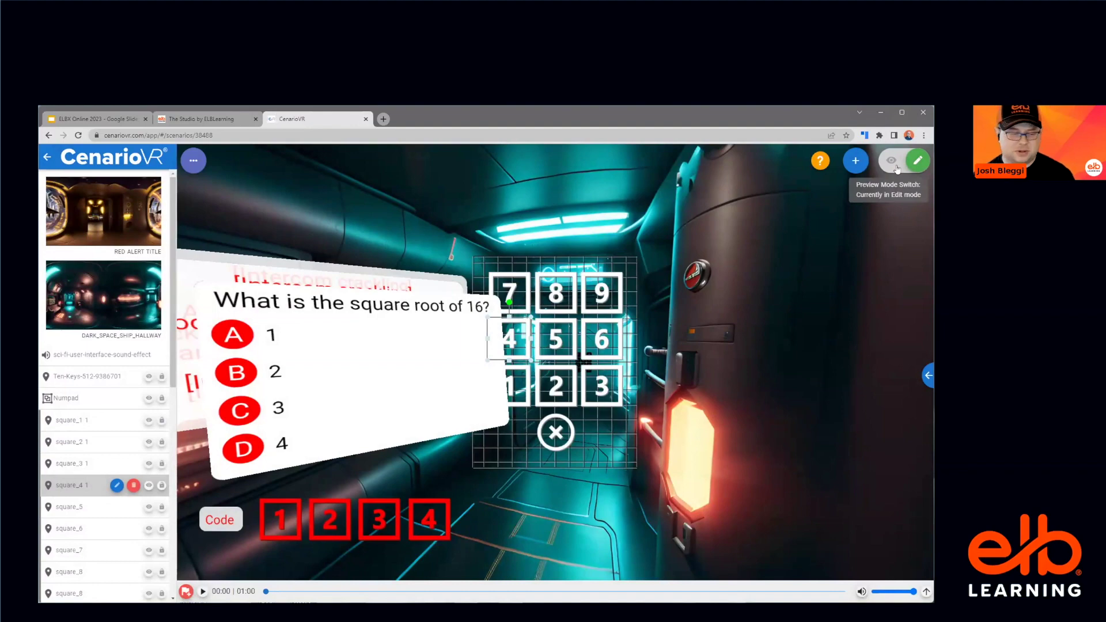
Step: Preview the hallway scene, opening the door keypad and closing it again
{"action": "left_click", "coordinate": [897, 169]}
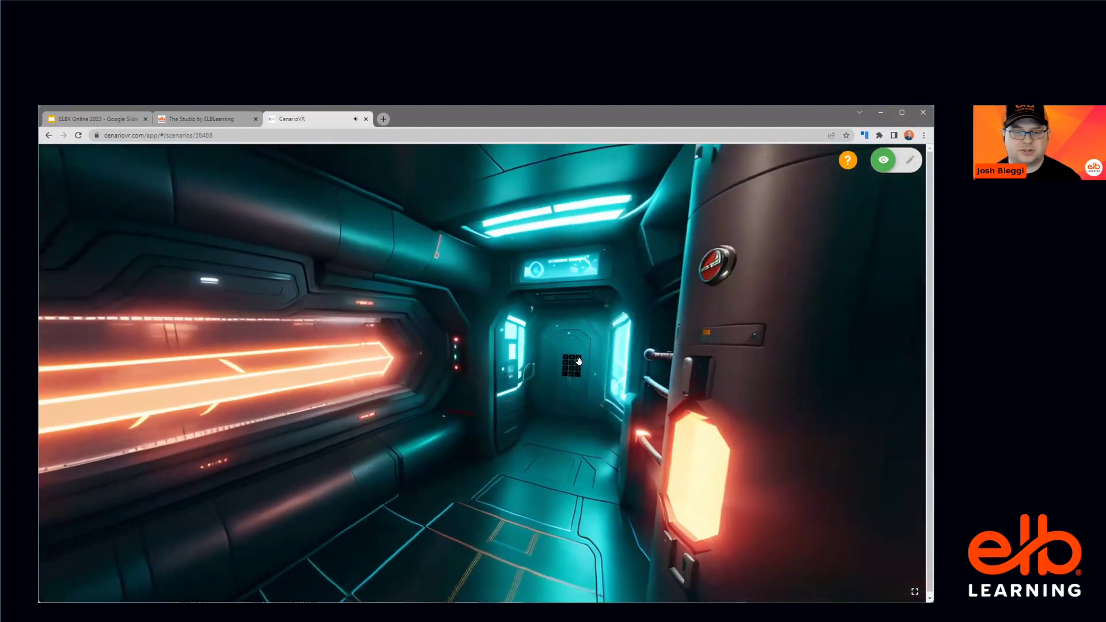
{"action": "left_click", "coordinate": [568, 373]}
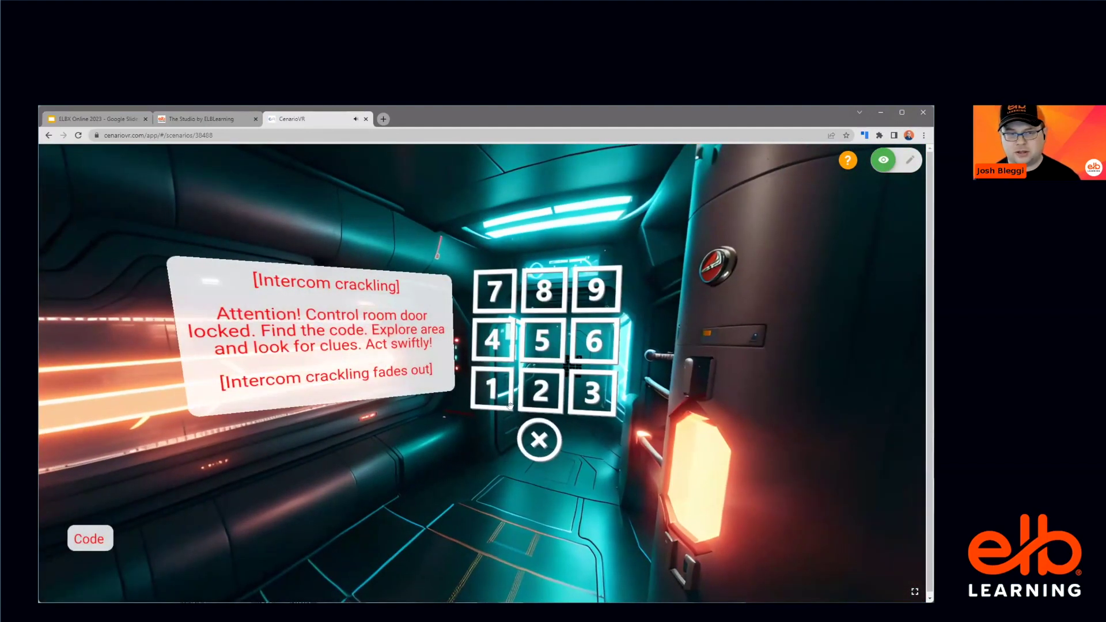
{"action": "left_click", "coordinate": [540, 441]}
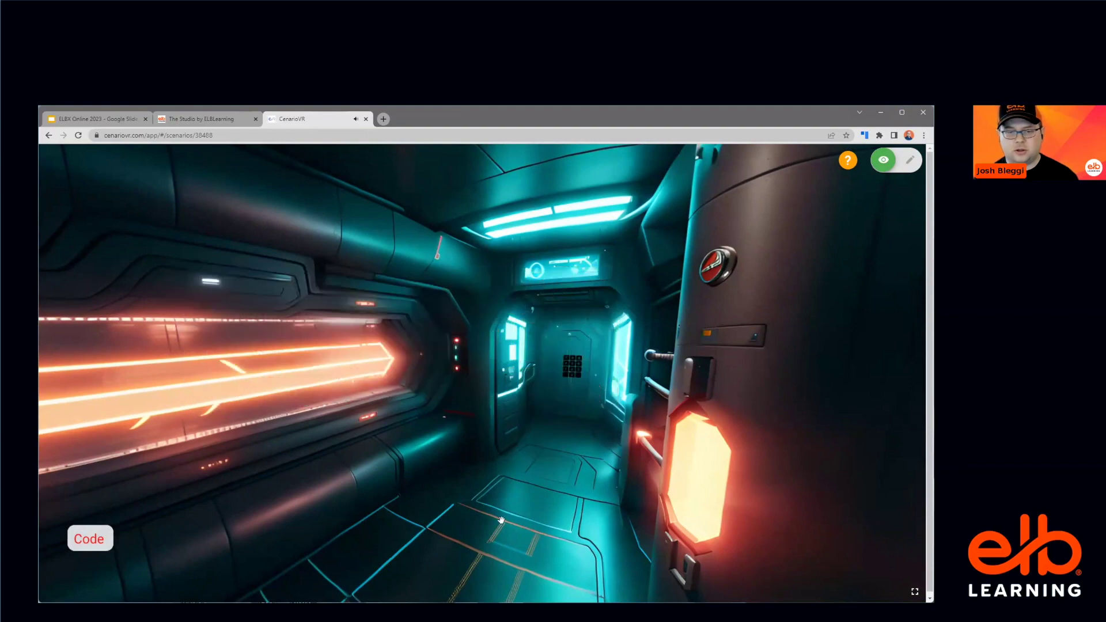
Step: Mute the preview's browser tab and answer 1 to "What is the square root of 1?" at its red hotspot
{"action": "right_click", "coordinate": [321, 118]}
{"action": "left_click", "coordinate": [369, 210]}
{"action": "left_click_drag", "start_coordinate": [392, 248], "coordinate": [663, 321]}
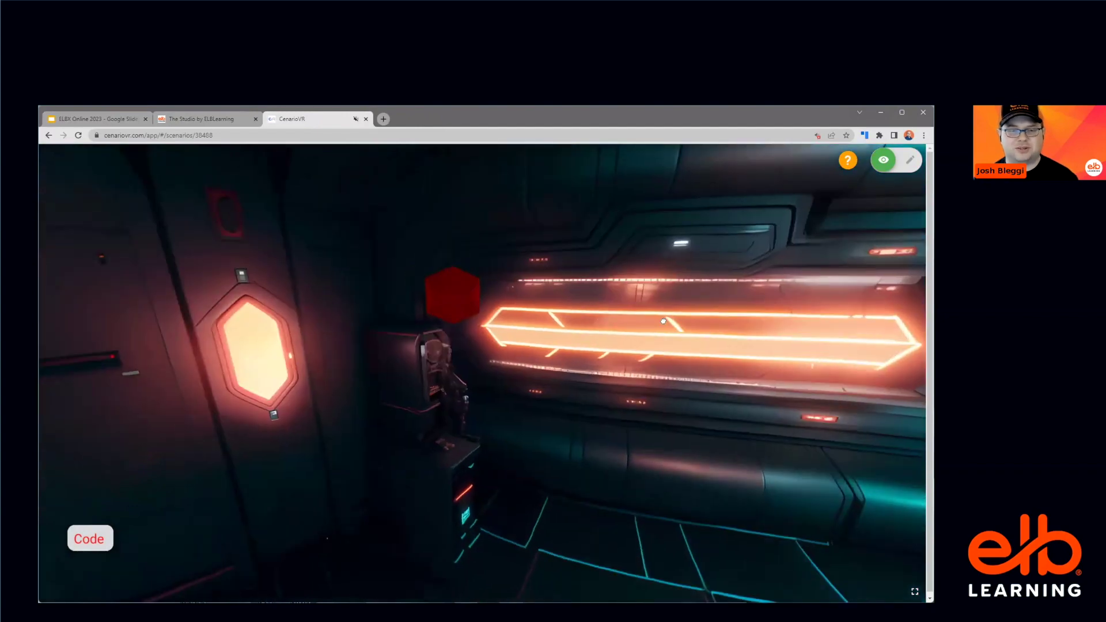
{"action": "left_click", "coordinate": [485, 299]}
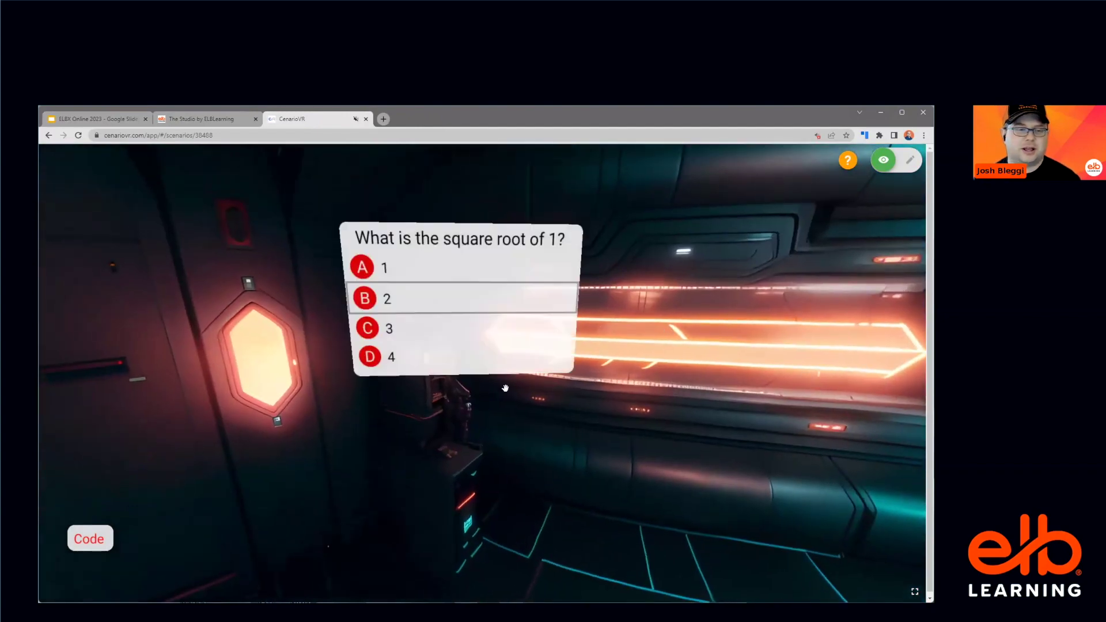
{"action": "left_click", "coordinate": [415, 268]}
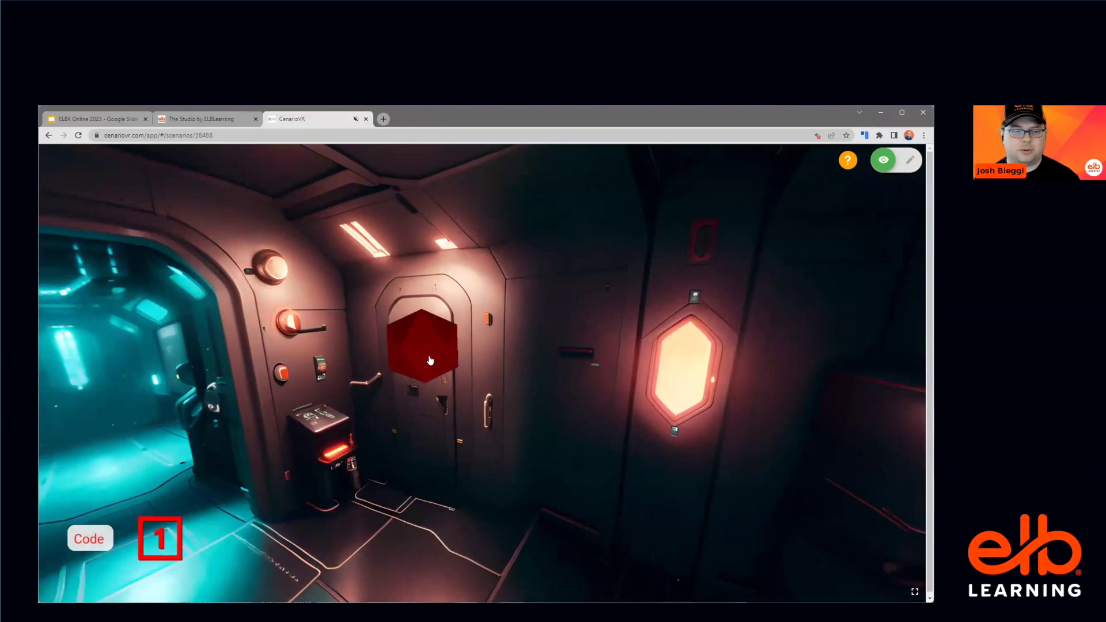
Step: Answer the remaining three hotspot questions correctly, starting with 2 for the square root of 4 and ending with 4 for 16
{"action": "left_click", "coordinate": [430, 360]}
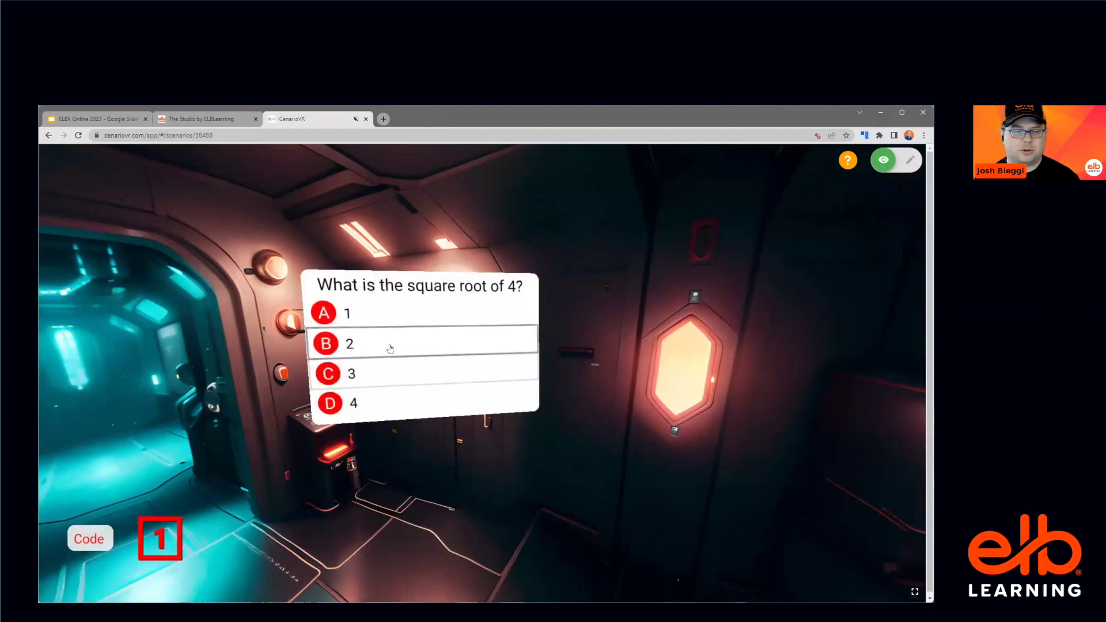
{"action": "left_click", "coordinate": [388, 344]}
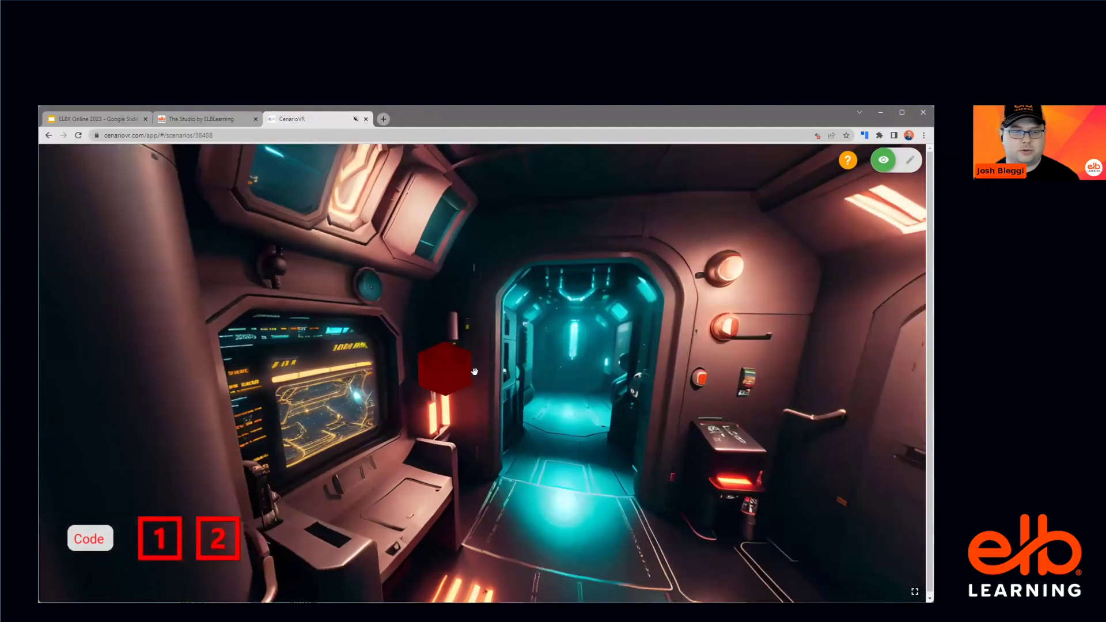
{"action": "left_click", "coordinate": [438, 362]}
{"action": "left_click", "coordinate": [384, 401]}
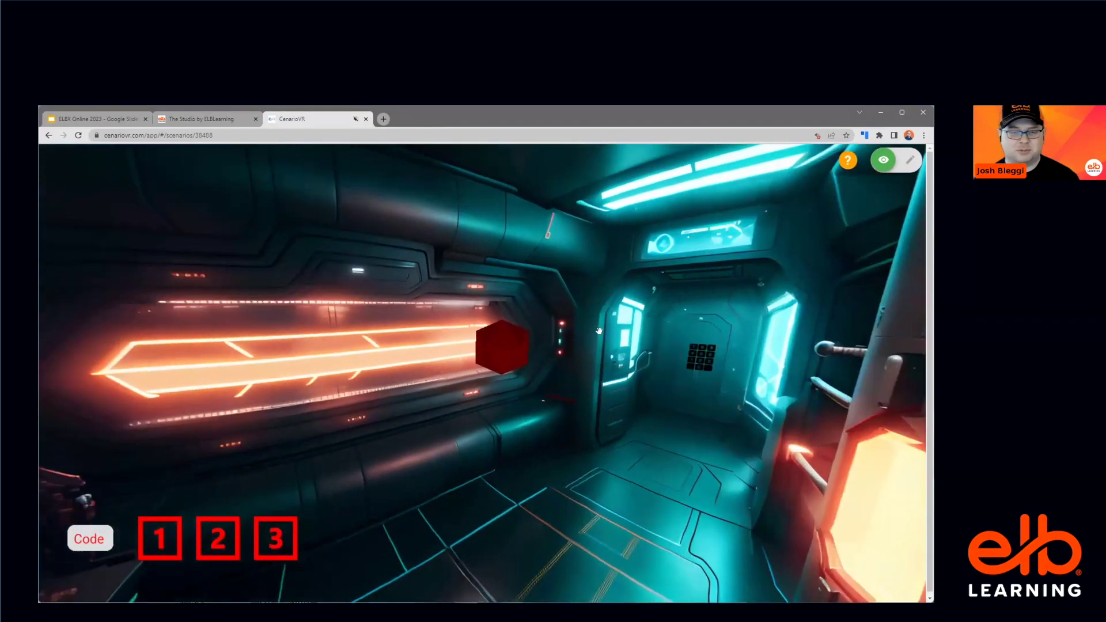
{"action": "left_click", "coordinate": [504, 348]}
{"action": "left_click", "coordinate": [445, 398]}
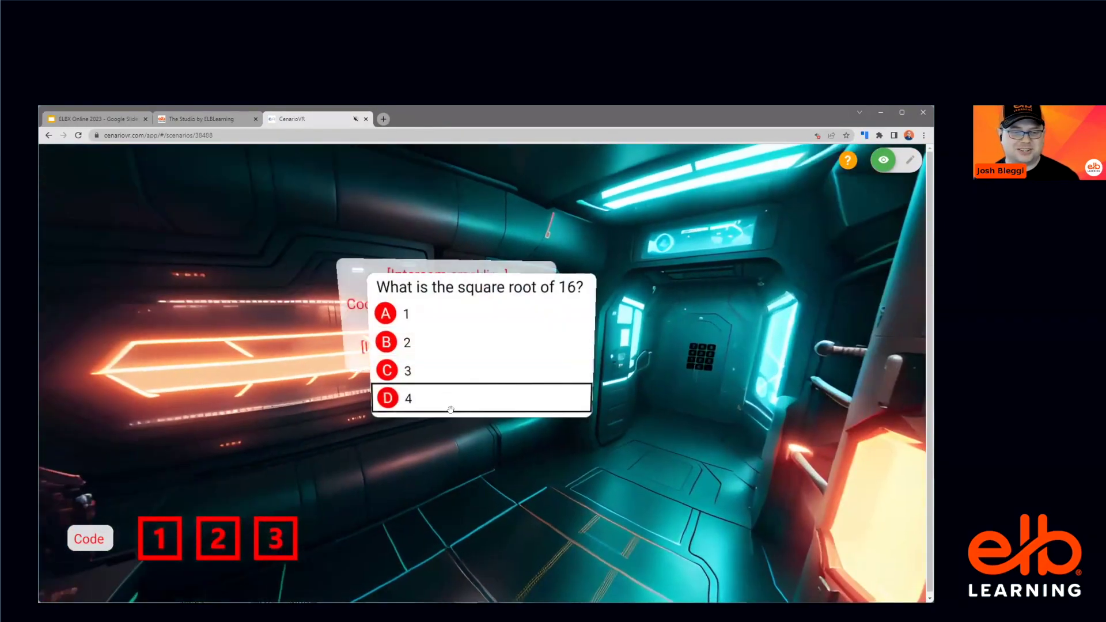
Step: Check the door keypad after all code digits are found, close it and return to edit mode
{"action": "left_click", "coordinate": [702, 355]}
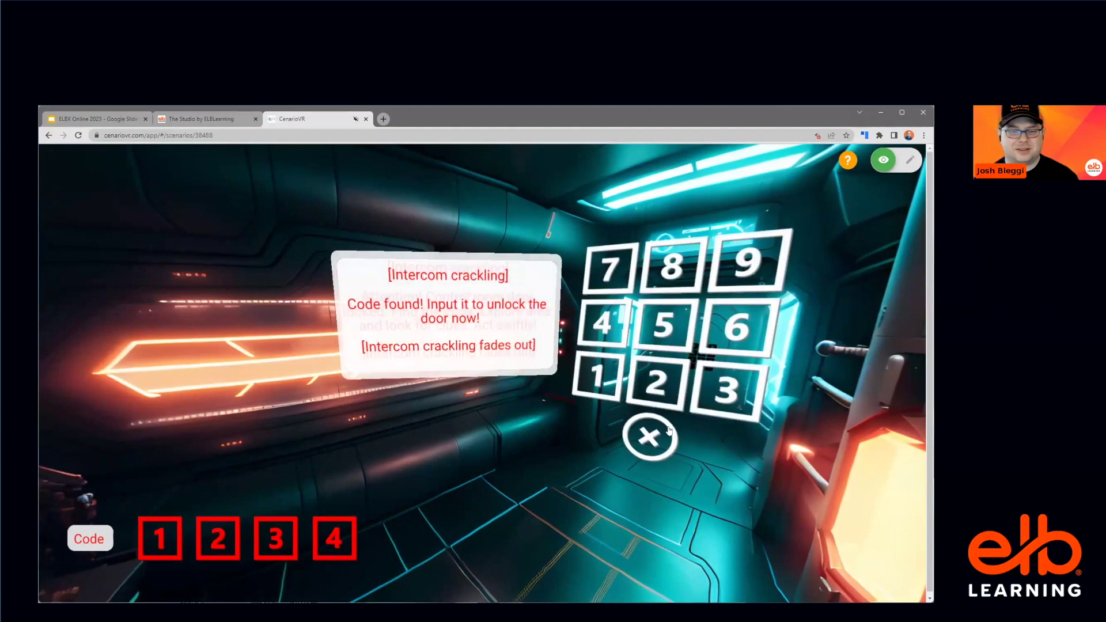
{"action": "left_click", "coordinate": [650, 437]}
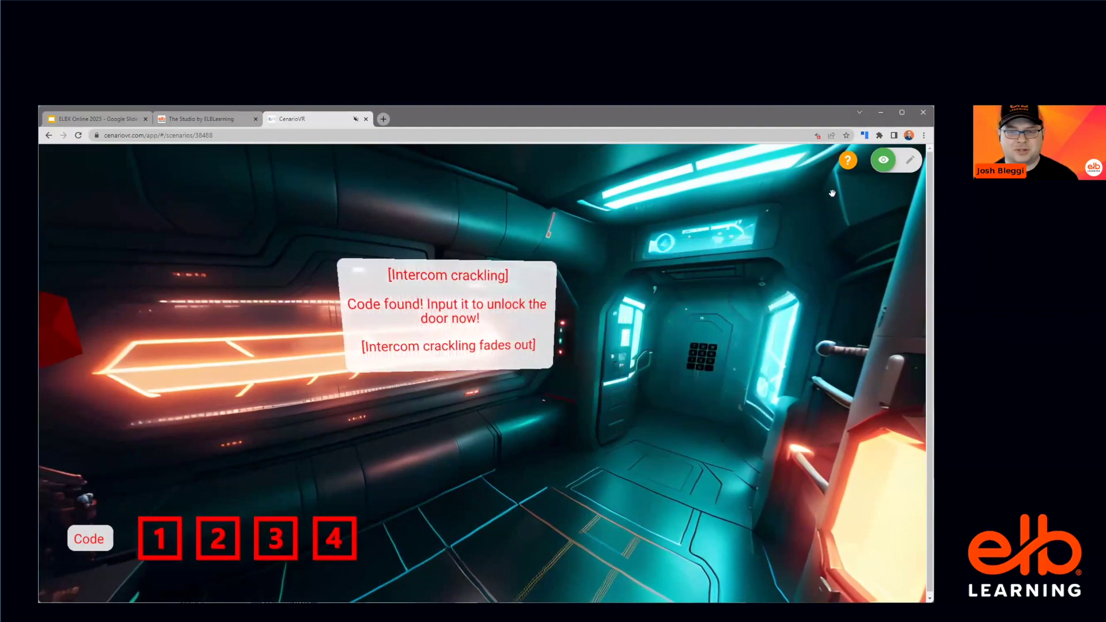
{"action": "left_click", "coordinate": [910, 159]}
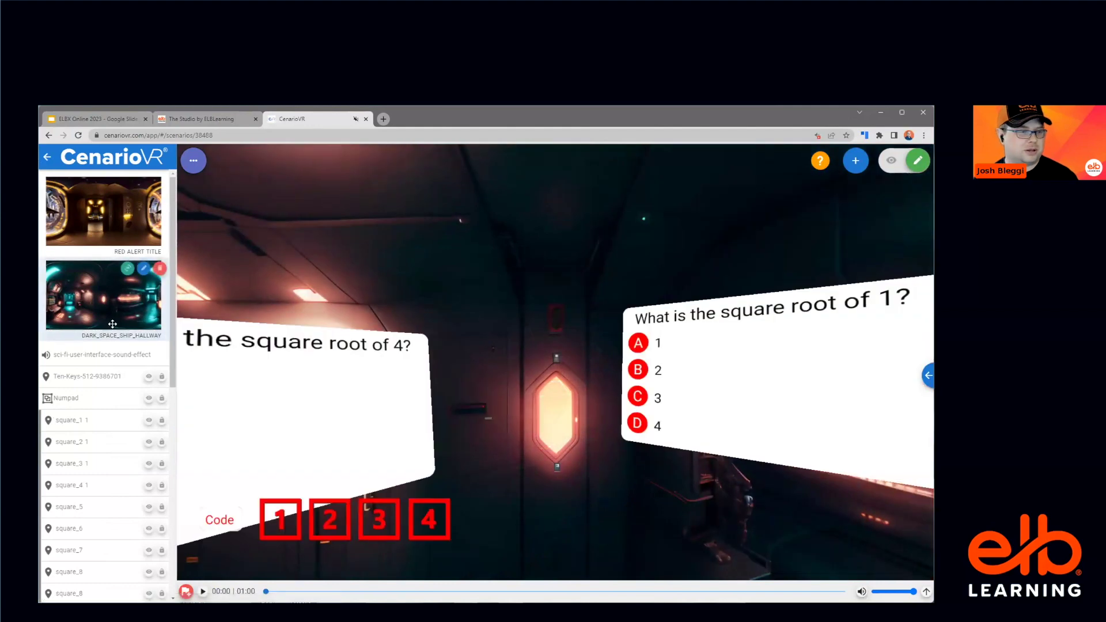
{"action": "scroll", "coordinate": [112, 324], "scroll_direction": "down", "scroll_amount": 6}
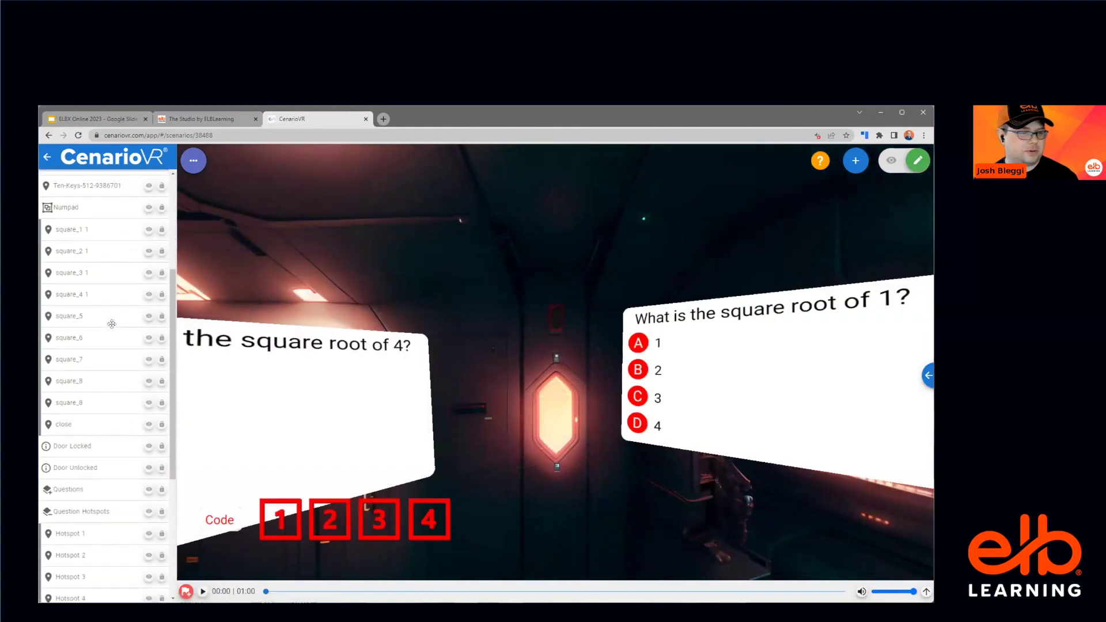
{"action": "scroll", "coordinate": [112, 324], "scroll_direction": "down", "scroll_amount": 2}
{"action": "scroll", "coordinate": [102, 443], "scroll_direction": "up", "scroll_amount": 2}
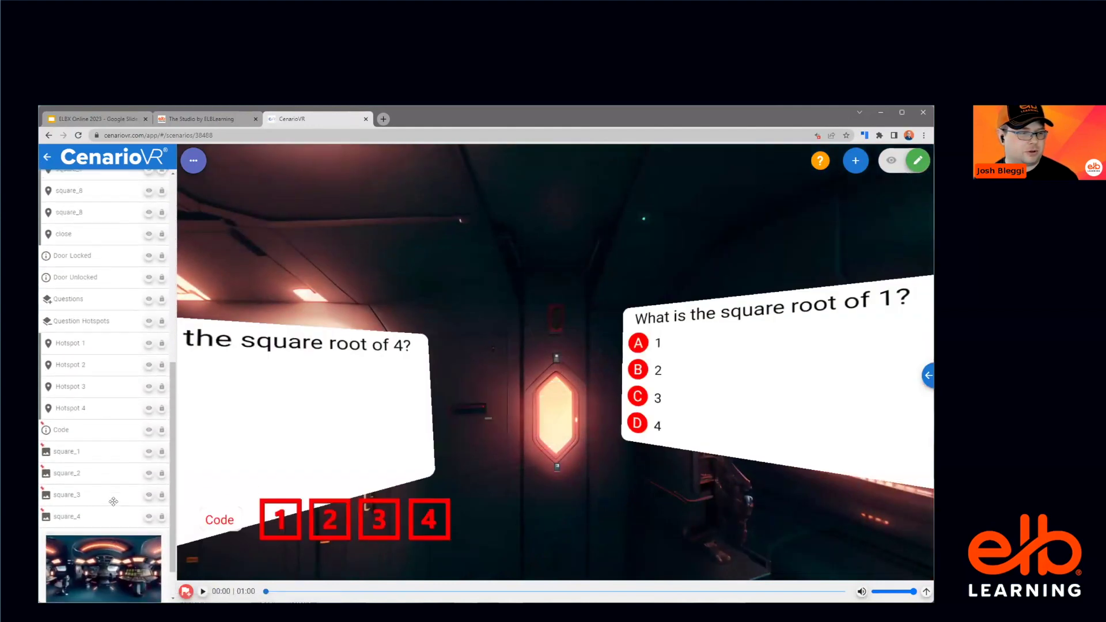
{"action": "scroll", "coordinate": [102, 443], "scroll_direction": "up", "scroll_amount": 4}
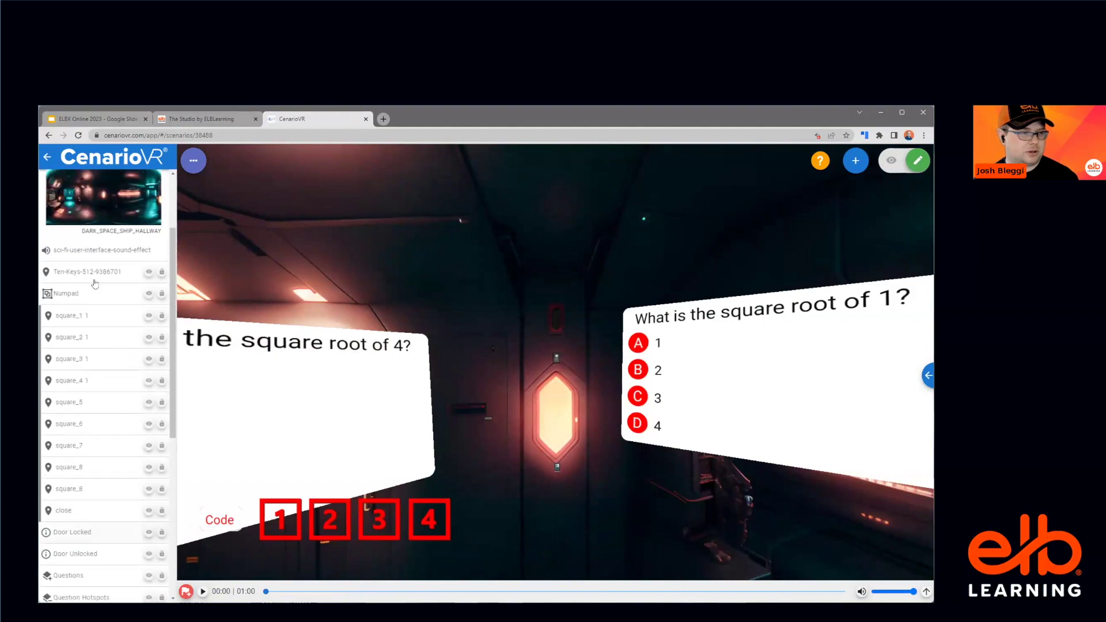
{"action": "left_click", "coordinate": [95, 277]}
{"action": "left_click", "coordinate": [117, 271]}
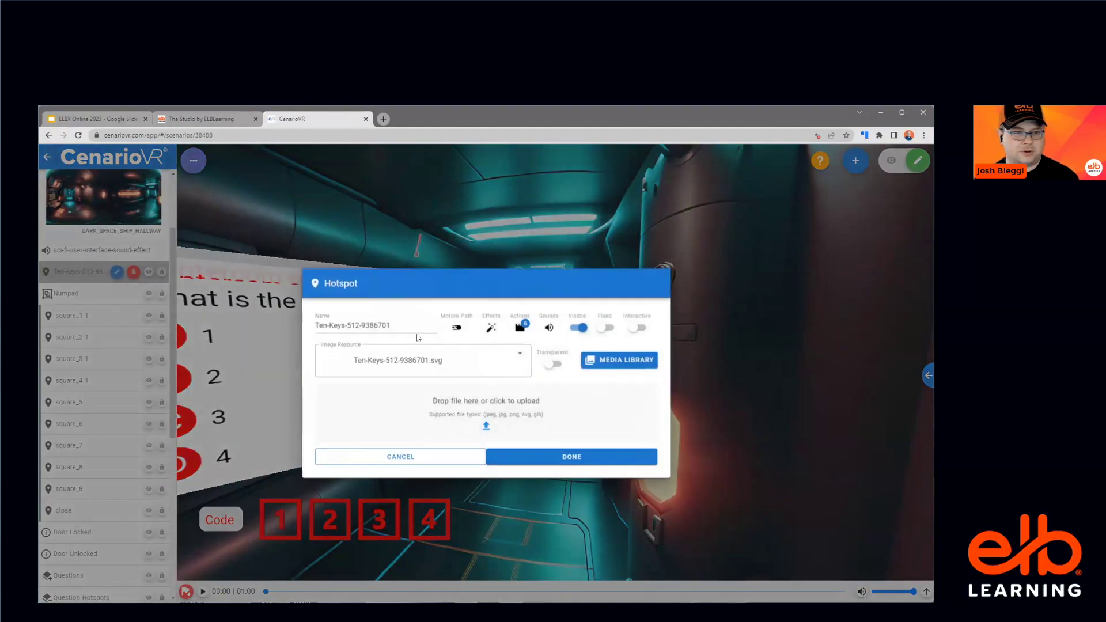
{"action": "left_click", "coordinate": [520, 320]}
{"action": "left_click", "coordinate": [506, 347]}
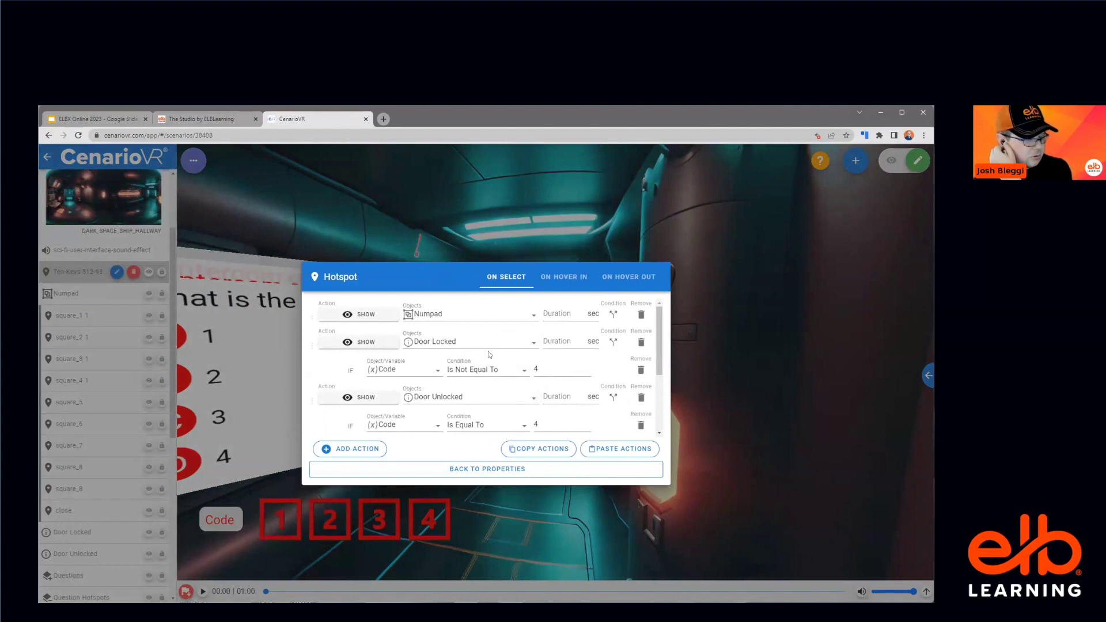
{"action": "scroll", "coordinate": [470, 383], "scroll_direction": "down", "scroll_amount": 2}
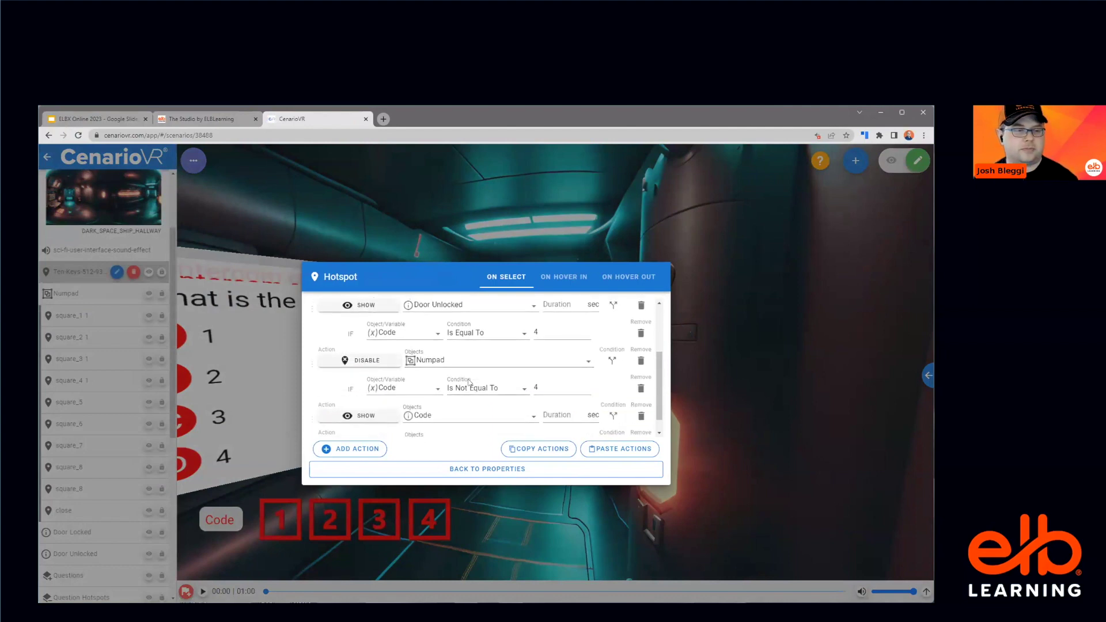
{"action": "scroll", "coordinate": [470, 383], "scroll_direction": "down", "scroll_amount": 1}
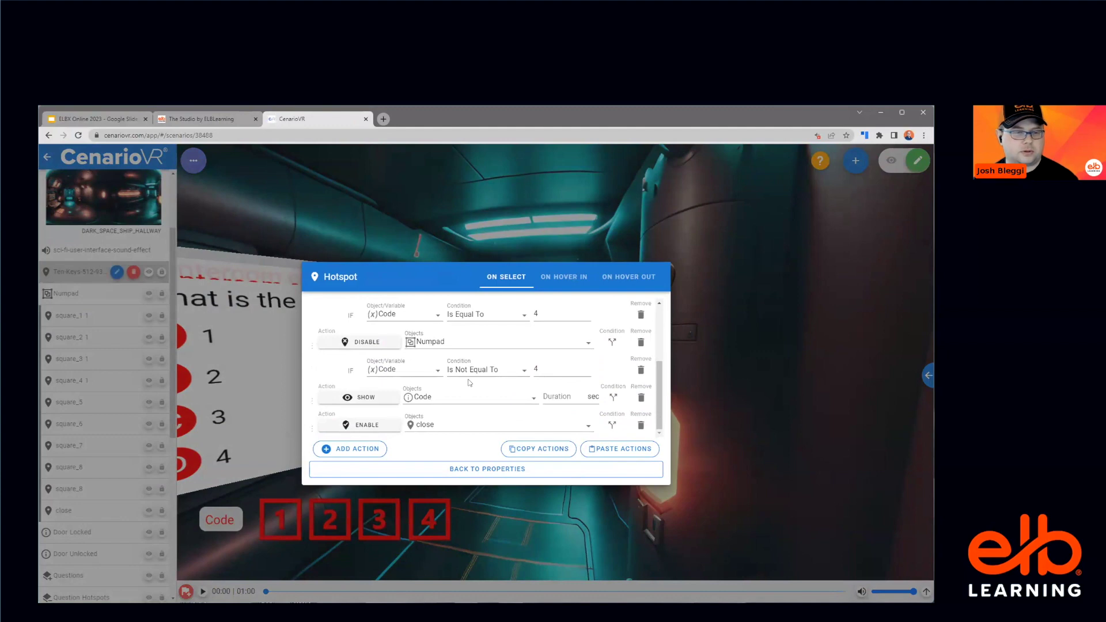
{"action": "scroll", "coordinate": [470, 383], "scroll_direction": "up", "scroll_amount": 1}
{"action": "scroll", "coordinate": [470, 383], "scroll_direction": "up", "scroll_amount": 1}
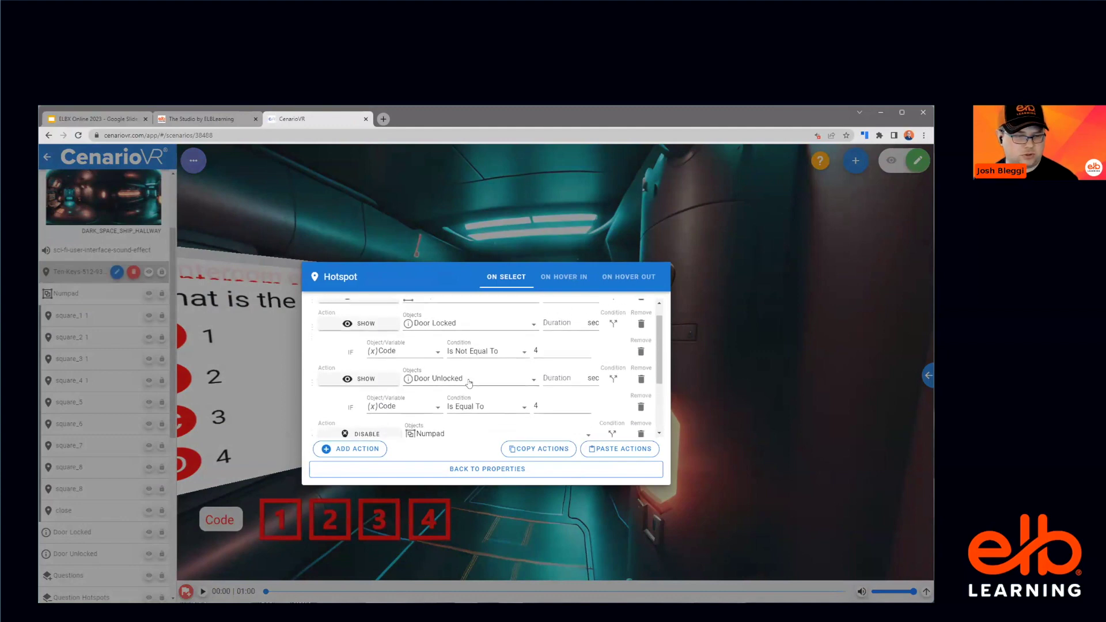
{"action": "scroll", "coordinate": [470, 383], "scroll_direction": "up", "scroll_amount": 1}
{"action": "scroll", "coordinate": [470, 383], "scroll_direction": "down", "scroll_amount": 2}
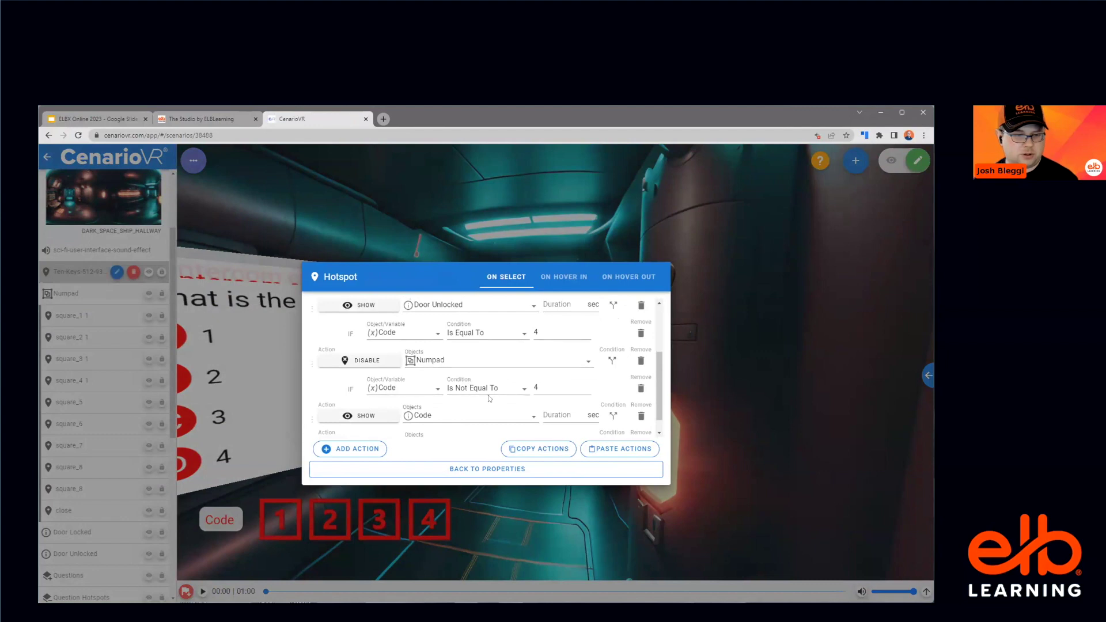
{"action": "scroll", "coordinate": [488, 398], "scroll_direction": "down", "scroll_amount": 1}
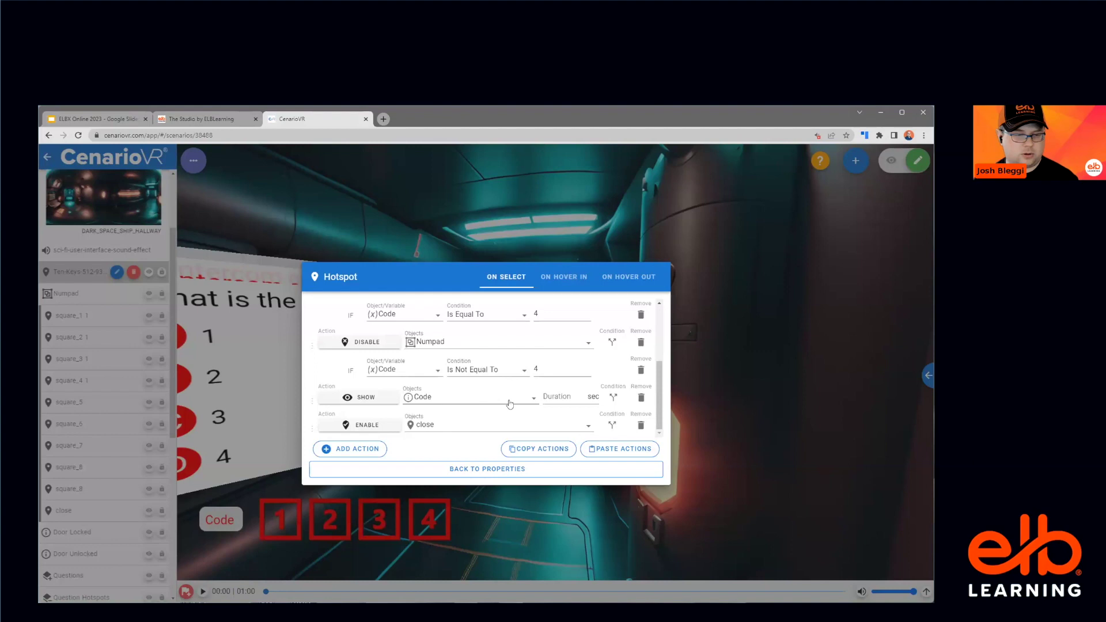
{"action": "scroll", "coordinate": [447, 421], "scroll_direction": "up", "scroll_amount": 1}
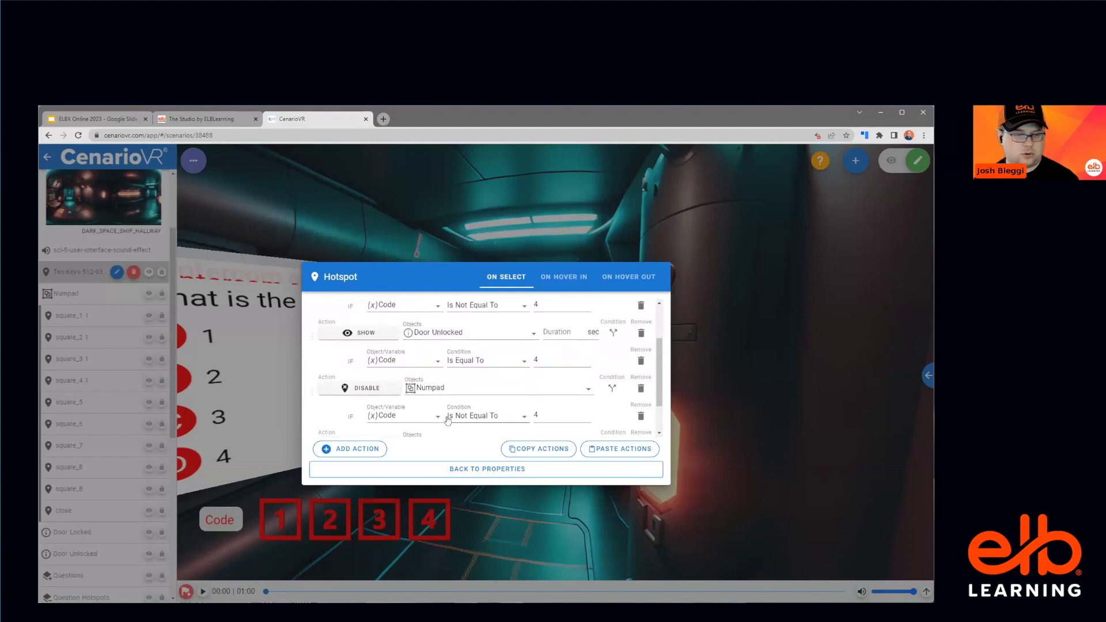
{"action": "scroll", "coordinate": [447, 420], "scroll_direction": "down", "scroll_amount": 1}
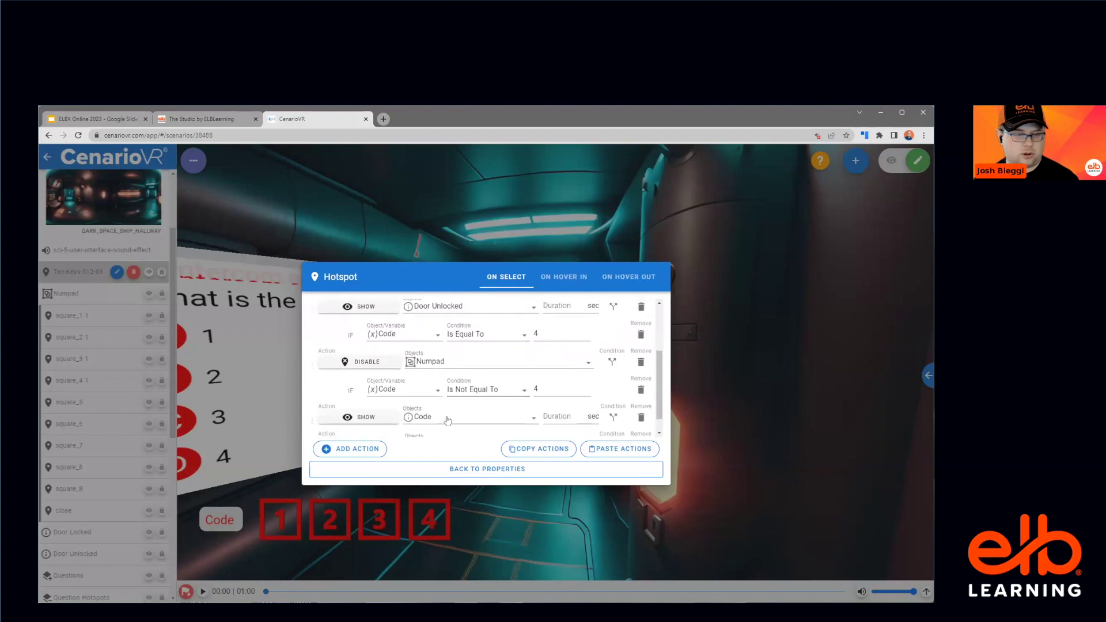
{"action": "left_click", "coordinate": [371, 450]}
{"action": "left_click", "coordinate": [369, 437]}
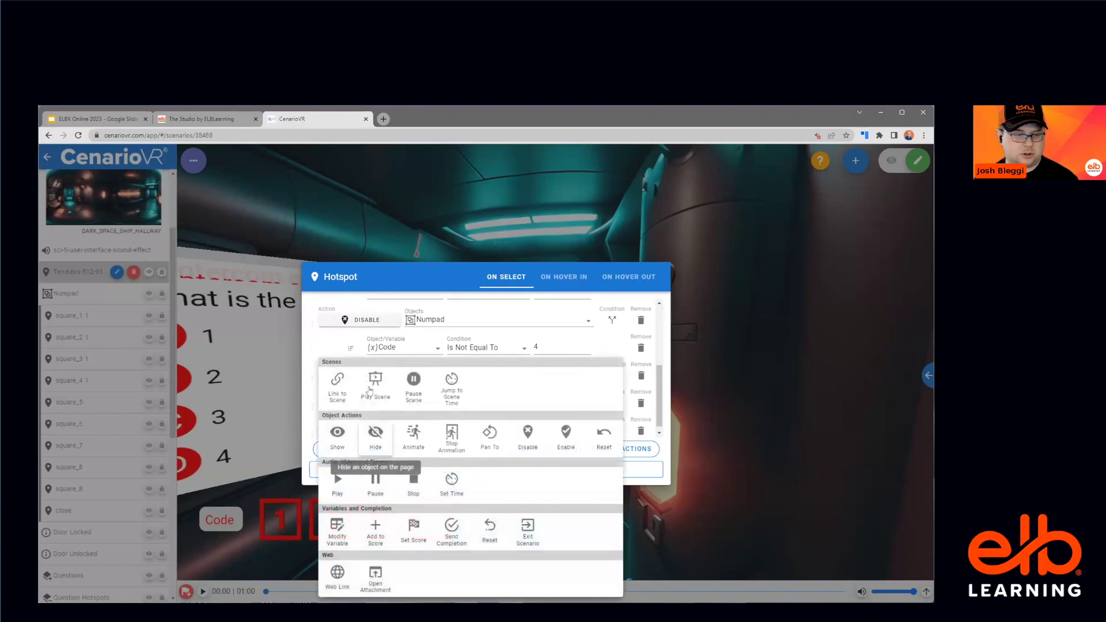
{"action": "left_click", "coordinate": [566, 435]}
{"action": "scroll", "coordinate": [430, 417], "scroll_direction": "down", "scroll_amount": 1}
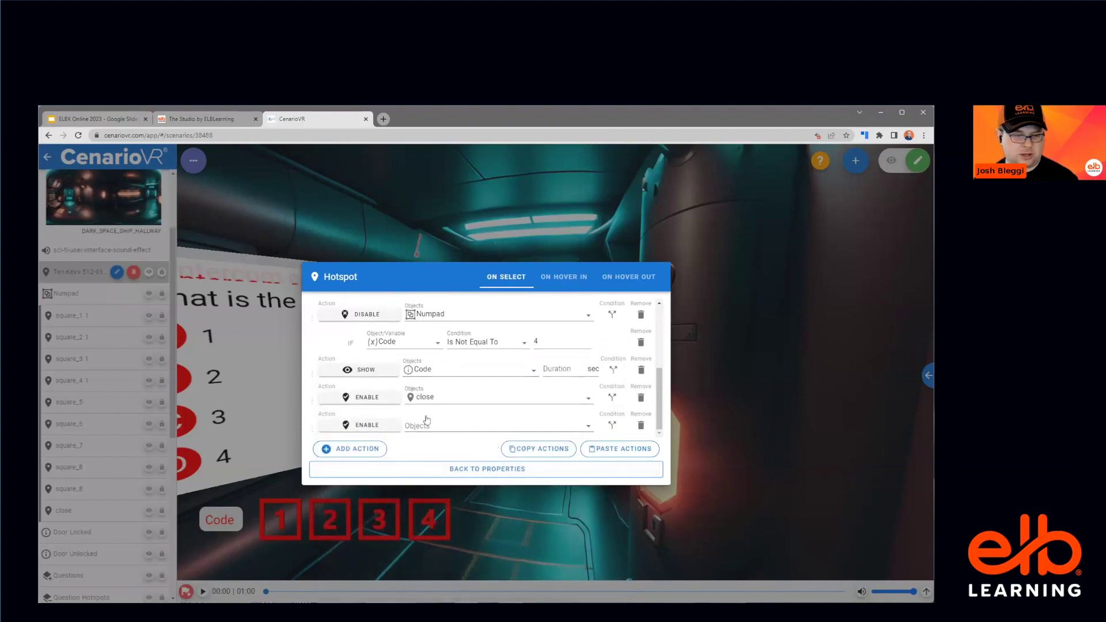
{"action": "left_click", "coordinate": [419, 433]}
{"action": "left_click", "coordinate": [419, 428]}
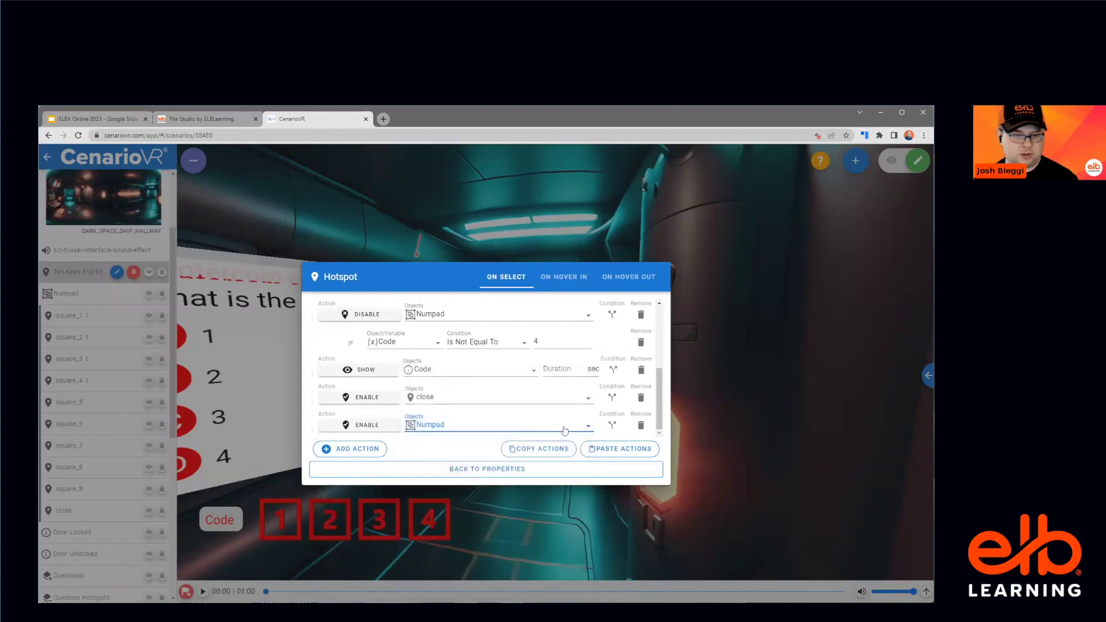
Step: Add a condition based on the Code variable to the Numpad Enable action
{"action": "left_click", "coordinate": [611, 425]}
{"action": "left_click", "coordinate": [442, 431]}
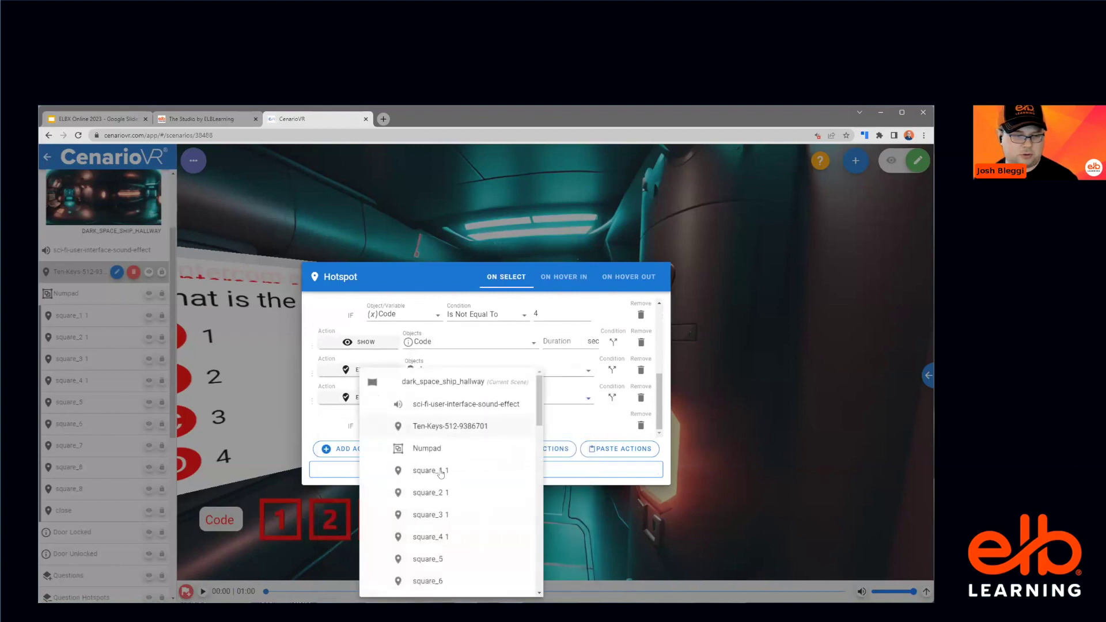
{"action": "scroll", "coordinate": [444, 519], "scroll_direction": "down", "scroll_amount": 9}
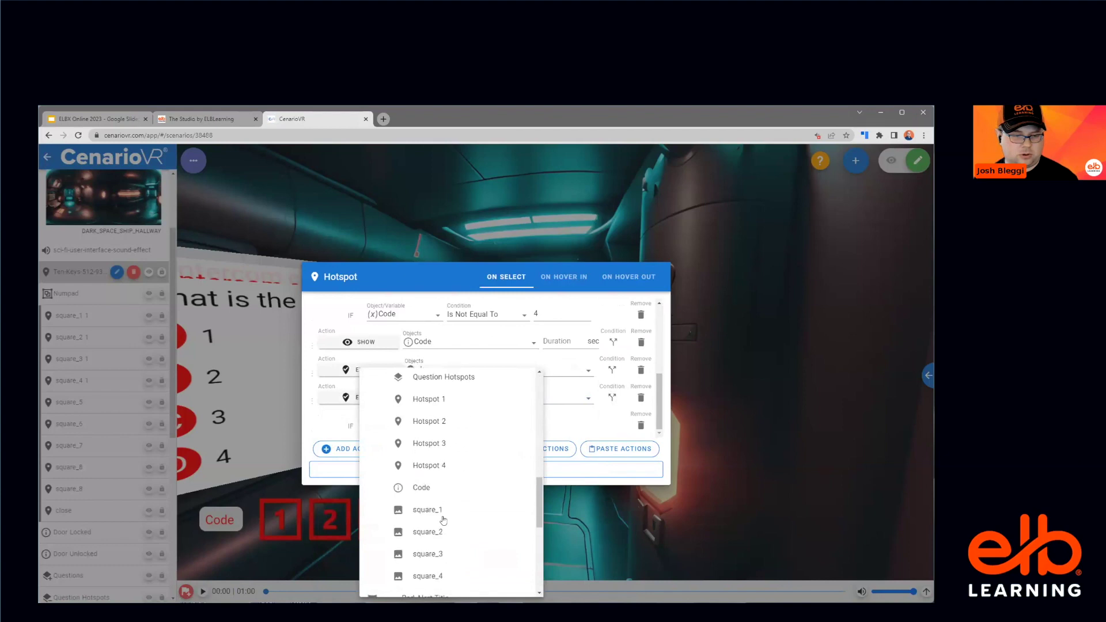
{"action": "left_click", "coordinate": [427, 404]}
{"action": "left_click", "coordinate": [535, 428]}
{"action": "left_click", "coordinate": [467, 432]}
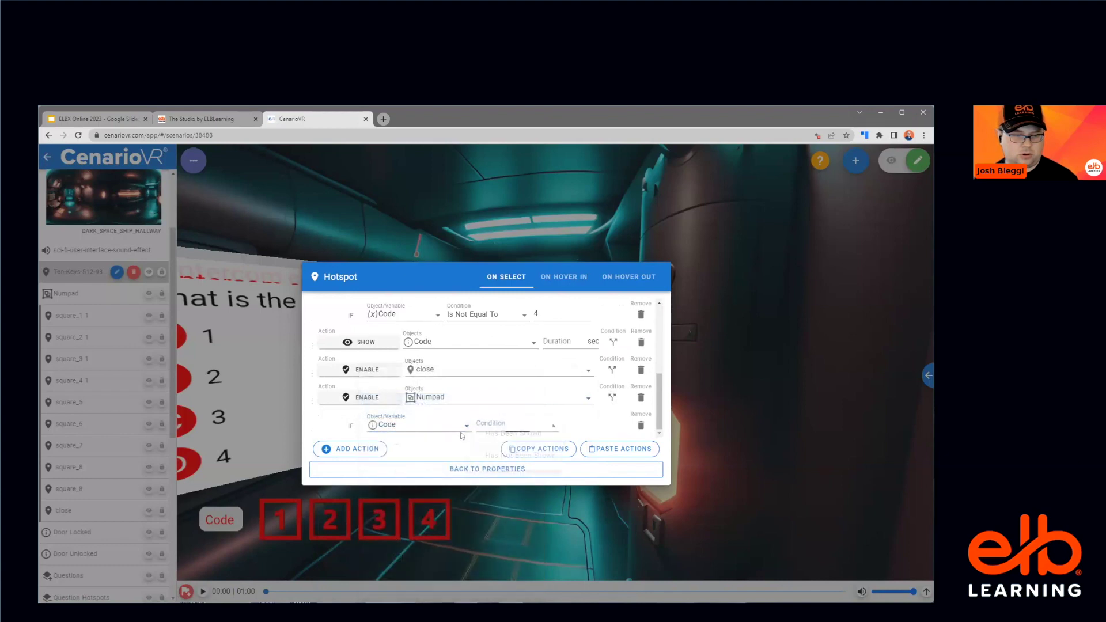
{"action": "scroll", "coordinate": [429, 461], "scroll_direction": "down", "scroll_amount": 4}
{"action": "scroll", "coordinate": [427, 458], "scroll_direction": "down", "scroll_amount": 1}
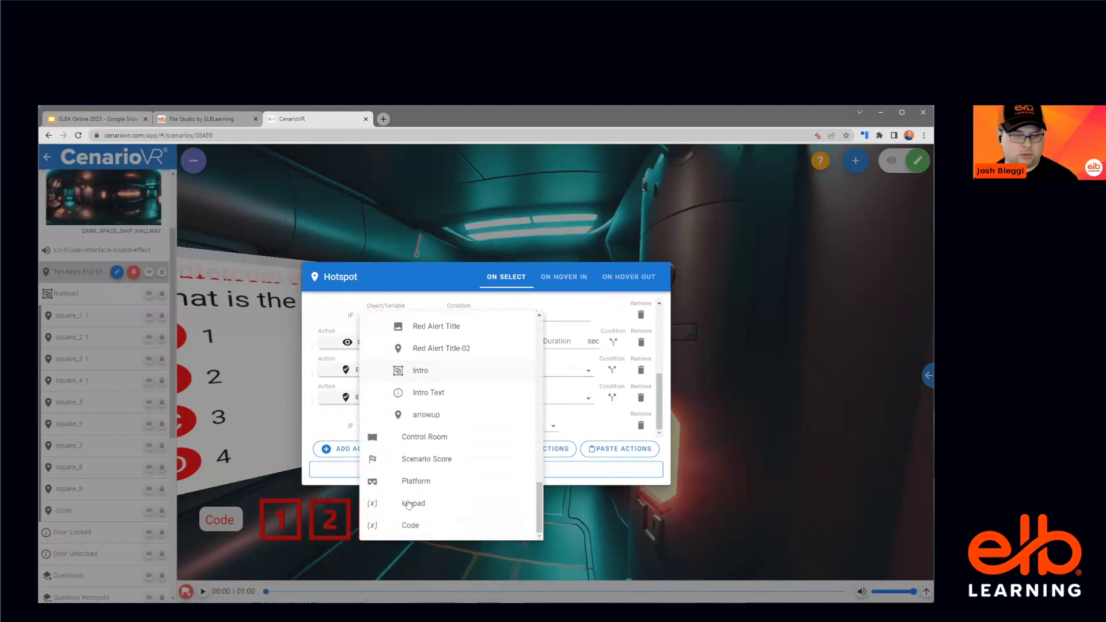
{"action": "left_click", "coordinate": [410, 524]}
Step: Set the Numpad Enable condition to Is Equal To 4 and save the keypad hotspot
{"action": "left_click", "coordinate": [475, 428]}
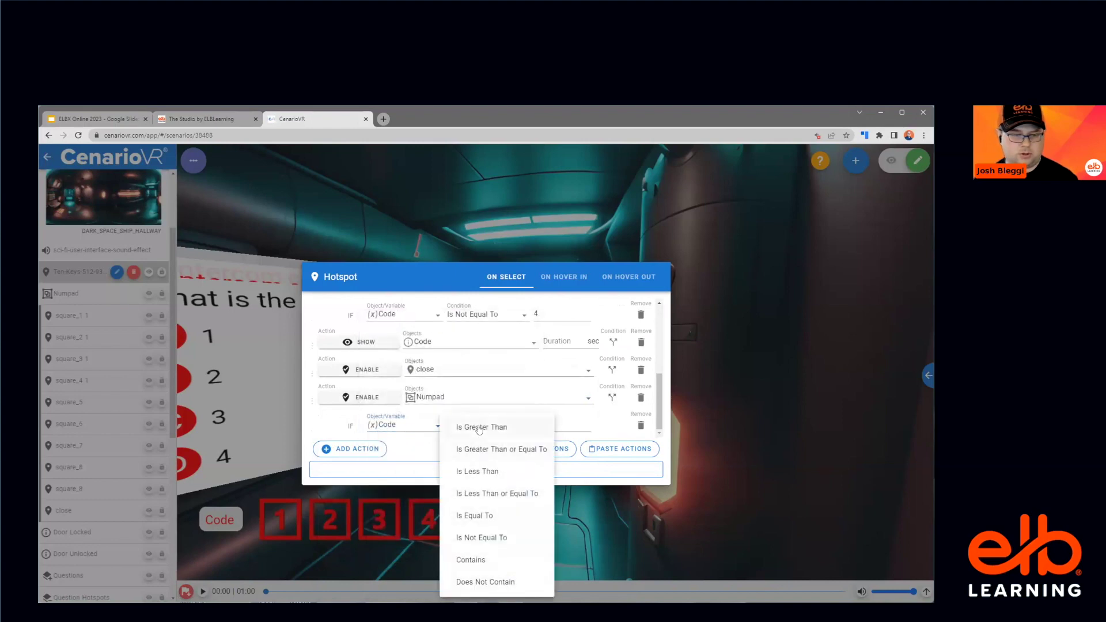
{"action": "left_click", "coordinate": [489, 517]}
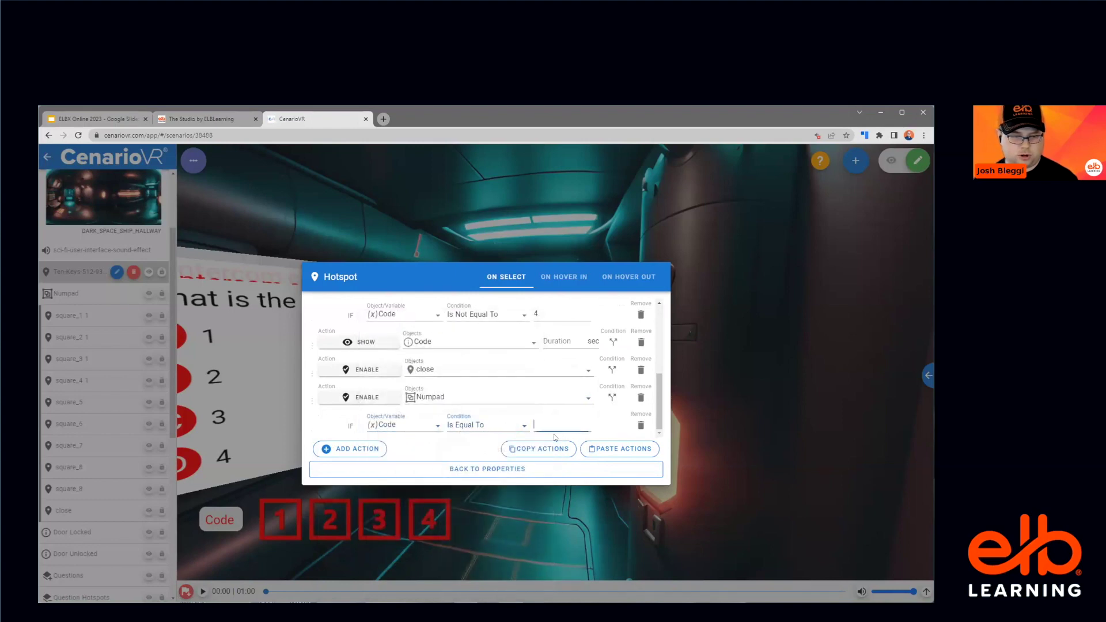
{"action": "type", "text": "4"}
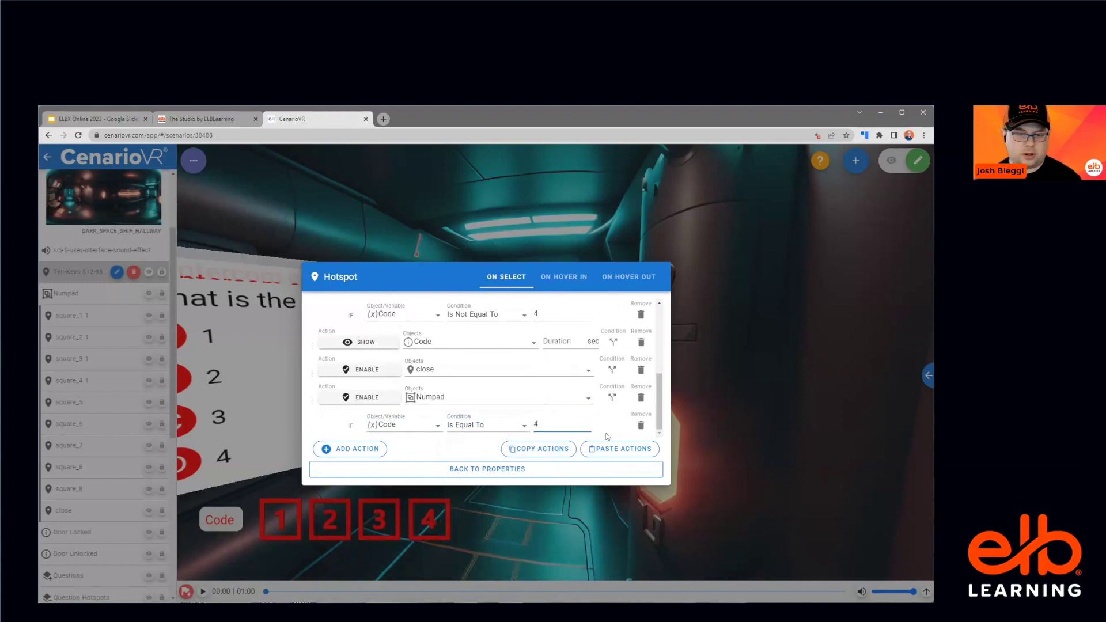
{"action": "left_click", "coordinate": [579, 468]}
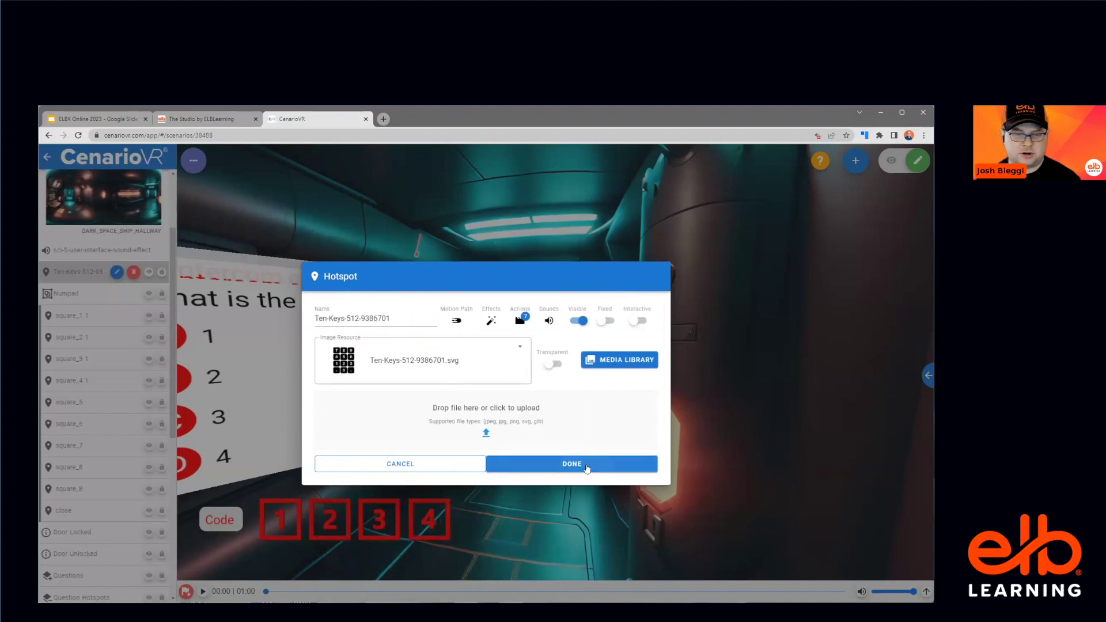
{"action": "left_click", "coordinate": [586, 468]}
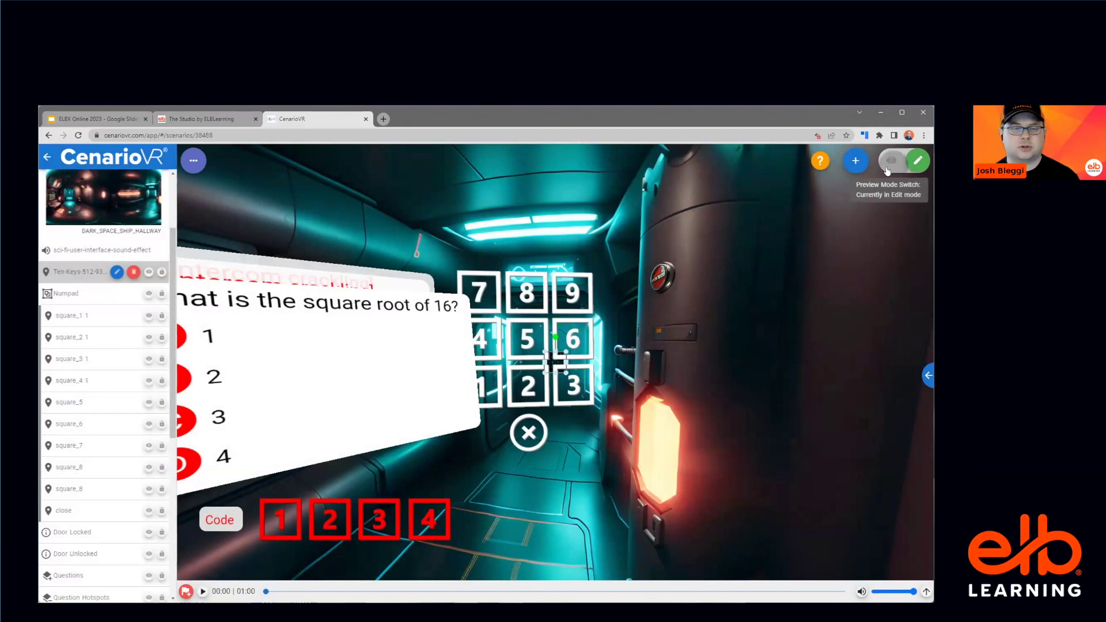
Step: Preview the hallway scene, open the door keypad before finding any code digits and close it
{"action": "left_click", "coordinate": [888, 166]}
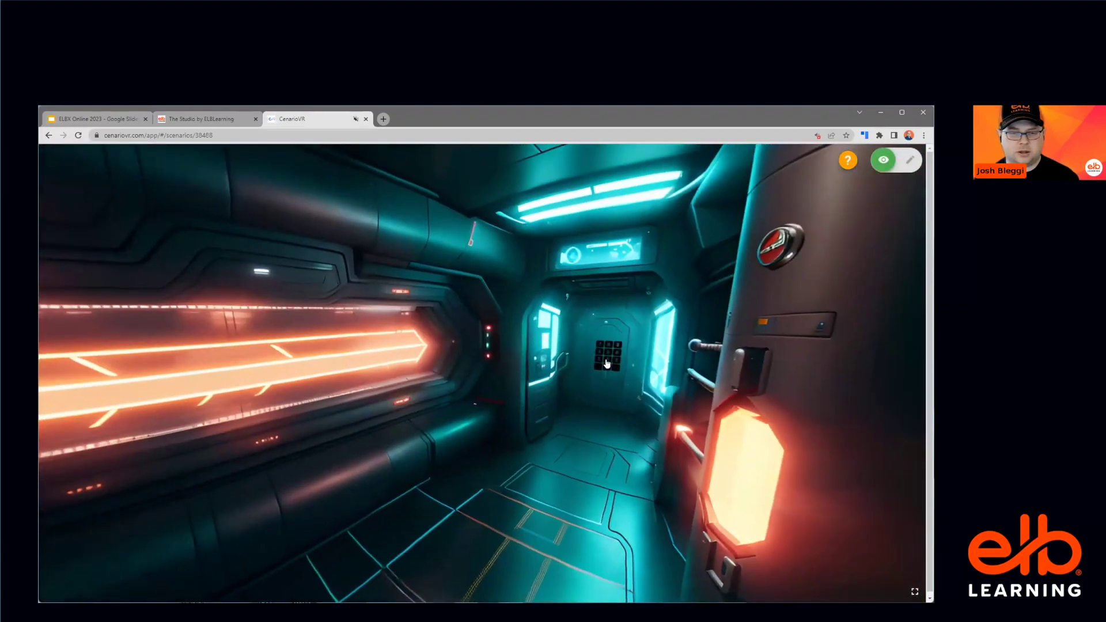
{"action": "left_click", "coordinate": [607, 363]}
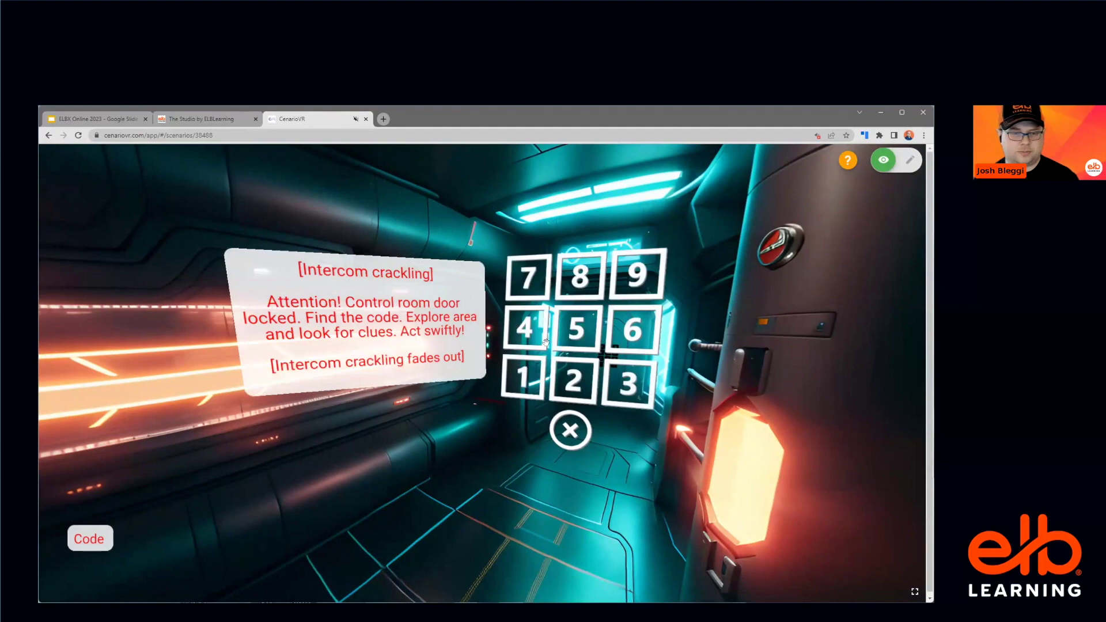
{"action": "left_click", "coordinate": [569, 430]}
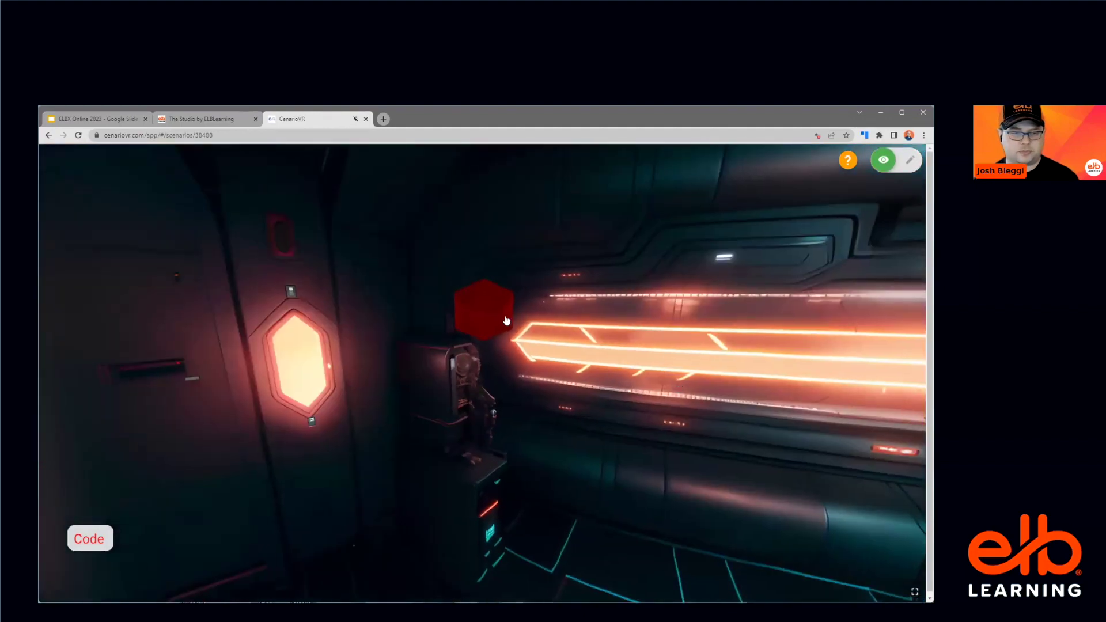
Step: Answer the four hotspot questions correctly with 1, 2, 3 and 4 for the square roots of 1, 4, 9 and 16
{"action": "left_click", "coordinate": [504, 312]}
{"action": "left_click", "coordinate": [461, 280]}
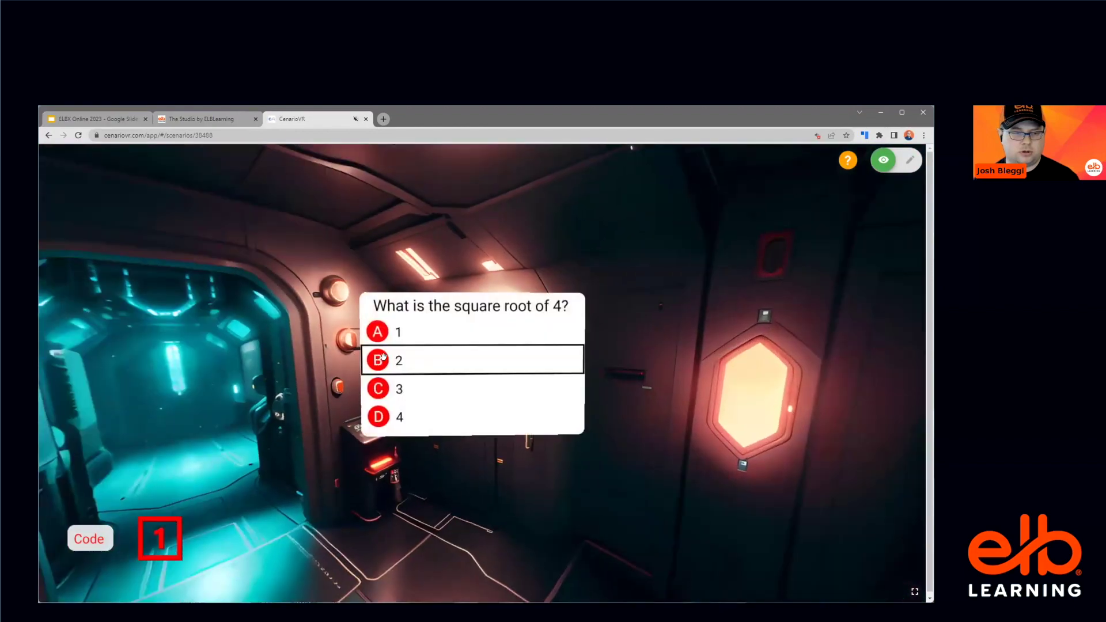
{"action": "left_click", "coordinate": [380, 360]}
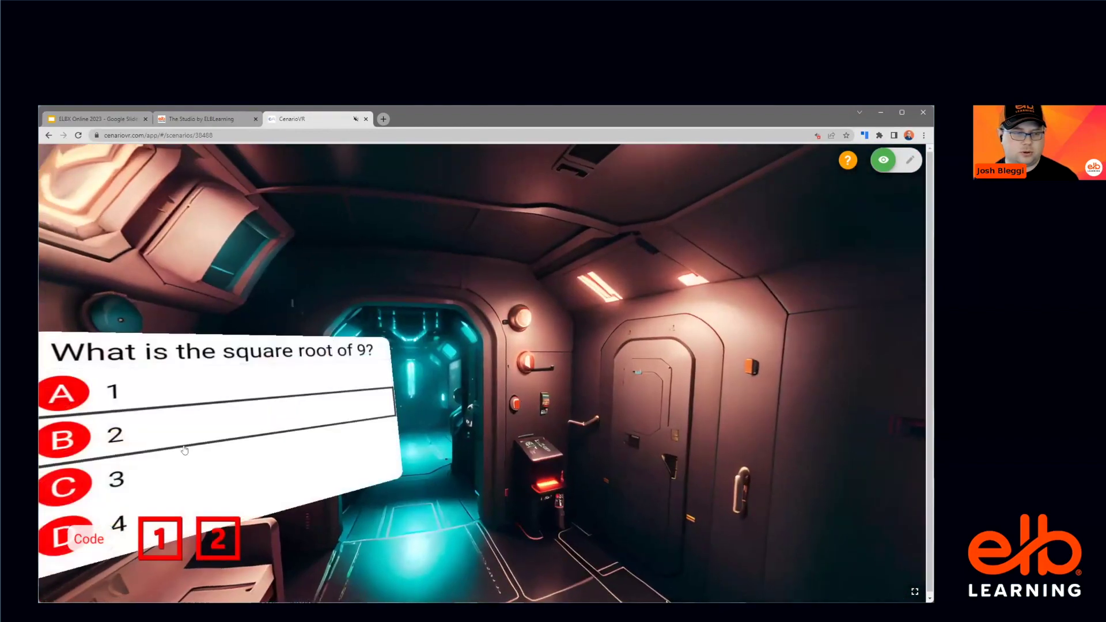
{"action": "left_click", "coordinate": [185, 468]}
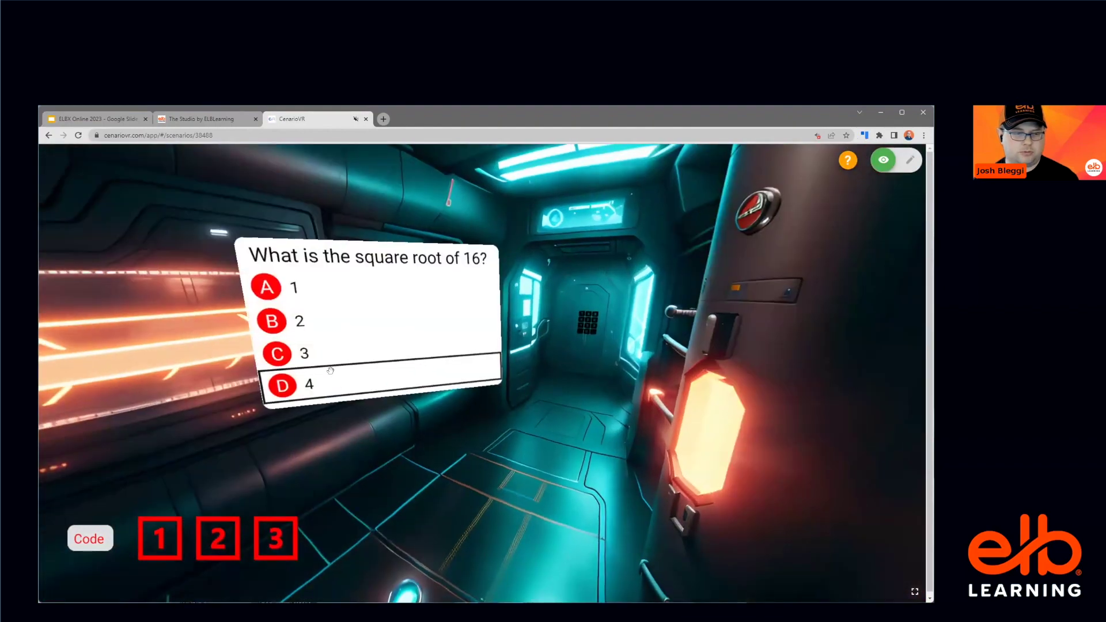
{"action": "left_click", "coordinate": [334, 383]}
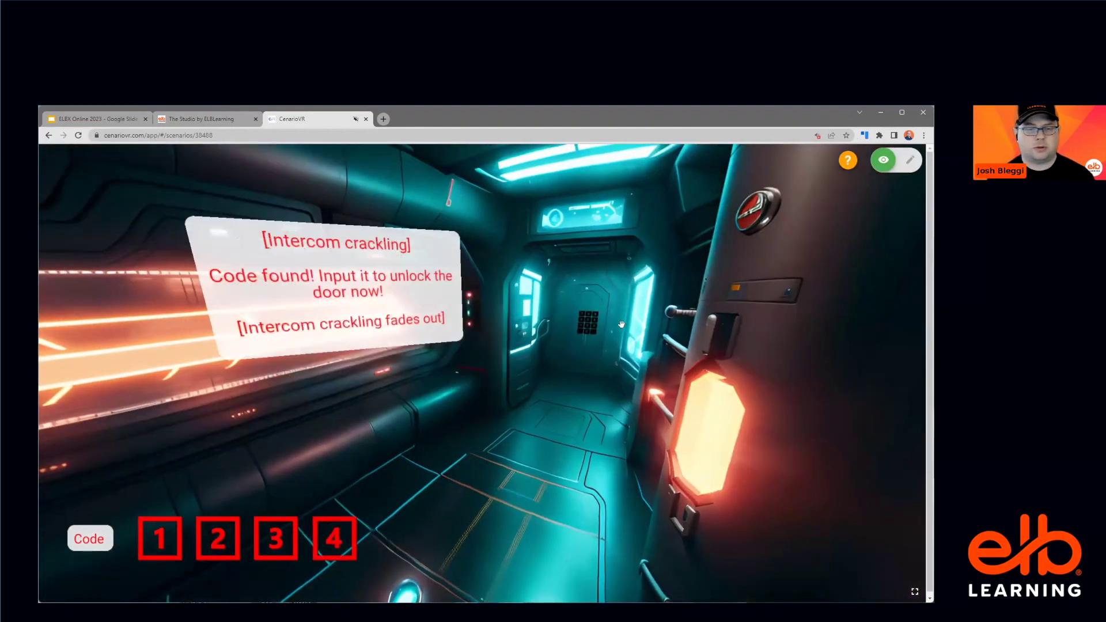
Step: Reopen the door keypad with all four code digits found to check it, and return to edit mode
{"action": "left_click", "coordinate": [581, 337]}
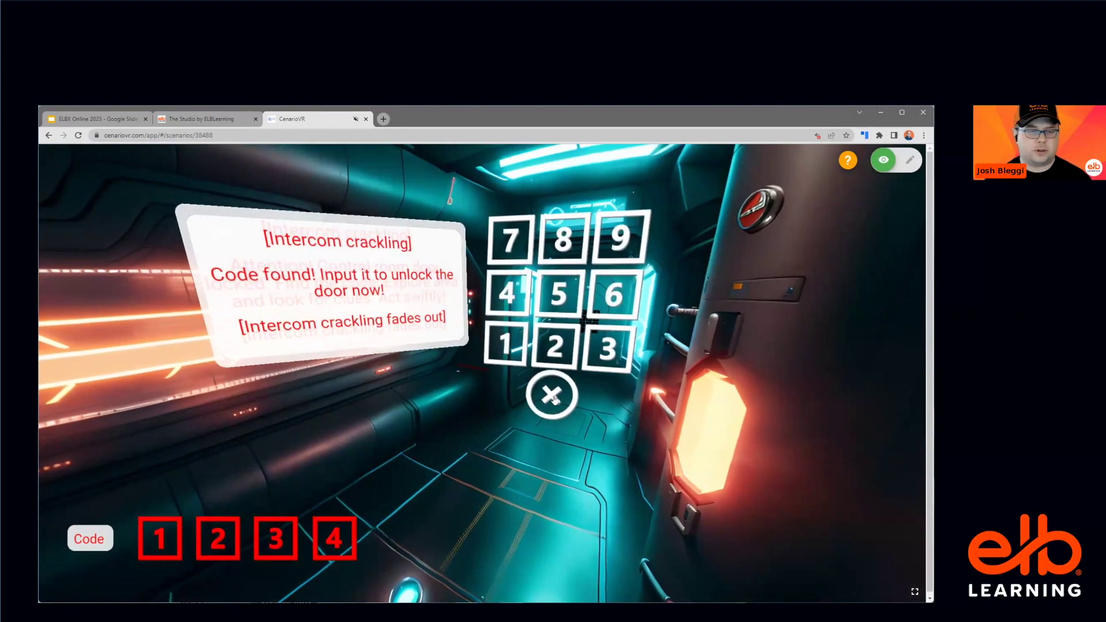
{"action": "left_click", "coordinate": [911, 163]}
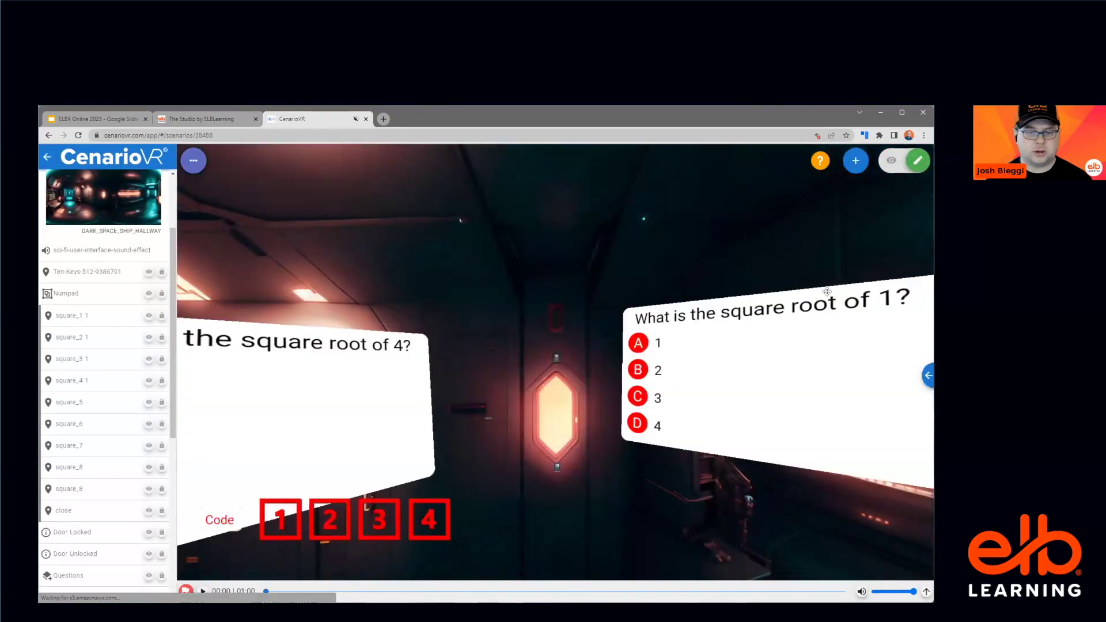
{"action": "left_click_drag", "start_coordinate": [809, 251], "coordinate": [326, 260]}
{"action": "left_click_drag", "start_coordinate": [755, 266], "coordinate": [592, 299]}
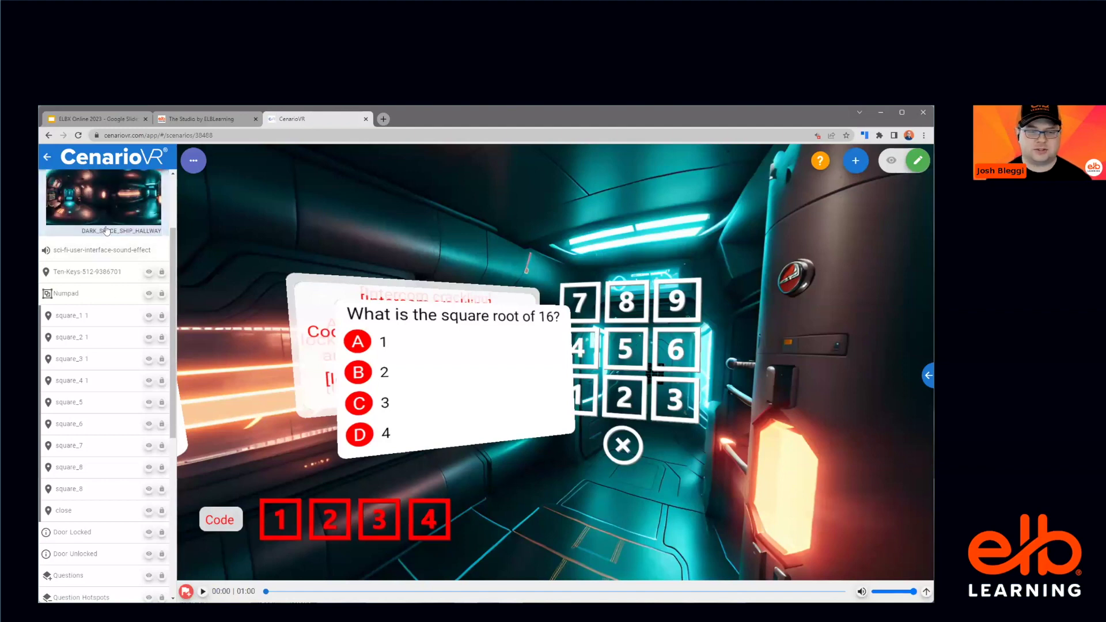
Step: Add the sci-fi-user-interface-sound-effect audio to the Control Room scene with looping turned on
{"action": "scroll", "coordinate": [106, 231], "scroll_direction": "down", "scroll_amount": 3}
{"action": "scroll", "coordinate": [107, 231], "scroll_direction": "down", "scroll_amount": 3}
{"action": "left_click", "coordinate": [110, 493]}
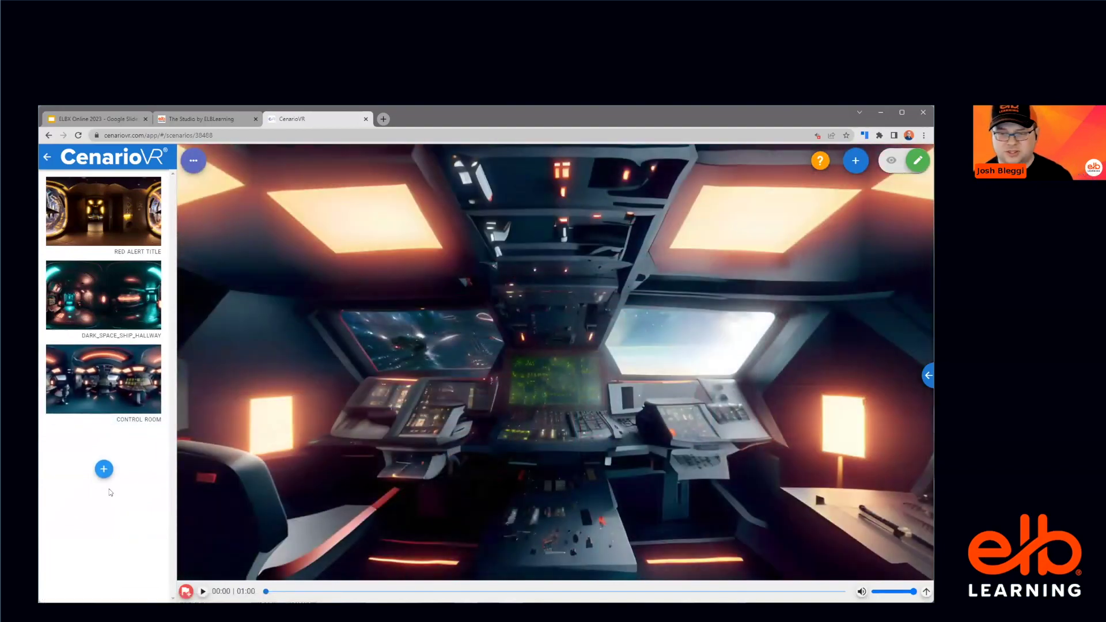
{"action": "left_click", "coordinate": [847, 159]}
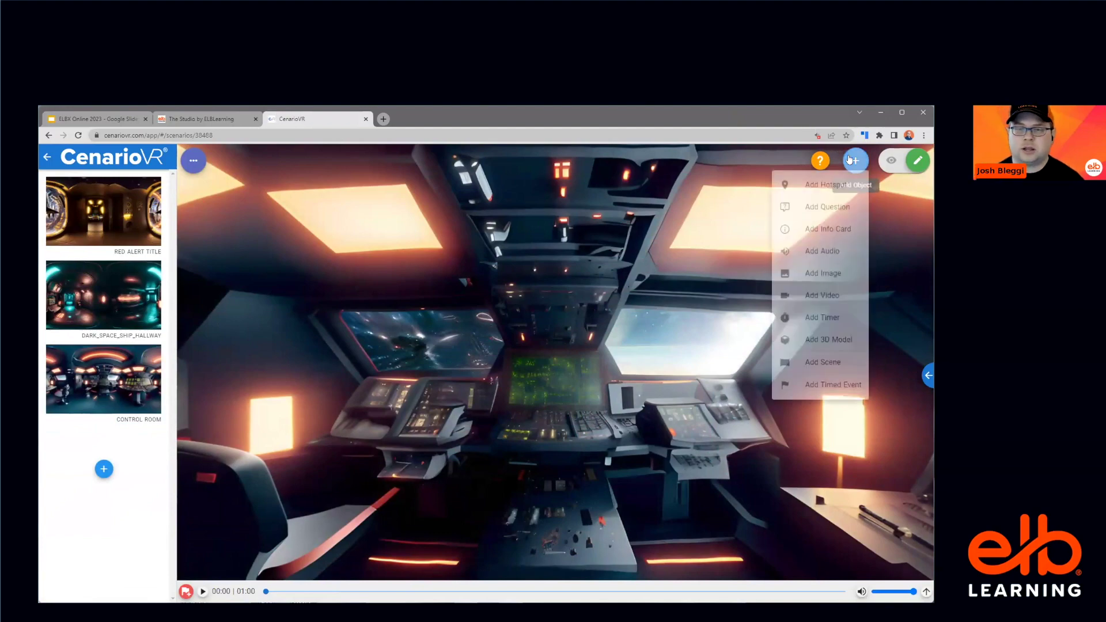
{"action": "left_click", "coordinate": [823, 254]}
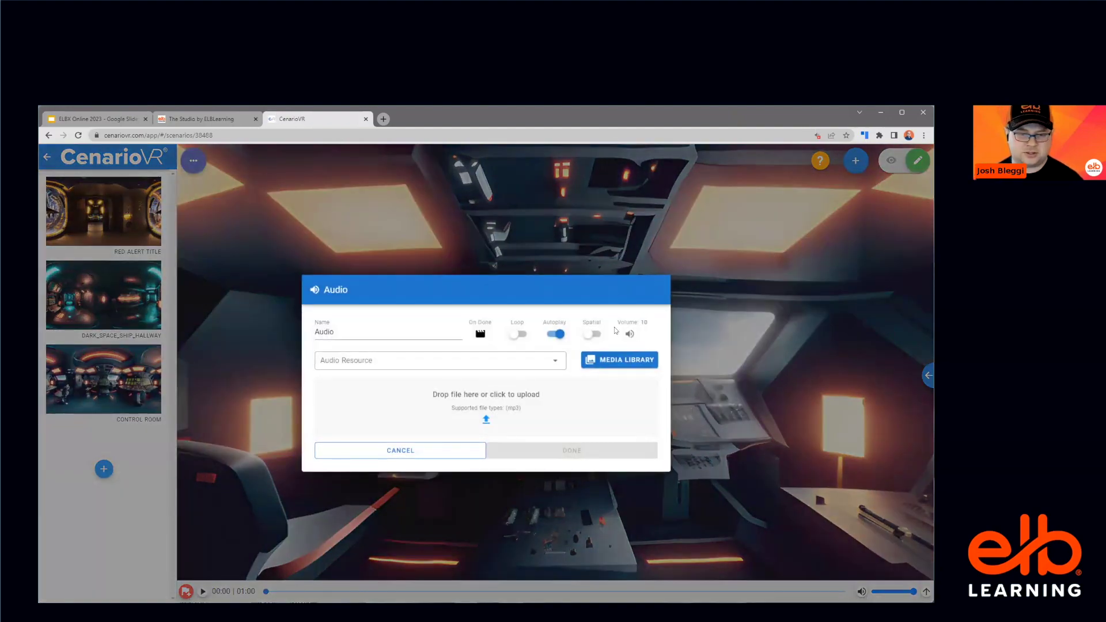
{"action": "left_click", "coordinate": [526, 364]}
{"action": "left_click", "coordinate": [430, 385]}
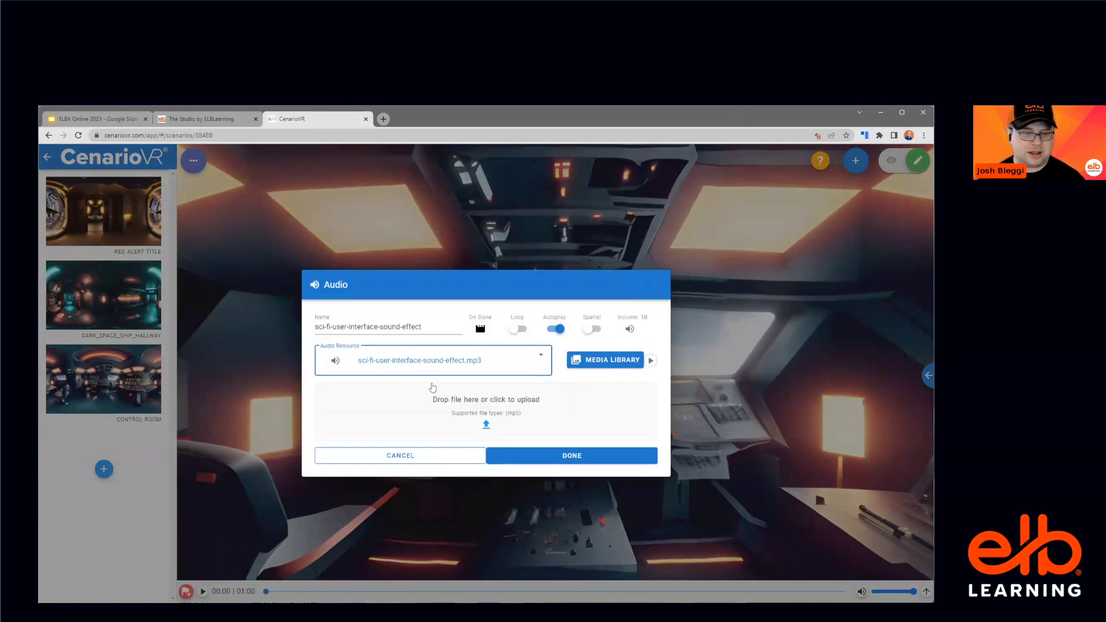
{"action": "left_click", "coordinate": [514, 330]}
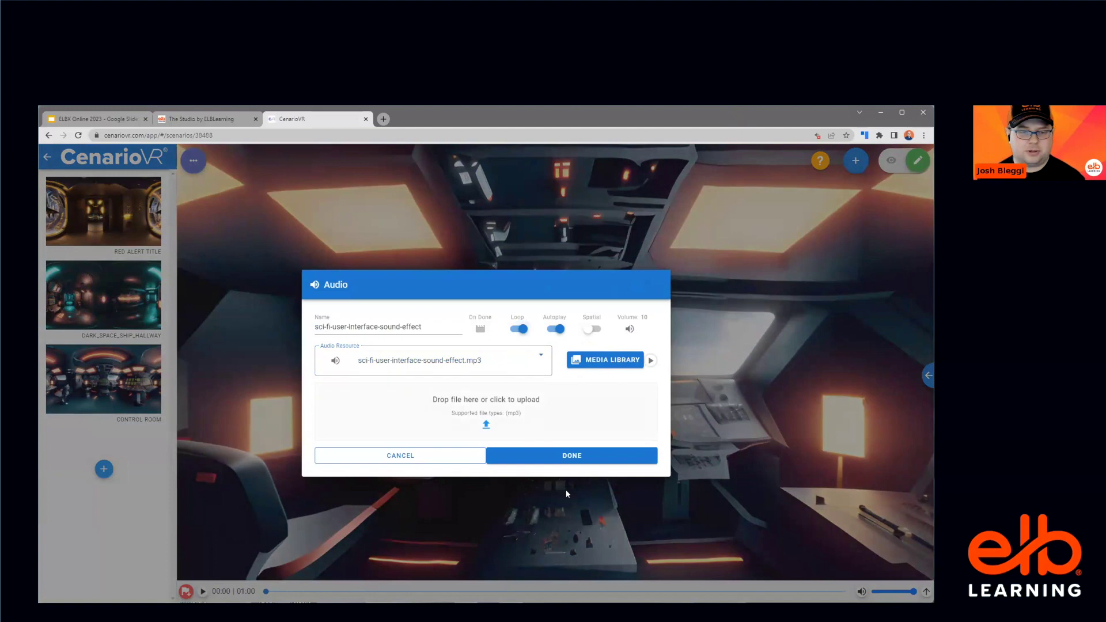
{"action": "left_click", "coordinate": [568, 456]}
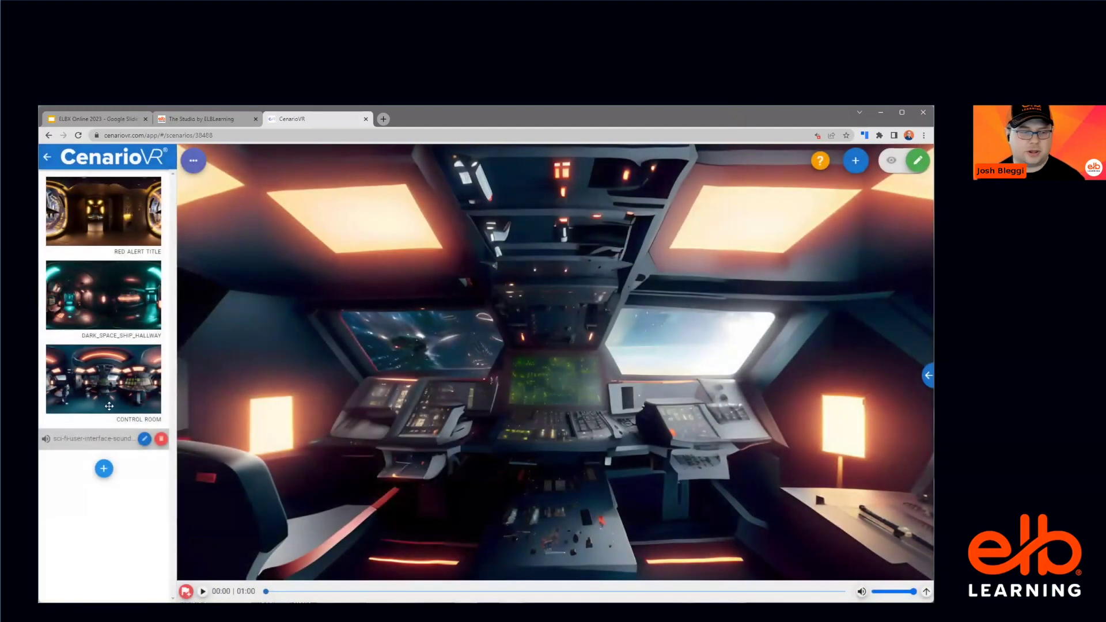
Step: Start a new info card in the Control Room scene
{"action": "left_click", "coordinate": [855, 163]}
{"action": "left_click", "coordinate": [834, 236]}
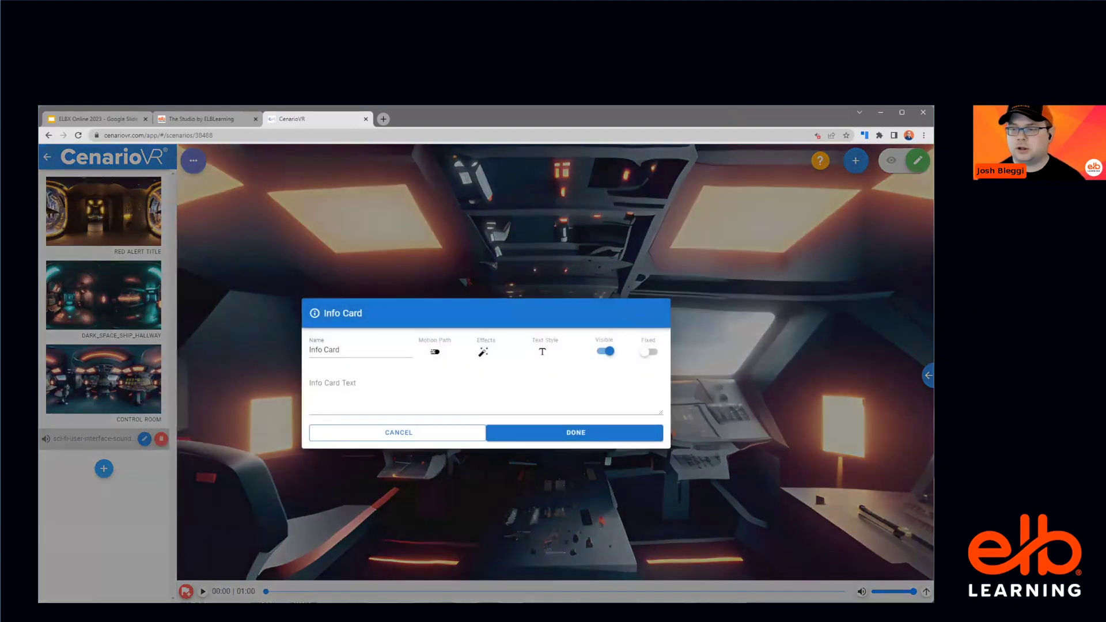